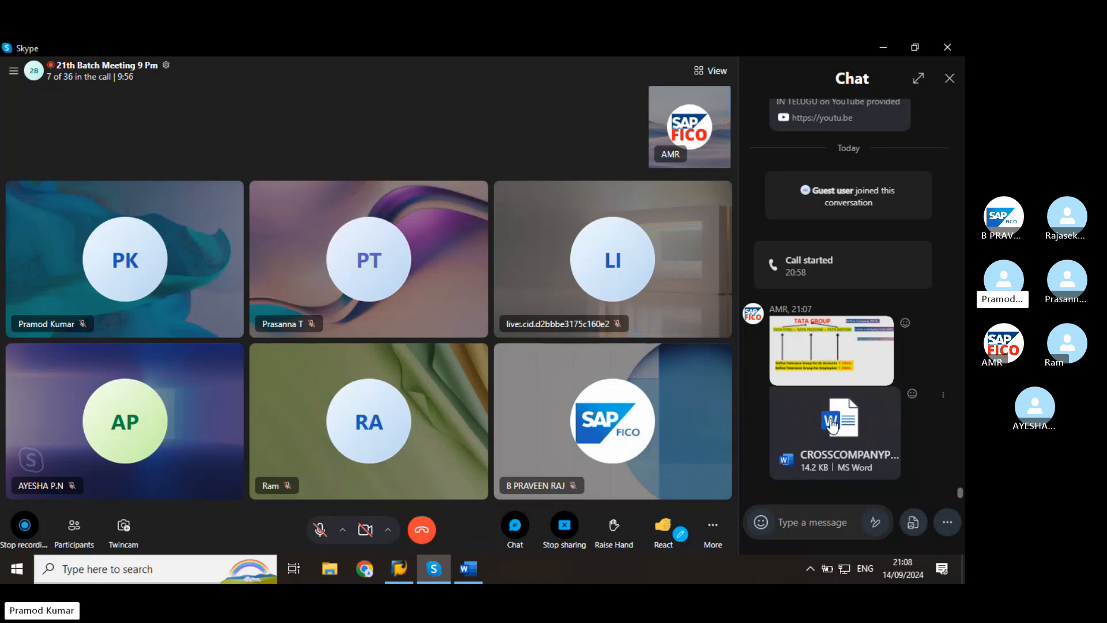
Step: Open the CROSSCOMPANYPOSTING Word document from the chat and go through its journal entries and configuration steps
{"action": "left_click", "coordinate": [831, 423]}
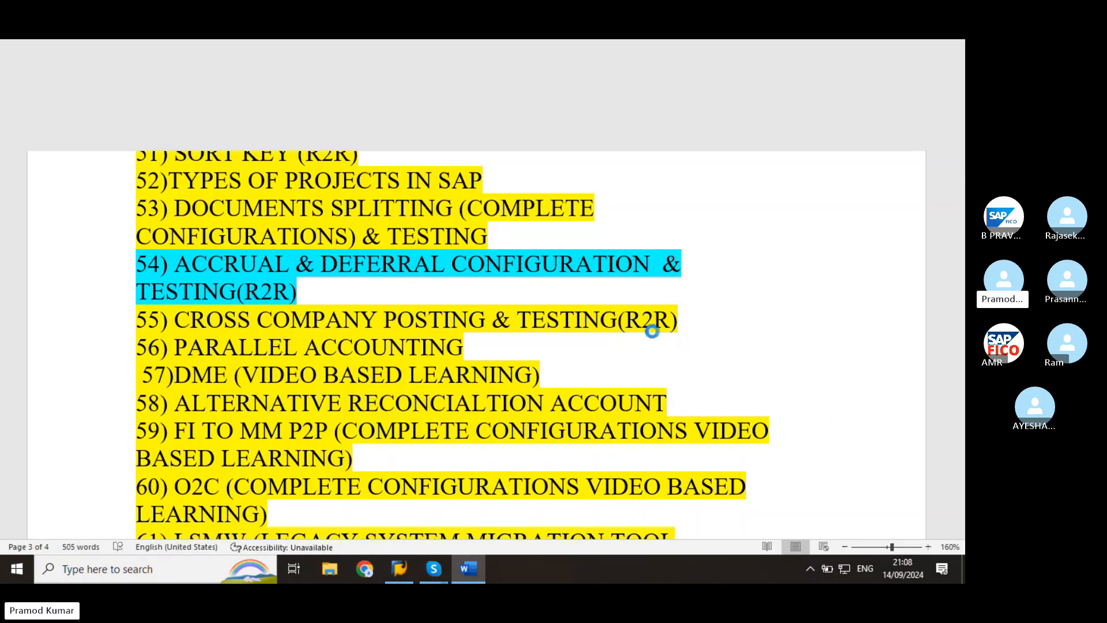
{"action": "scroll", "coordinate": [494, 293], "scroll_direction": "down", "scroll_amount": 2}
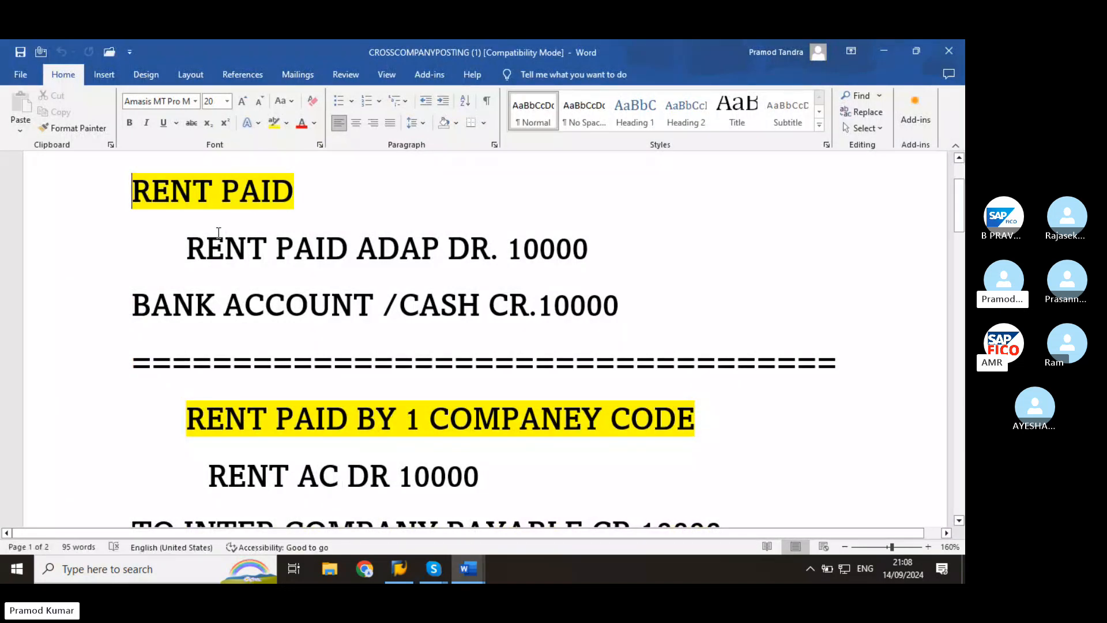
{"action": "scroll", "coordinate": [272, 279], "scroll_direction": "down", "scroll_amount": 9}
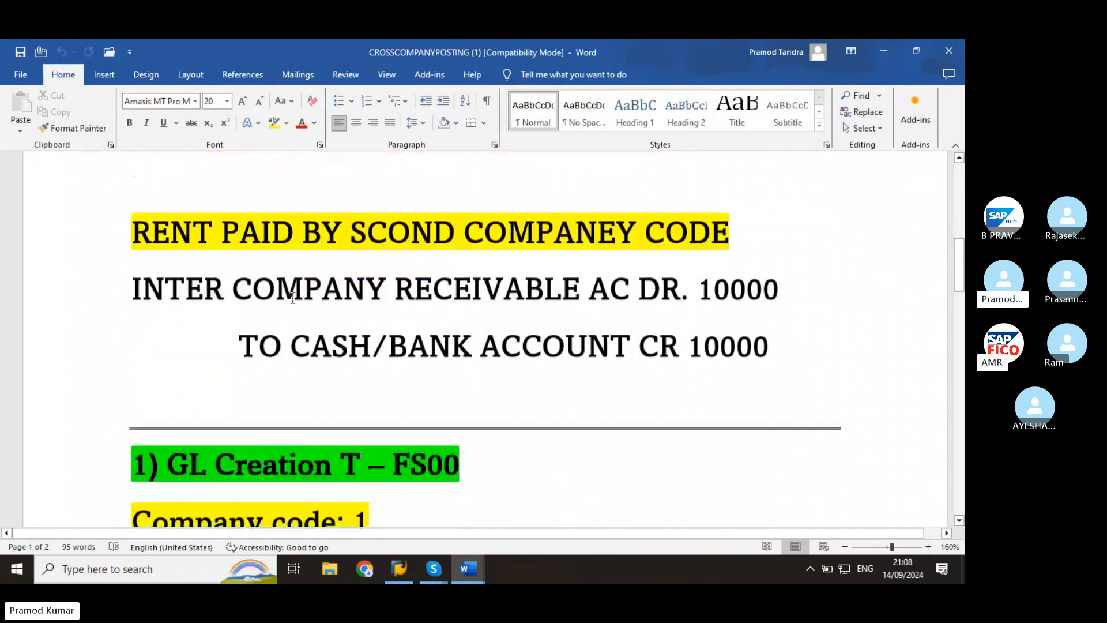
{"action": "scroll", "coordinate": [293, 297], "scroll_direction": "down", "scroll_amount": 4}
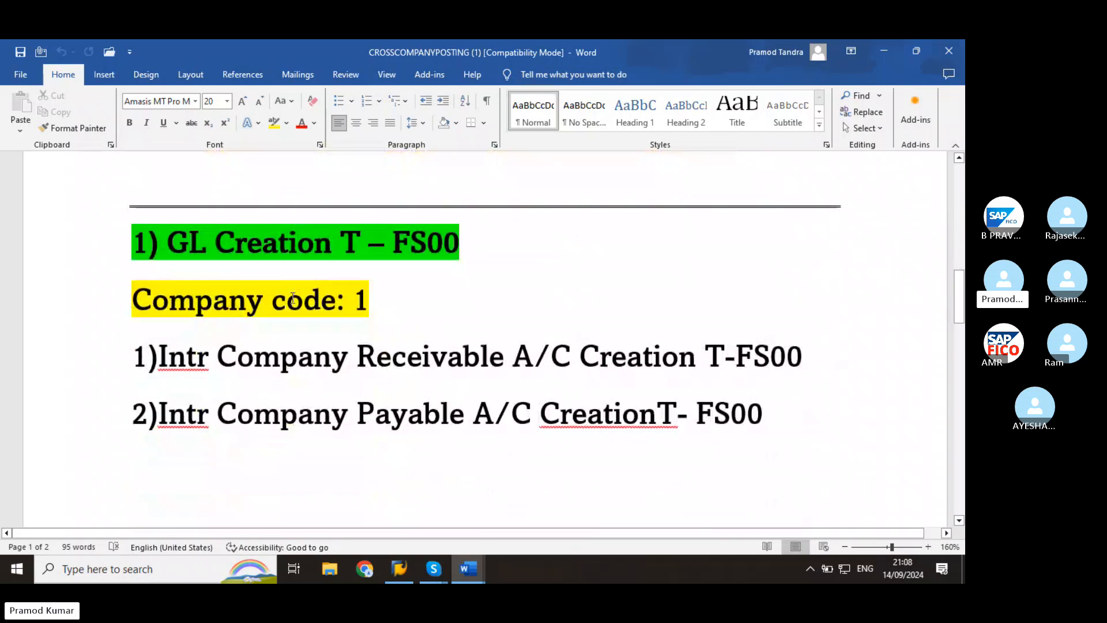
{"action": "scroll", "coordinate": [255, 327], "scroll_direction": "down", "scroll_amount": 4}
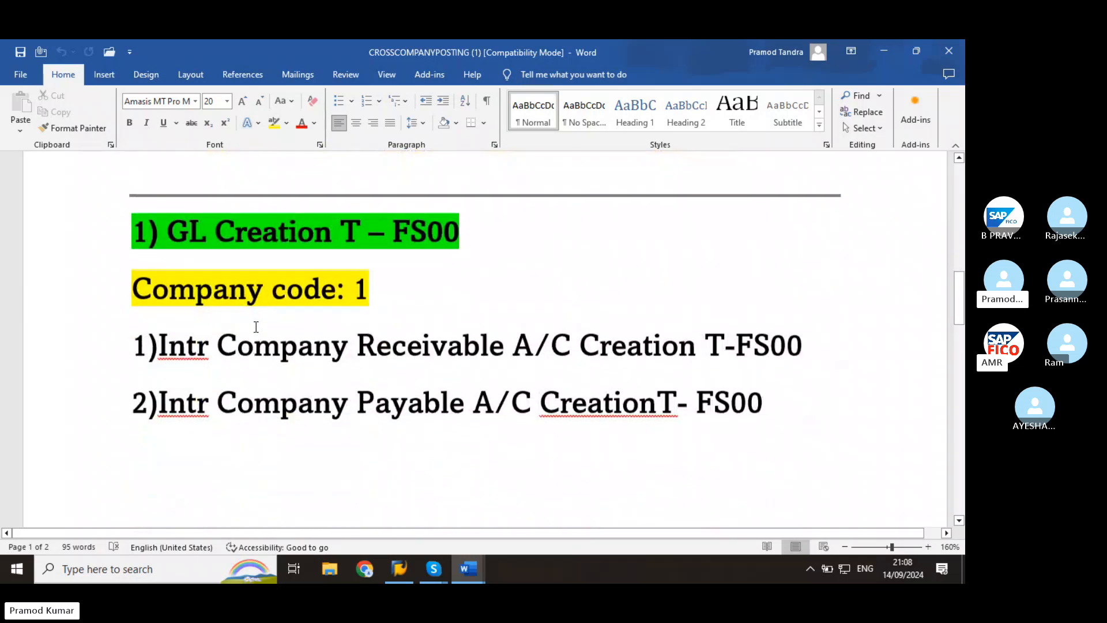
{"action": "scroll", "coordinate": [256, 326], "scroll_direction": "down", "scroll_amount": 1}
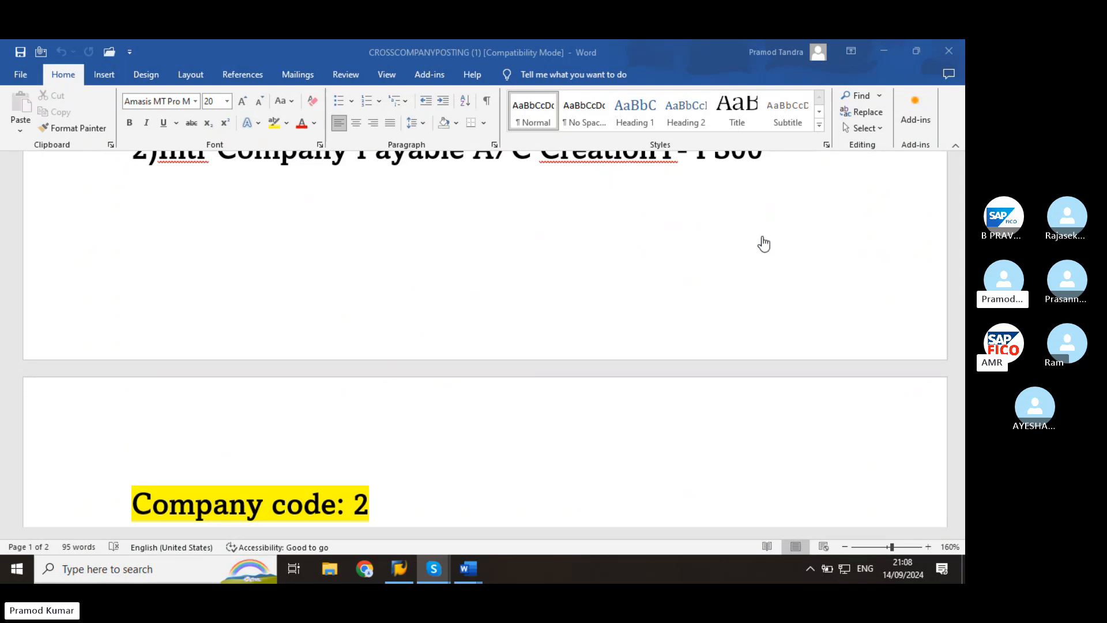
{"action": "scroll", "coordinate": [497, 335], "scroll_direction": "down", "scroll_amount": 6}
{"action": "scroll", "coordinate": [497, 334], "scroll_direction": "down", "scroll_amount": 1}
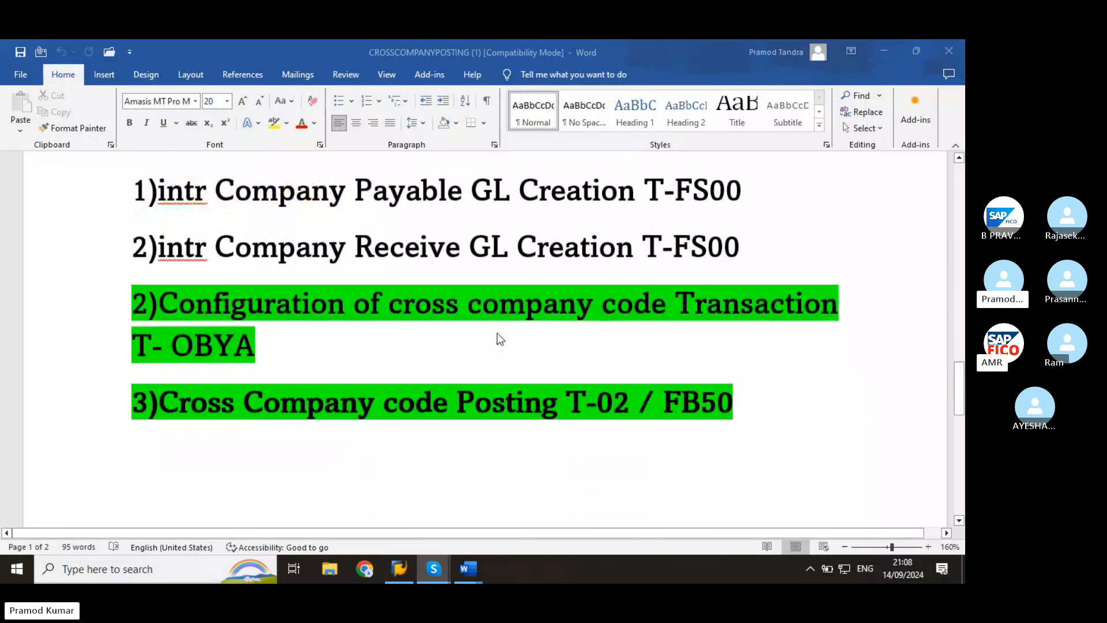
{"action": "scroll", "coordinate": [497, 333], "scroll_direction": "down", "scroll_amount": 6}
{"action": "scroll", "coordinate": [497, 332], "scroll_direction": "up", "scroll_amount": 2}
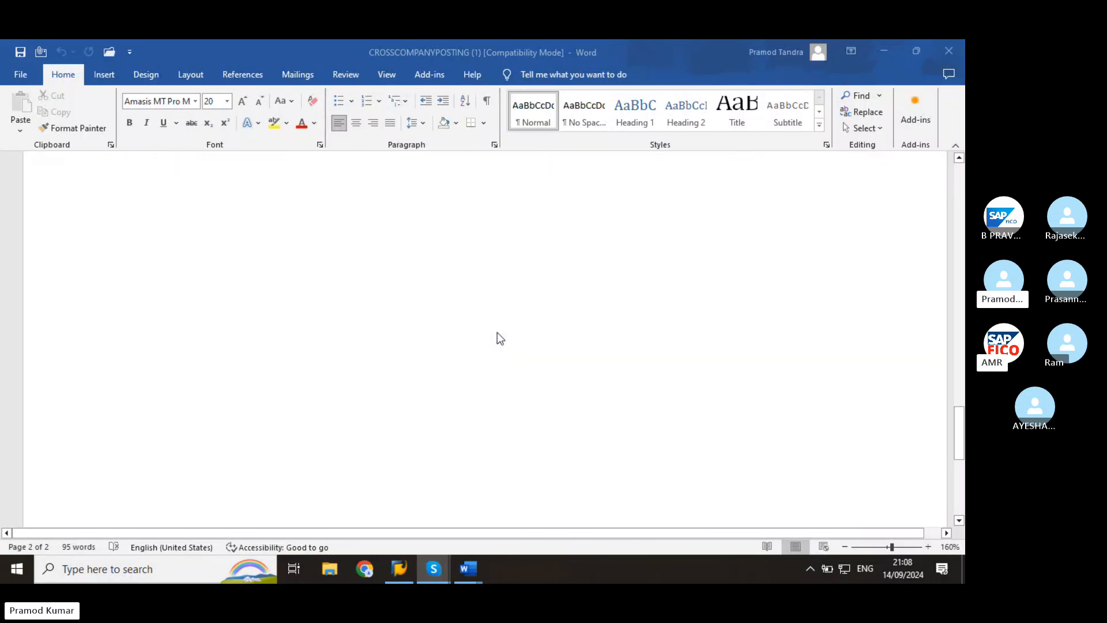
Step: Add the line "POLO (GROUP OF COMPANY)" below the Cross Company code Posting heading and save the document
{"action": "left_click", "coordinate": [289, 298]}
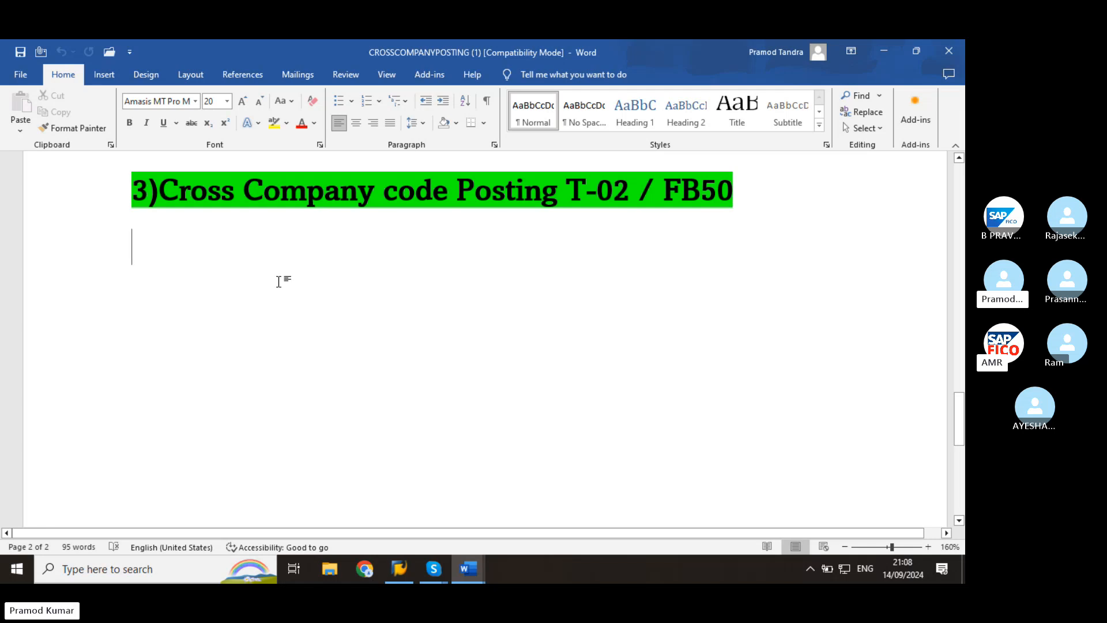
{"action": "type", "text": "polo"}
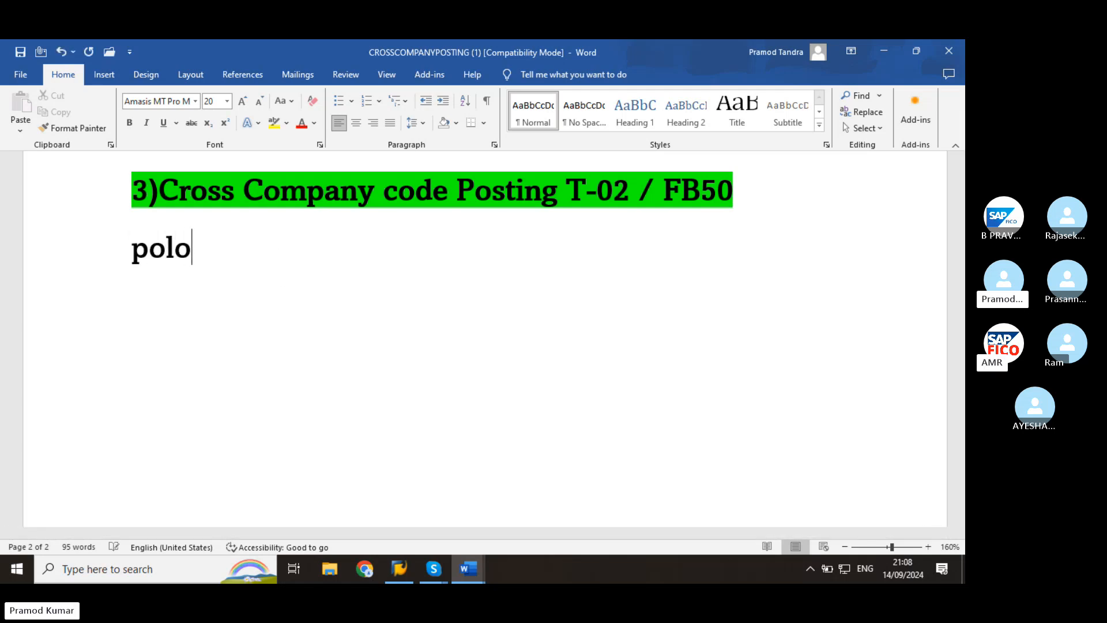
{"action": "key", "text": "BackSpace"}
{"action": "key", "text": "BackSpace"}
{"action": "key", "text": "BackSpace"}
{"action": "key", "text": "BackSpace"}
{"action": "type", "text": "POLO"}
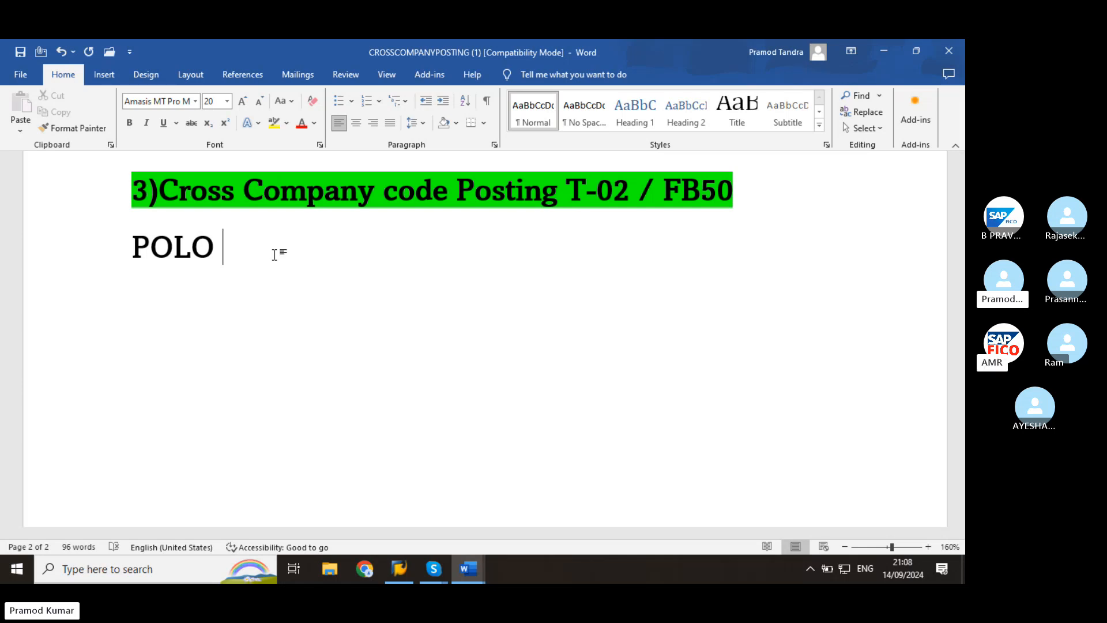
{"action": "type", "text": "(GROP"}
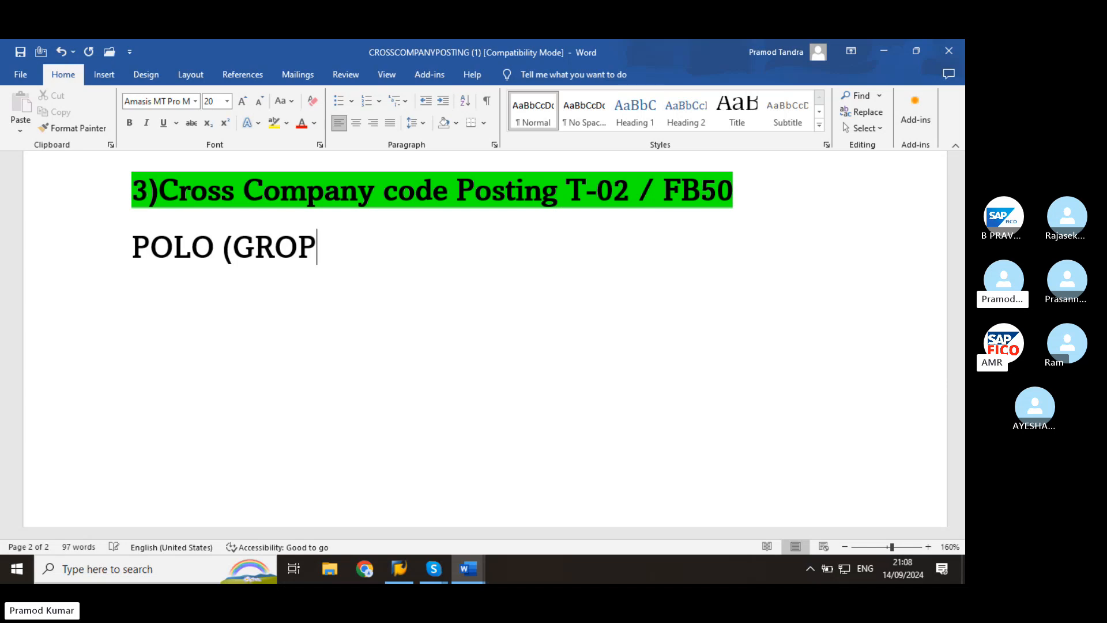
{"action": "key", "text": "BackSpace"}
{"action": "type", "text": "UP O"}
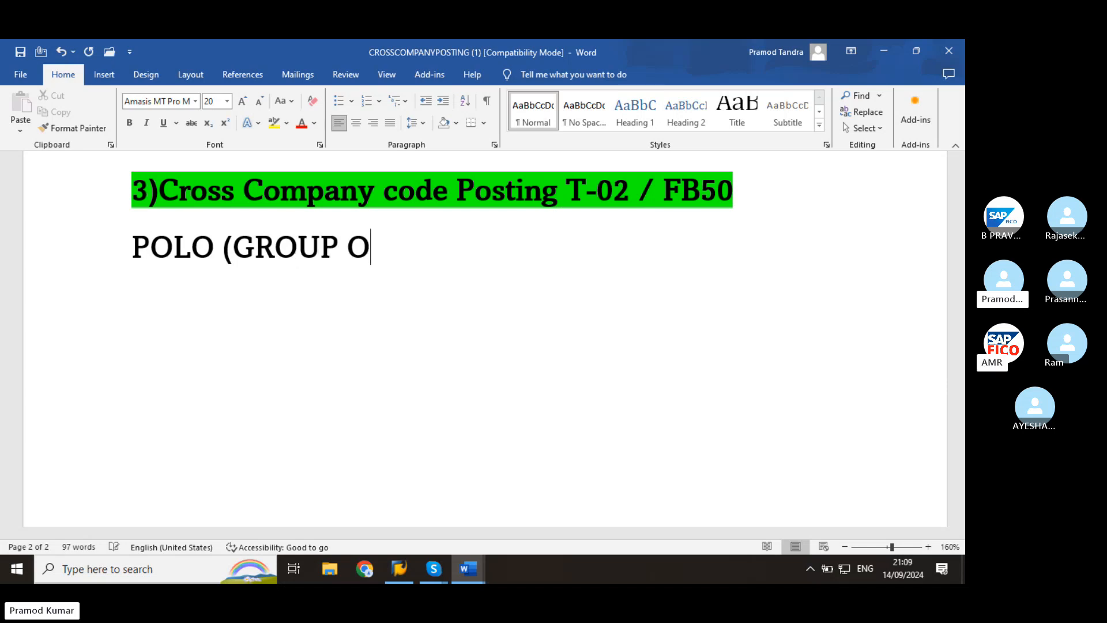
{"action": "type", "text": "F COMPANY"}
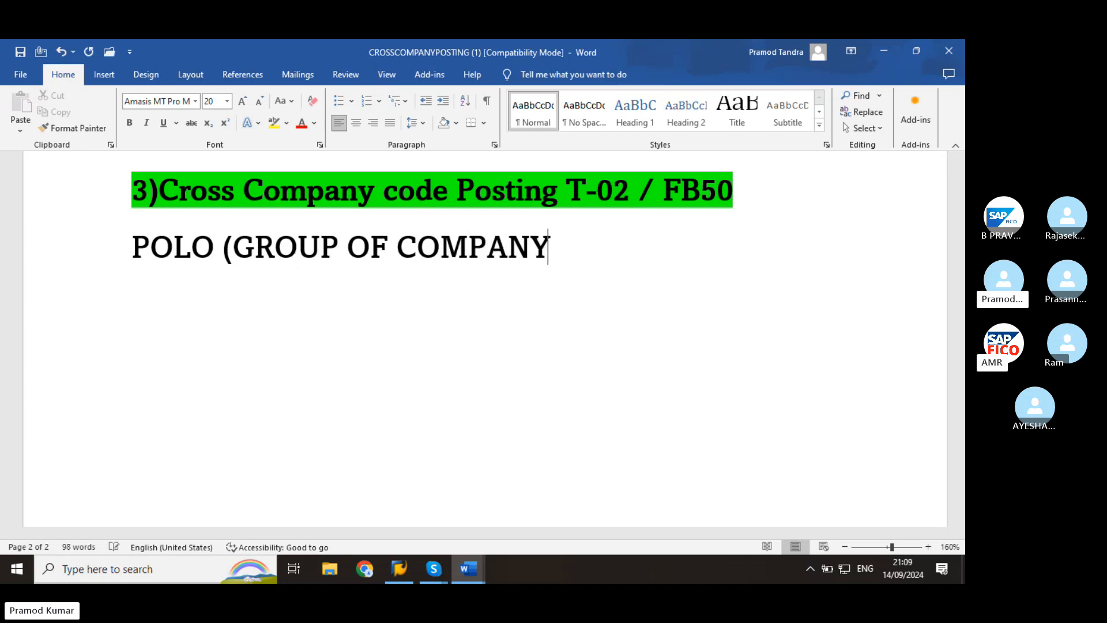
{"action": "type", "text": ")"}
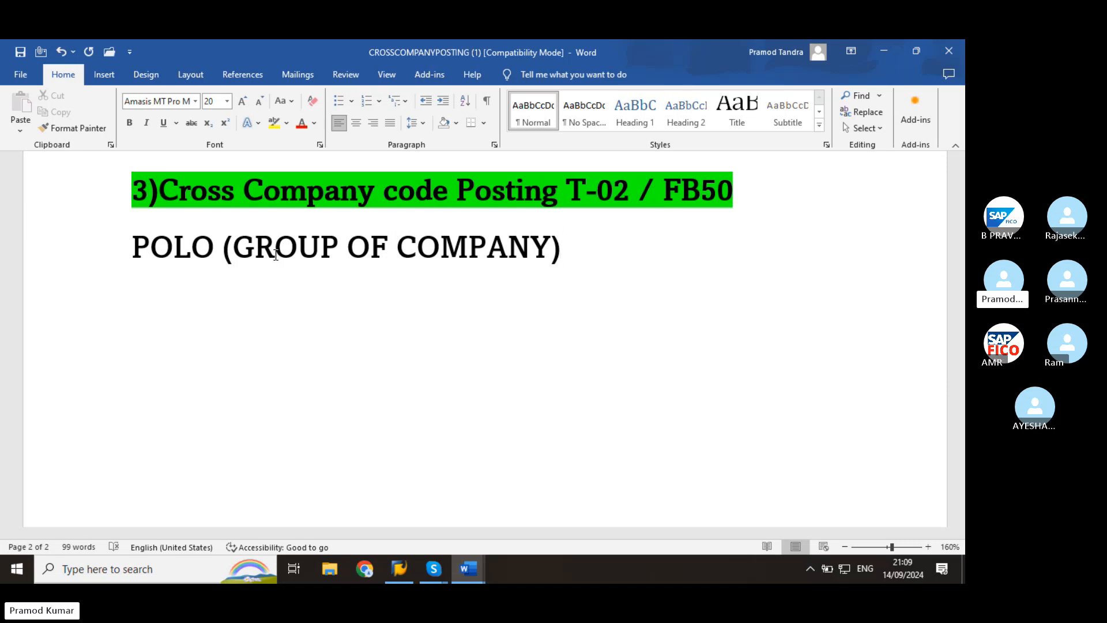
{"action": "key", "text": "Return"}
{"action": "key", "text": "ctrl+s"}
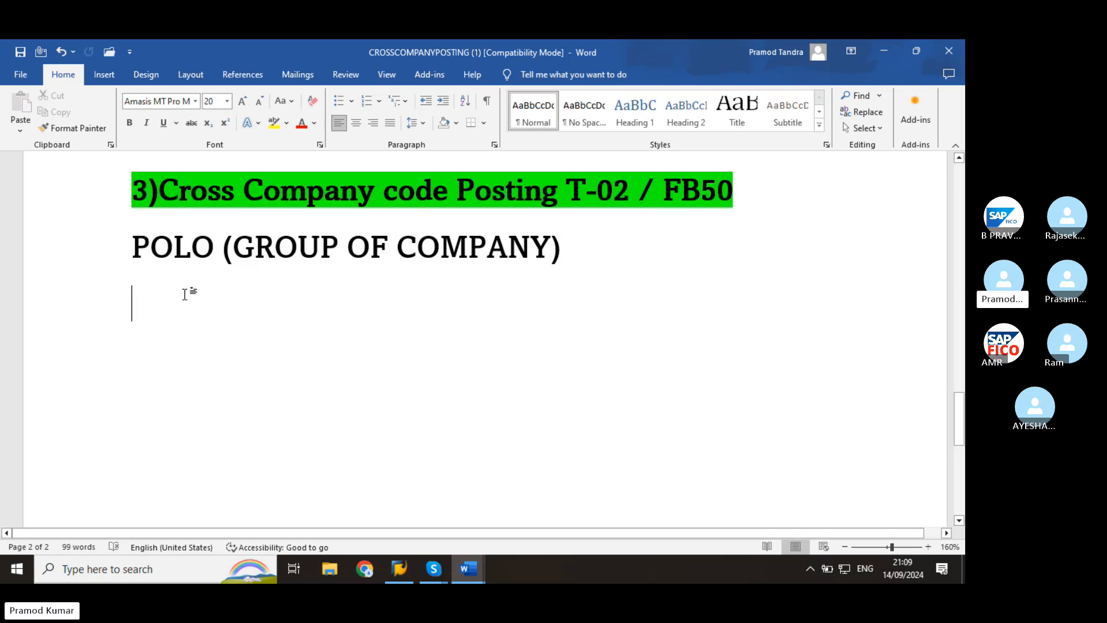
Step: Add the line "POLO COMPANY CODE" below the group of company line
{"action": "left_click", "coordinate": [773, 246]}
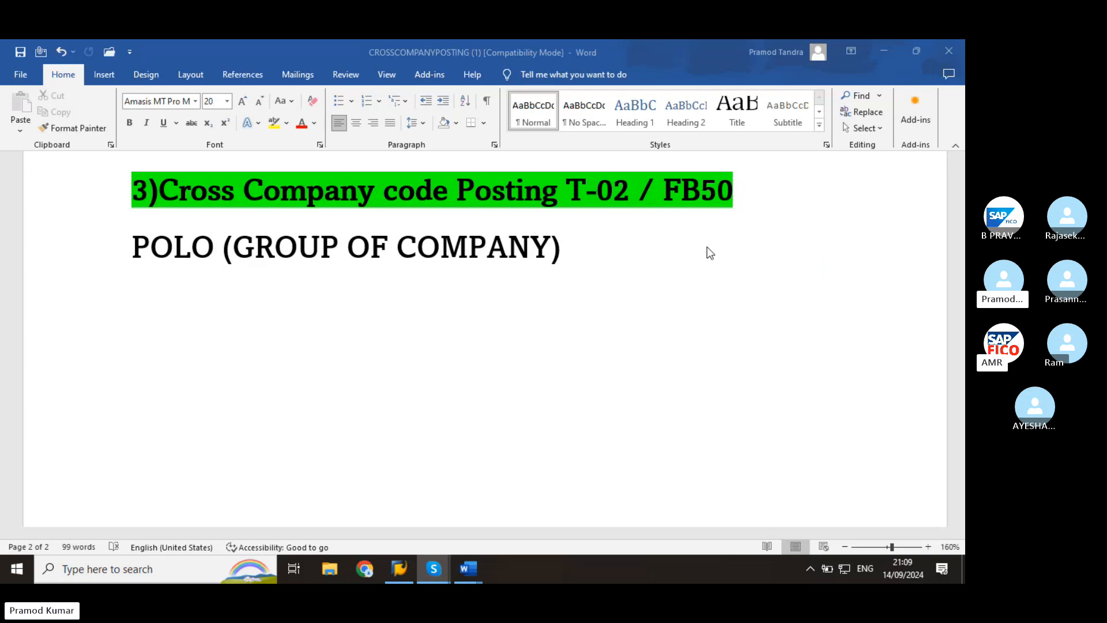
{"action": "left_click", "coordinate": [154, 300]}
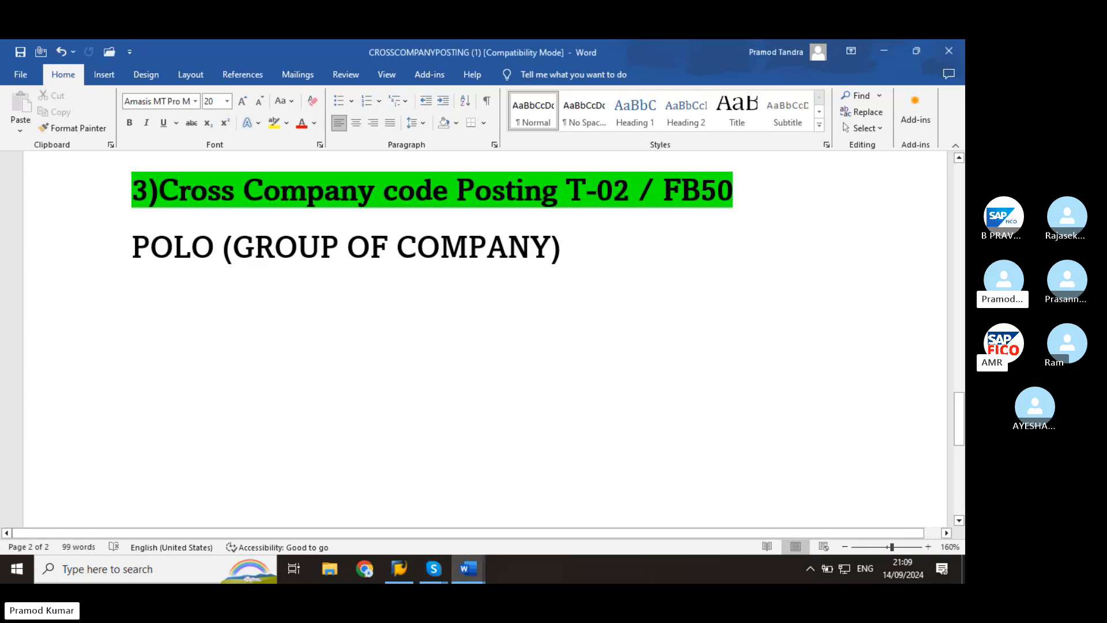
{"action": "type", "text": "POLO "}
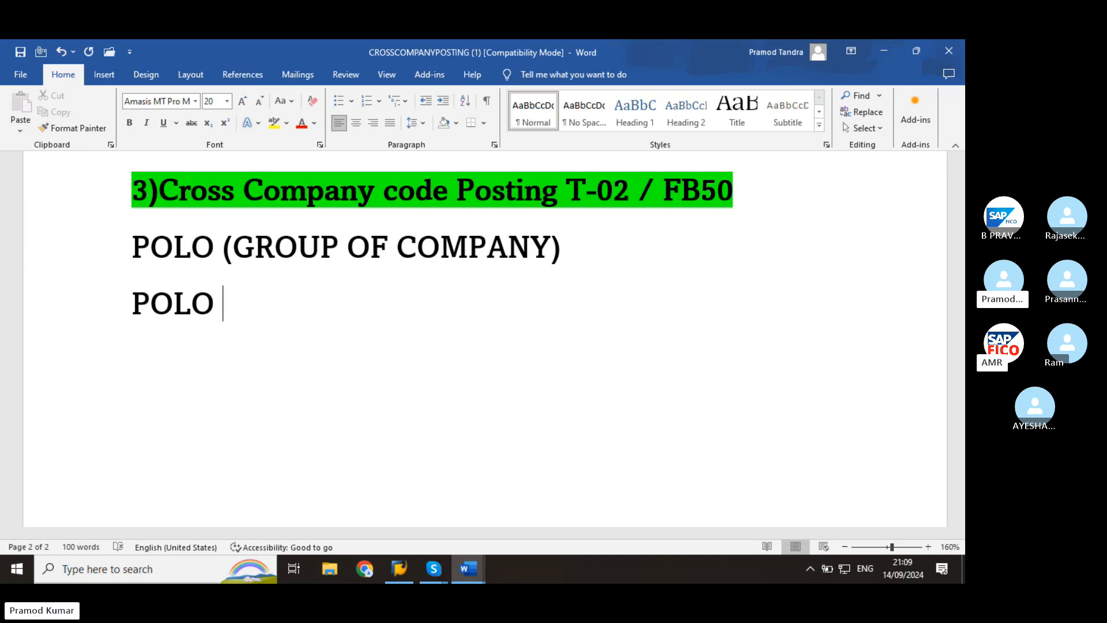
{"action": "type", "text": "COM"}
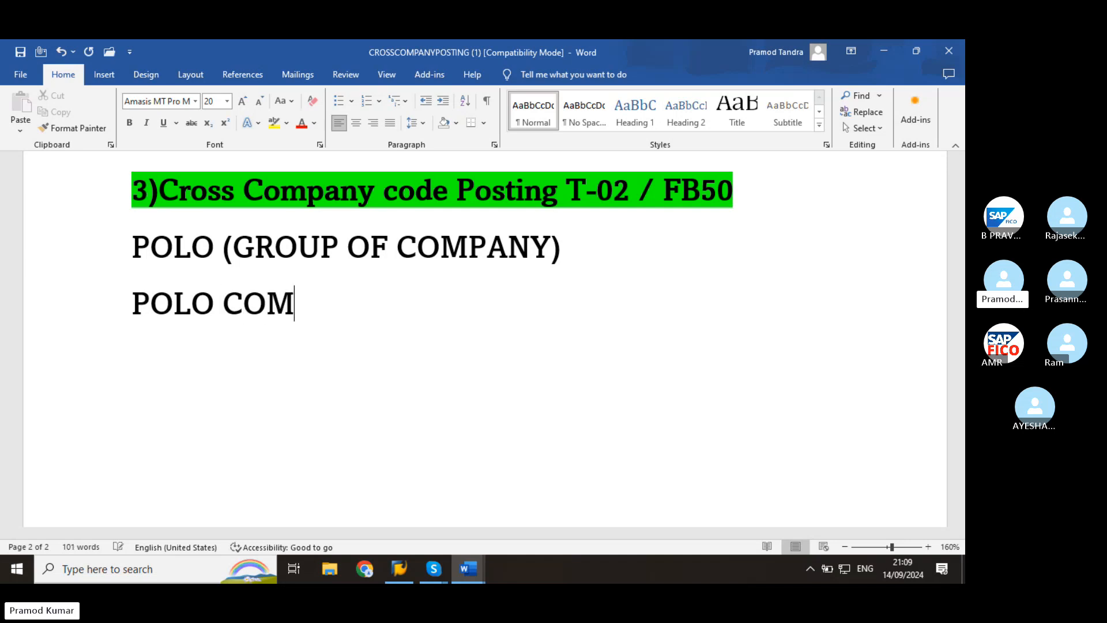
{"action": "type", "text": "PAY"}
{"action": "key", "text": "BackSpace"}
{"action": "type", "text": "N"}
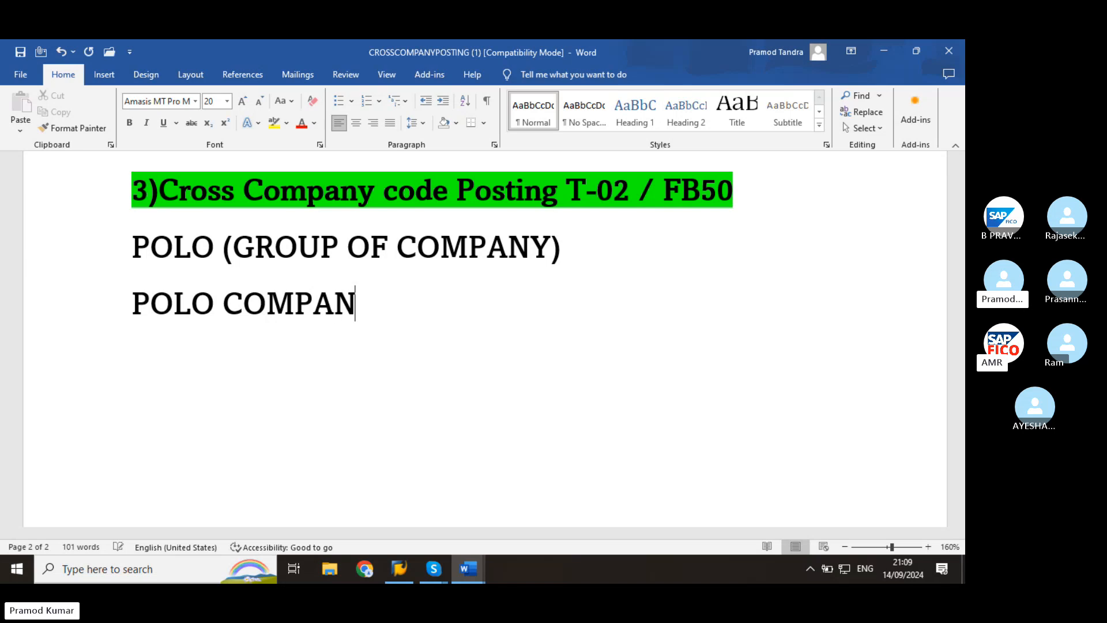
{"action": "type", "text": "Y CODE"}
{"action": "key", "text": "Return"}
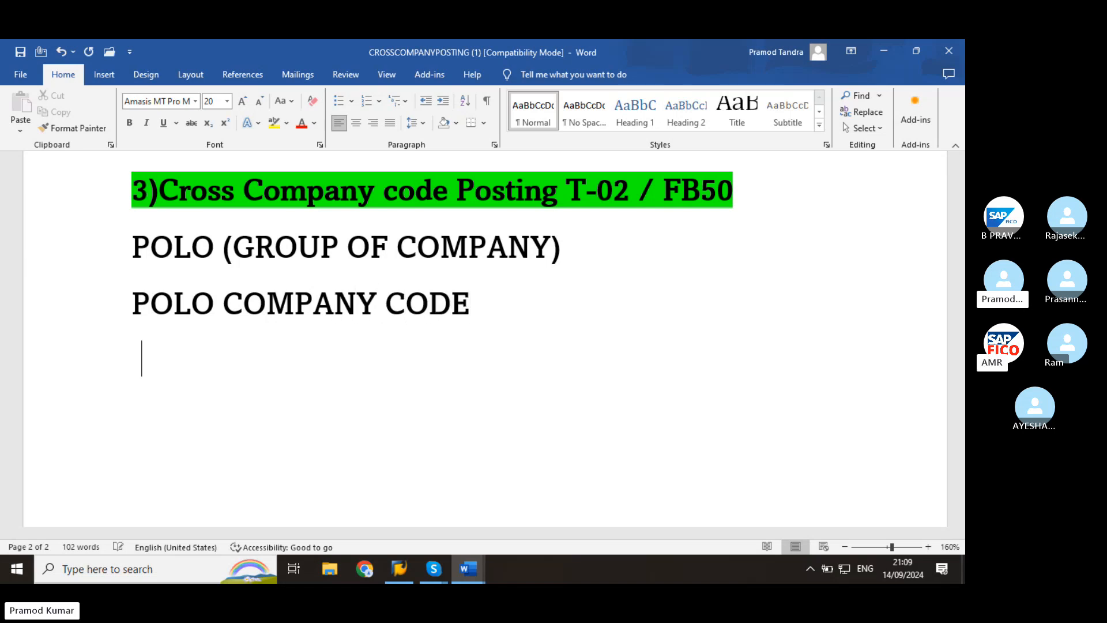
Step: Add the line "IRFT COMPANY CODE" below the POLO company code line
{"action": "key", "text": "BackSpace"}
{"action": "type", "text": "IT"}
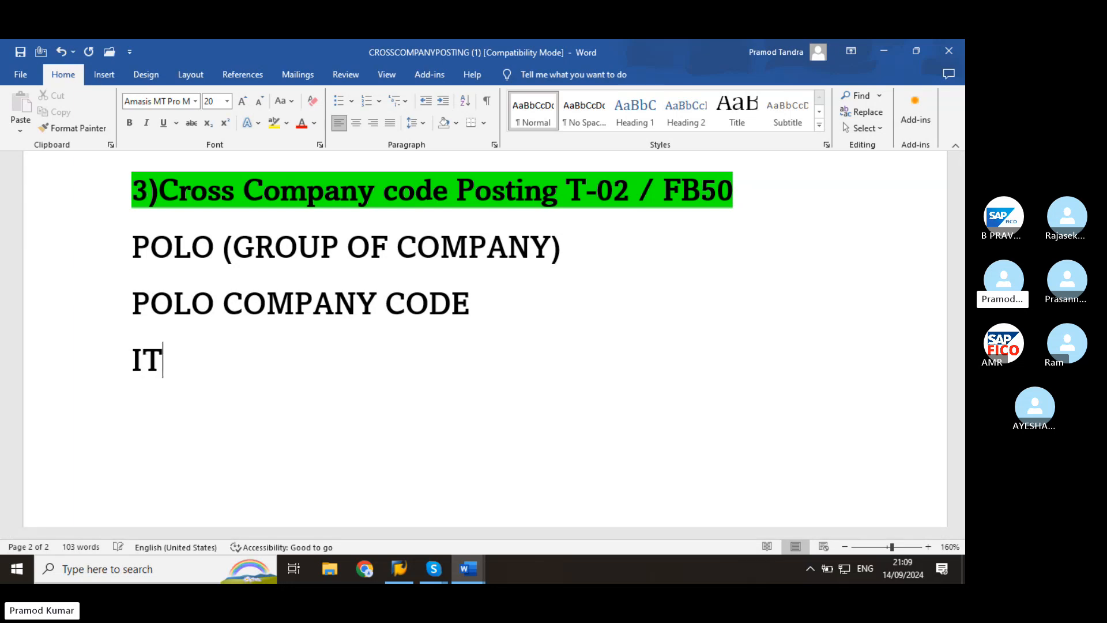
{"action": "key", "text": "BackSpace"}
{"action": "type", "text": "RFT "}
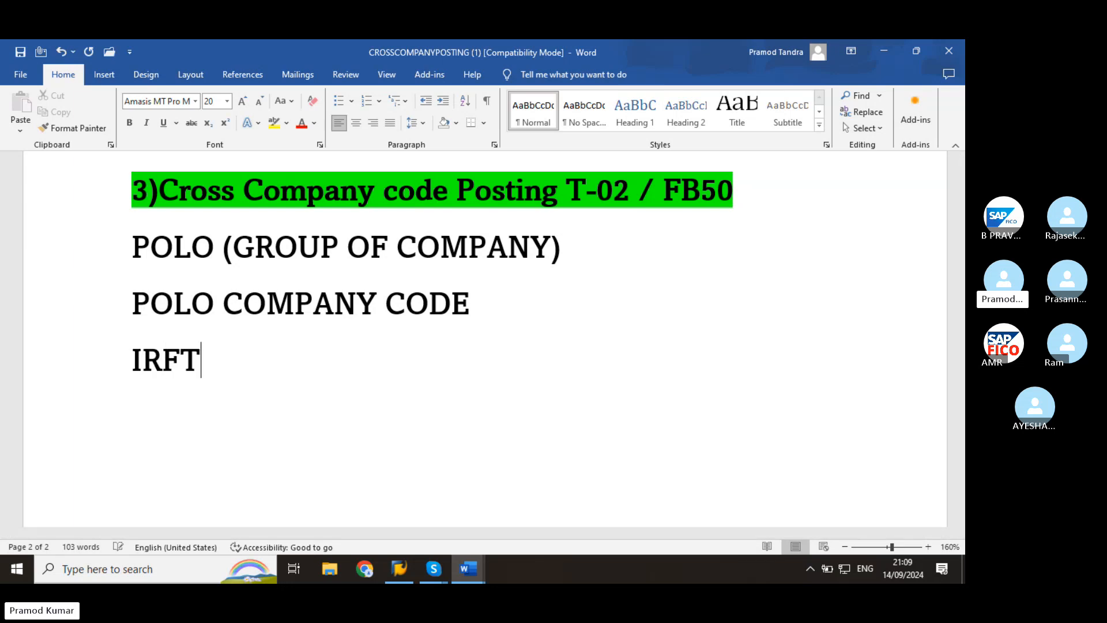
{"action": "type", "text": "COM"}
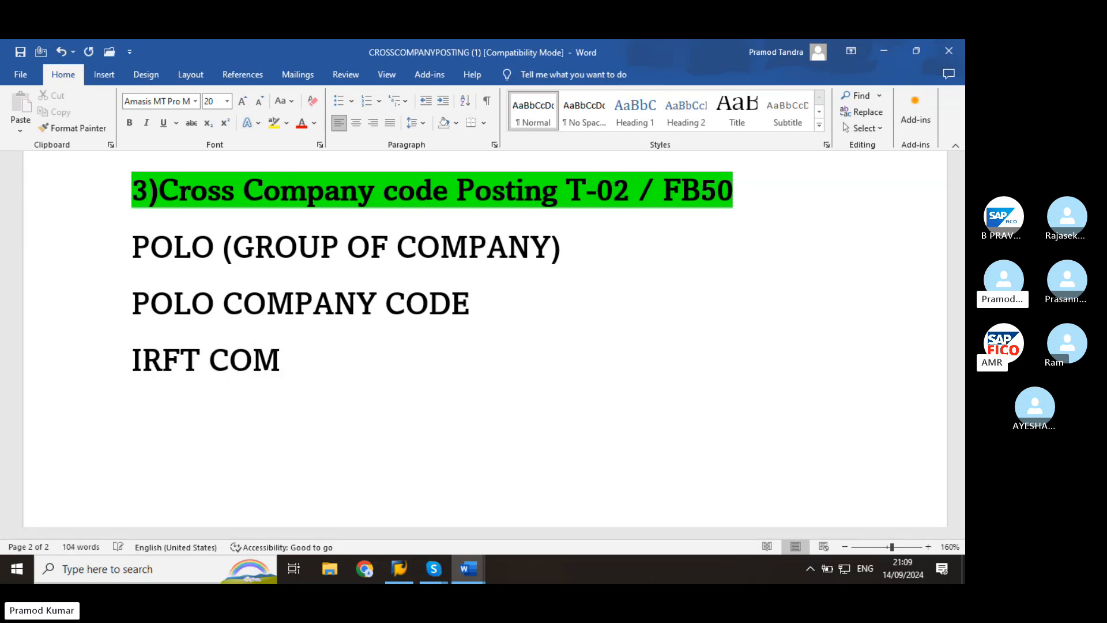
{"action": "type", "text": "PANY CODE"}
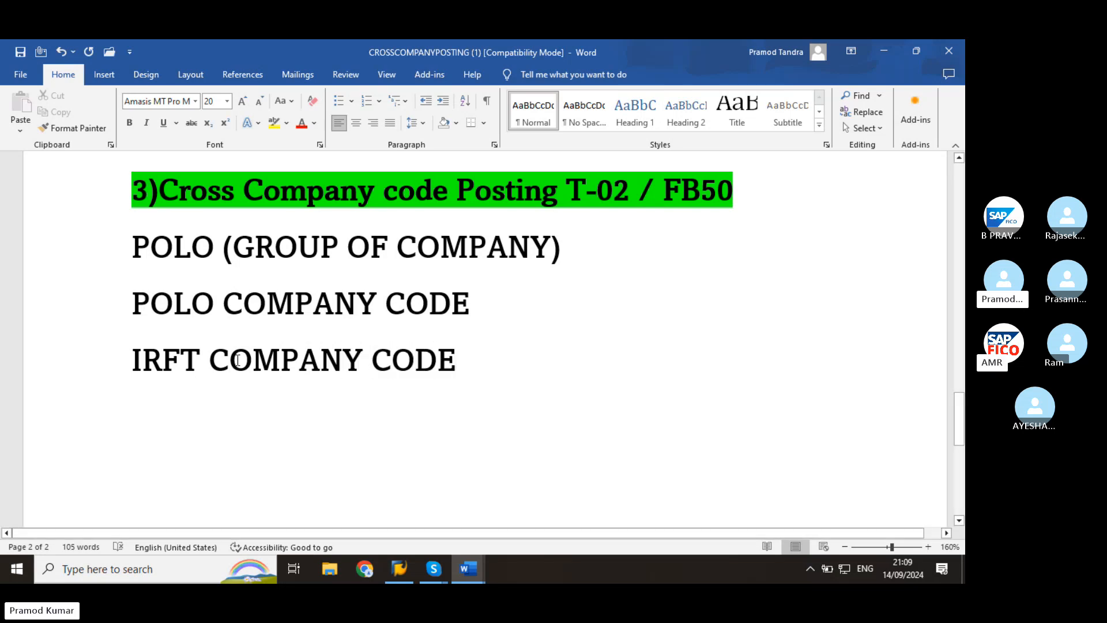
{"action": "left_click", "coordinate": [765, 249]}
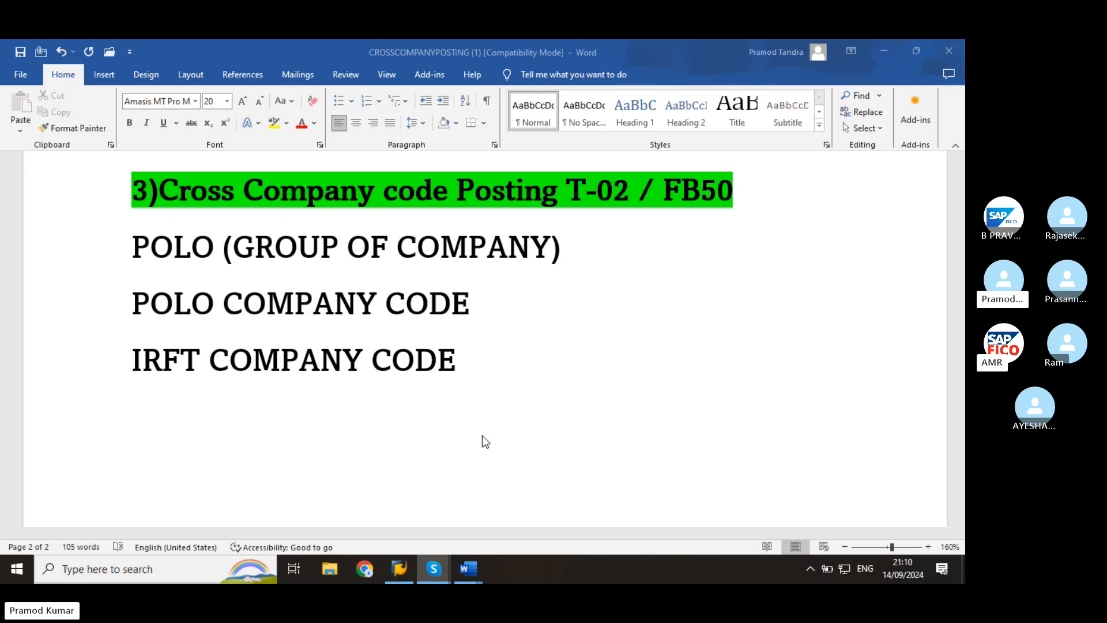
Step: Switch to SAP Logon and open the logon screen of the EH7 system
{"action": "left_click", "coordinate": [399, 569]}
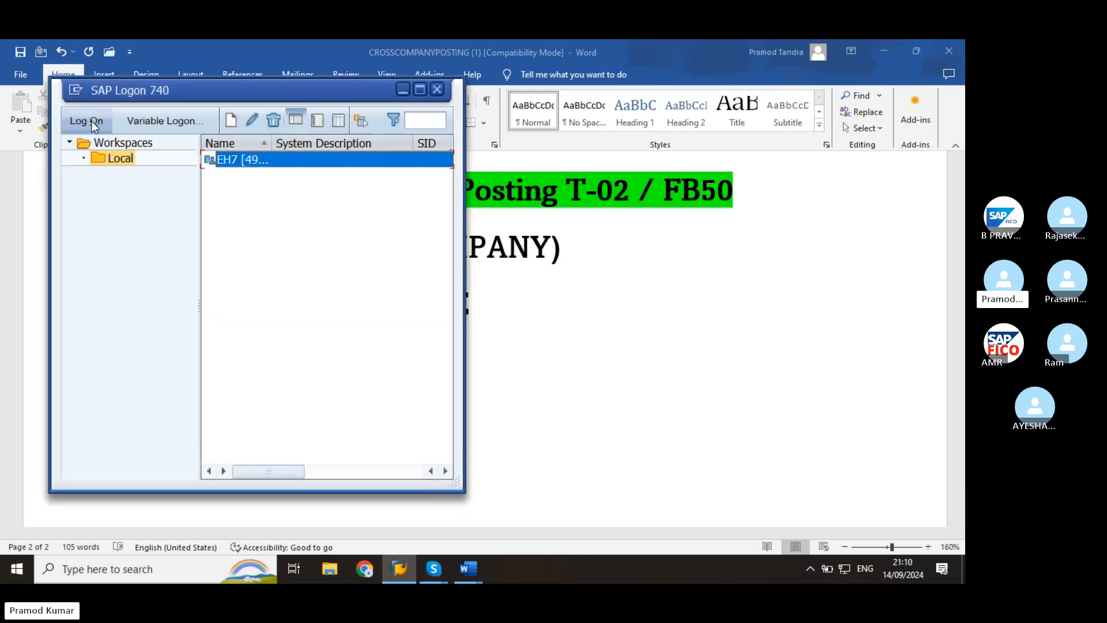
{"action": "left_click", "coordinate": [95, 123]}
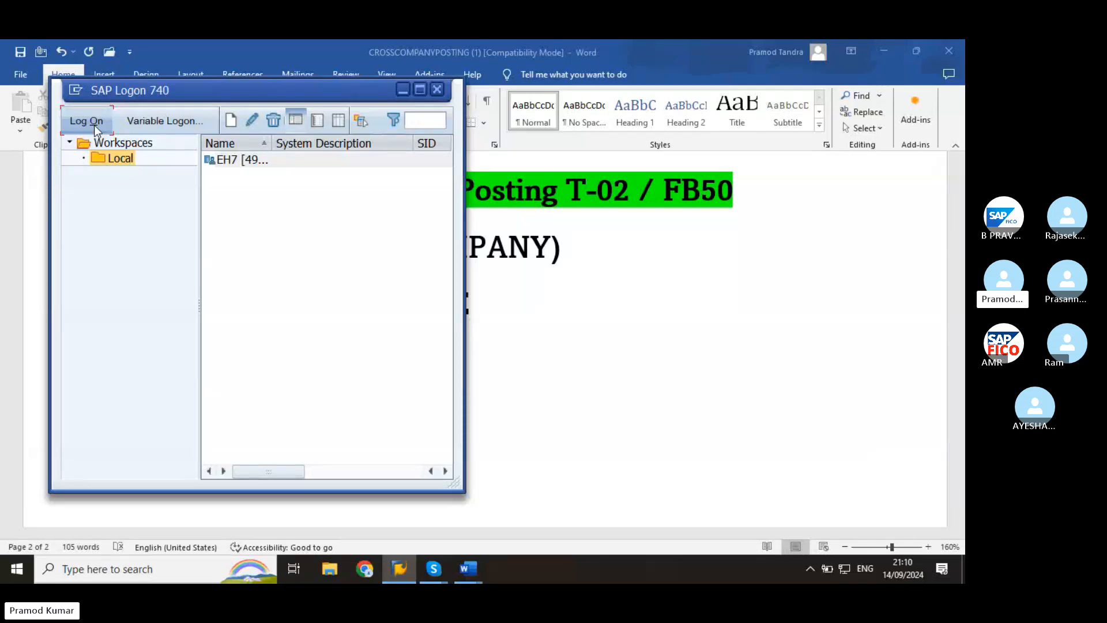
{"action": "left_click", "coordinate": [86, 121]}
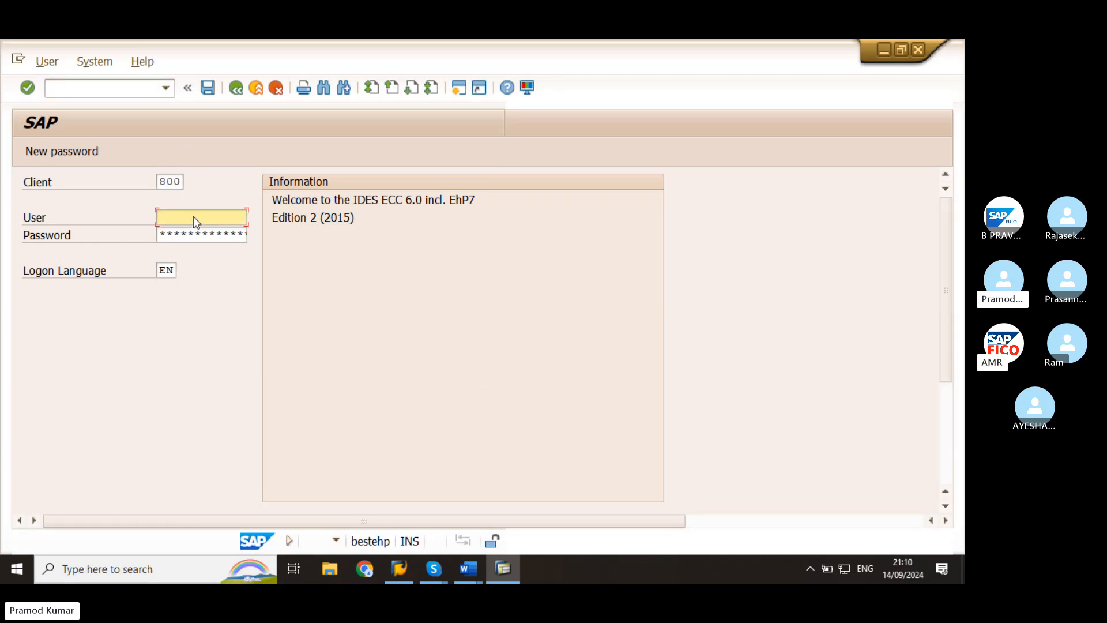
Step: Log on to client 800 with the saved user name and the account password, and dismiss the information message
{"action": "left_click", "coordinate": [197, 218]}
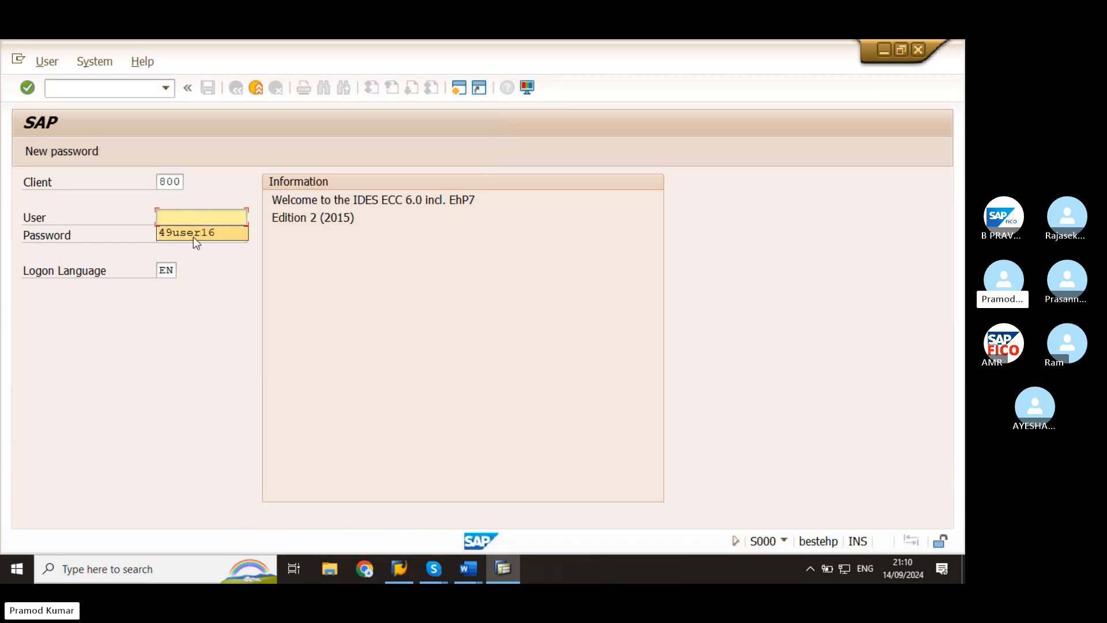
{"action": "left_click", "coordinate": [194, 236]}
{"action": "left_click", "coordinate": [191, 233]}
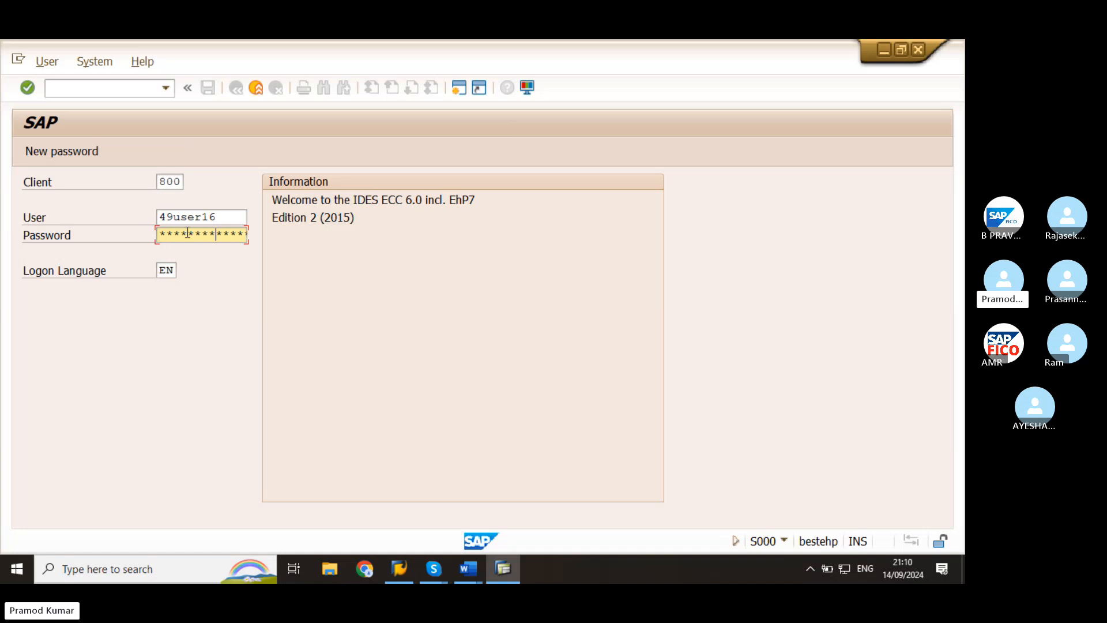
{"action": "key", "text": "Return"}
{"action": "key", "text": "Tab"}
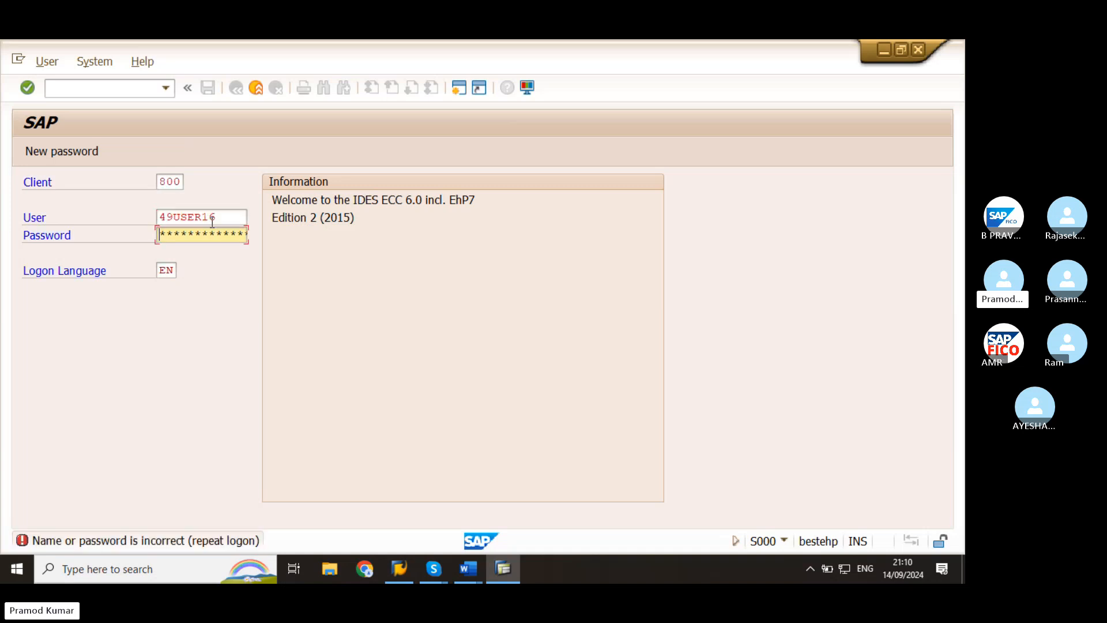
{"action": "key", "text": "Right"}
{"action": "key", "text": "Return"}
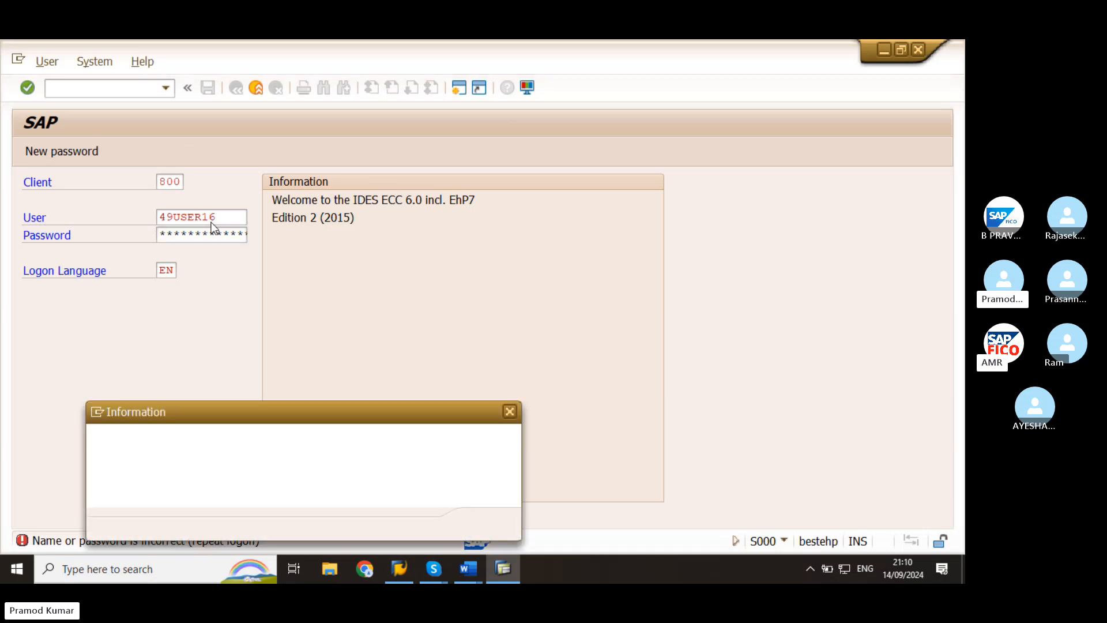
{"action": "left_click", "coordinate": [485, 524]}
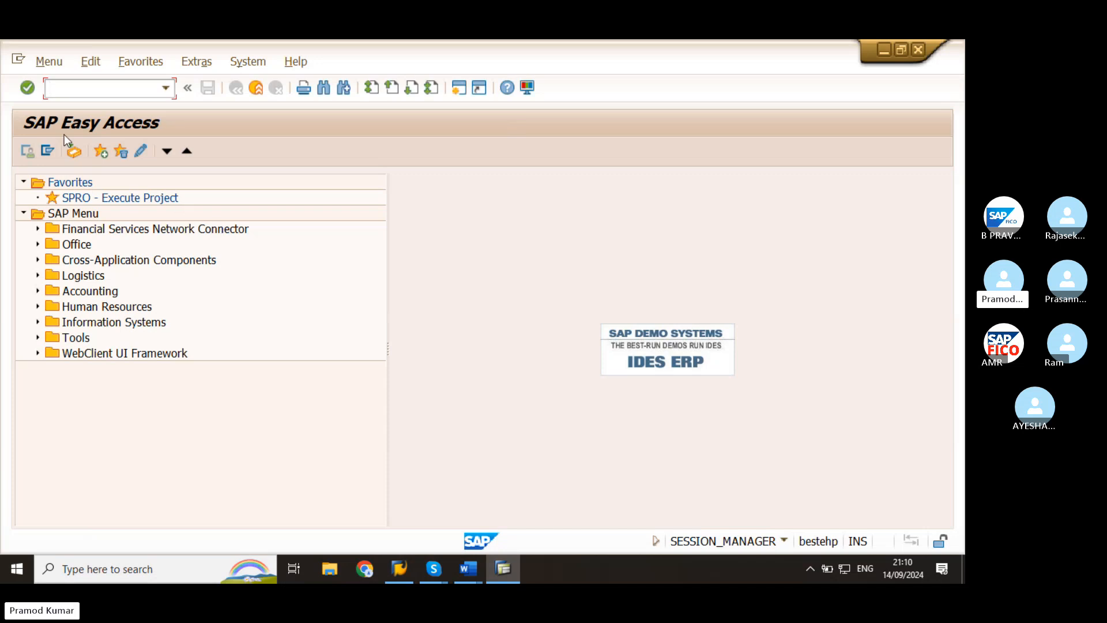
Step: Open transaction OX16 and position the company assignment list at company code POLO to check its company
{"action": "type", "text": "OX16"}
{"action": "key", "text": "Return"}
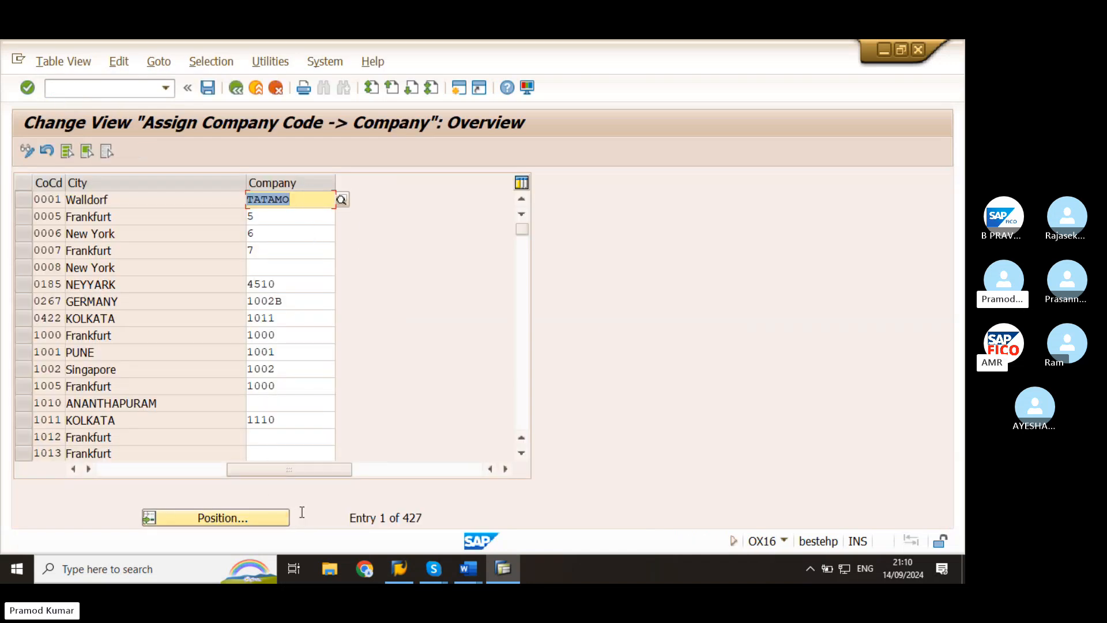
{"action": "left_click", "coordinate": [274, 519]}
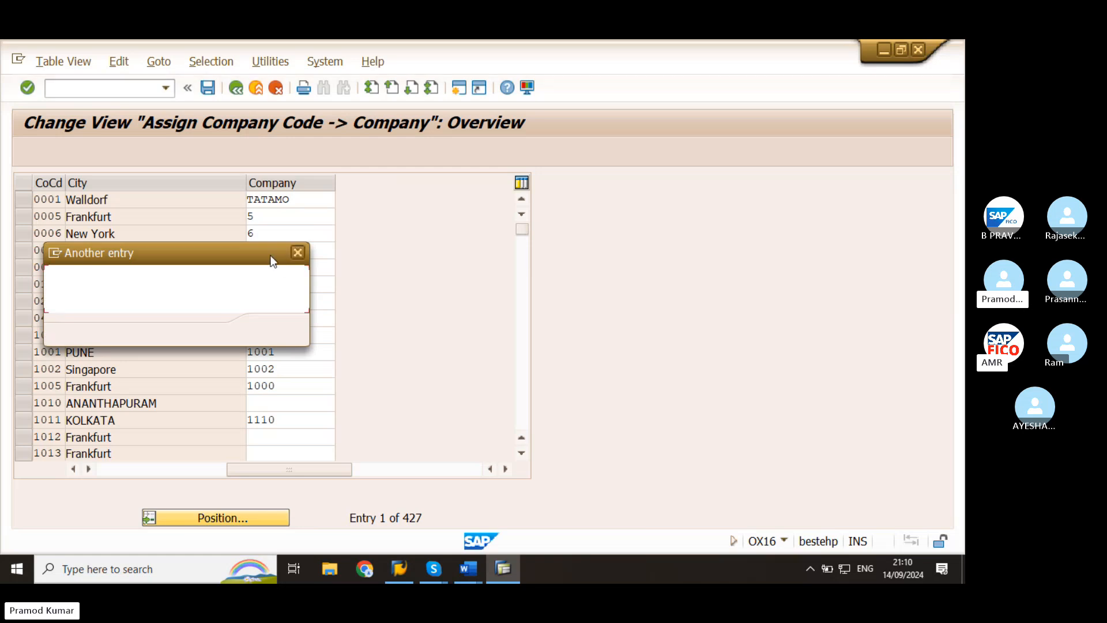
{"action": "type", "text": "POLO"}
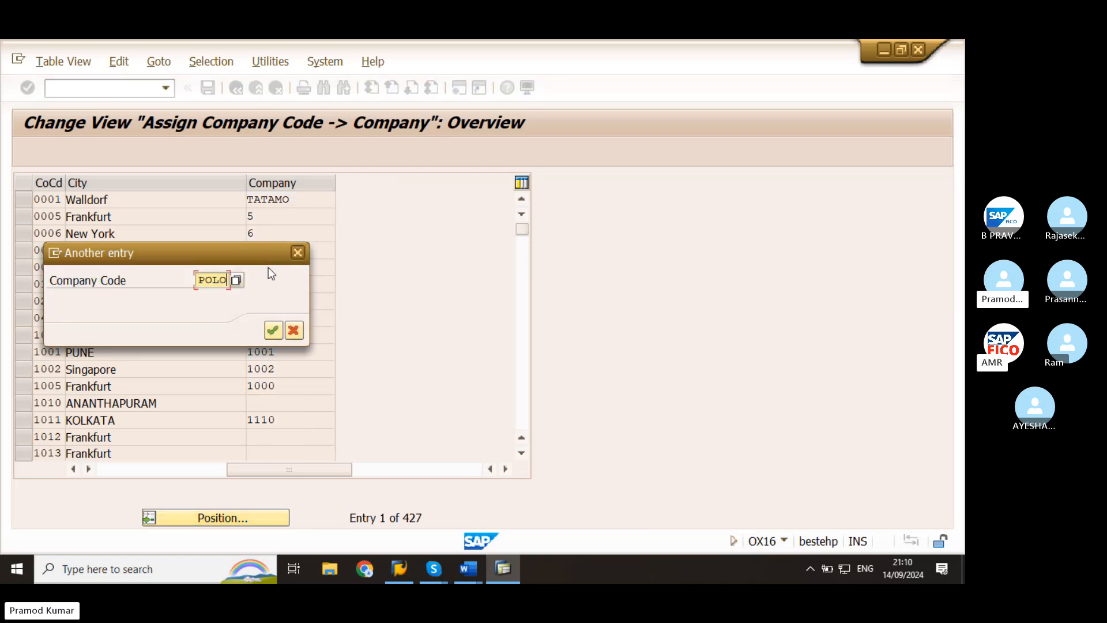
{"action": "key", "text": "Tab"}
{"action": "key", "text": "Return"}
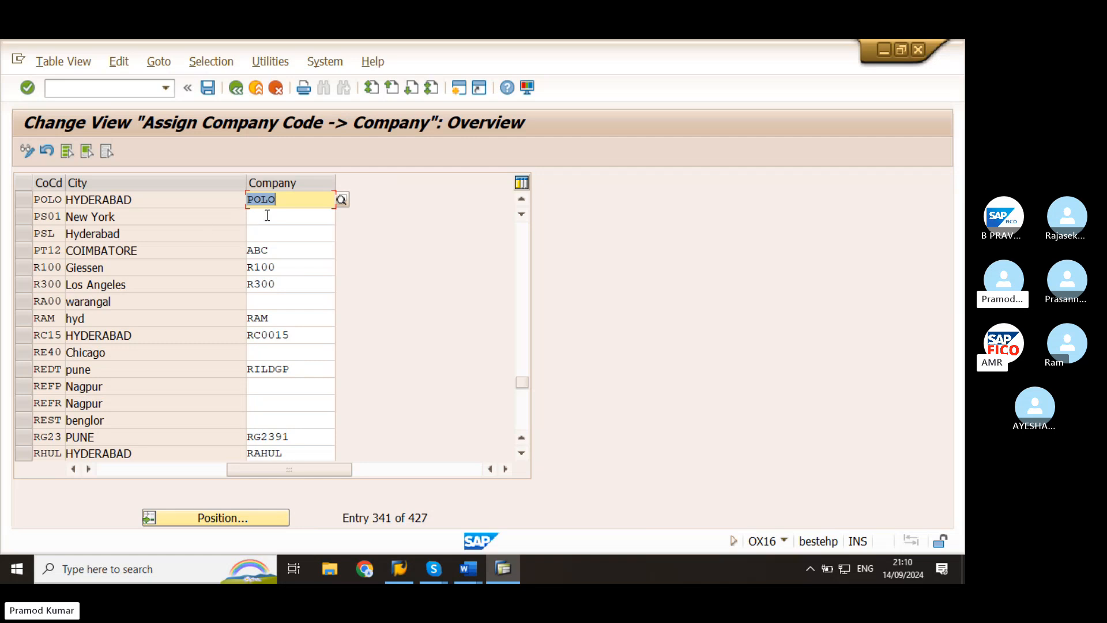
{"action": "left_click", "coordinate": [290, 201]}
Step: Switch to transaction SM12, clear the user name filter and list the lock entries
{"action": "left_click", "coordinate": [87, 94]}
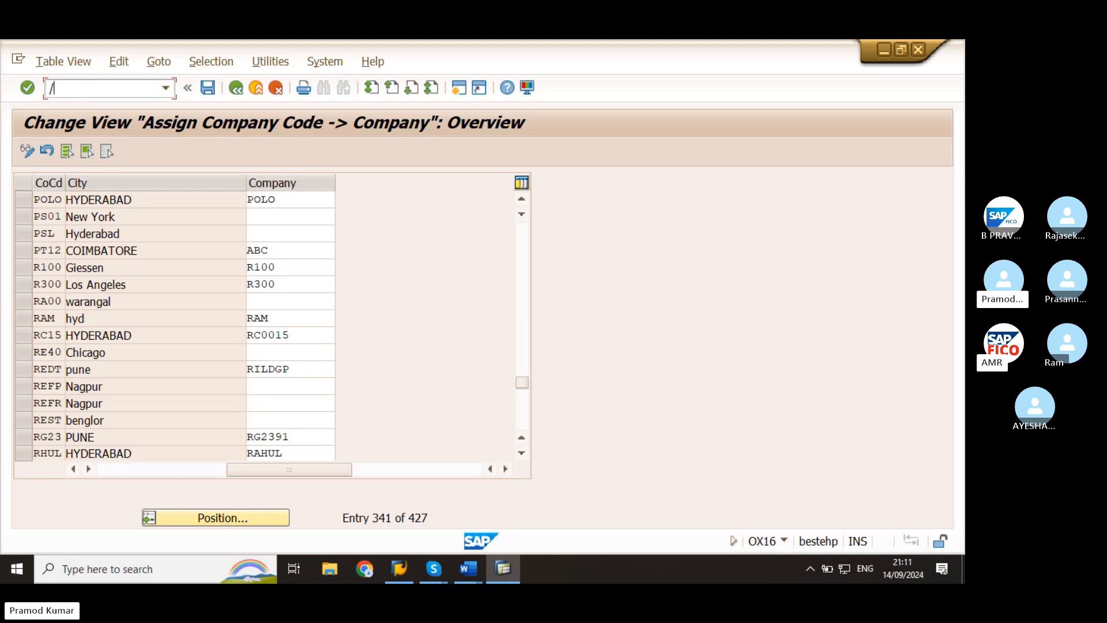
{"action": "type", "text": "/N"}
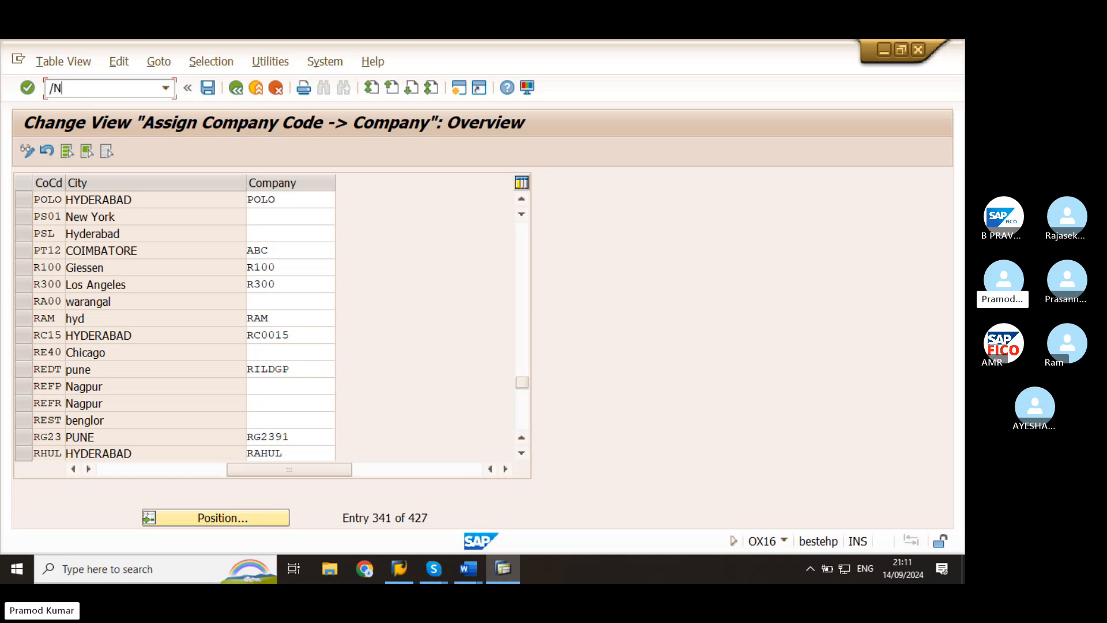
{"action": "type", "text": "SM15"}
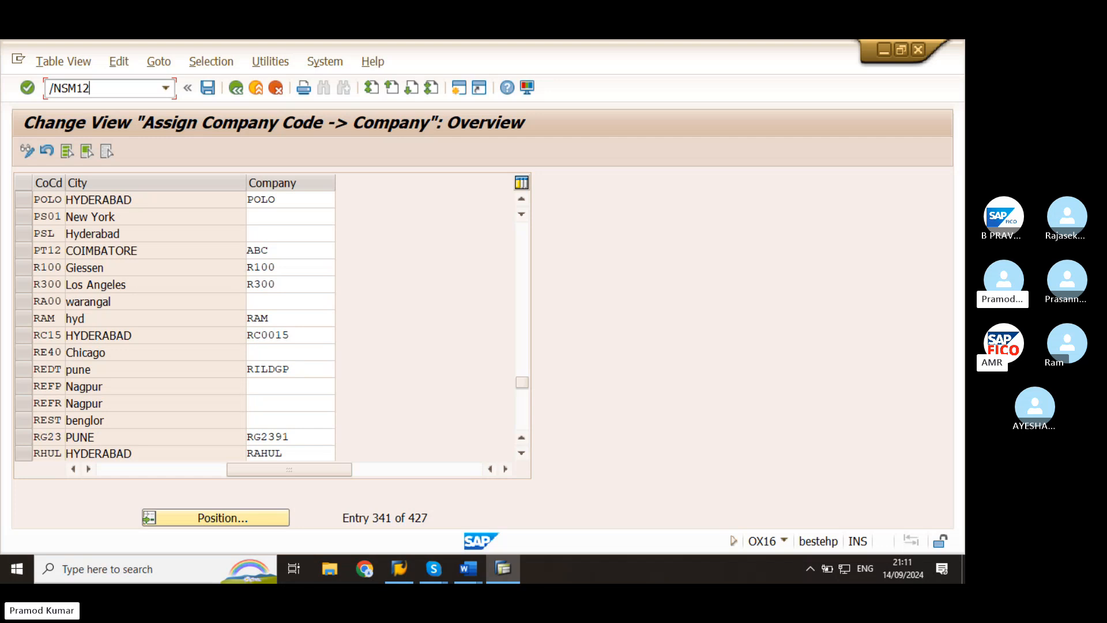
{"action": "key", "text": "Return"}
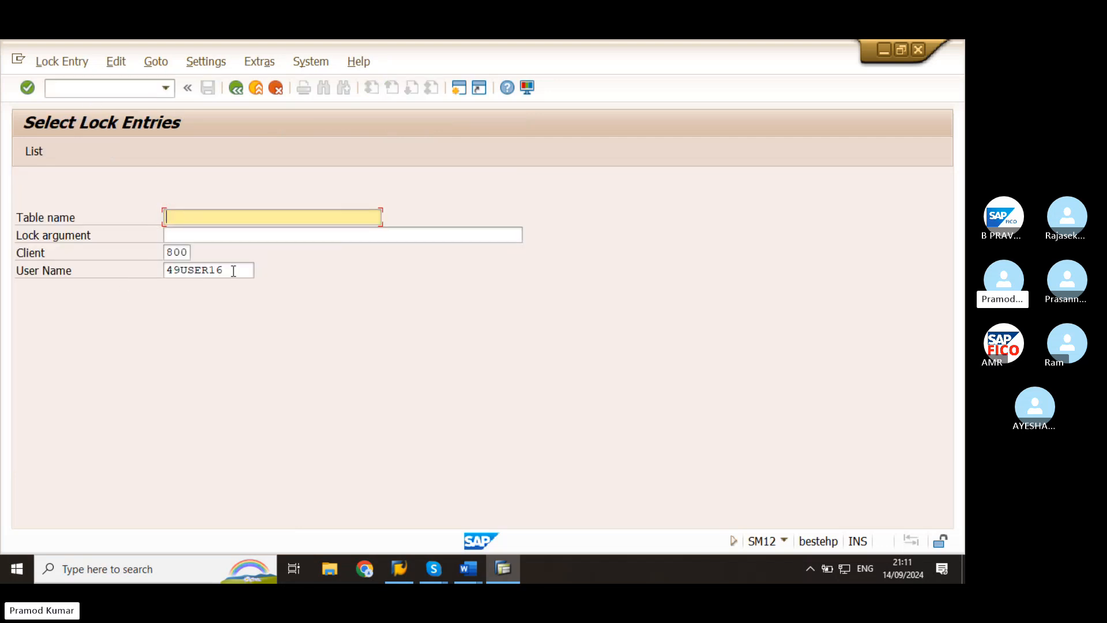
{"action": "left_click_drag", "start_coordinate": [234, 271], "coordinate": [56, 271]}
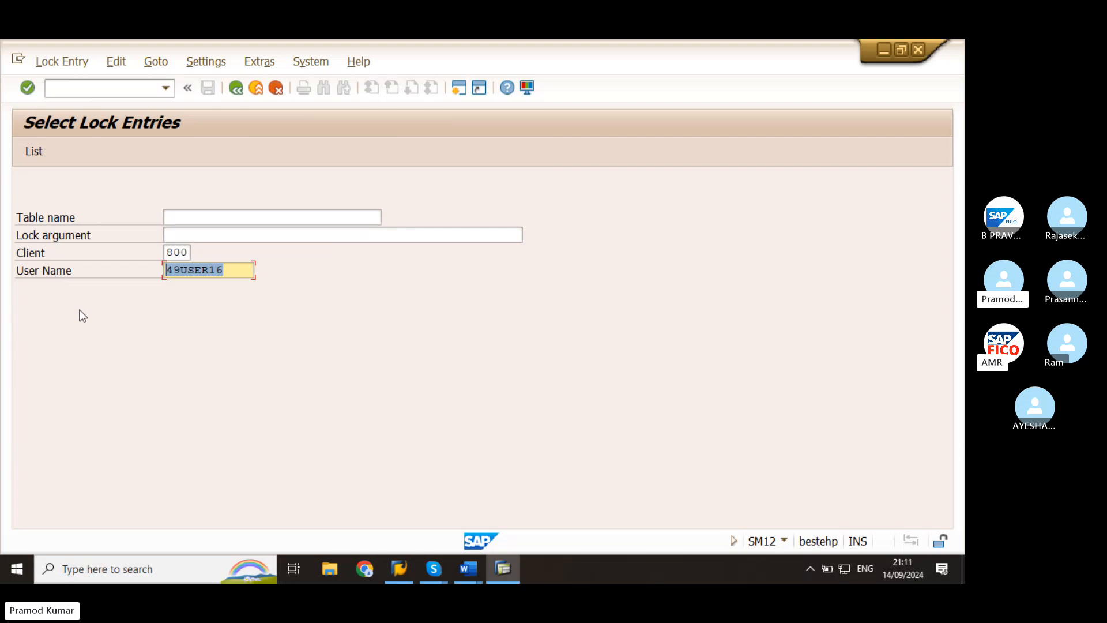
{"action": "key", "text": "Delete"}
{"action": "left_click", "coordinate": [33, 154]}
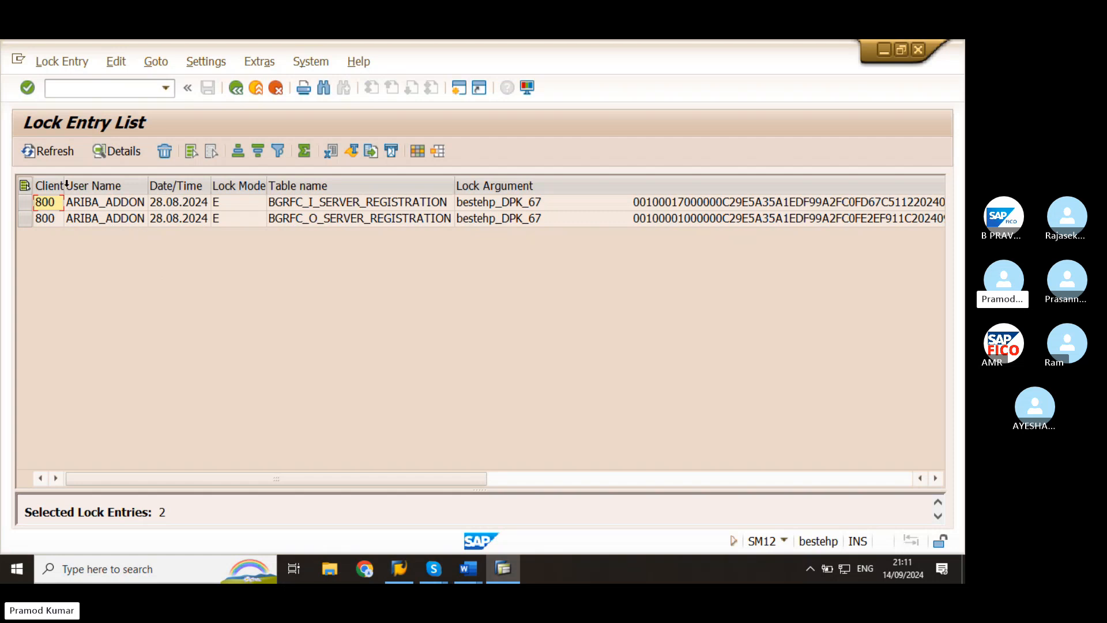
Step: Delete all listed lock entries, close the help text and leave the lock entry transaction
{"action": "left_click", "coordinate": [25, 186]}
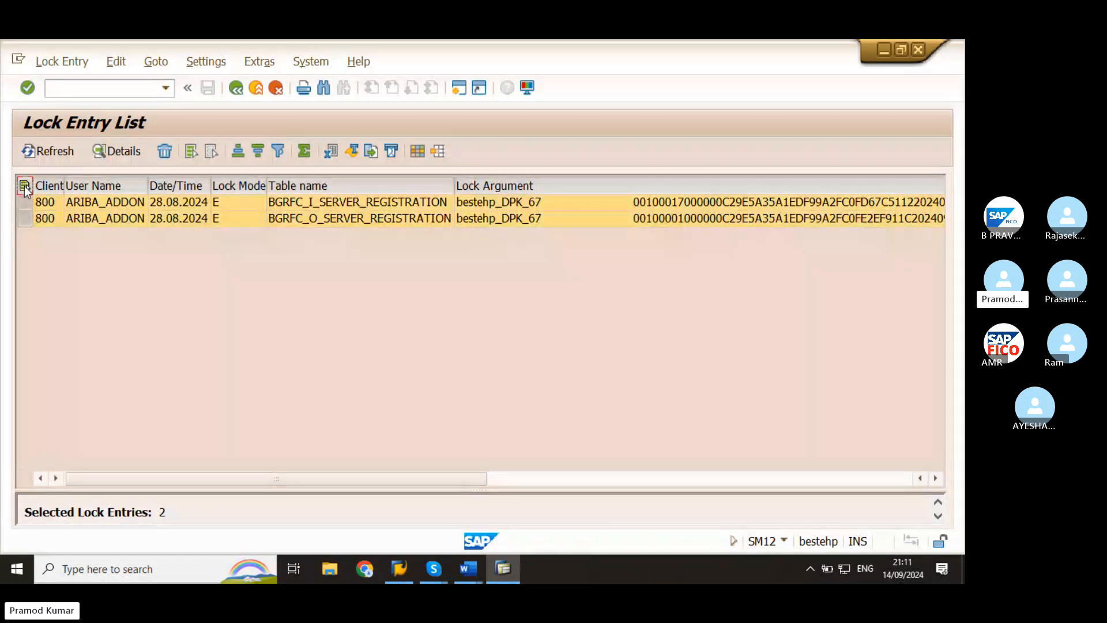
{"action": "left_click", "coordinate": [167, 153]}
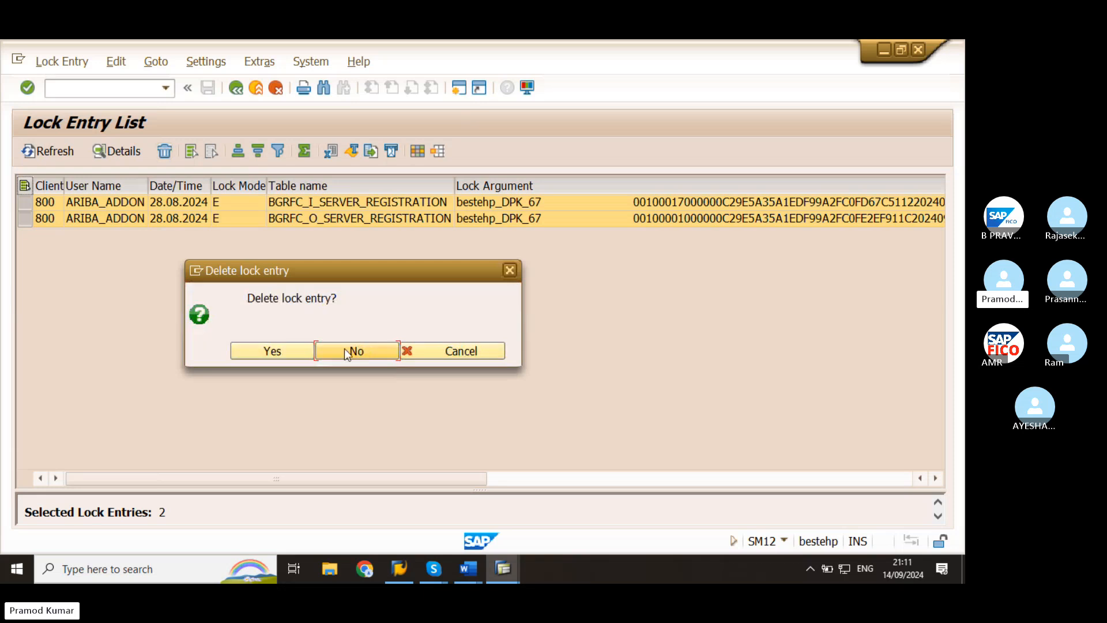
{"action": "left_click", "coordinate": [294, 346]}
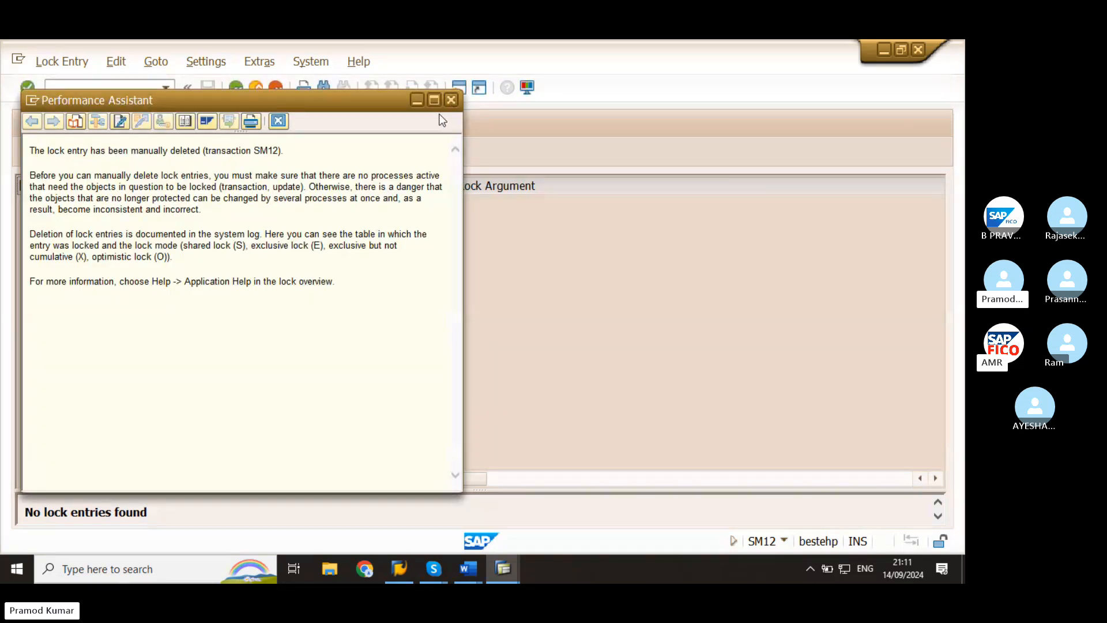
{"action": "left_click", "coordinate": [451, 100]}
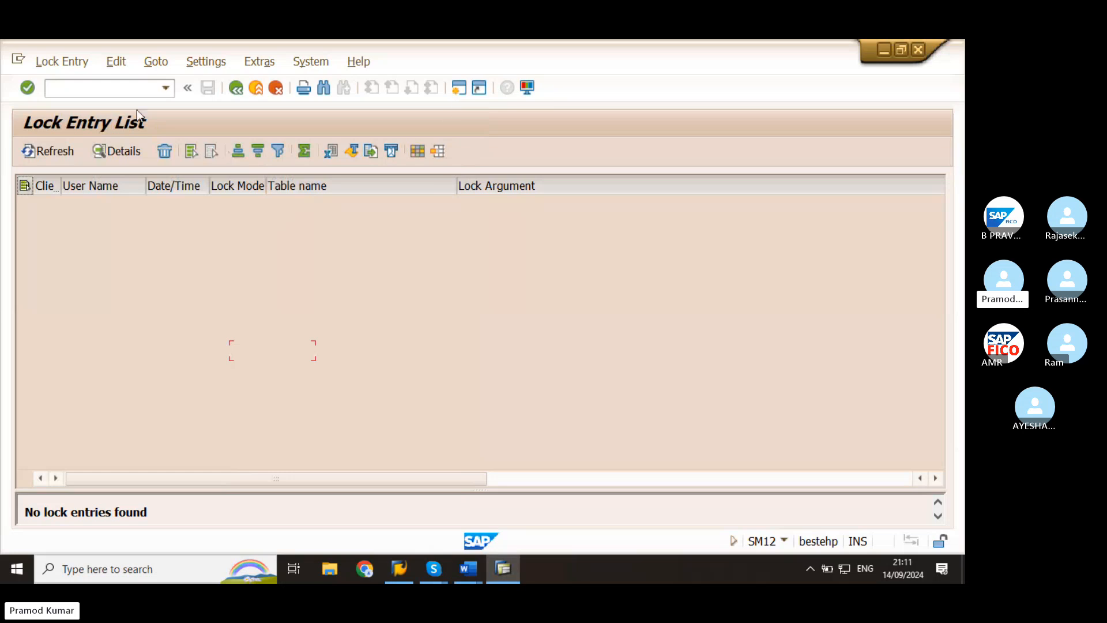
{"action": "left_click", "coordinate": [236, 88]}
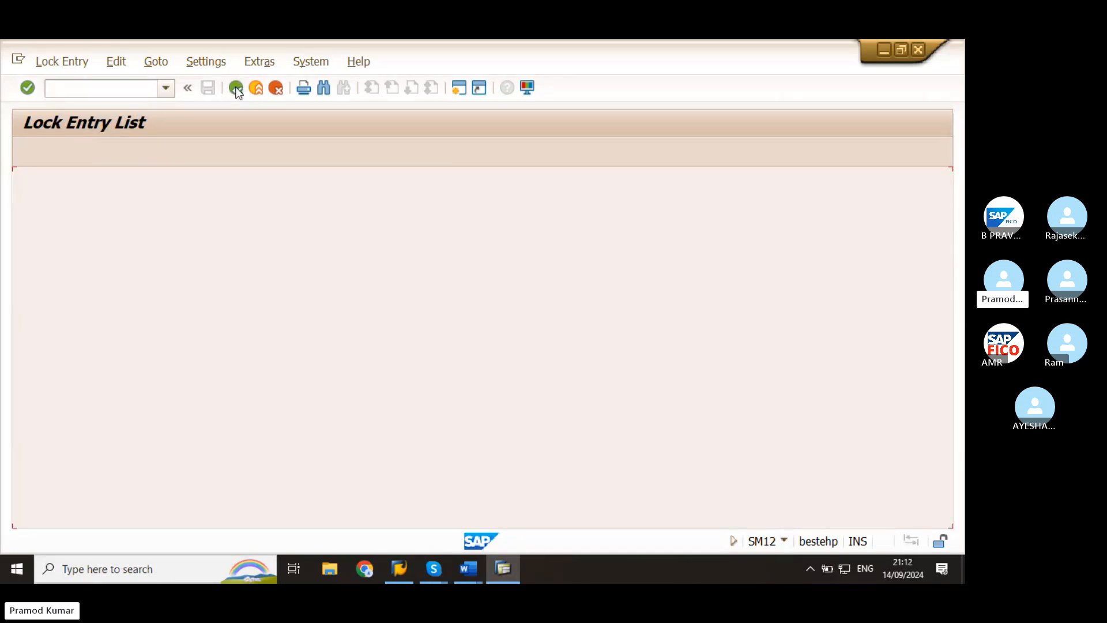
{"action": "left_click", "coordinate": [237, 88]}
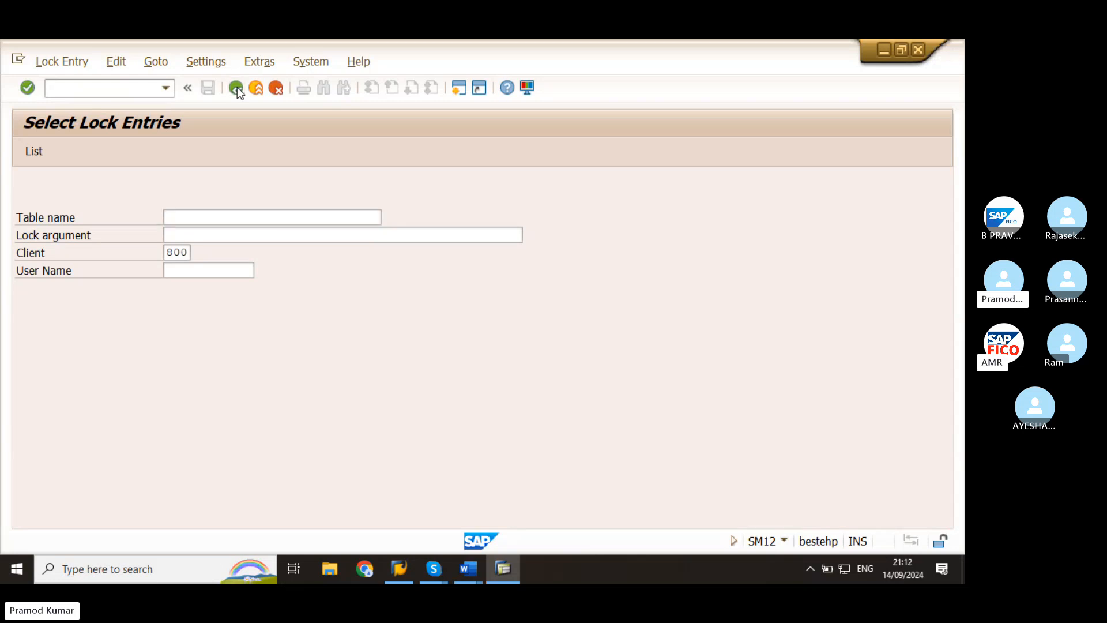
Step: Run transaction OX16 again and locate the entry of company code POLO
{"action": "left_click", "coordinate": [103, 88]}
{"action": "type", "text": "O"}
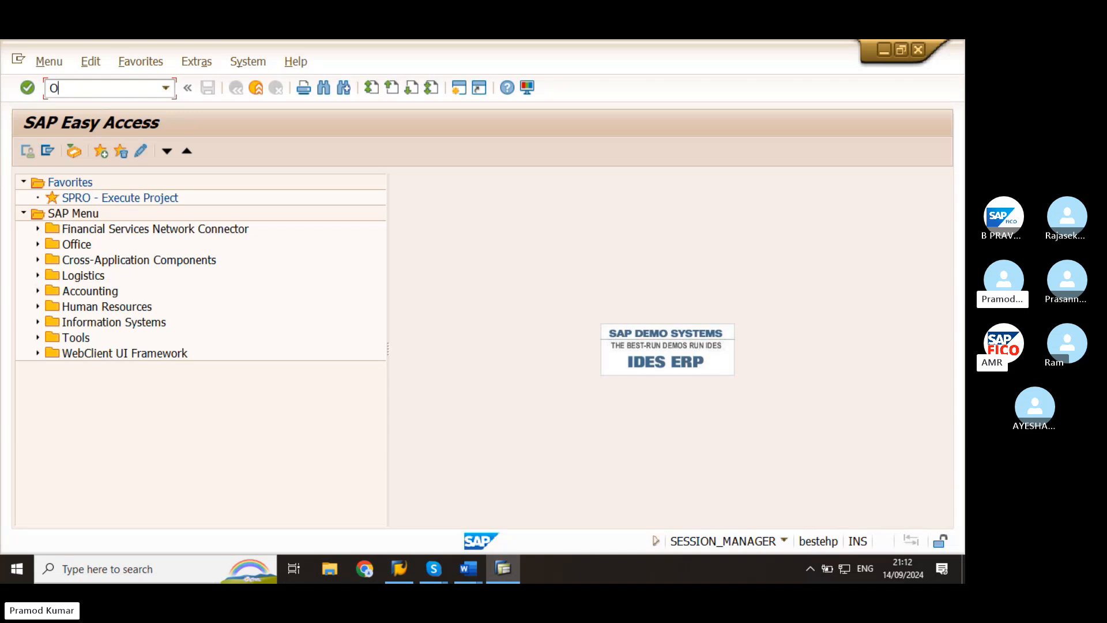
{"action": "type", "text": "X16"}
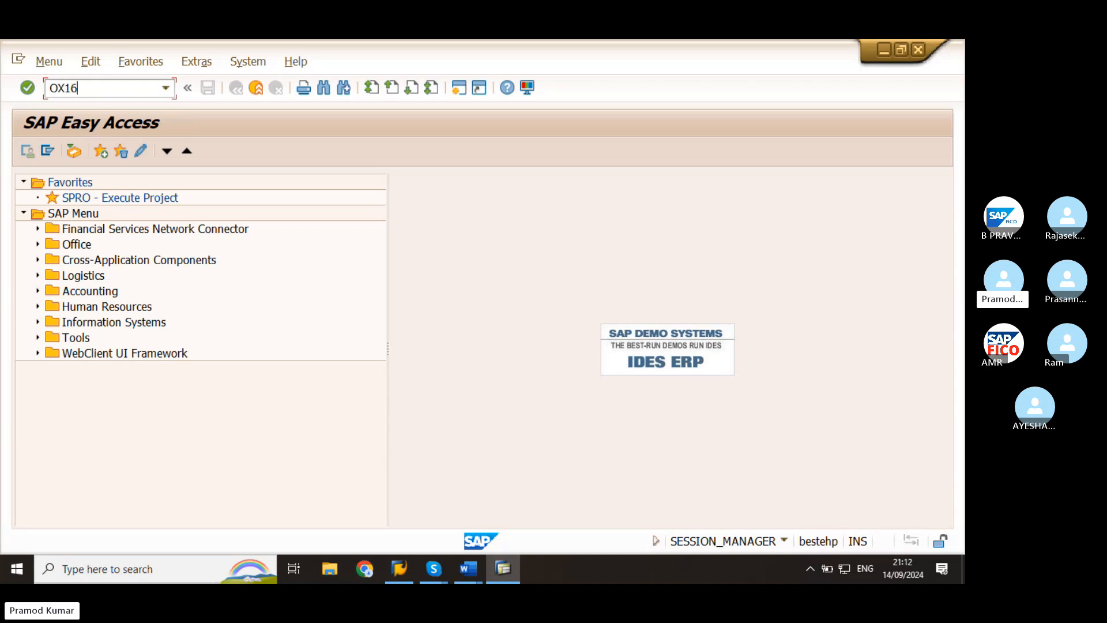
{"action": "key", "text": "Return"}
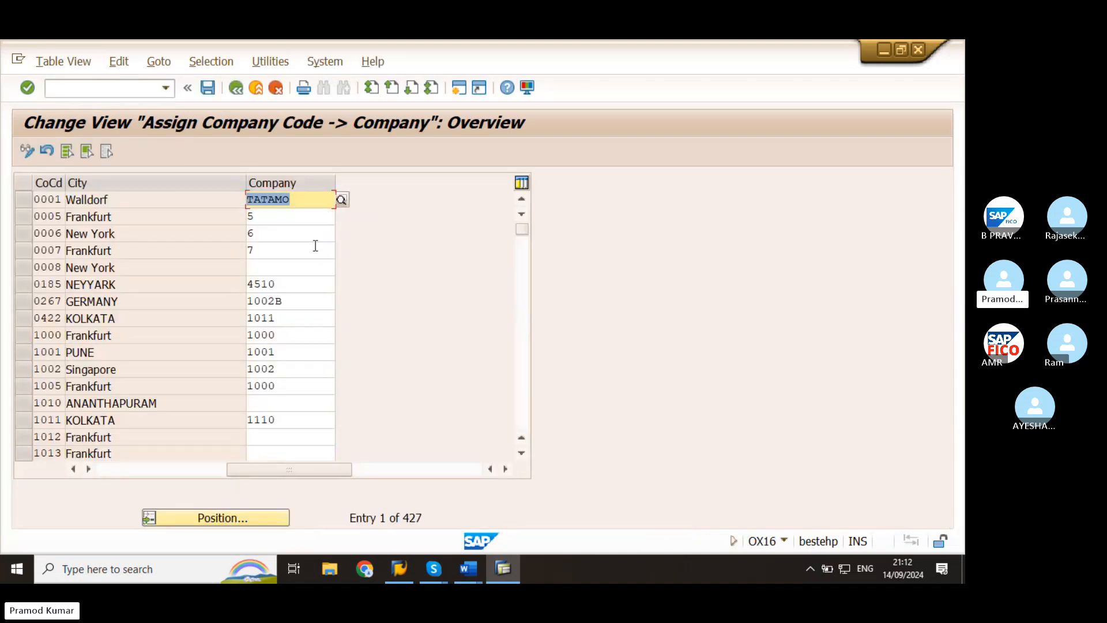
{"action": "left_click", "coordinate": [231, 525]}
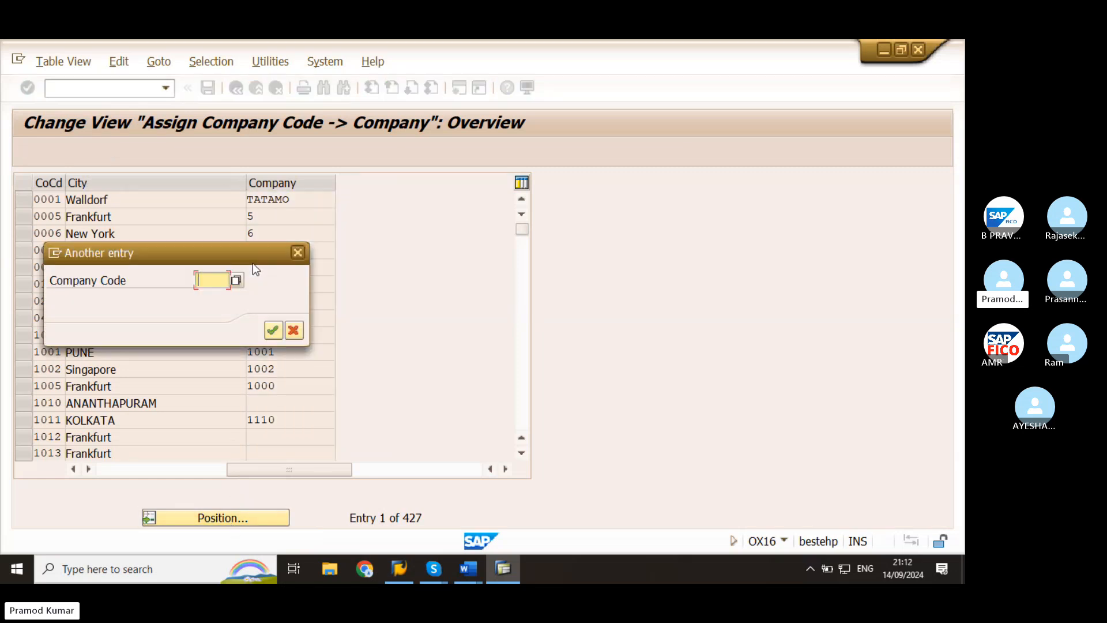
{"action": "type", "text": "POLO"}
{"action": "key", "text": "Return"}
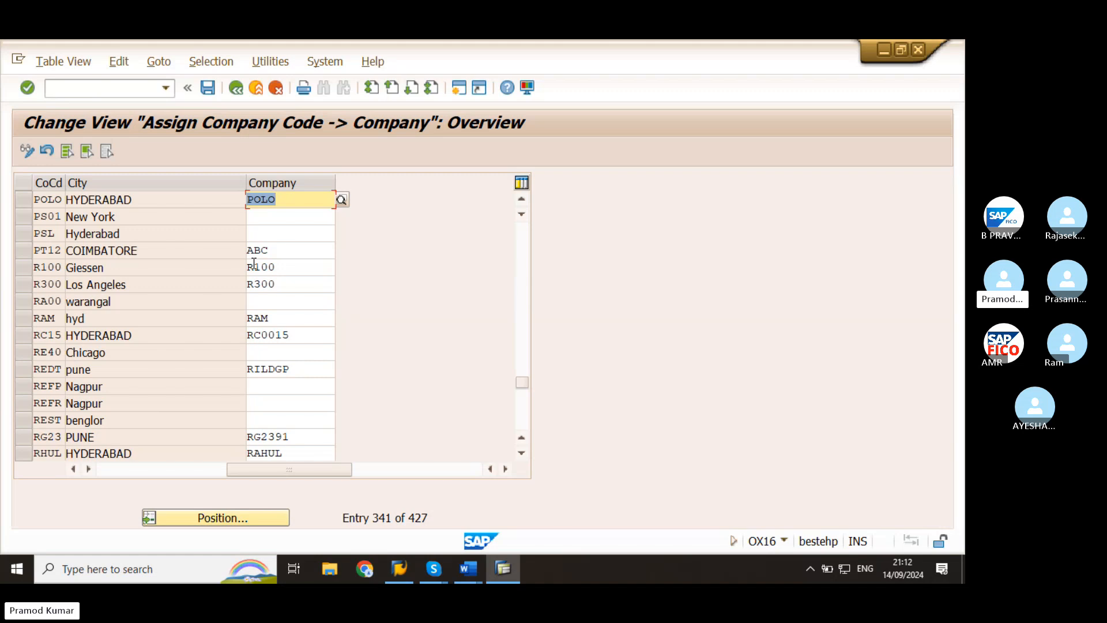
{"action": "left_click", "coordinate": [296, 200]}
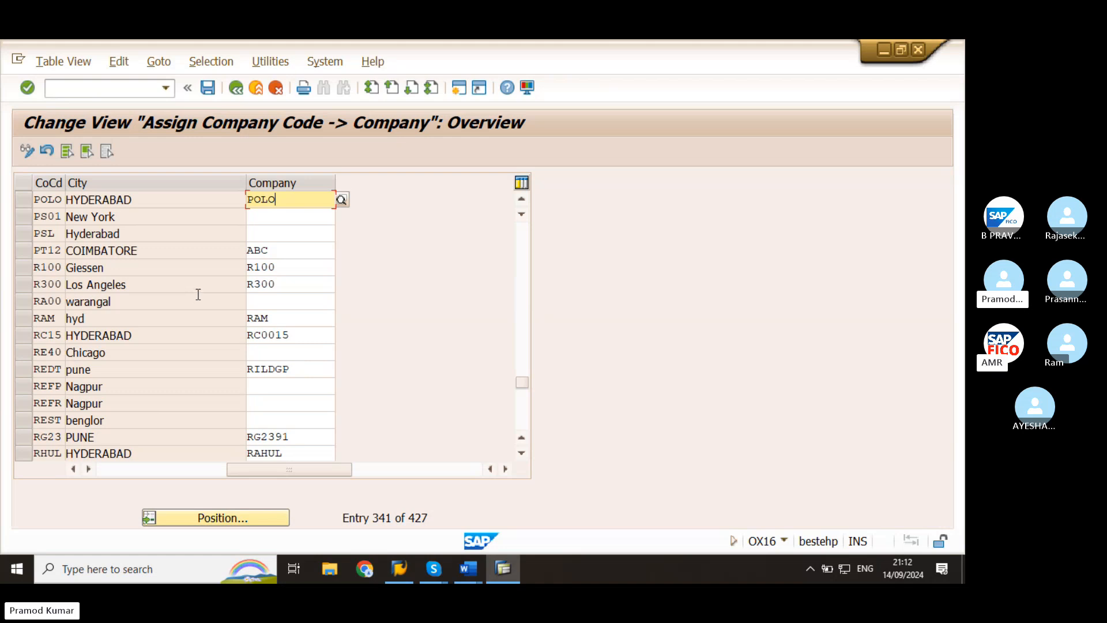
Step: Position the company assignment list at company code IRFT
{"action": "left_click", "coordinate": [244, 522]}
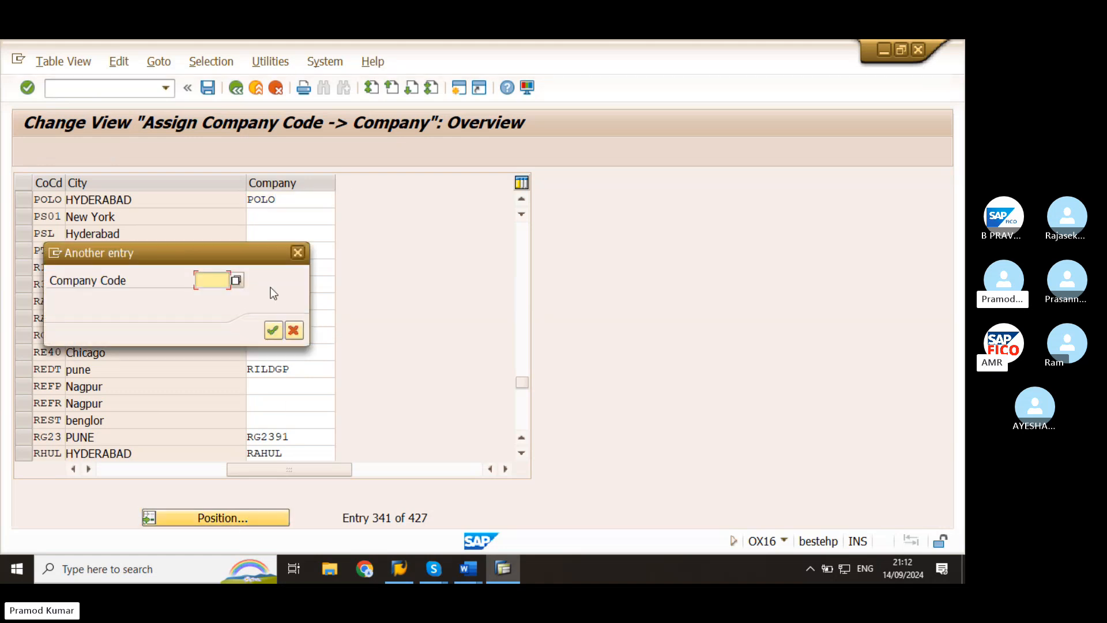
{"action": "type", "text": "IRF"}
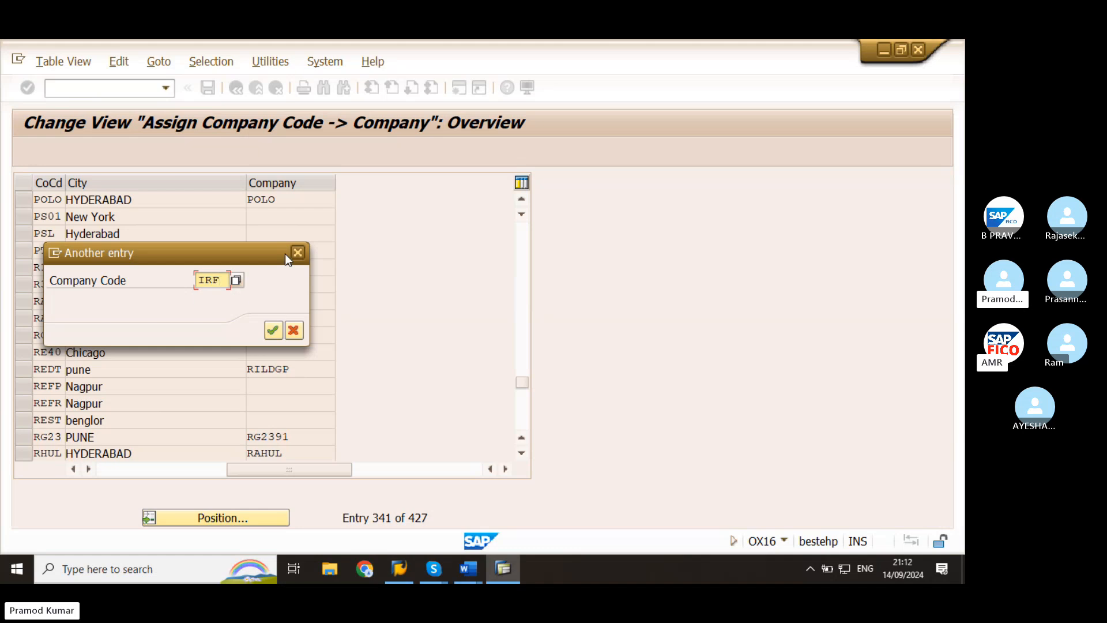
{"action": "type", "text": "C"}
{"action": "key", "text": "Return"}
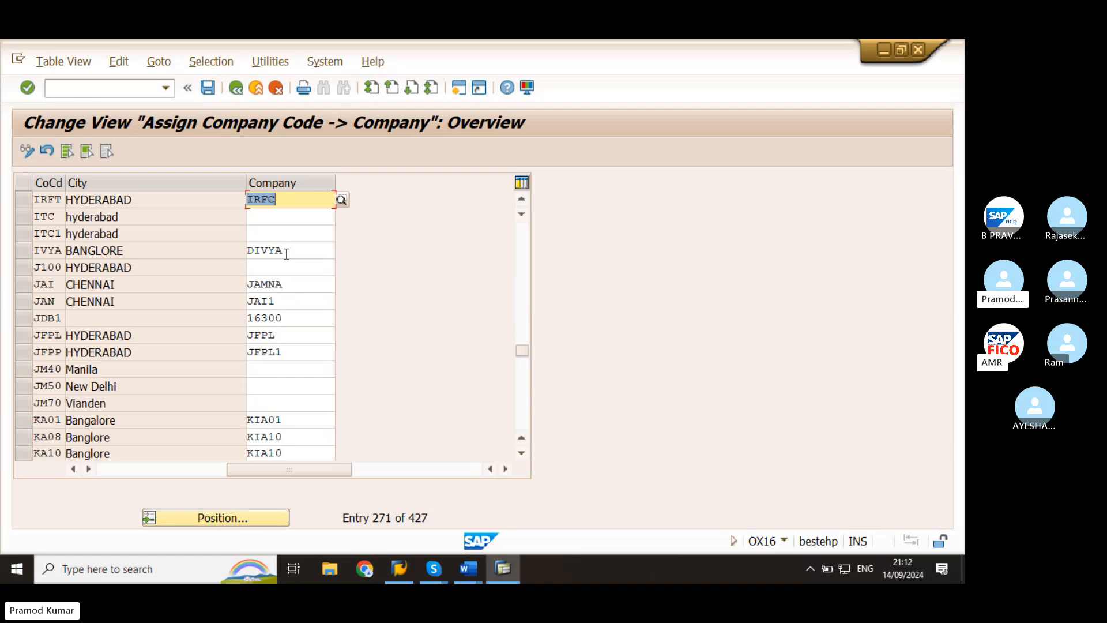
Step: Assign company code IRFT to company POLO, save the change and confirm the customizing request
{"action": "left_click", "coordinate": [298, 203]}
{"action": "left_click_drag", "start_coordinate": [285, 200], "coordinate": [223, 192]}
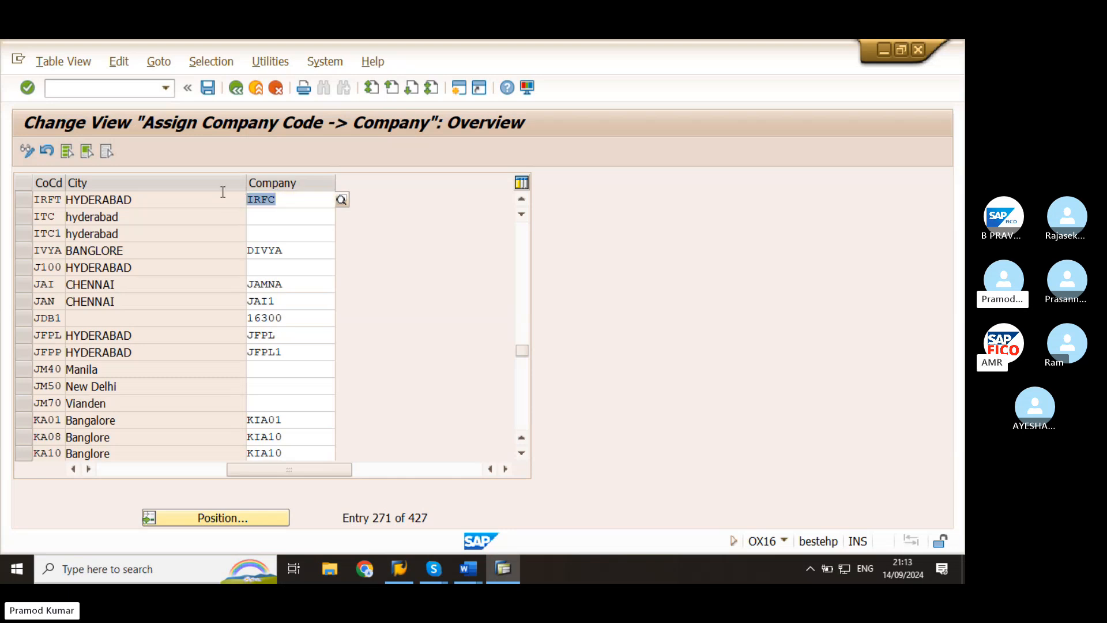
{"action": "type", "text": "POLO"}
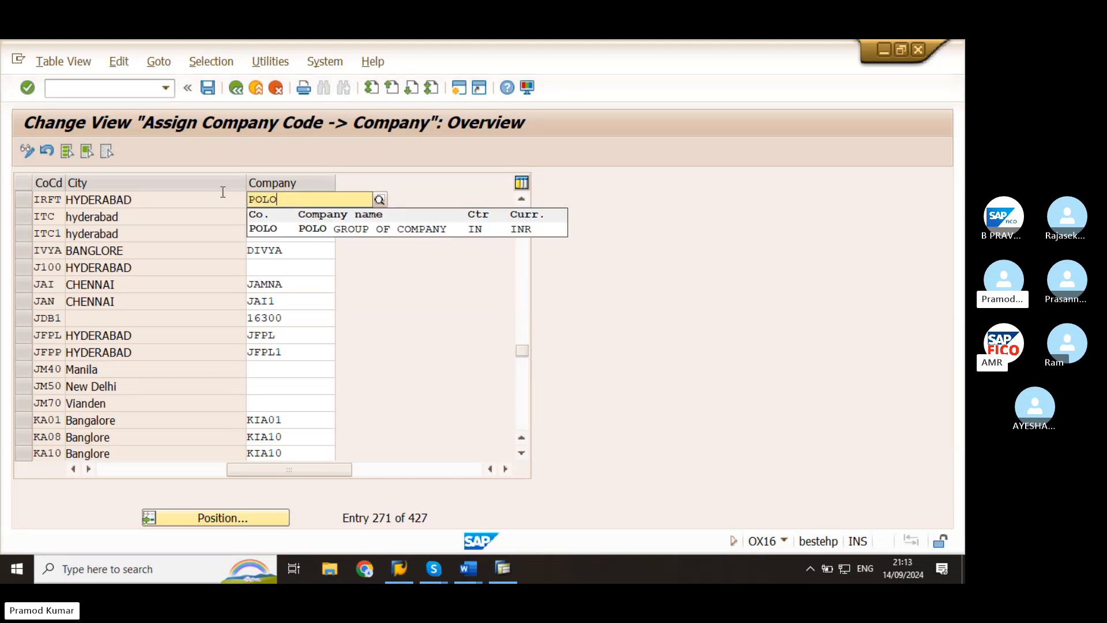
{"action": "left_click", "coordinate": [323, 229]}
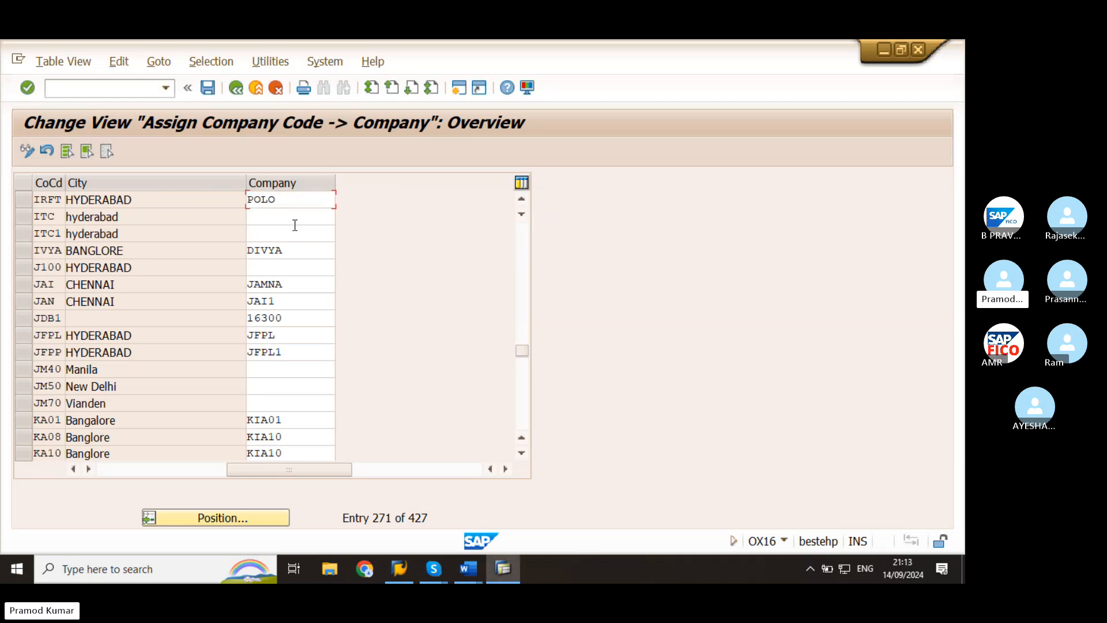
{"action": "left_click", "coordinate": [206, 89]}
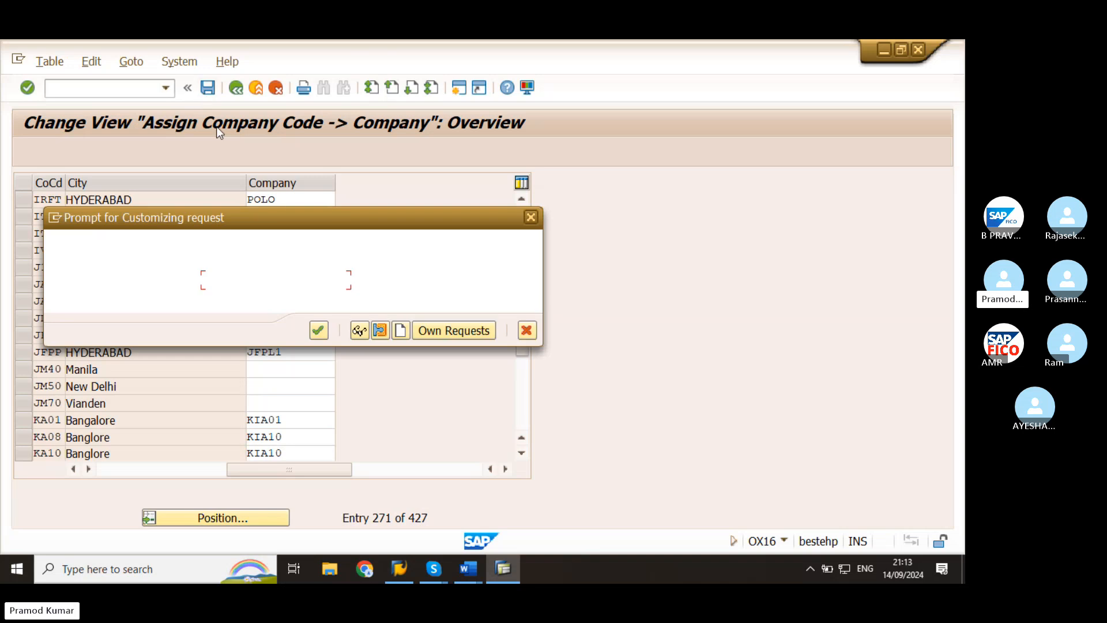
{"action": "left_click", "coordinate": [319, 330]}
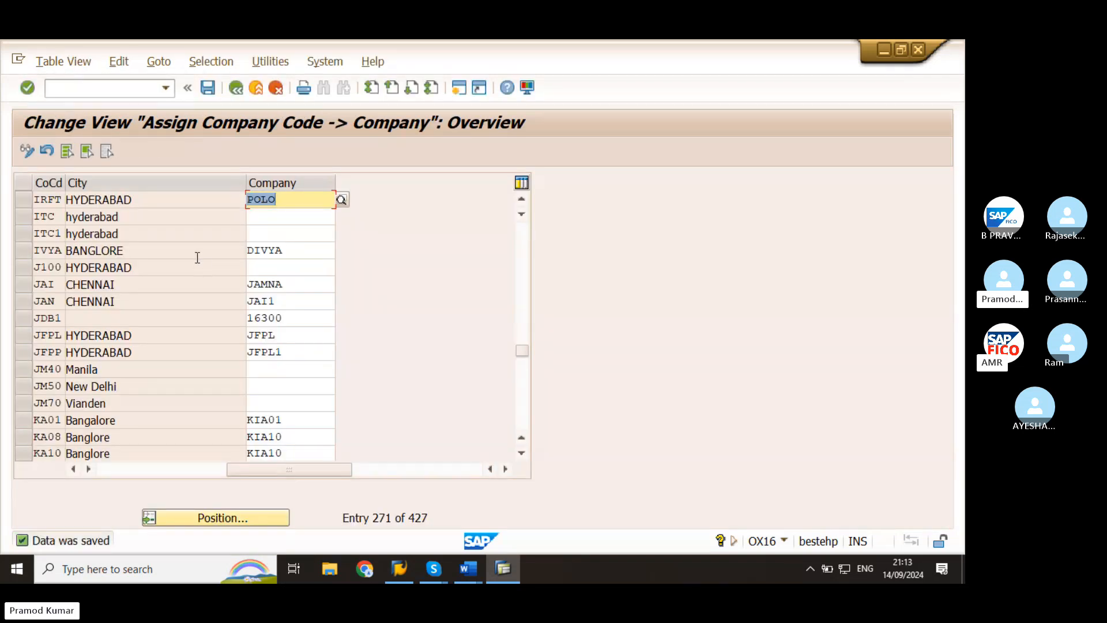
Step: Check the company assigned to company codes IRFT and POLO, selecting each row in the list
{"action": "left_click", "coordinate": [22, 202]}
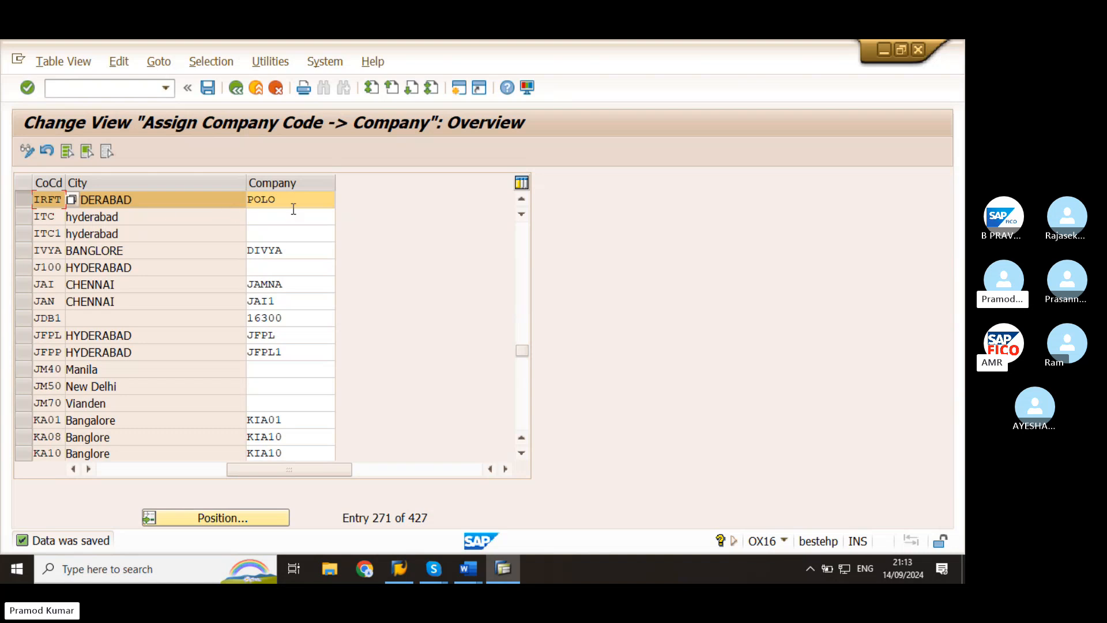
{"action": "left_click", "coordinate": [173, 203]}
{"action": "left_click", "coordinate": [243, 512]}
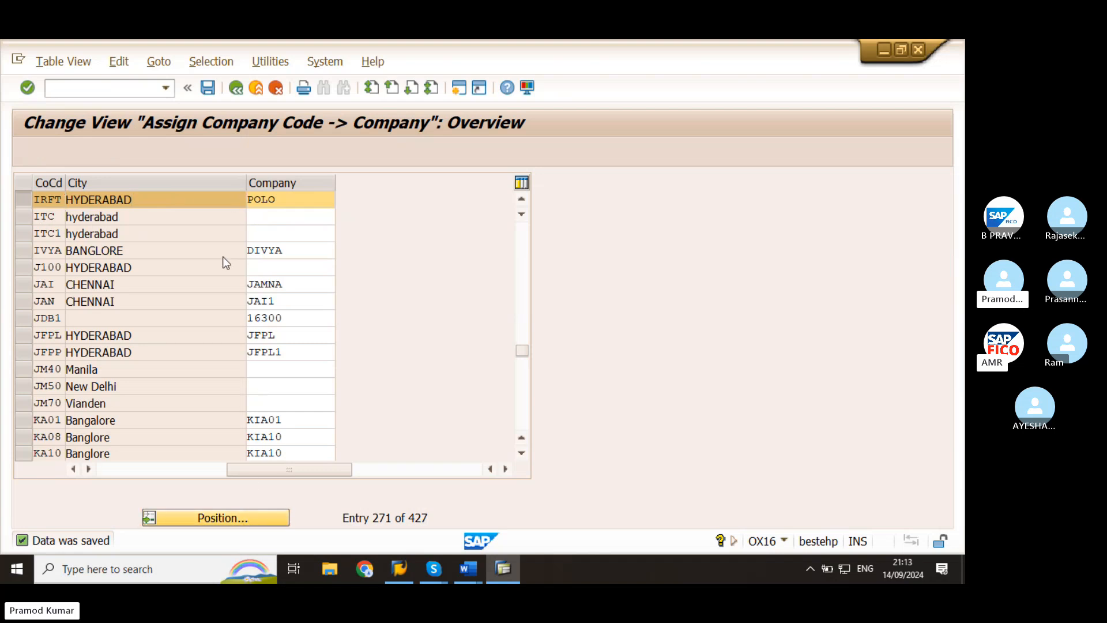
{"action": "type", "text": "POL"}
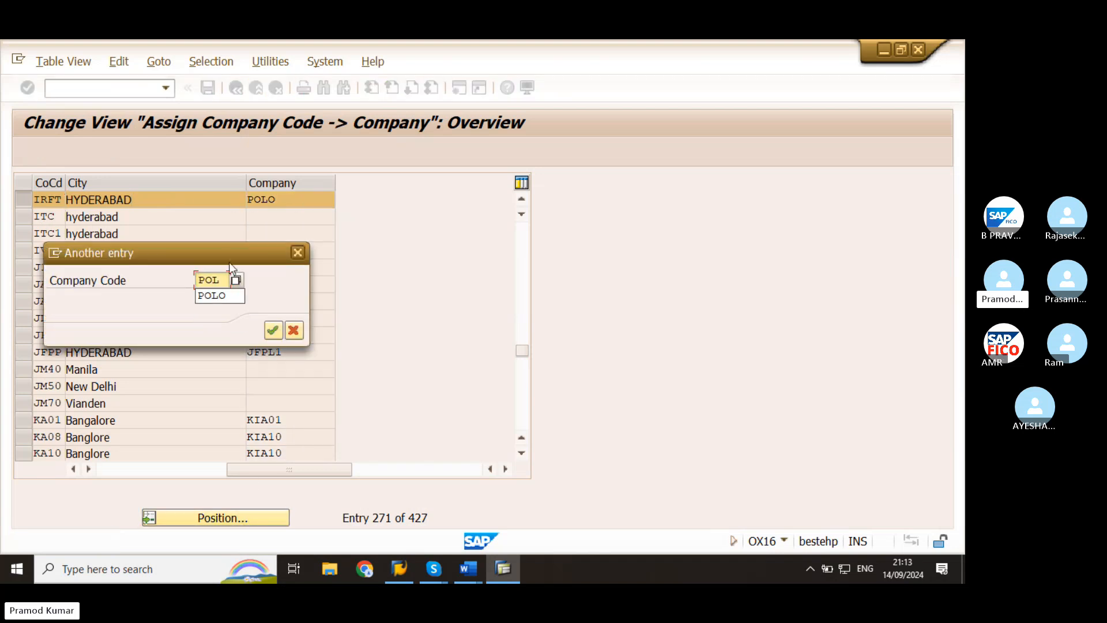
{"action": "left_click", "coordinate": [220, 295]}
{"action": "left_click", "coordinate": [273, 331]}
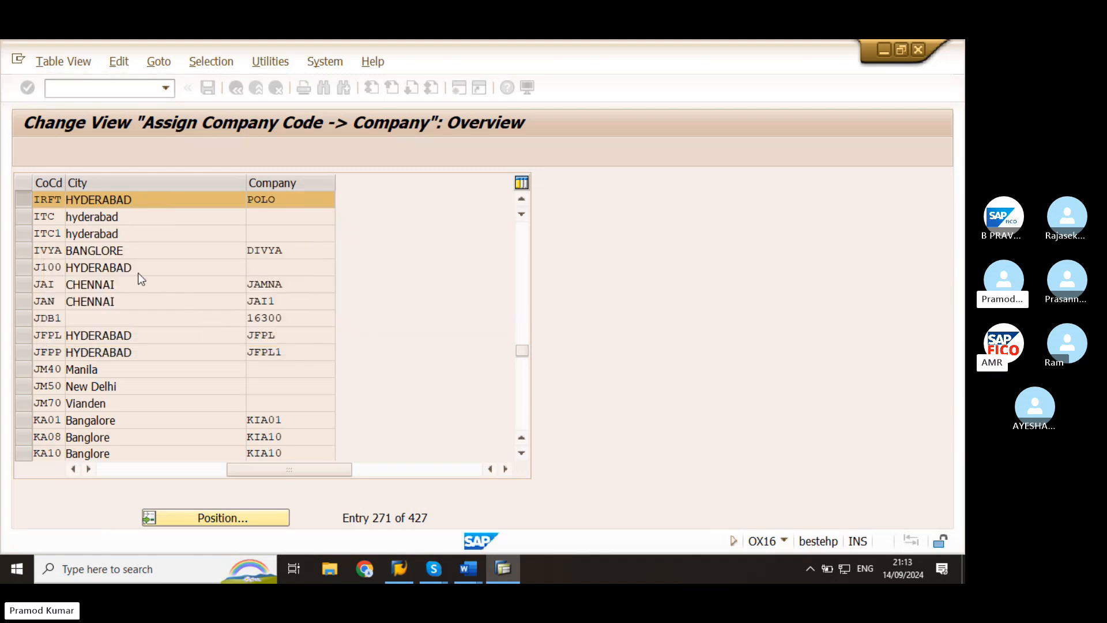
{"action": "left_click", "coordinate": [29, 204]}
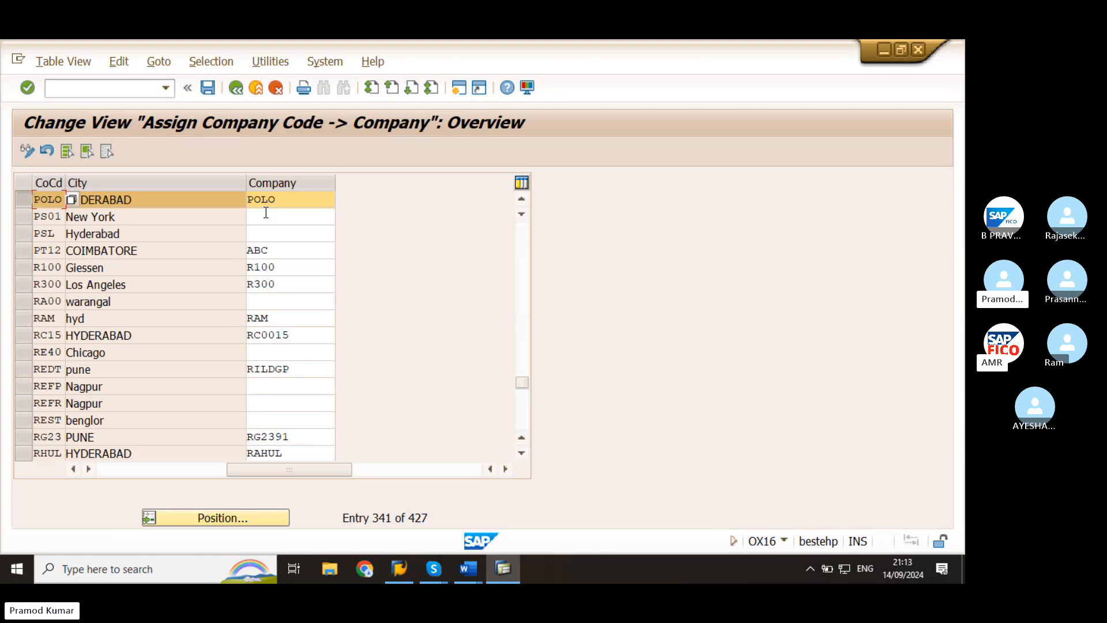
Step: Switch to the Word notes and add the line "BOTH COMPANY CODES ARE BELONG TO POLO" below the IRFT company code line
{"action": "left_click", "coordinate": [174, 203]}
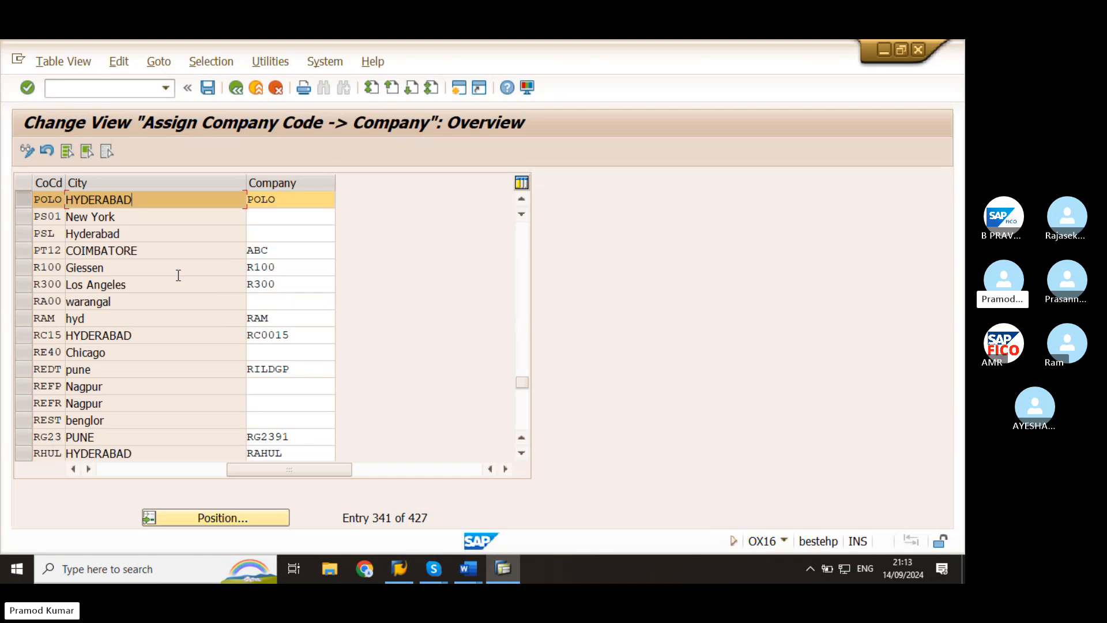
{"action": "left_click", "coordinate": [455, 573]}
{"action": "left_click", "coordinate": [493, 511]}
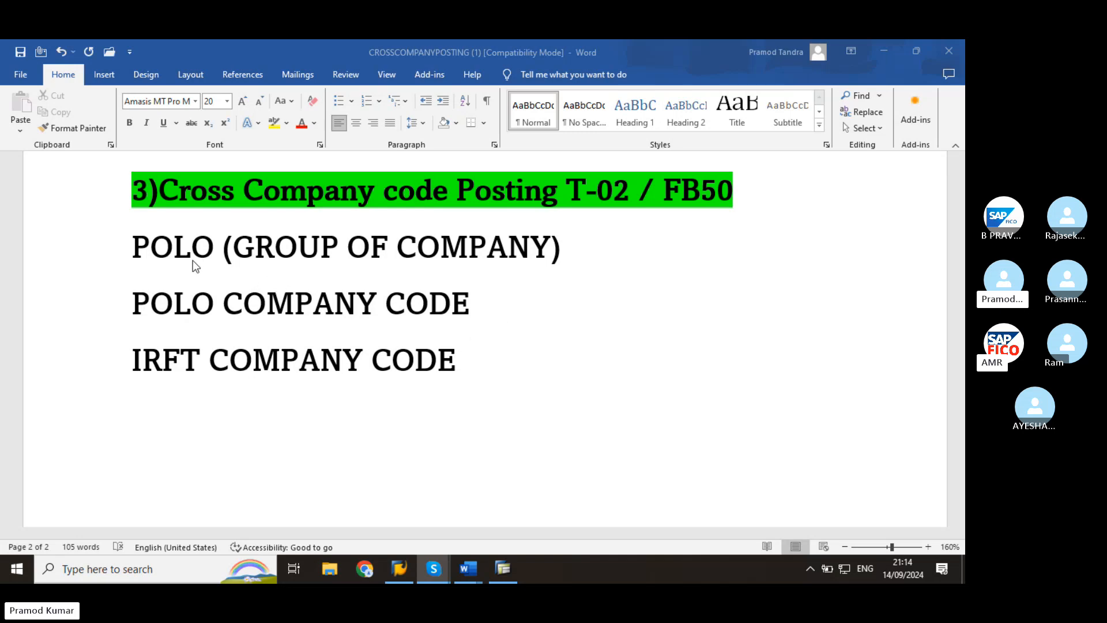
{"action": "left_click", "coordinate": [486, 386]}
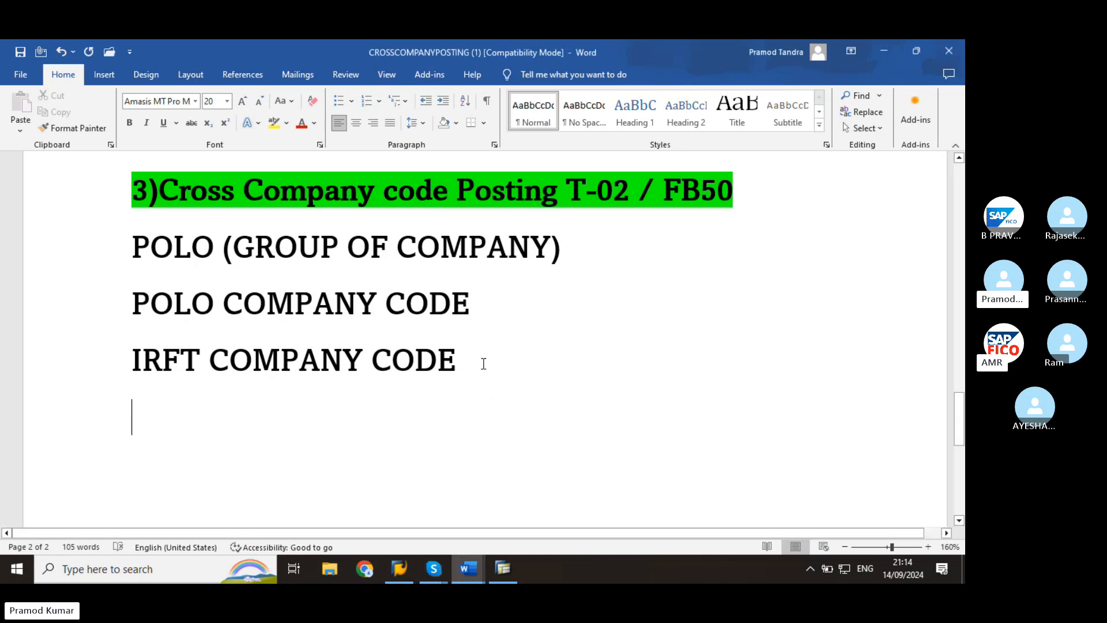
{"action": "type", "text": "BOTH COM"}
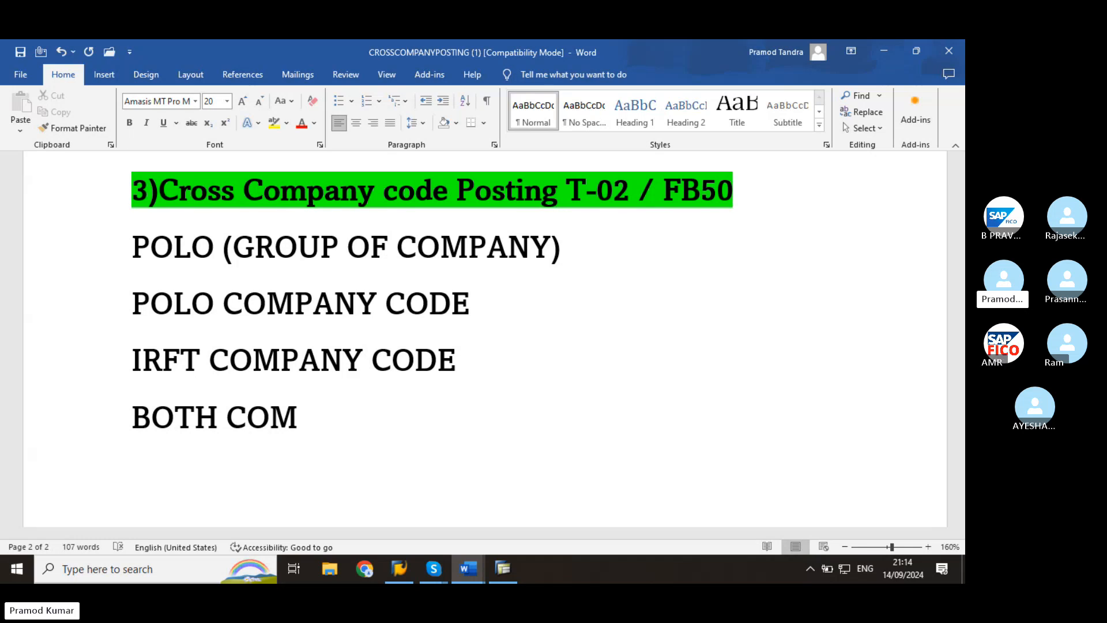
{"action": "type", "text": "PAN"}
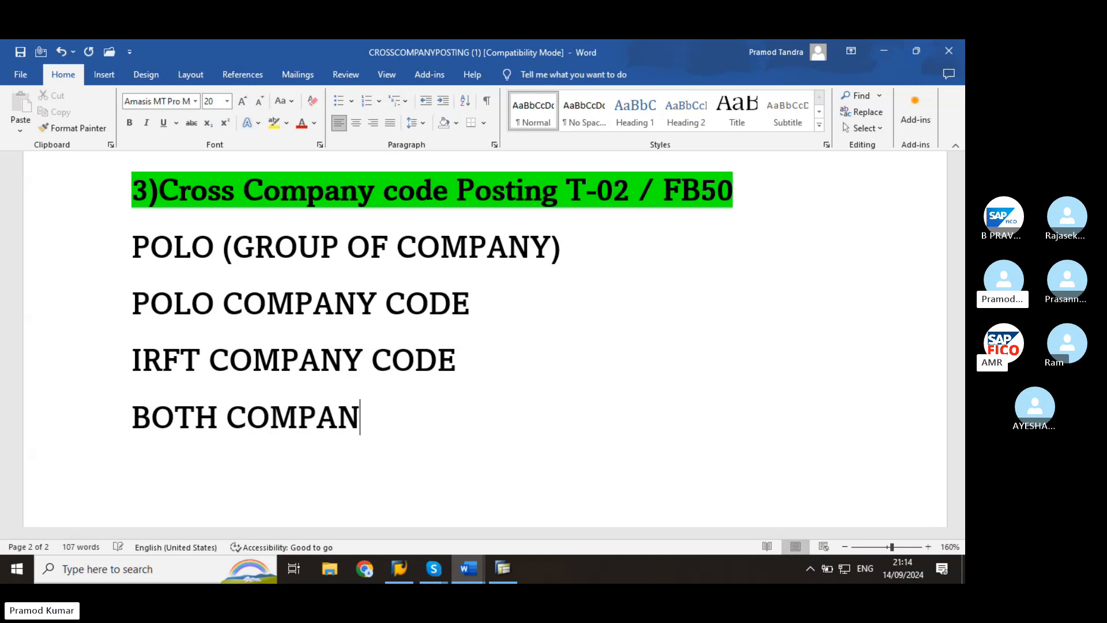
{"action": "type", "text": "Y CODES A"}
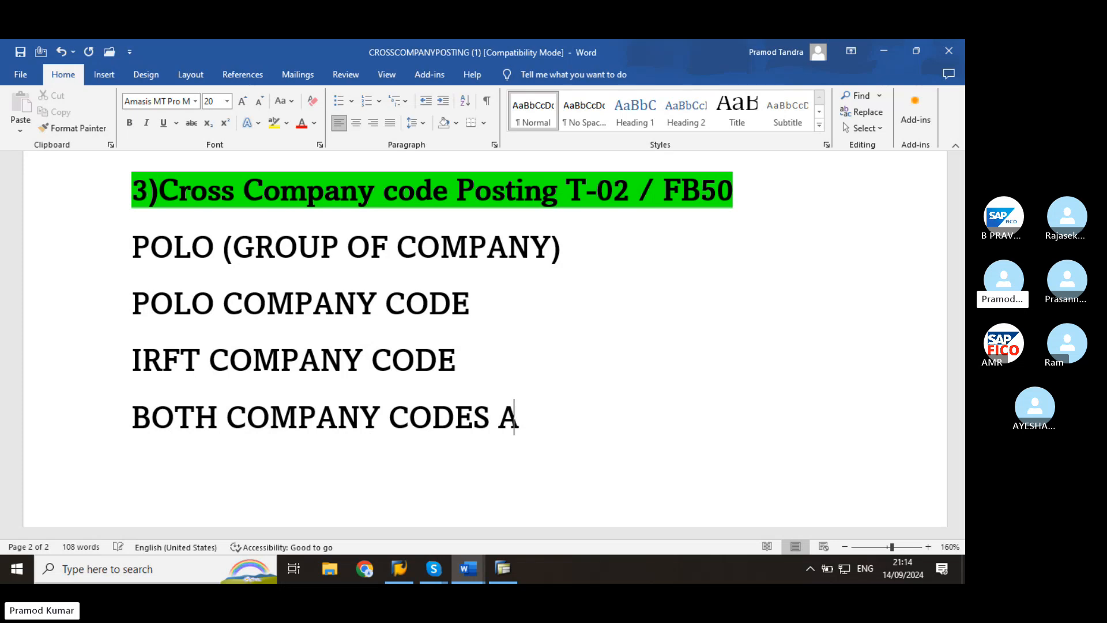
{"action": "type", "text": "RE BELONG TO"}
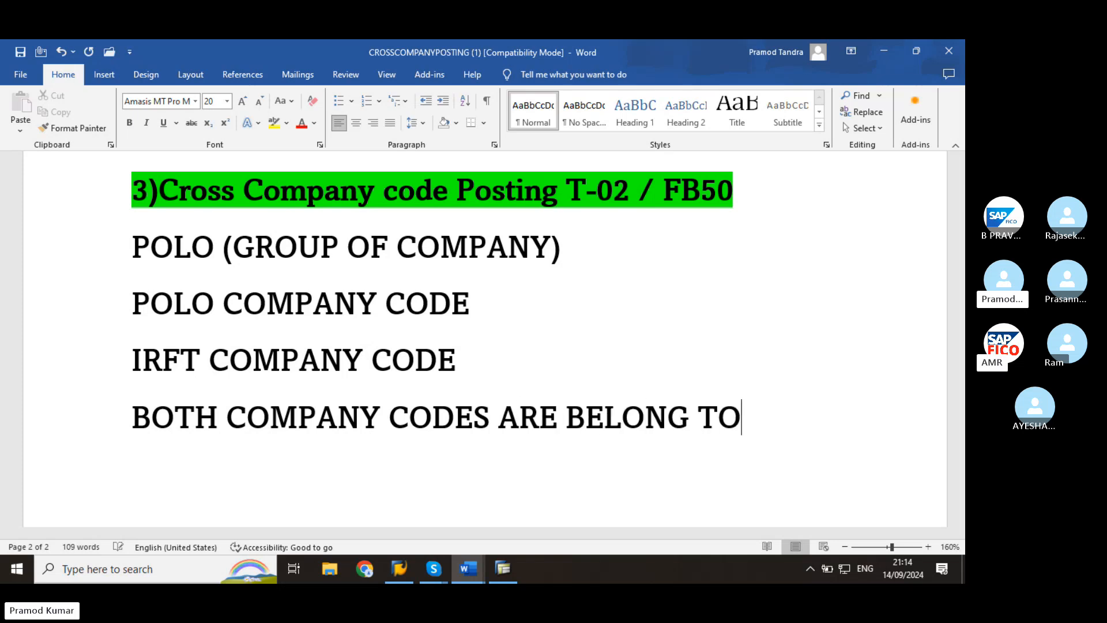
{"action": "type", "text": " POLO"}
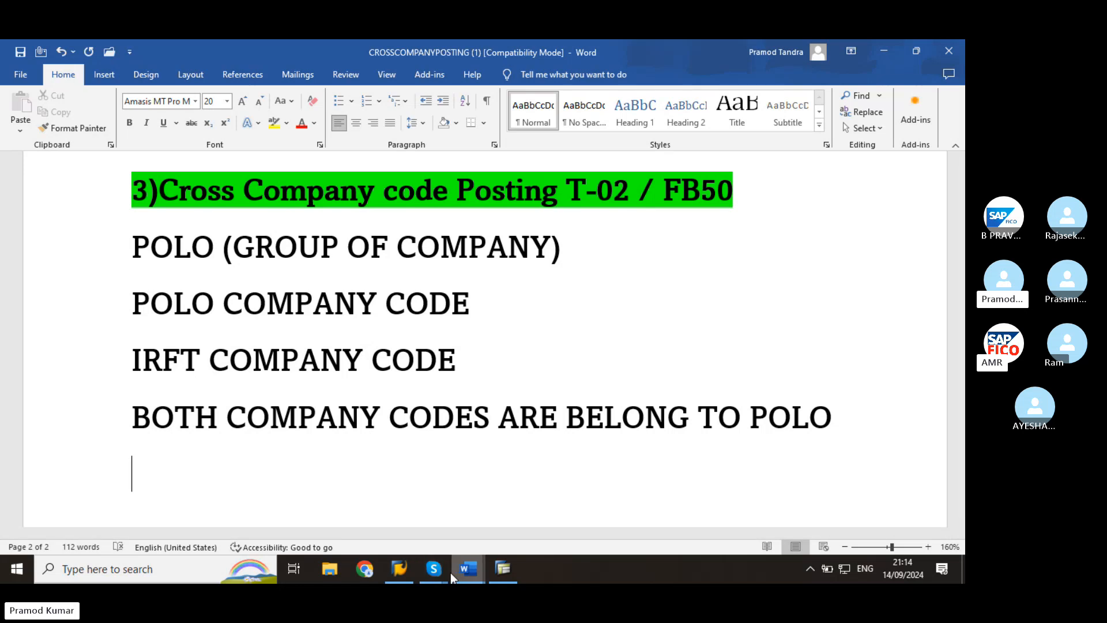
Step: Switch back to SAP and run transaction OBA0 for the tolerances of G/L account groups
{"action": "left_click", "coordinate": [505, 569]}
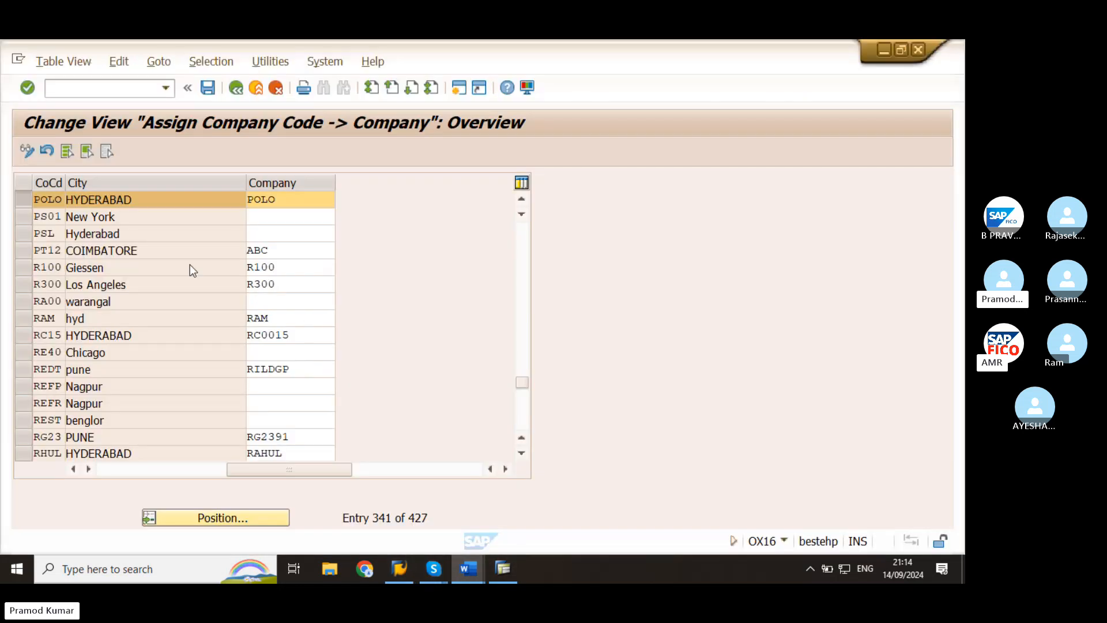
{"action": "left_click", "coordinate": [59, 87]}
{"action": "type", "text": "/"}
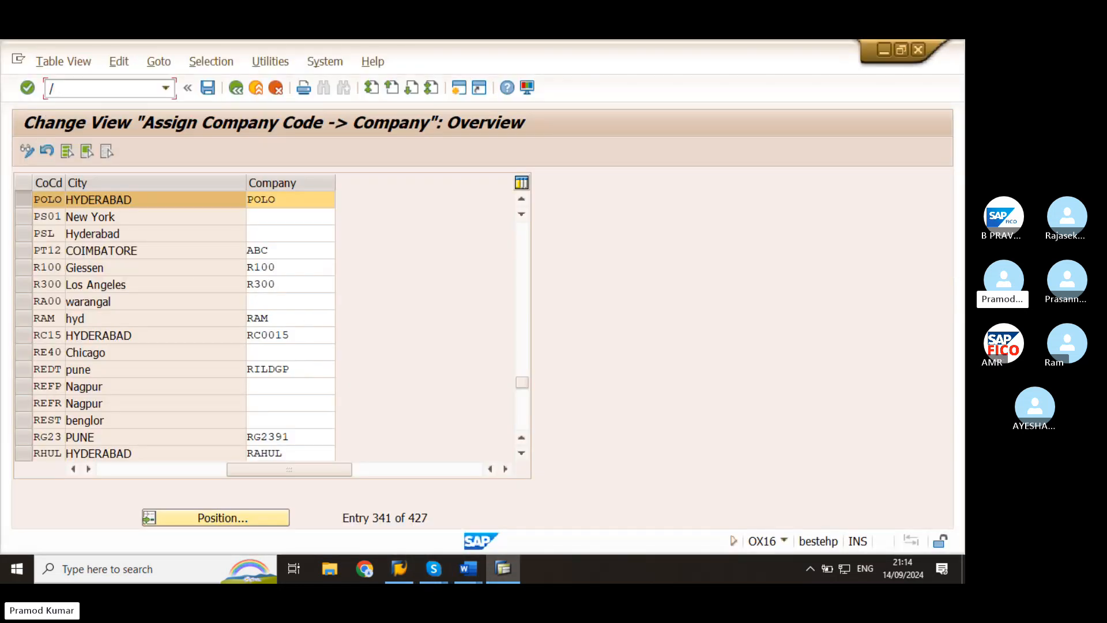
{"action": "type", "text": "OB"}
{"action": "key", "text": "BackSpace"}
{"action": "key", "text": "BackSpace"}
{"action": "type", "text": "NOBA0"}
{"action": "key", "text": "Return"}
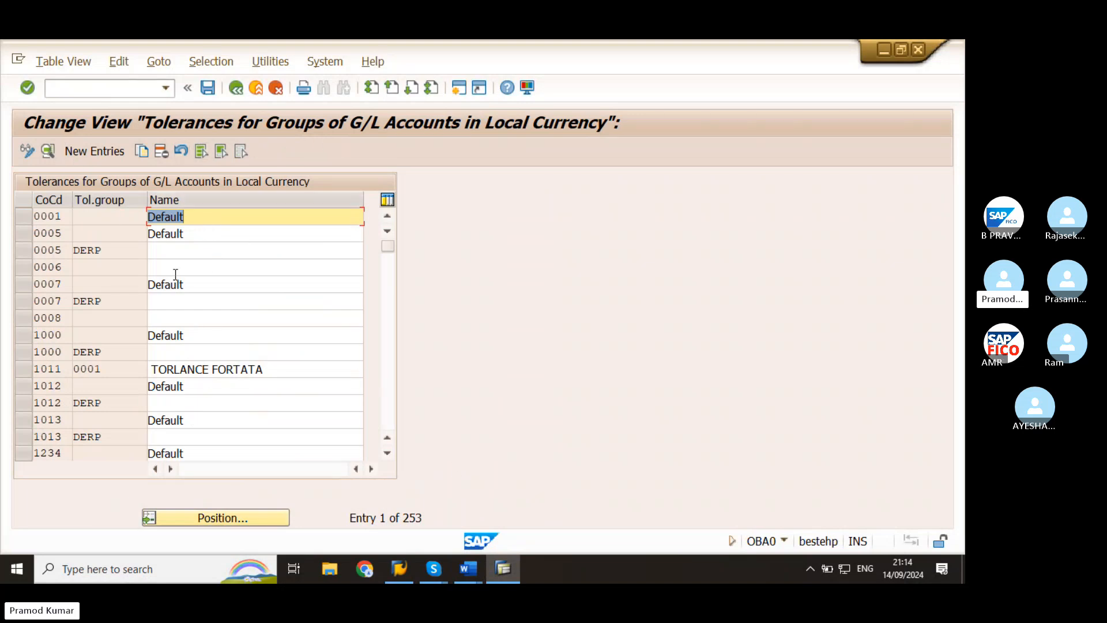
Step: Position the G/L tolerance groups list at company code POLO
{"action": "left_click", "coordinate": [217, 518]}
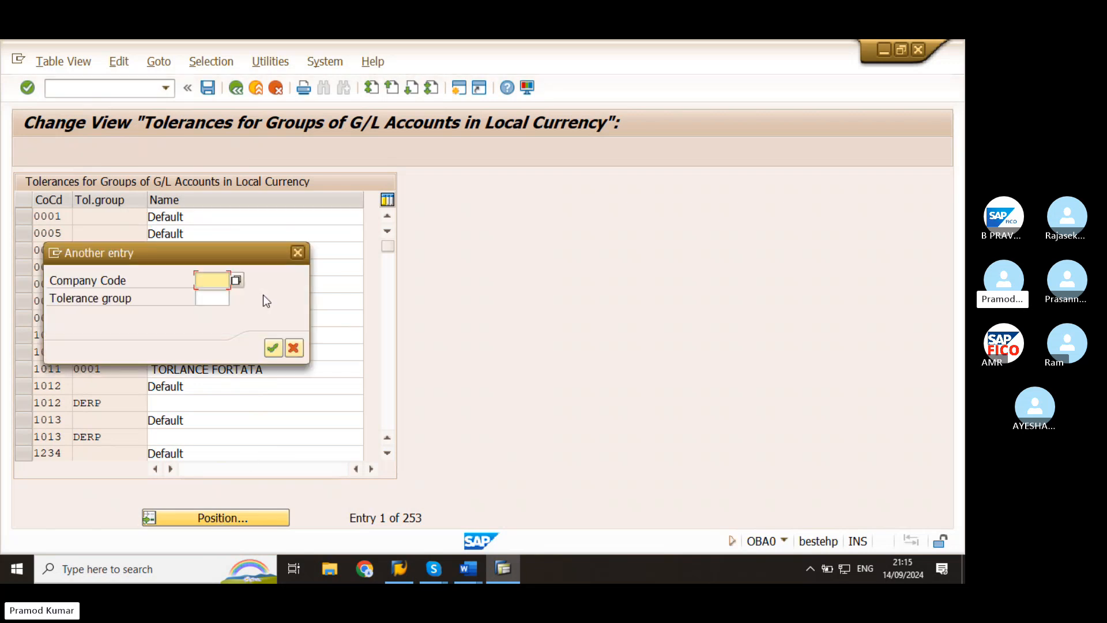
{"action": "type", "text": "P"}
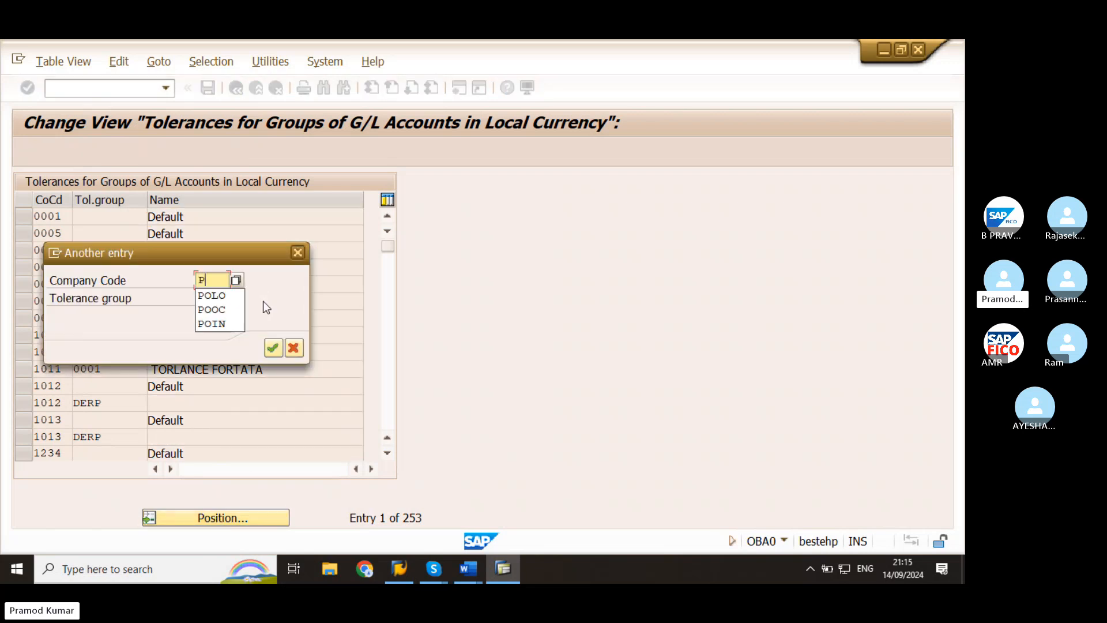
{"action": "left_click", "coordinate": [208, 296]}
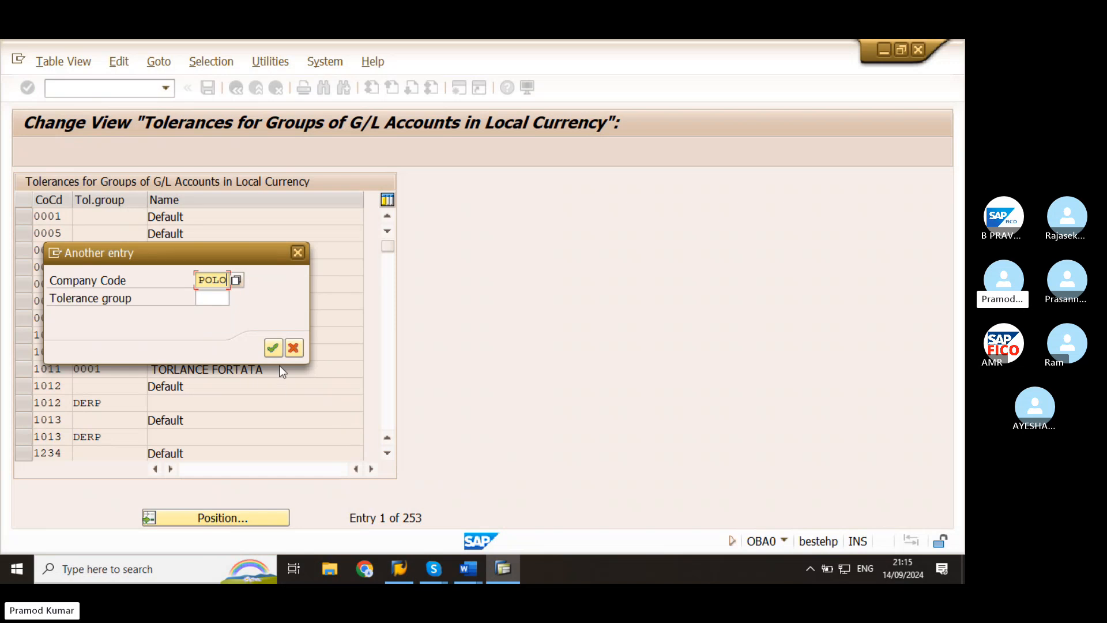
{"action": "left_click", "coordinate": [274, 347]}
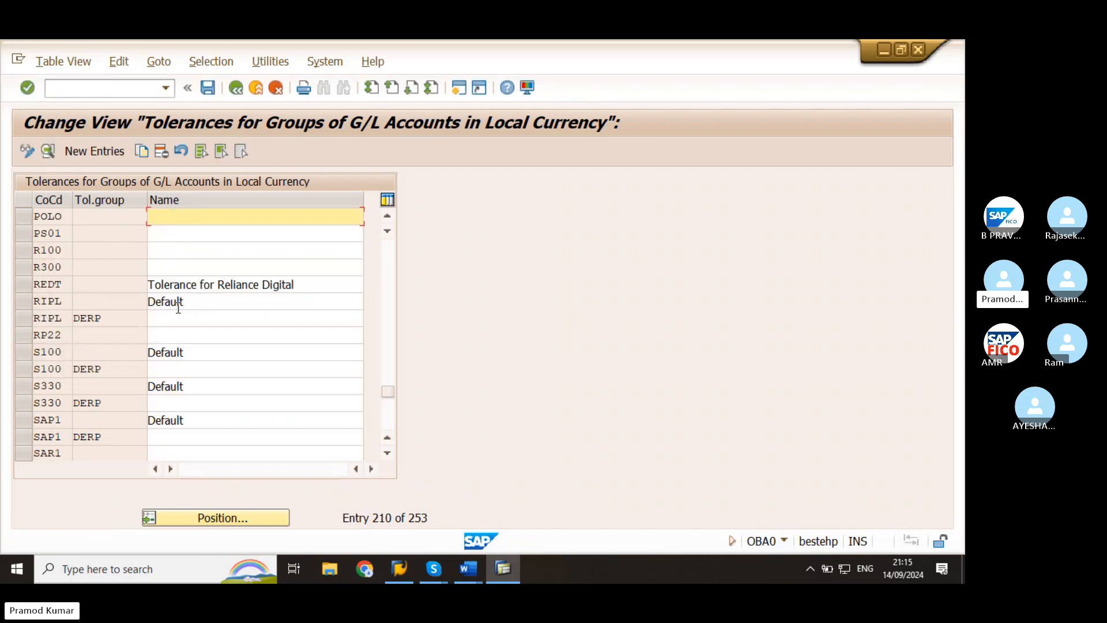
{"action": "scroll", "coordinate": [173, 387], "scroll_direction": "down", "scroll_amount": 1}
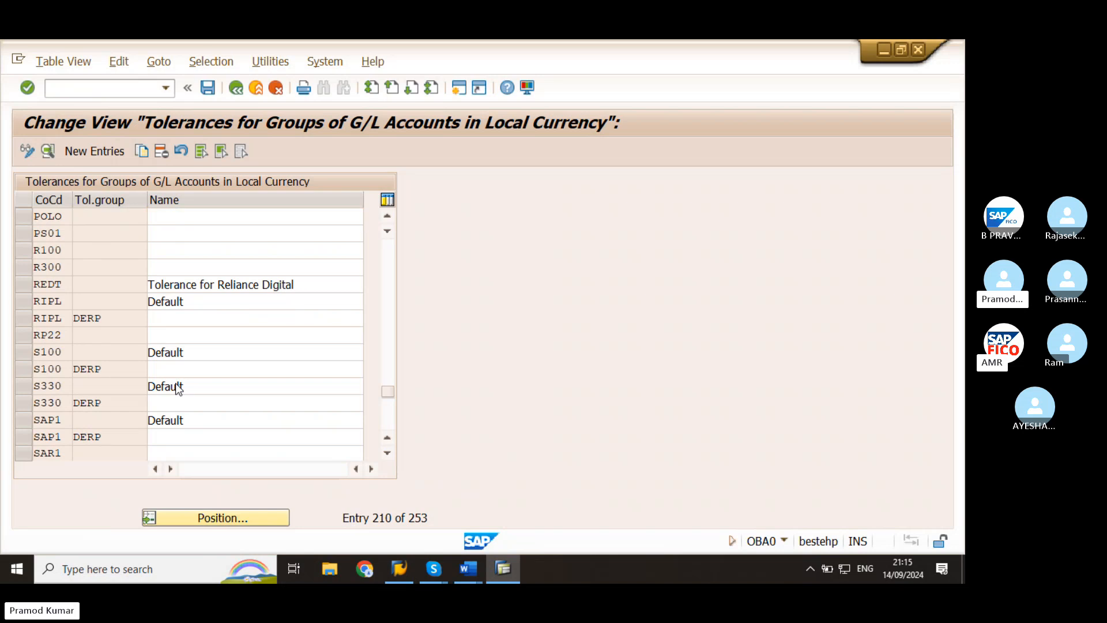
Step: Search the G/L tolerance groups list for tolerance group POTG without entering a company code
{"action": "left_click", "coordinate": [216, 516]}
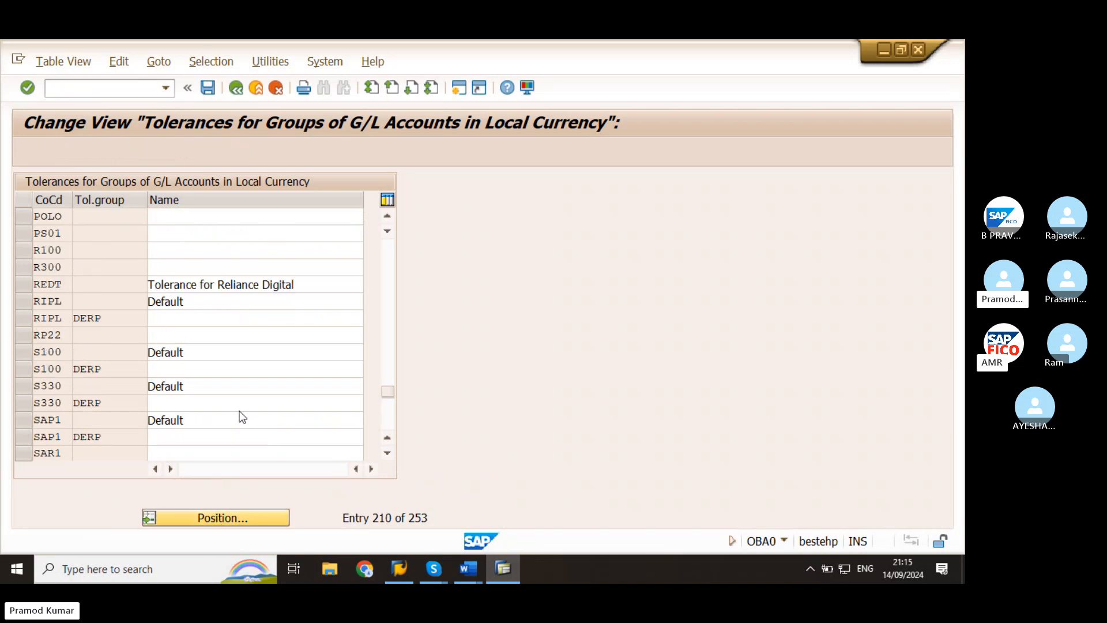
{"action": "left_click", "coordinate": [206, 297]}
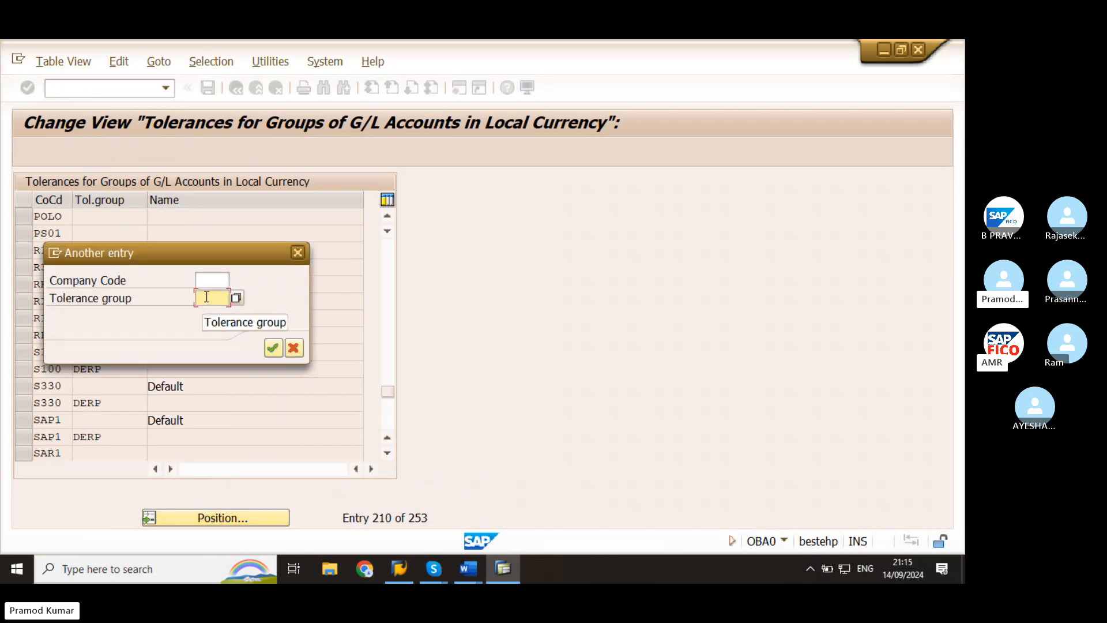
{"action": "type", "text": "P"}
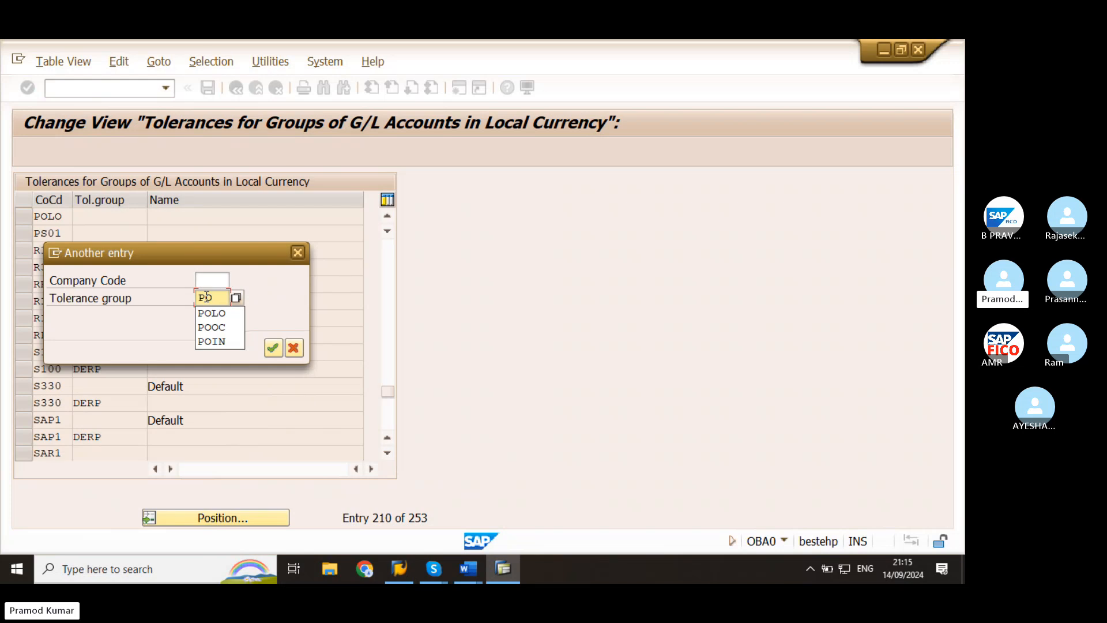
{"action": "type", "text": "OTG"}
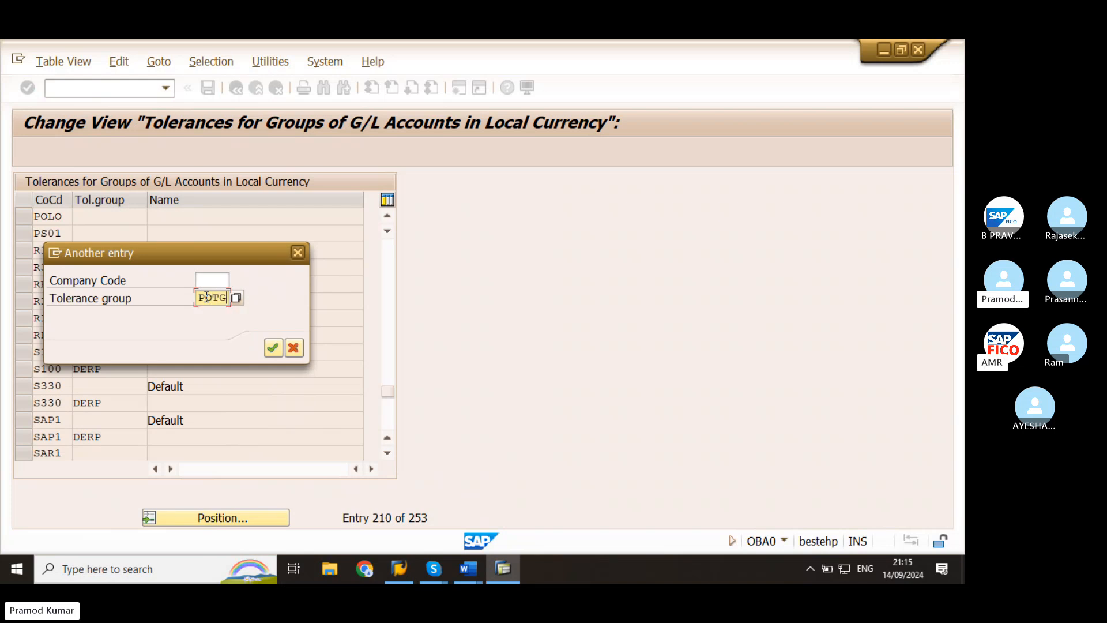
{"action": "left_click", "coordinate": [269, 351]}
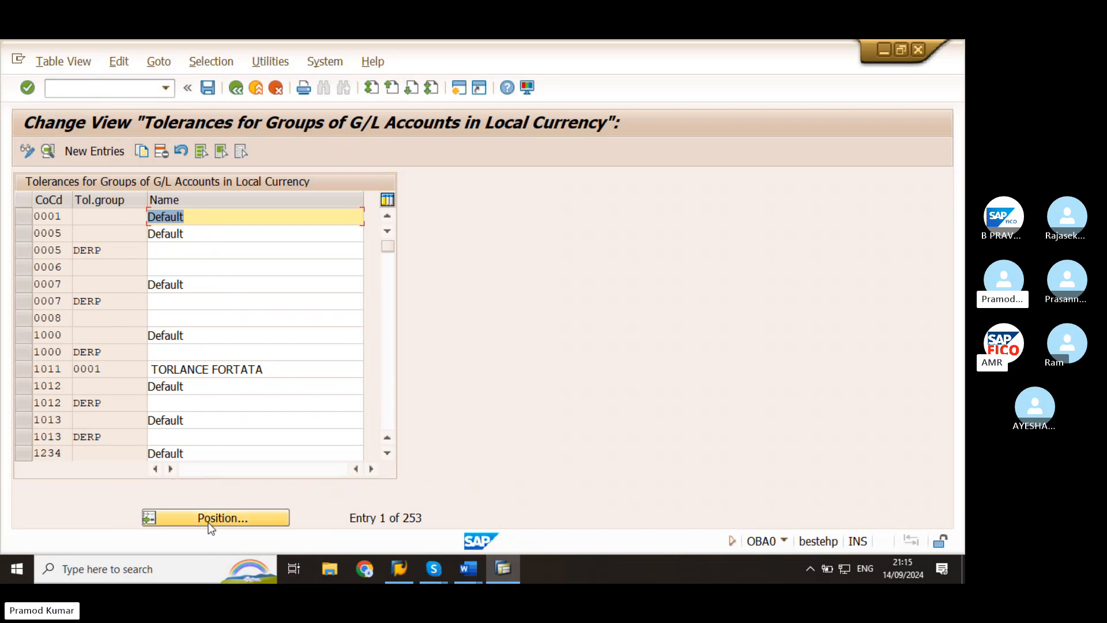
{"action": "left_click", "coordinate": [838, 287]}
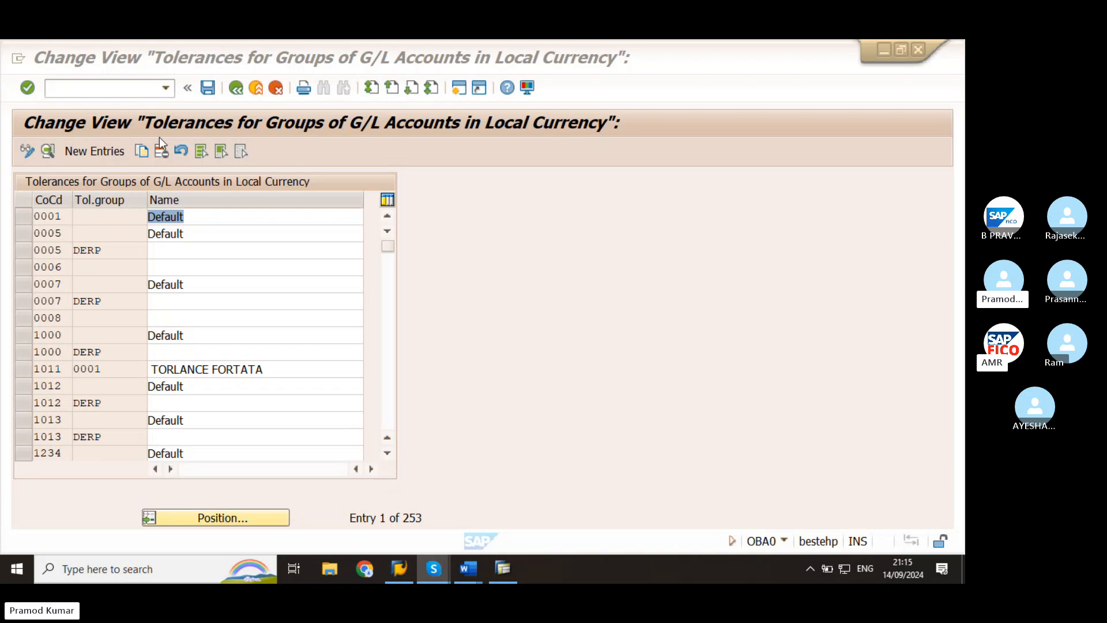
Step: View the G/L account groups in transaction OBD4 and return to the tolerance groups in OBA0
{"action": "left_click", "coordinate": [130, 88]}
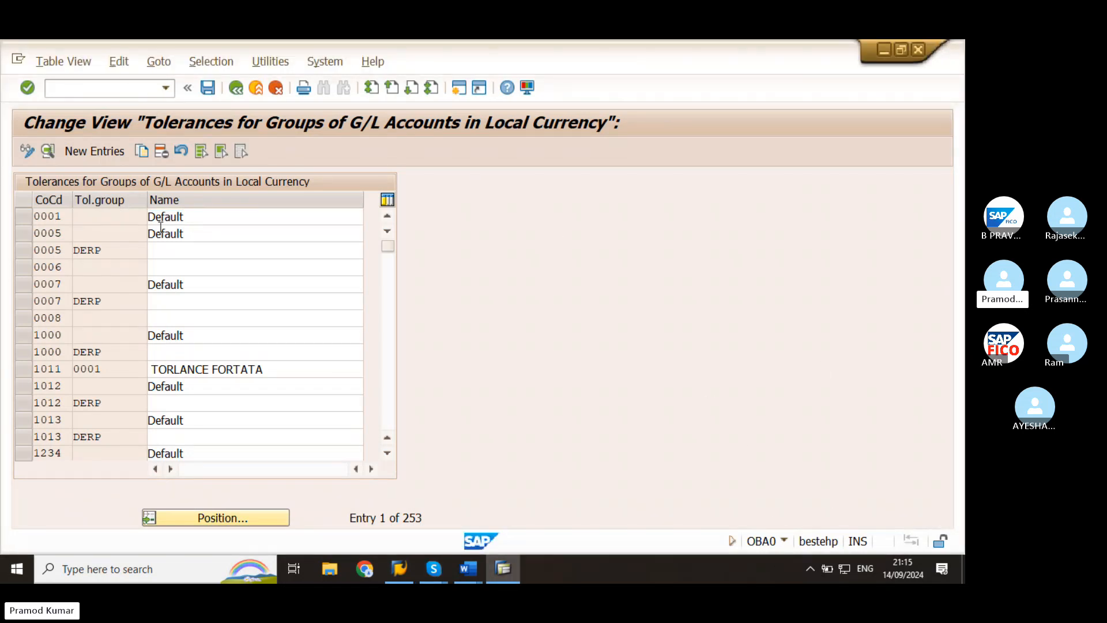
{"action": "type", "text": "/NOBD4"}
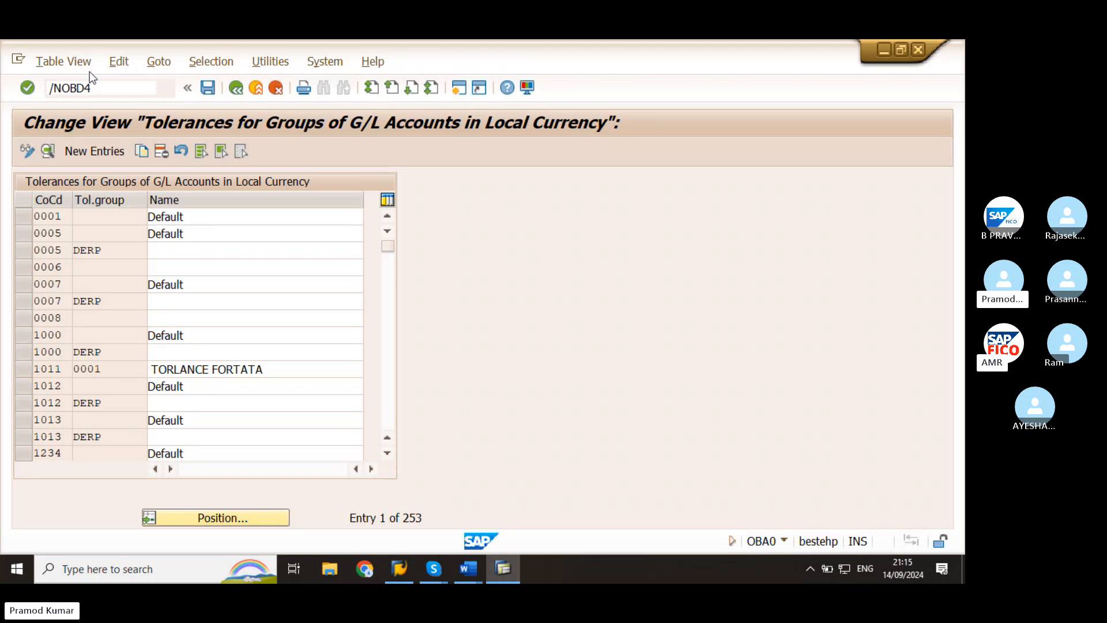
{"action": "key", "text": "Return"}
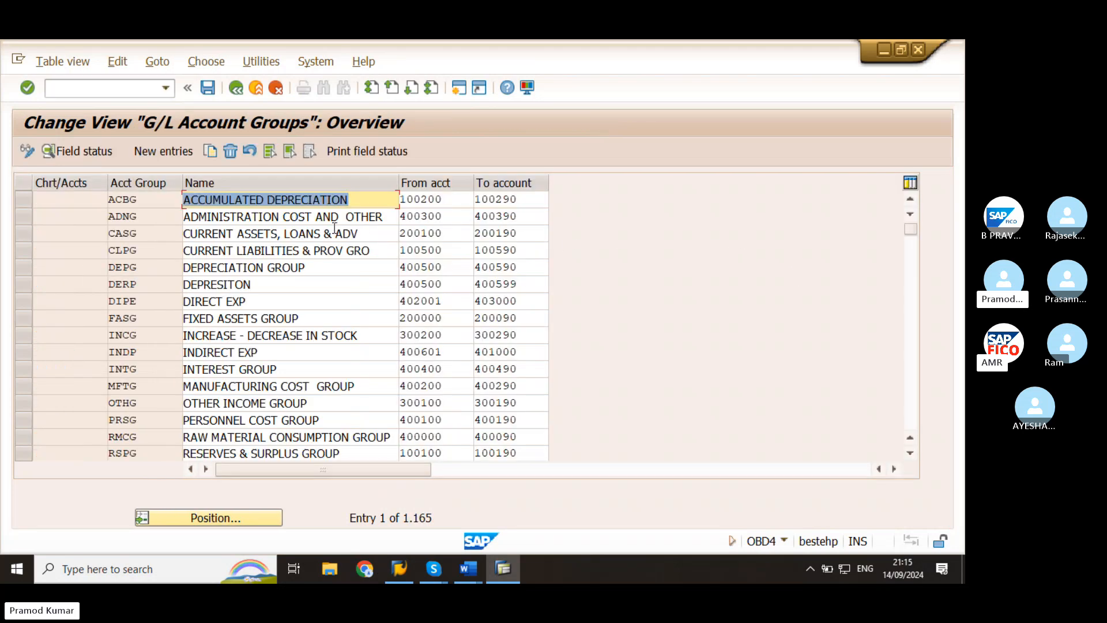
{"action": "left_click", "coordinate": [96, 91]}
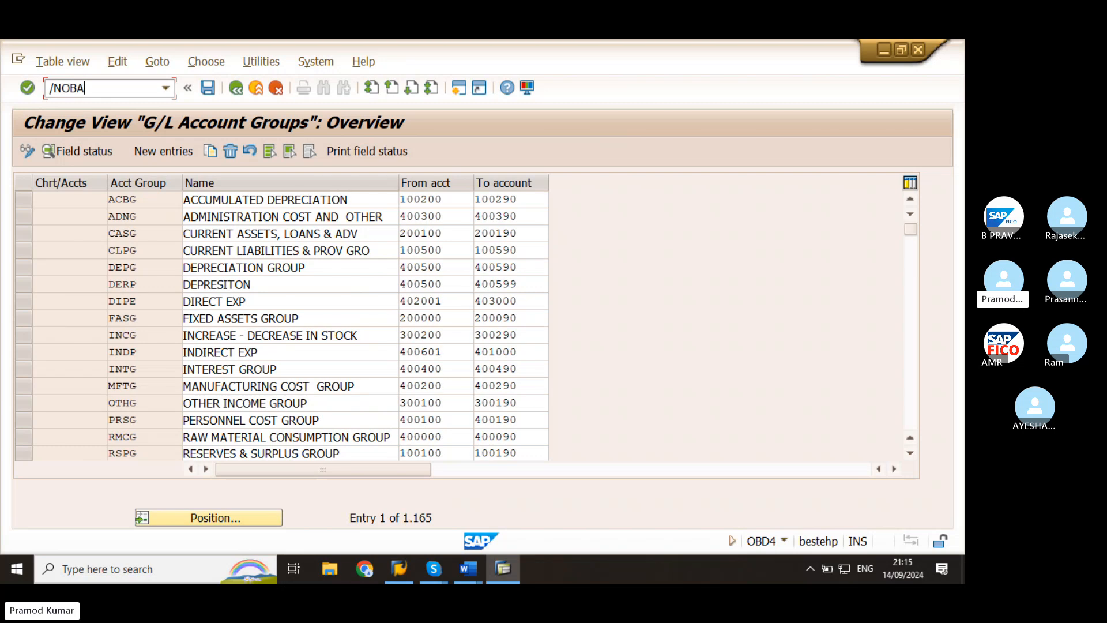
{"action": "key", "text": "Return"}
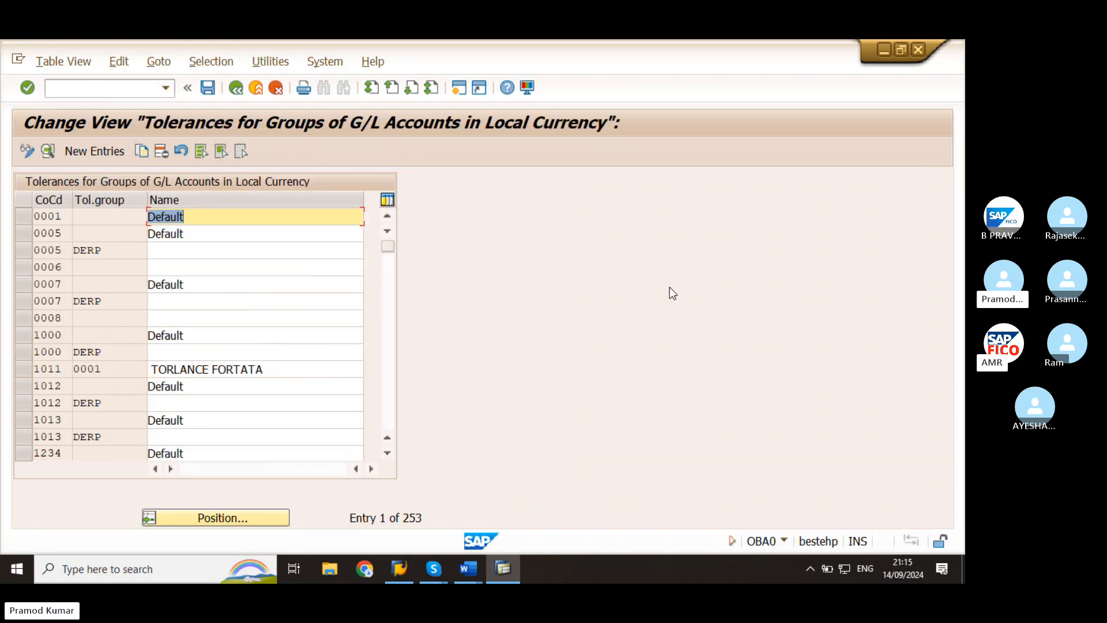
Step: Locate company code POLO in the tolerance list again and examine the debit and credit tolerances in its detail view
{"action": "left_click", "coordinate": [215, 518]}
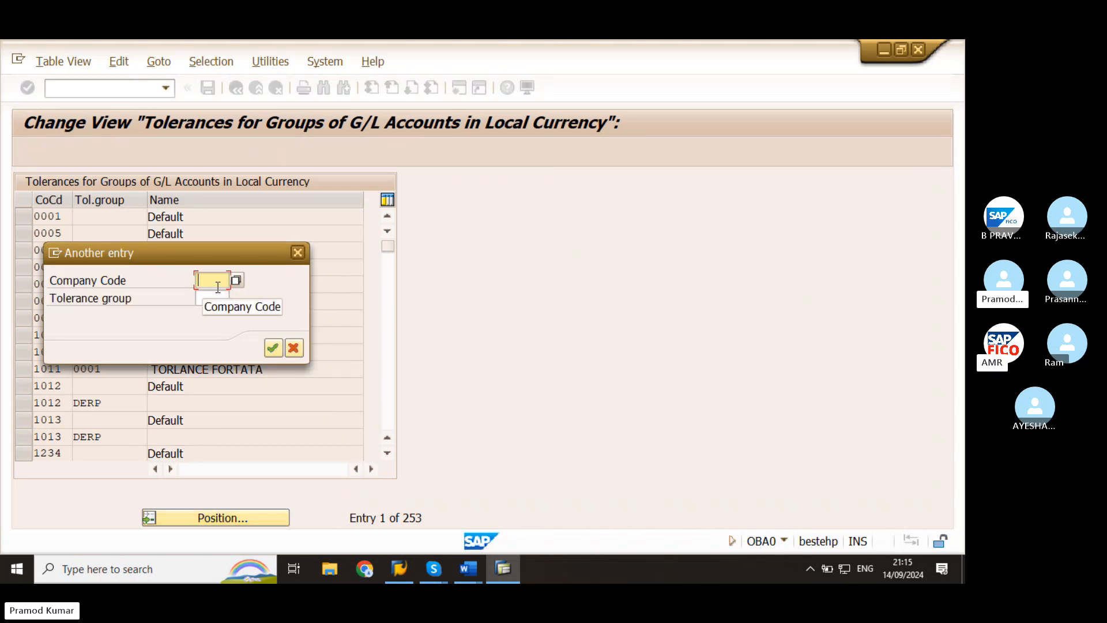
{"action": "type", "text": "POLO"}
{"action": "key", "text": "Tab"}
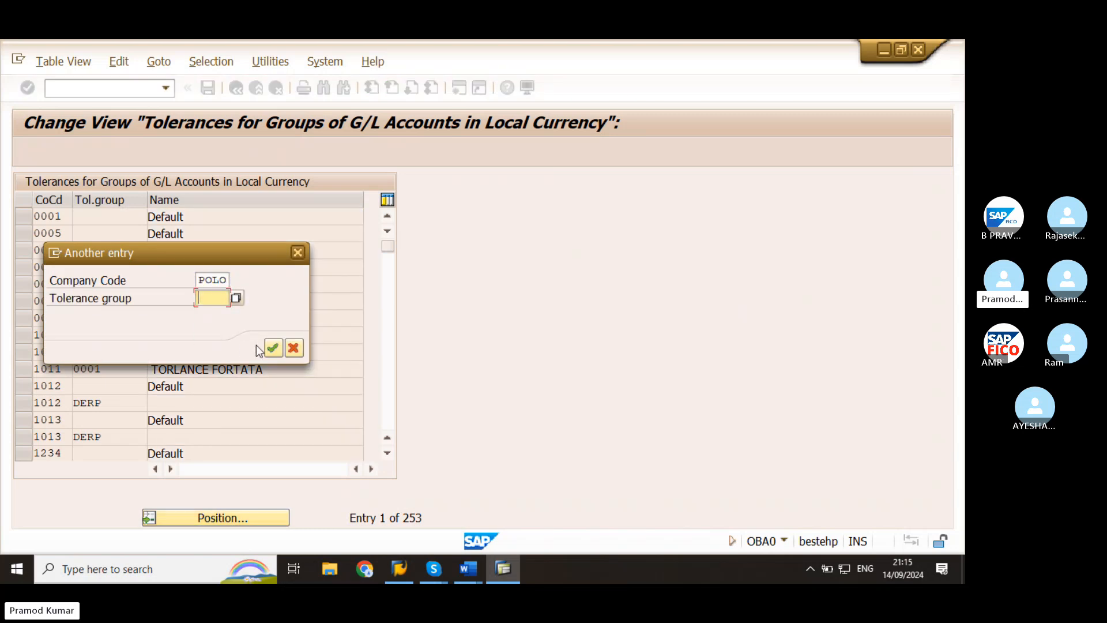
{"action": "left_click", "coordinate": [268, 348]}
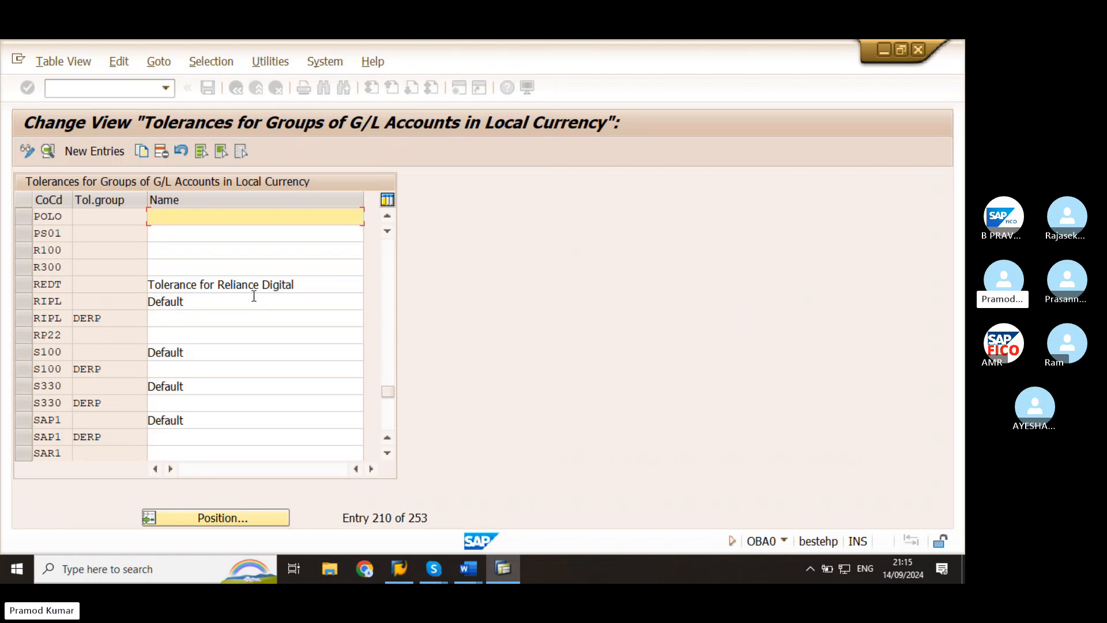
{"action": "double_click", "coordinate": [35, 214]}
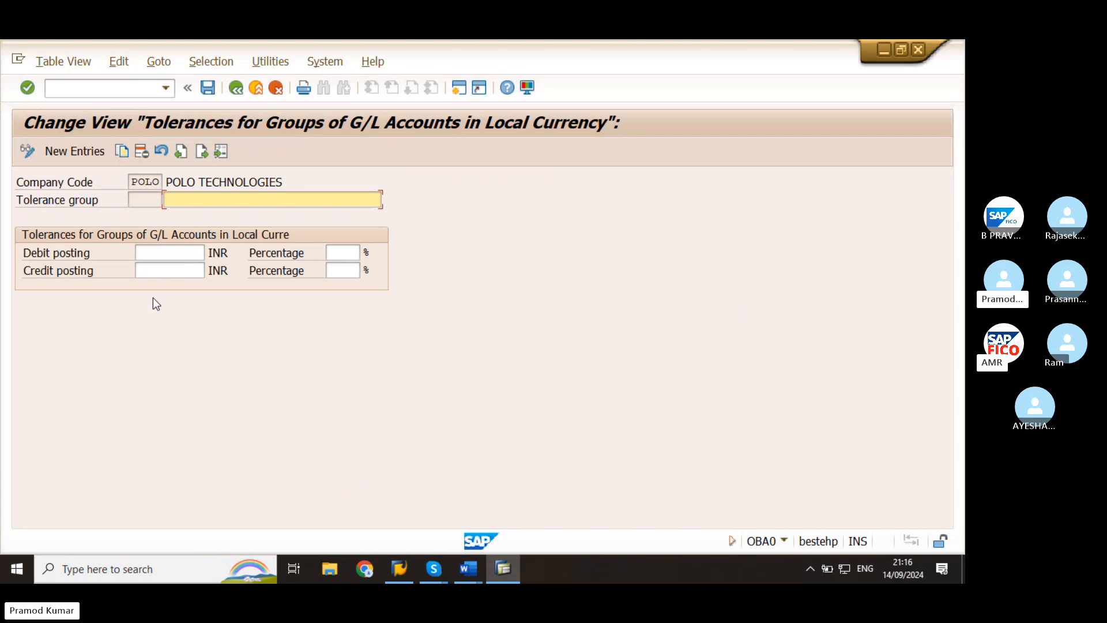
{"action": "left_click", "coordinate": [237, 88]}
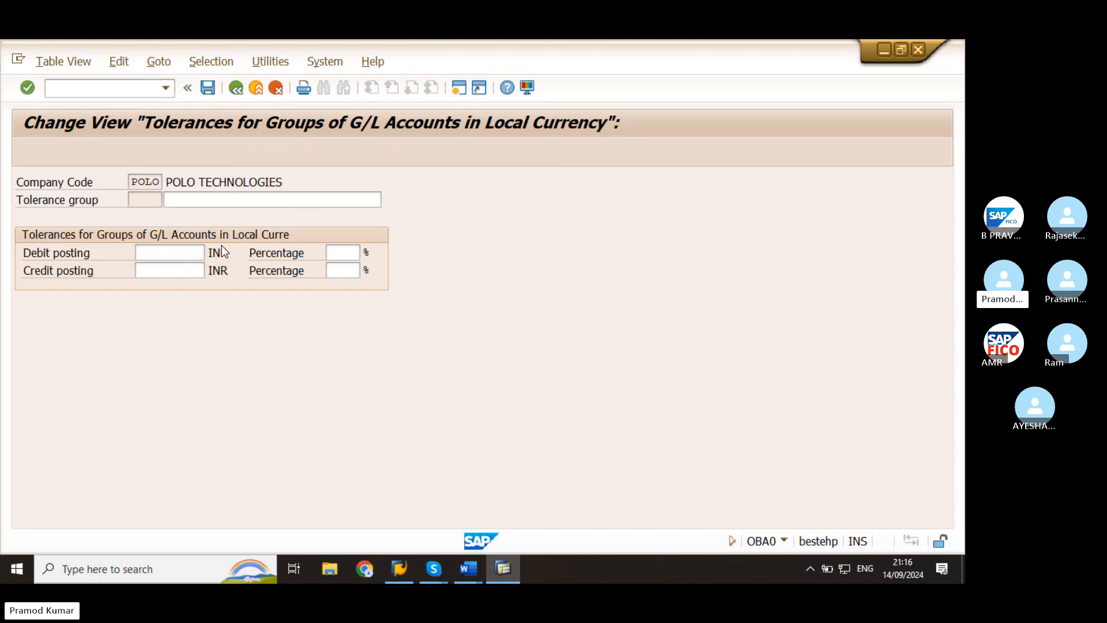
Step: Position the G/L tolerance groups list at company code IRFT
{"action": "left_click", "coordinate": [230, 521]}
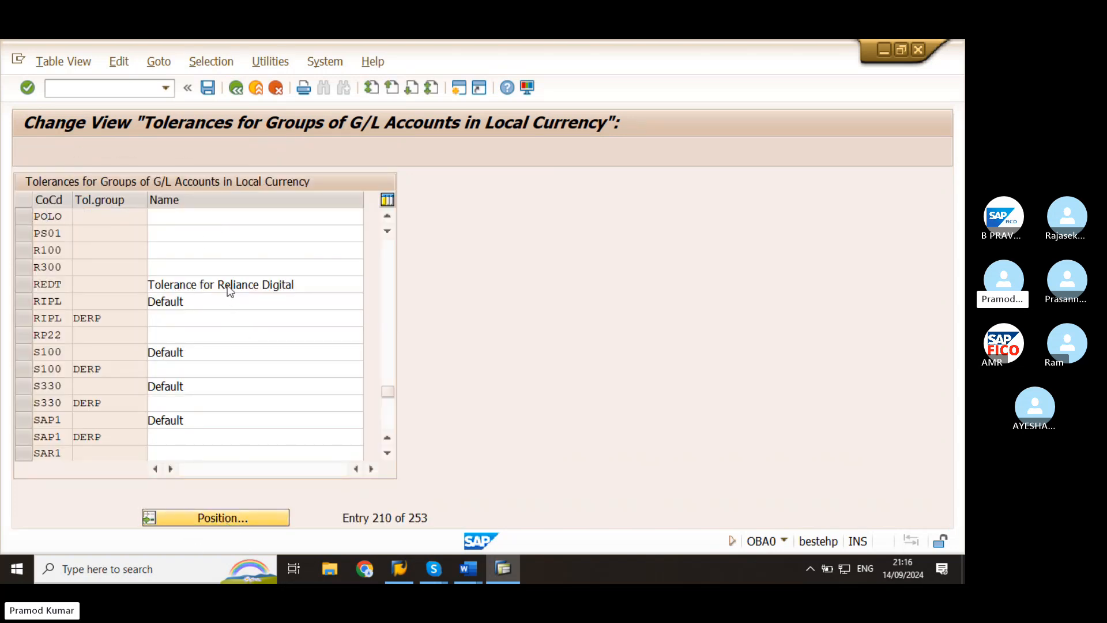
{"action": "type", "text": "IRFT"}
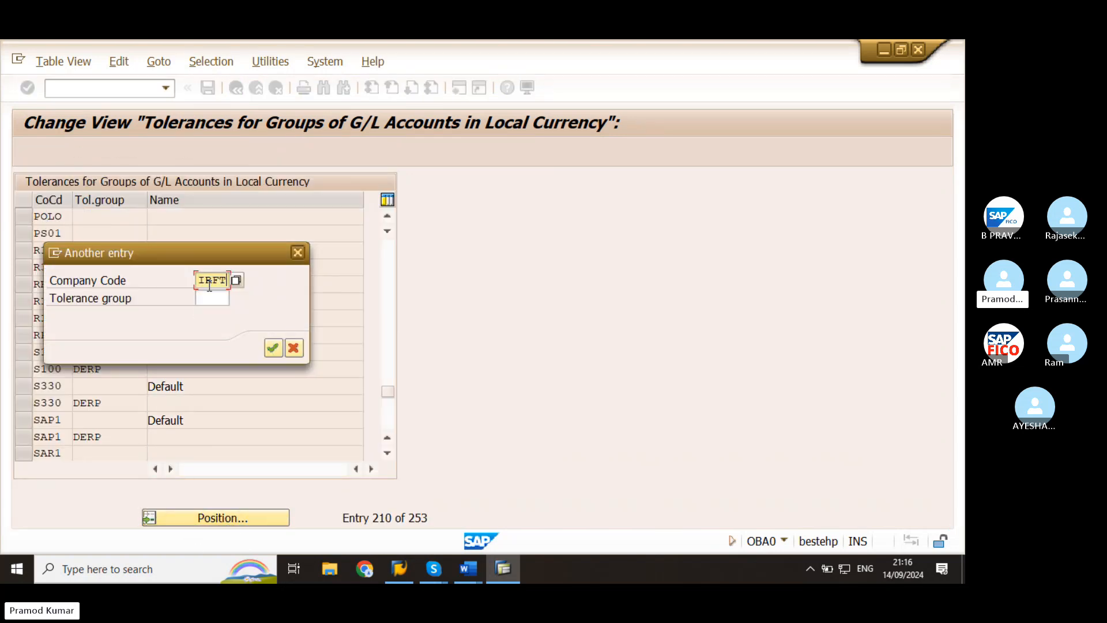
{"action": "key", "text": "Tab"}
{"action": "key", "text": "Return"}
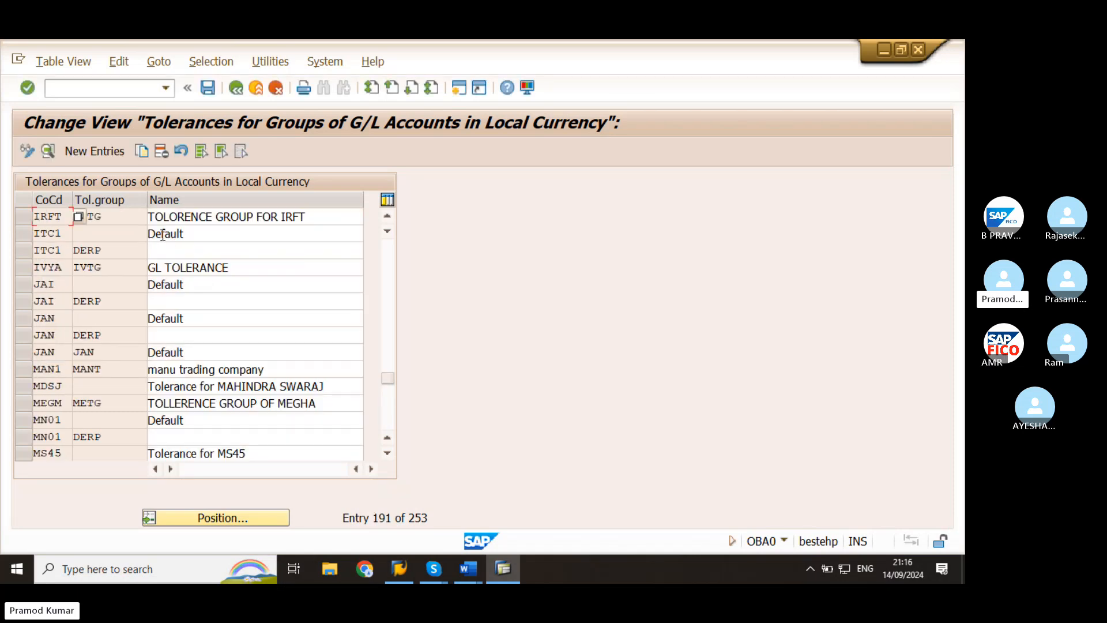
Step: Select the IRFT entry with tolerance group IRTG and go to the user tolerance groups in transaction OBA4
{"action": "left_click", "coordinate": [315, 219]}
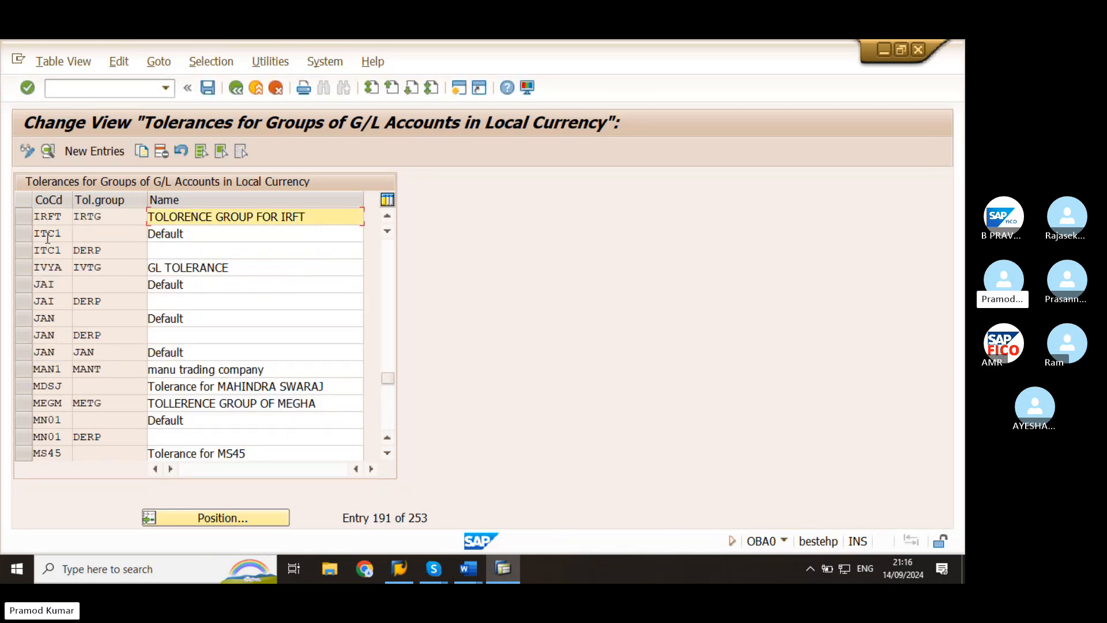
{"action": "left_click", "coordinate": [40, 217]}
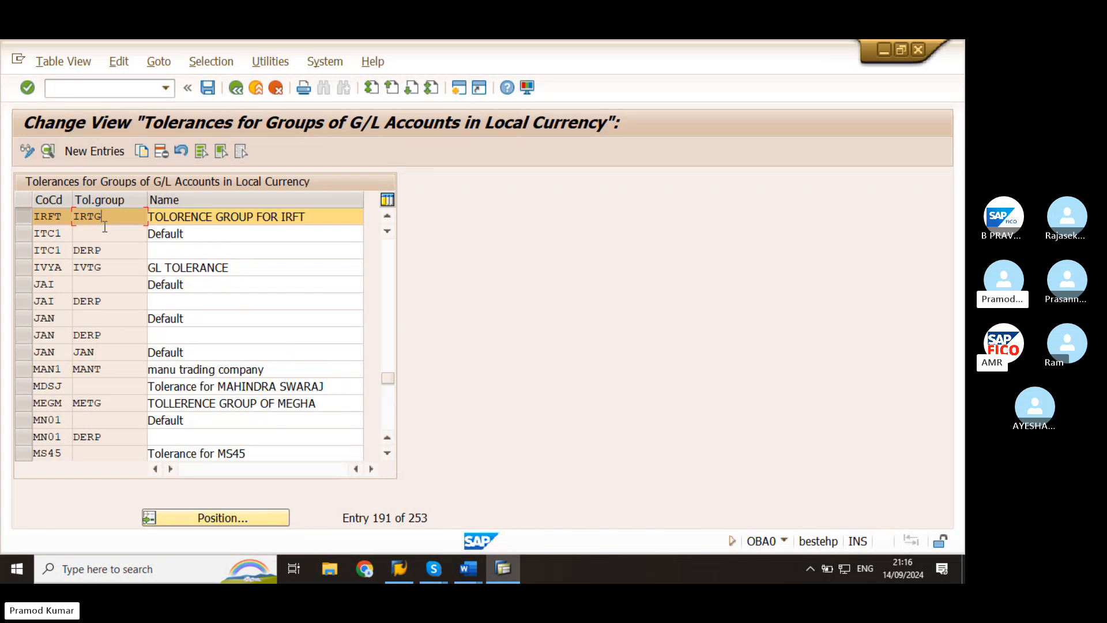
{"action": "left_click", "coordinate": [92, 92]}
{"action": "type", "text": "/OBA4"}
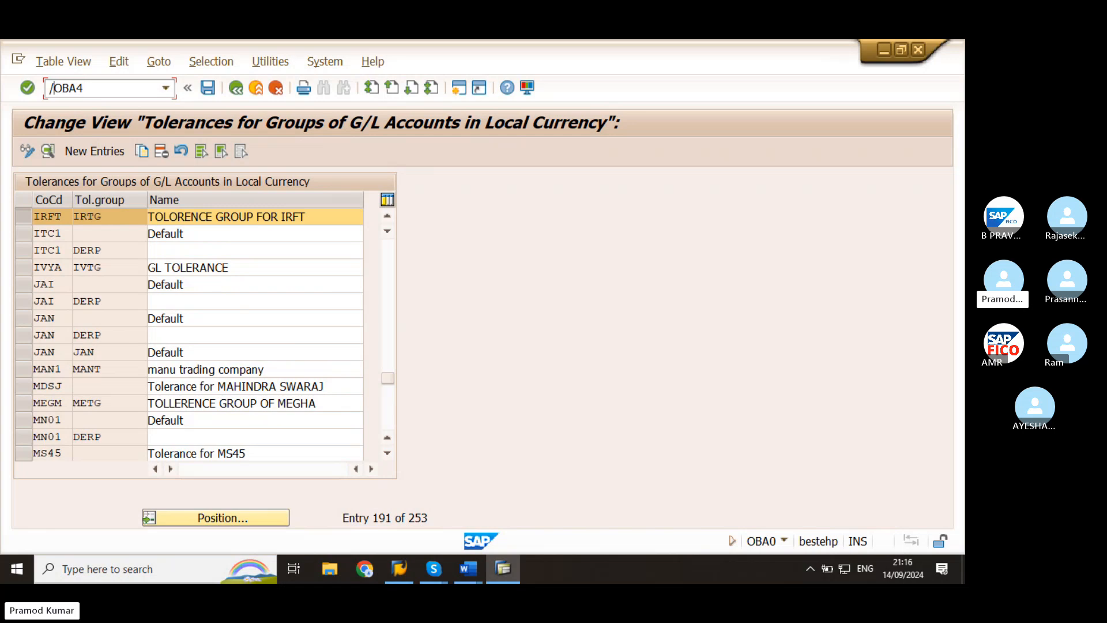
{"action": "key", "text": "Return"}
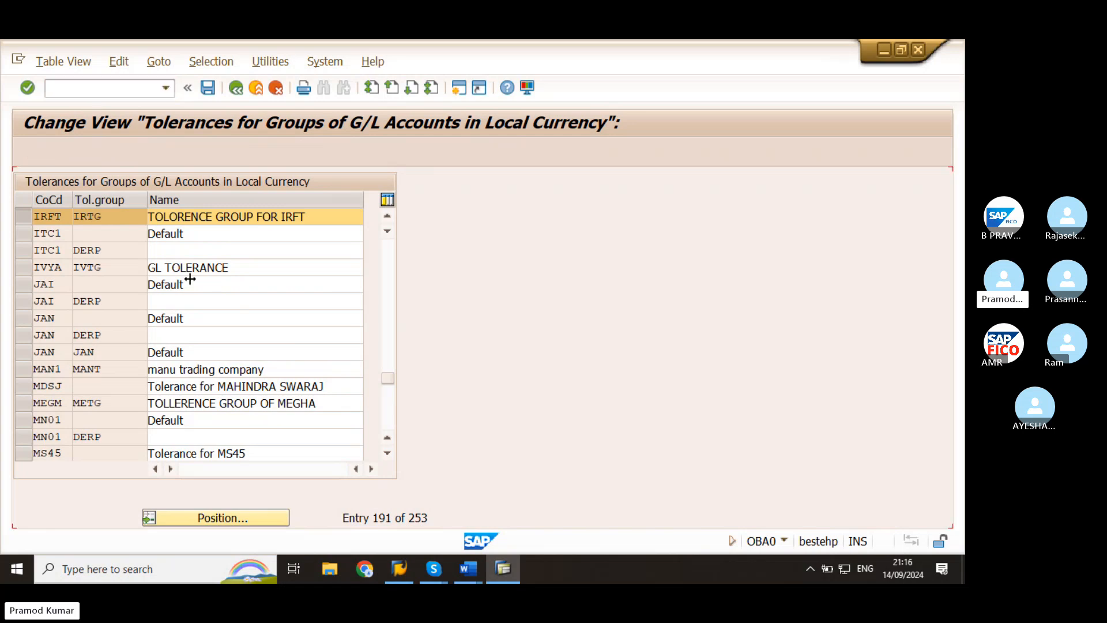
Step: Position the user tolerance groups list at POTG and try to open the entry for company code IRFT
{"action": "left_click", "coordinate": [237, 515]}
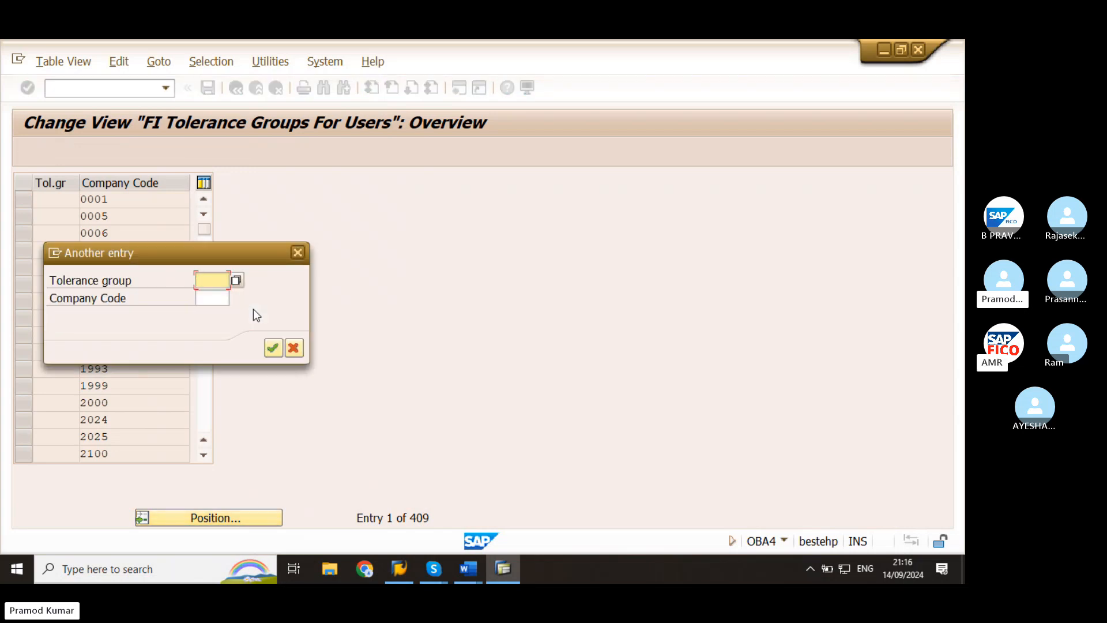
{"action": "type", "text": "PO"}
{"action": "left_click", "coordinate": [228, 310]}
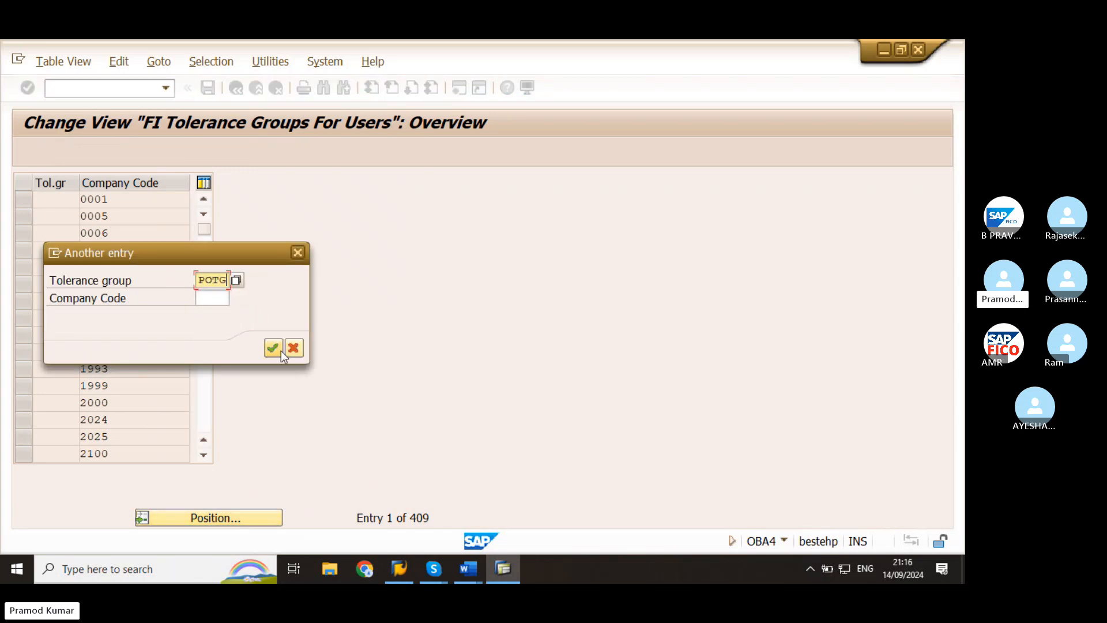
{"action": "left_click", "coordinate": [273, 347]}
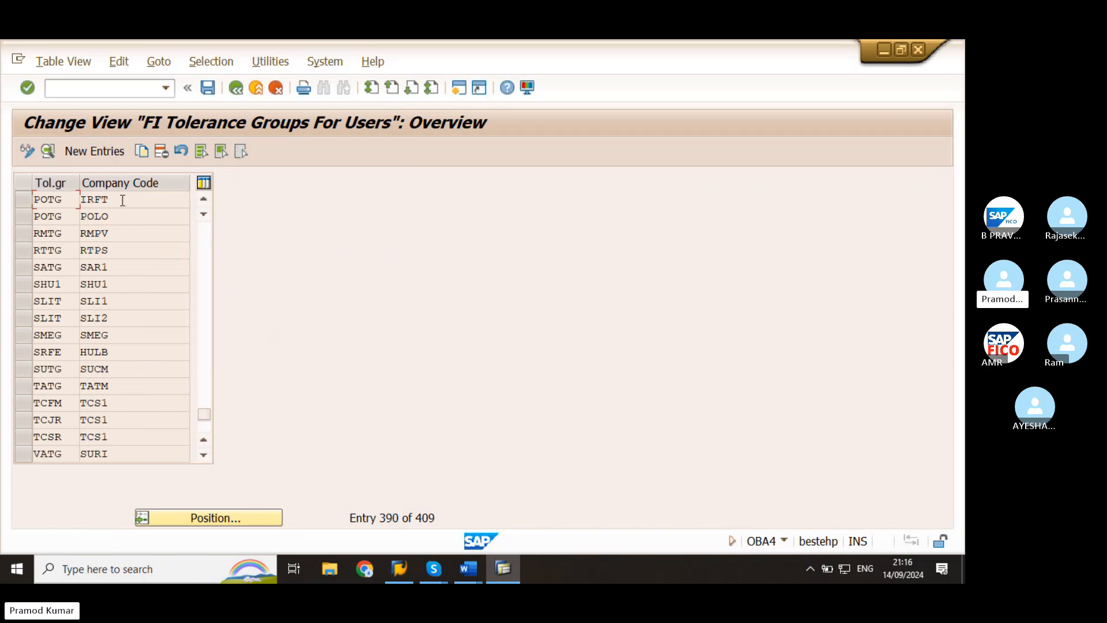
{"action": "double_click", "coordinate": [63, 199]}
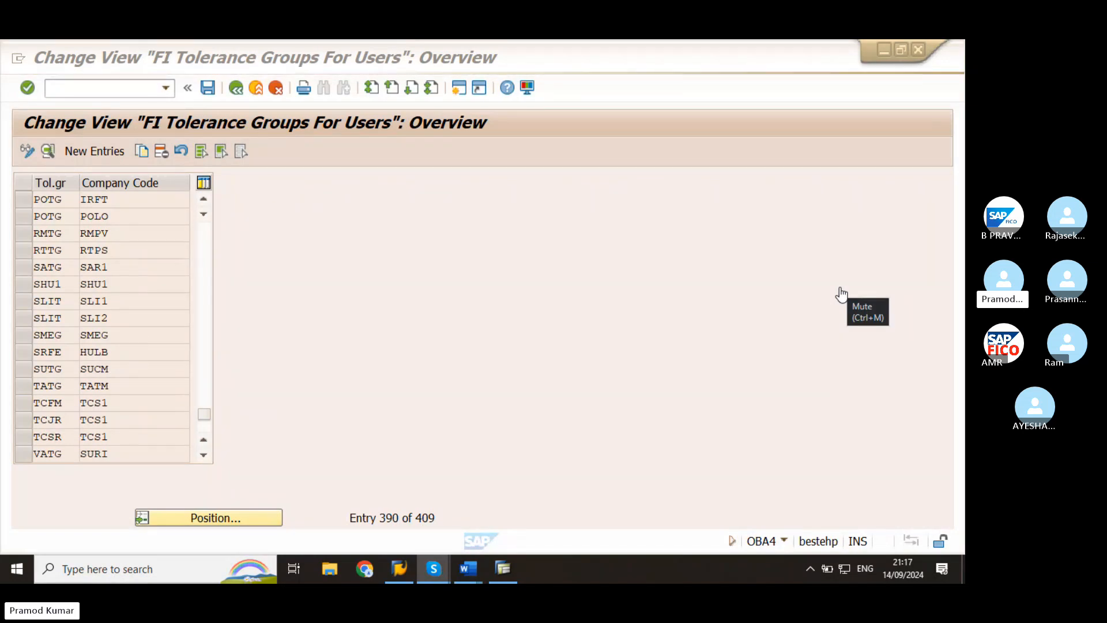
Step: Force the SAP Logon process to end through Task Manager
{"action": "left_click", "coordinate": [917, 52]}
{"action": "right_click", "coordinate": [632, 563]}
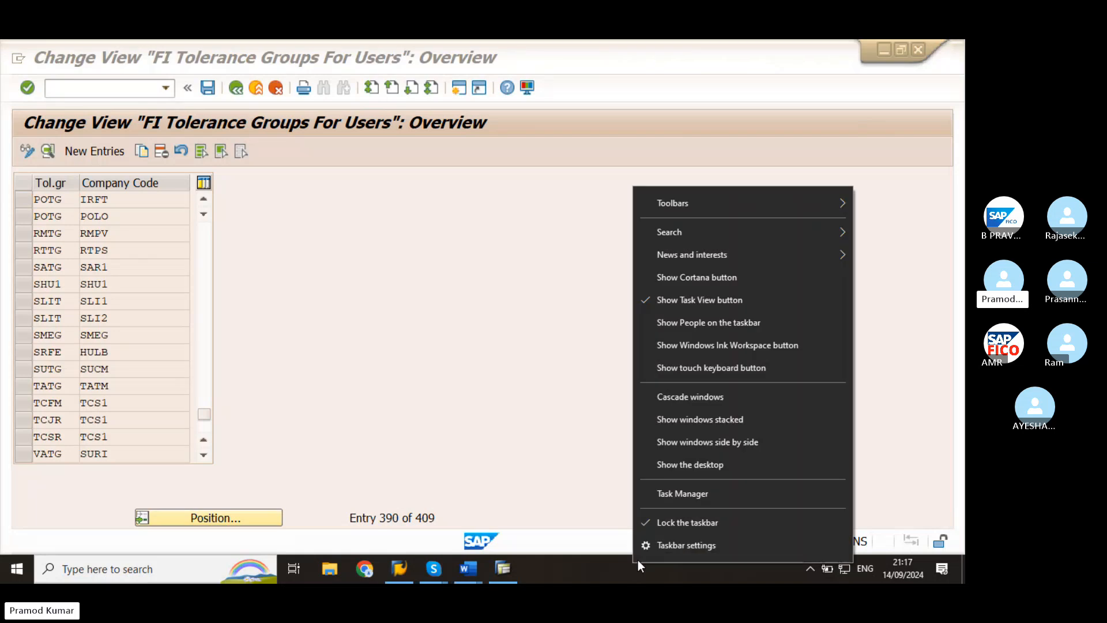
{"action": "left_click", "coordinate": [683, 494]}
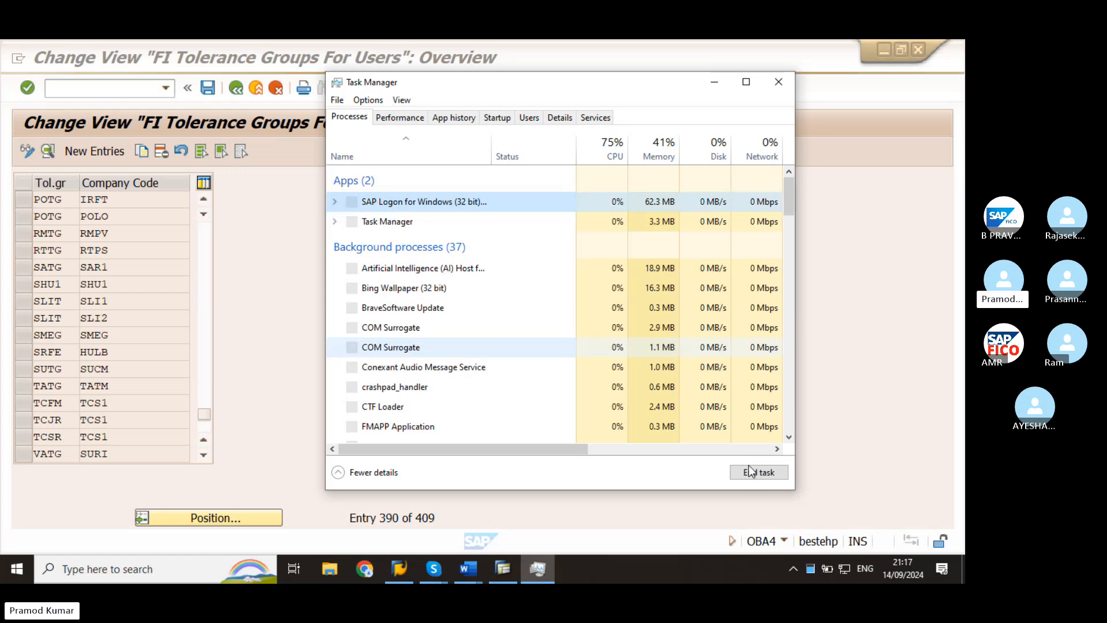
{"action": "right_click", "coordinate": [422, 223]}
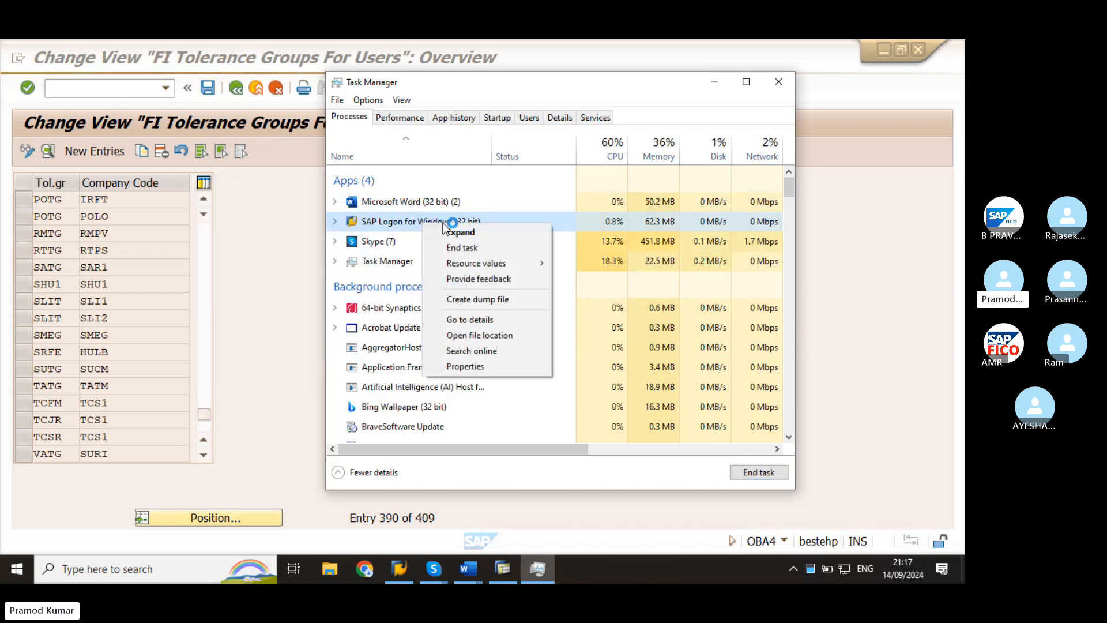
{"action": "left_click", "coordinate": [515, 250]}
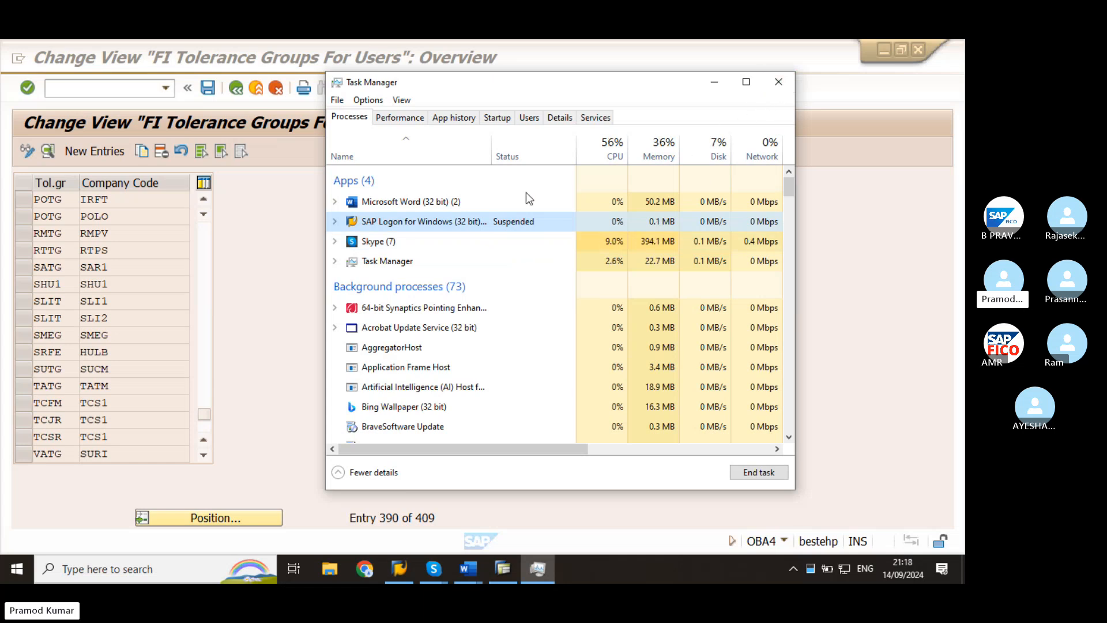
{"action": "right_click", "coordinate": [504, 223]}
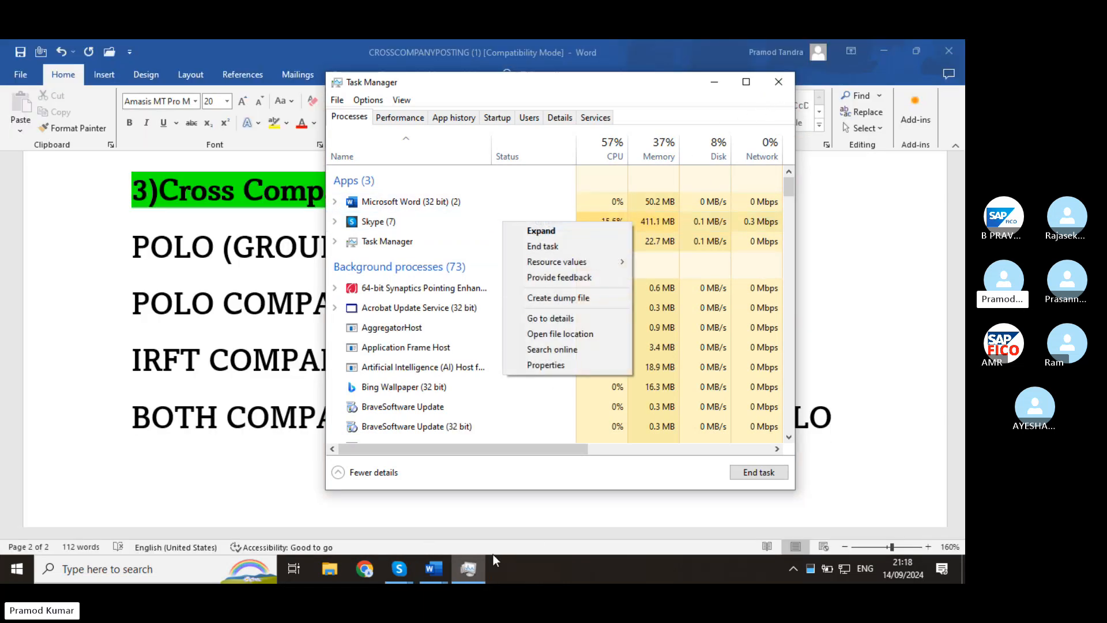
Step: Reopen SAP Logon from the desktop and log on to client 800 with the saved user name and the account password
{"action": "key", "text": "super+d"}
{"action": "double_click", "coordinate": [28, 187]}
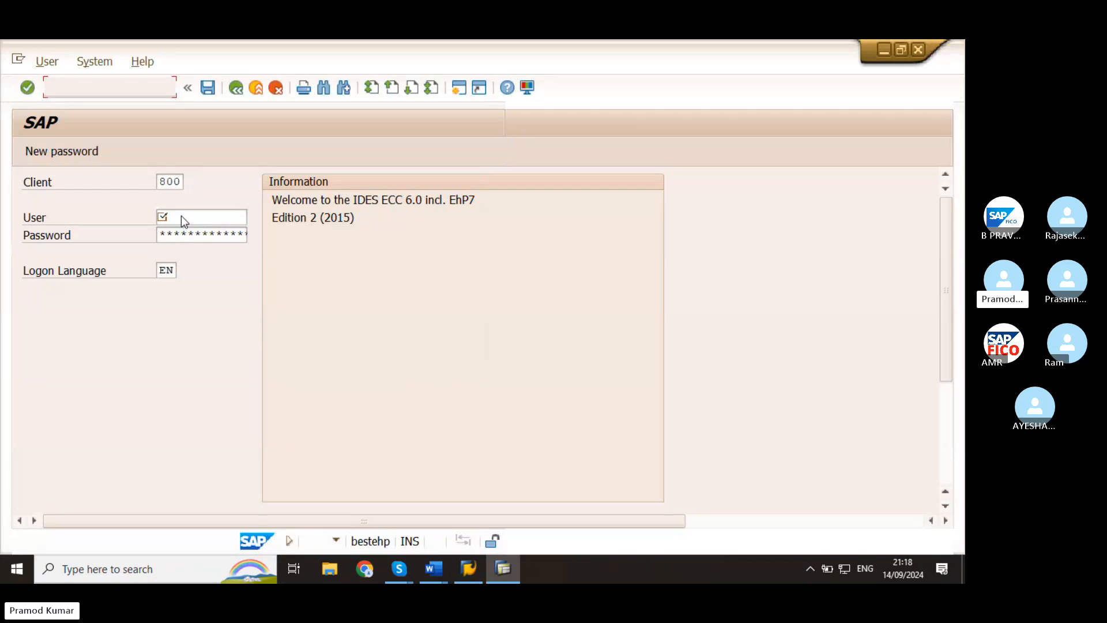
{"action": "left_click", "coordinate": [183, 217]}
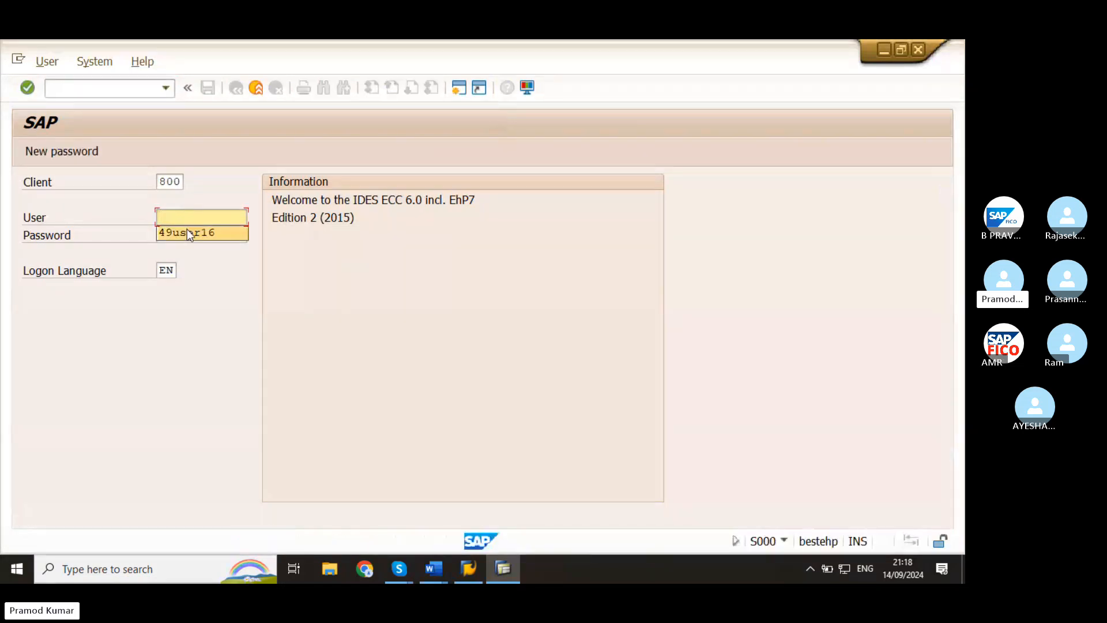
{"action": "left_click", "coordinate": [187, 231]}
{"action": "left_click", "coordinate": [183, 234]}
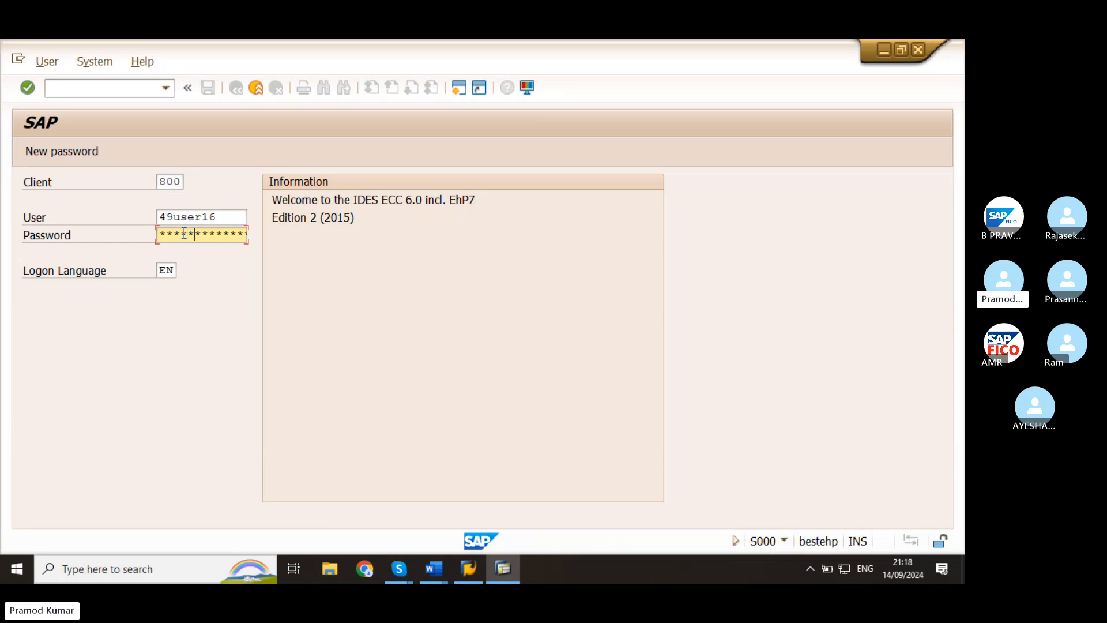
{"action": "key", "text": "Tab"}
{"action": "key", "text": "Return"}
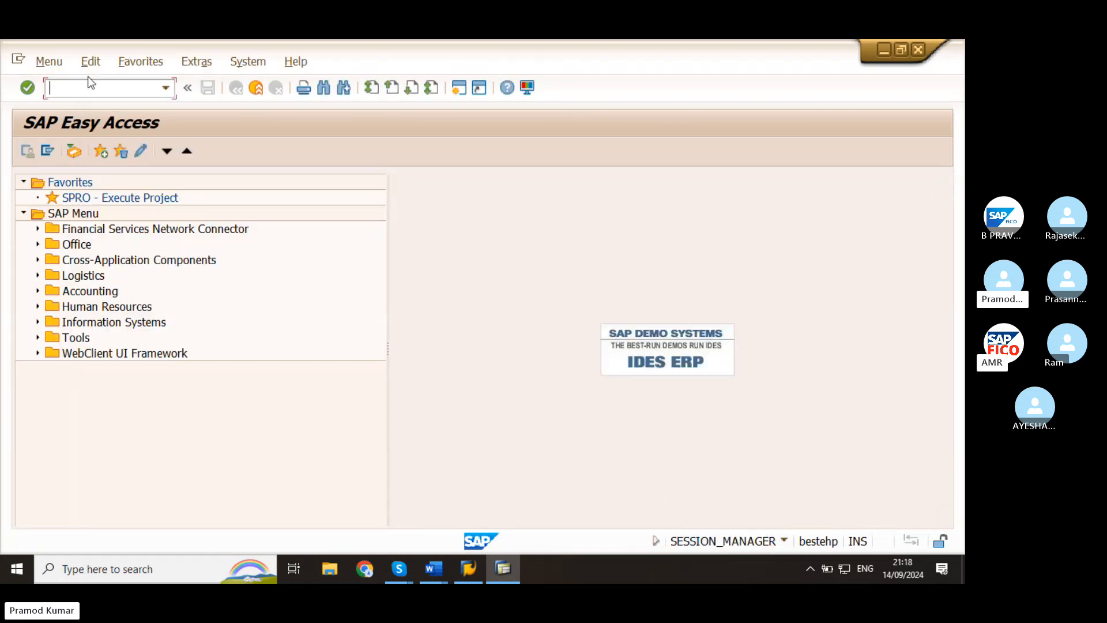
Step: Open transaction OBA4 and position the user tolerance groups list at POTG, leaving the company code blank
{"action": "type", "text": "OBA4"}
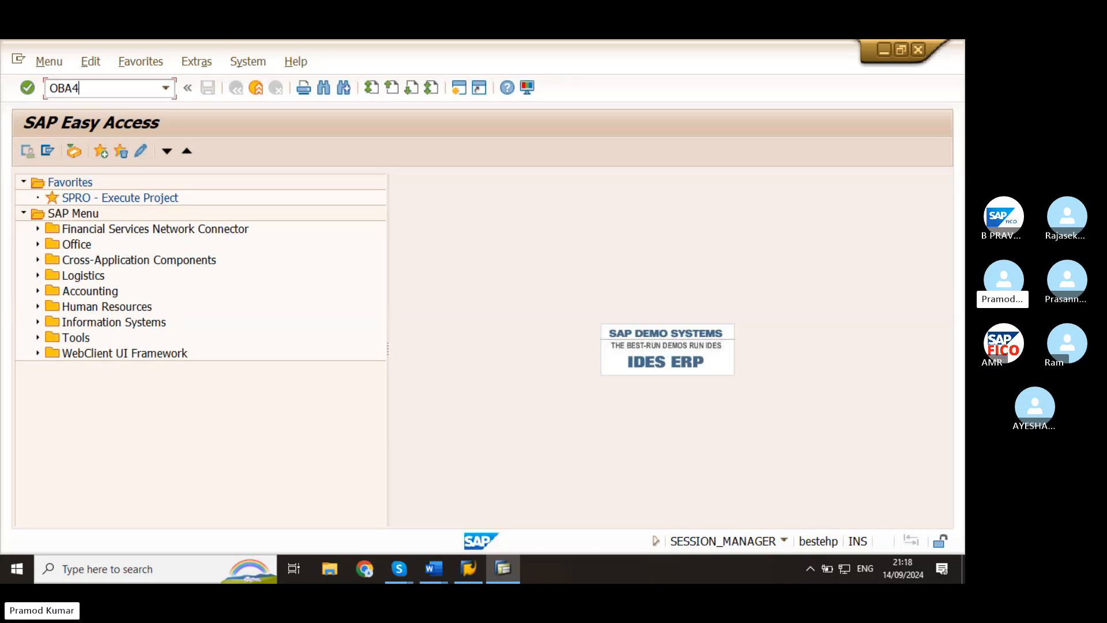
{"action": "key", "text": "Return"}
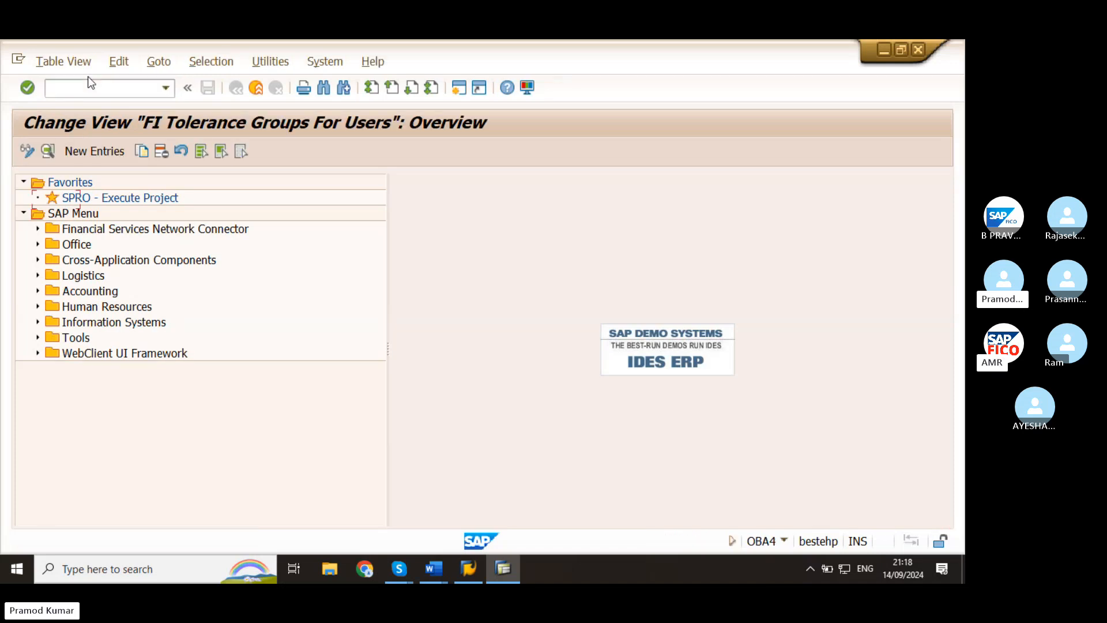
{"action": "left_click", "coordinate": [208, 518]}
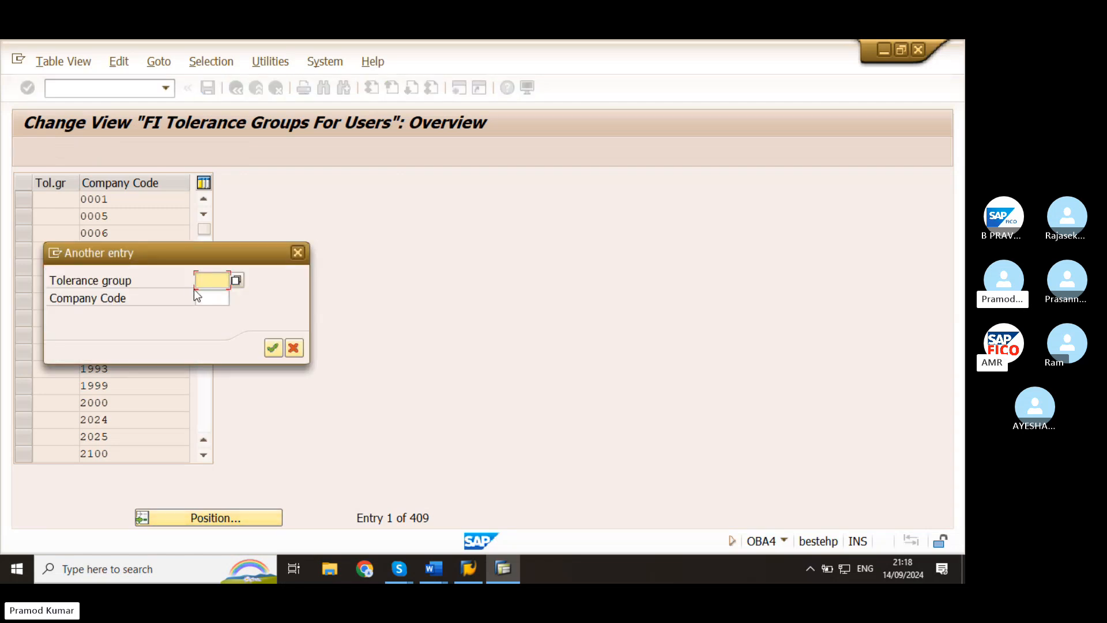
{"action": "type", "text": "P"}
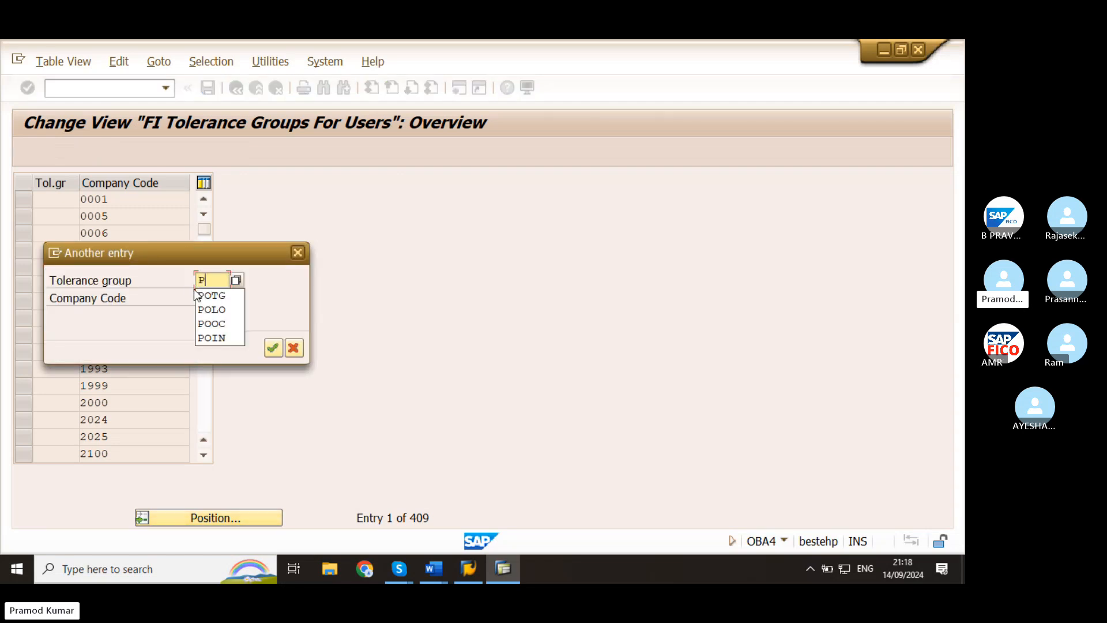
{"action": "left_click_drag", "start_coordinate": [228, 283], "coordinate": [181, 275]}
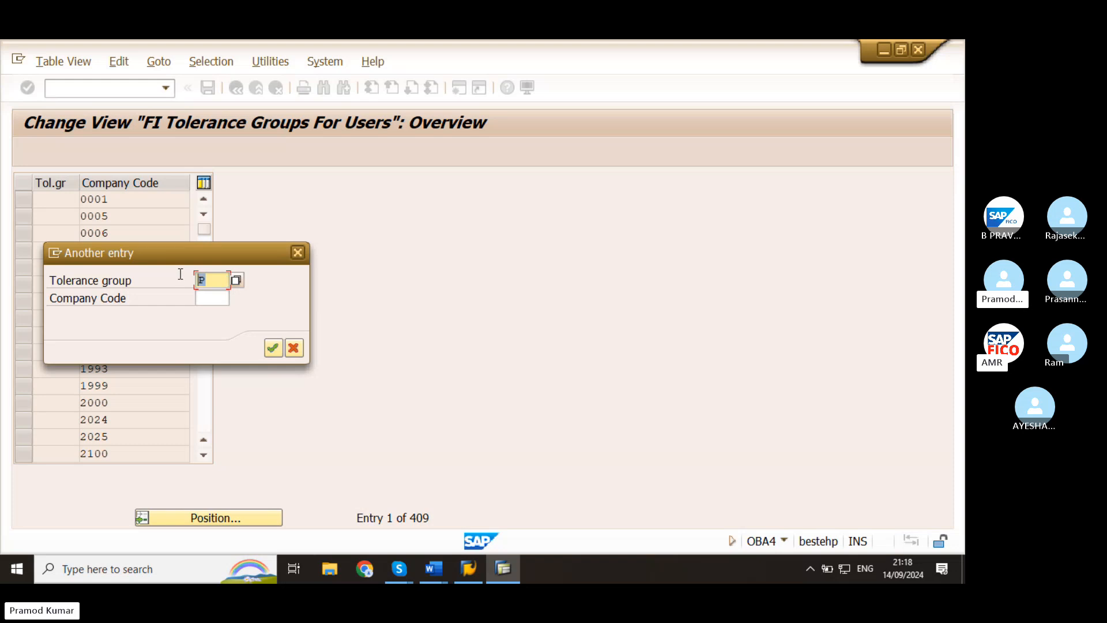
{"action": "type", "text": "POTG"}
{"action": "key", "text": "Tab"}
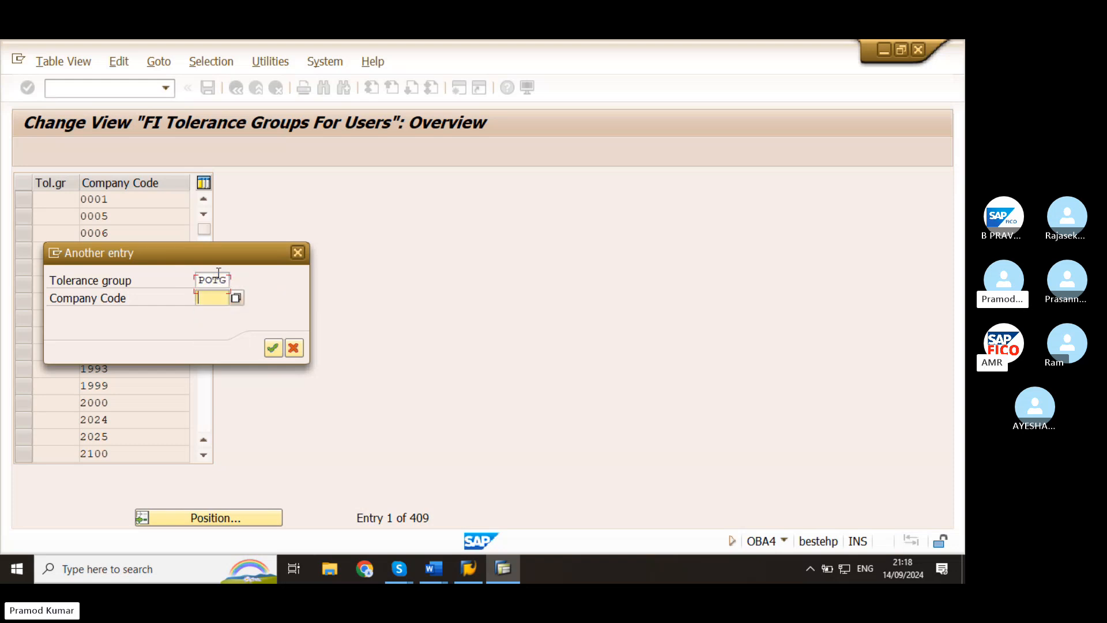
{"action": "key", "text": "Tab"}
{"action": "key", "text": "Return"}
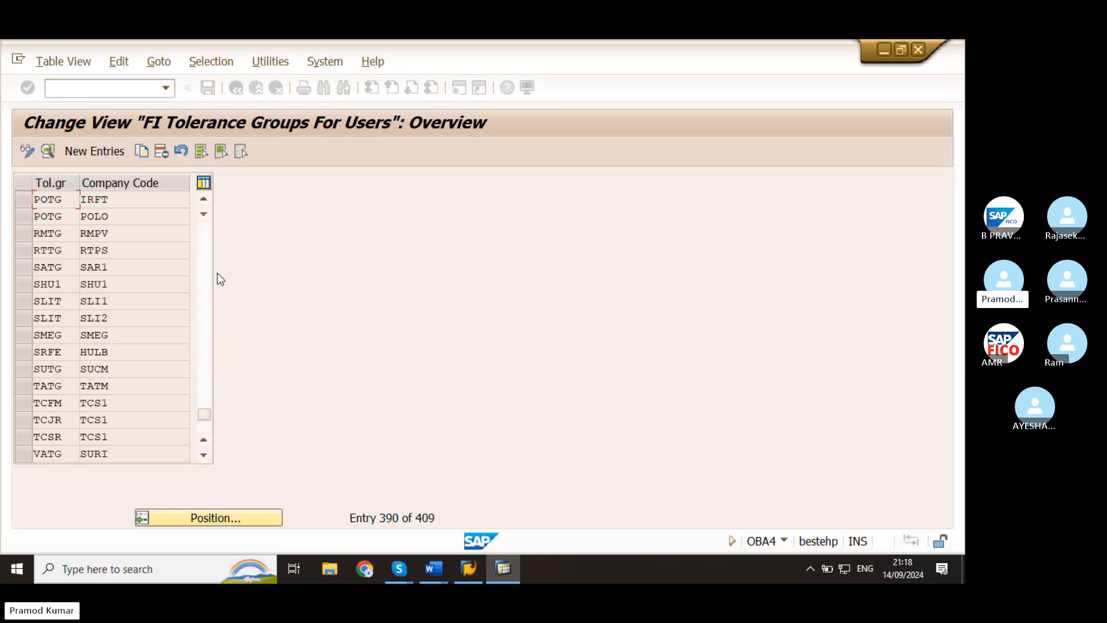
Step: Mark the POTG entries of company codes IRFT and POLO and look over the neighbouring user tolerance groups
{"action": "left_click", "coordinate": [23, 199]}
{"action": "left_click", "coordinate": [23, 217]}
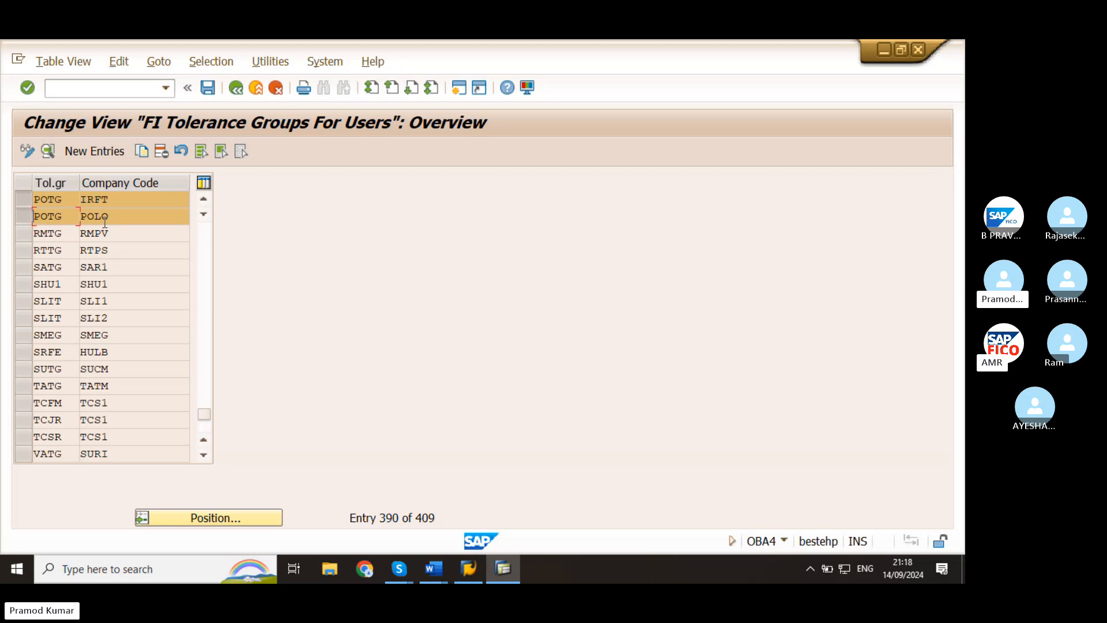
{"action": "left_click", "coordinate": [24, 216]}
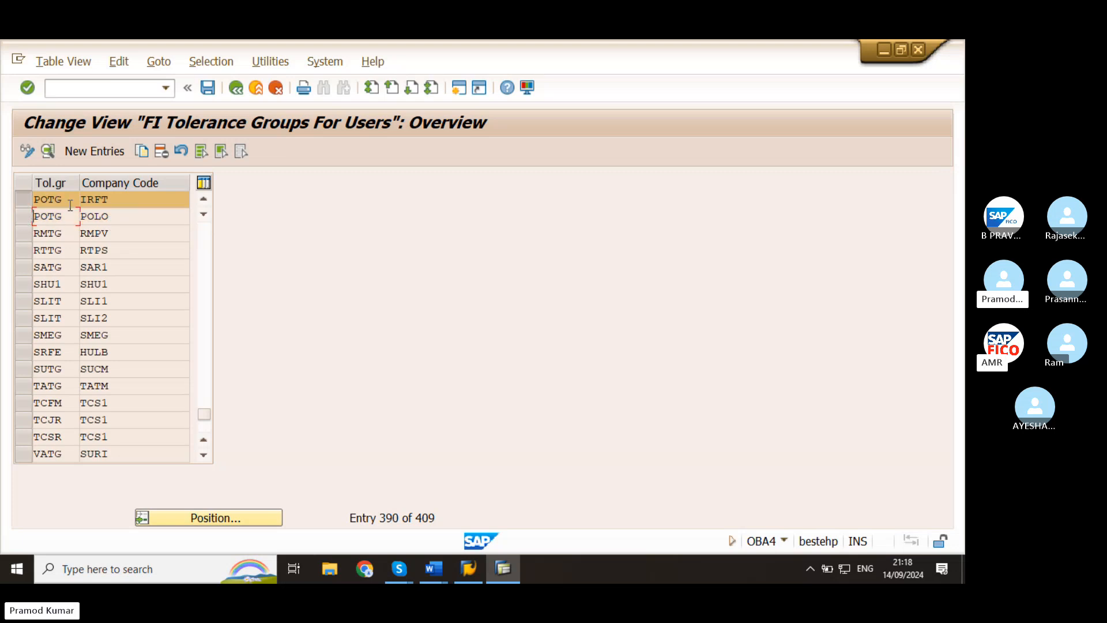
{"action": "left_click", "coordinate": [26, 217]}
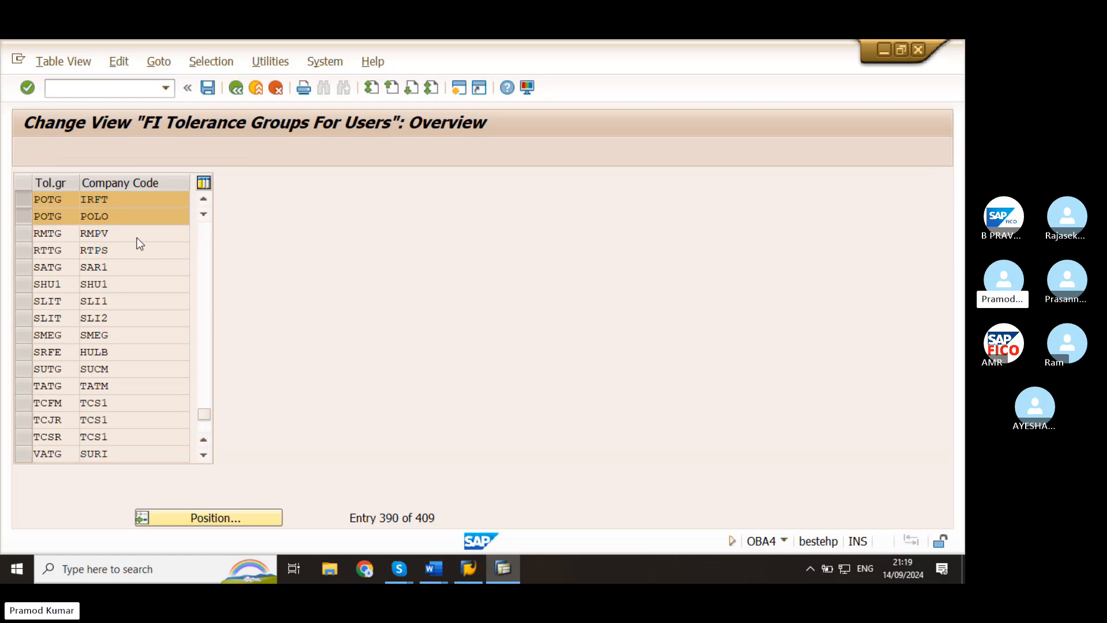
{"action": "scroll", "coordinate": [147, 227], "scroll_direction": "up", "scroll_amount": 3}
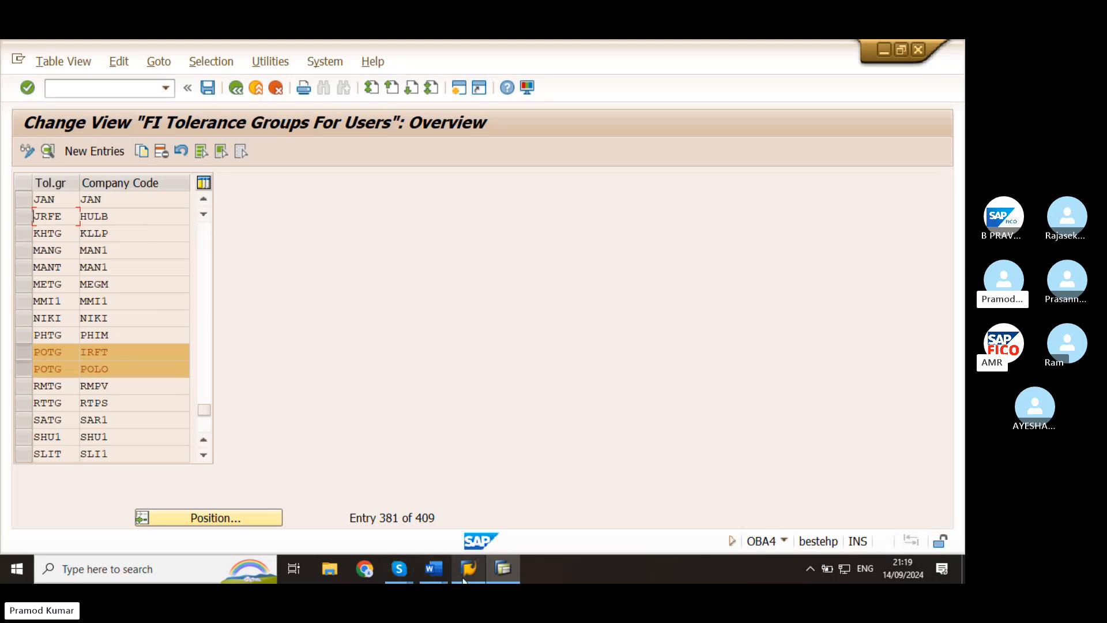
Step: Switch to the CROSSCOMPANYPOSTING document in Word and copy the intercompany receivable and payable account creation lines under company code 1
{"action": "left_click", "coordinate": [431, 570]}
{"action": "left_click", "coordinate": [471, 521]}
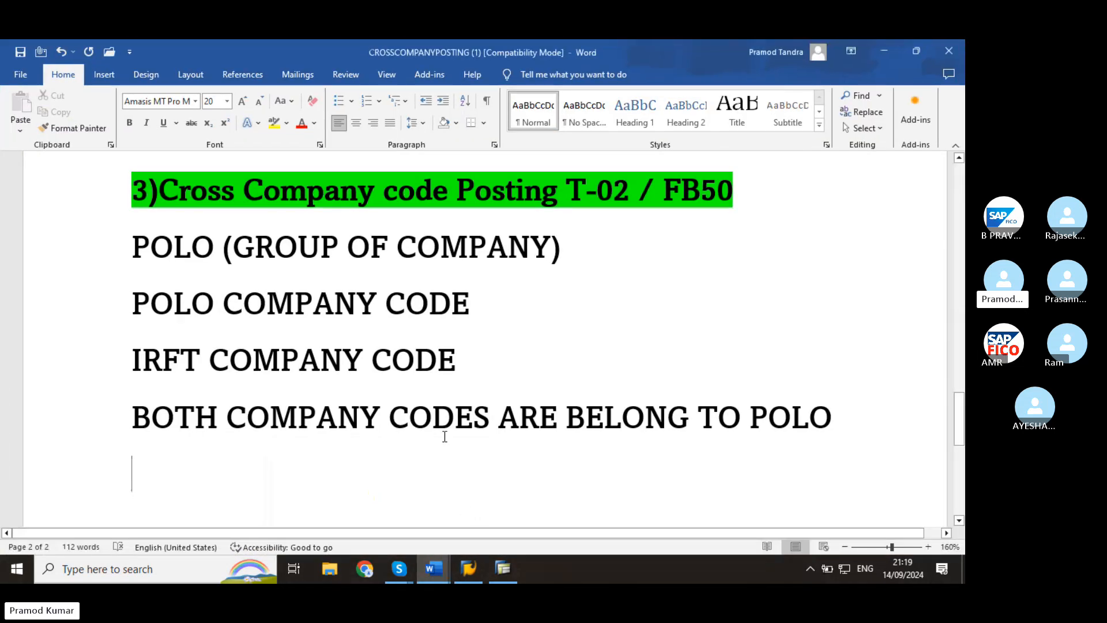
{"action": "scroll", "coordinate": [444, 437], "scroll_direction": "up", "scroll_amount": 10}
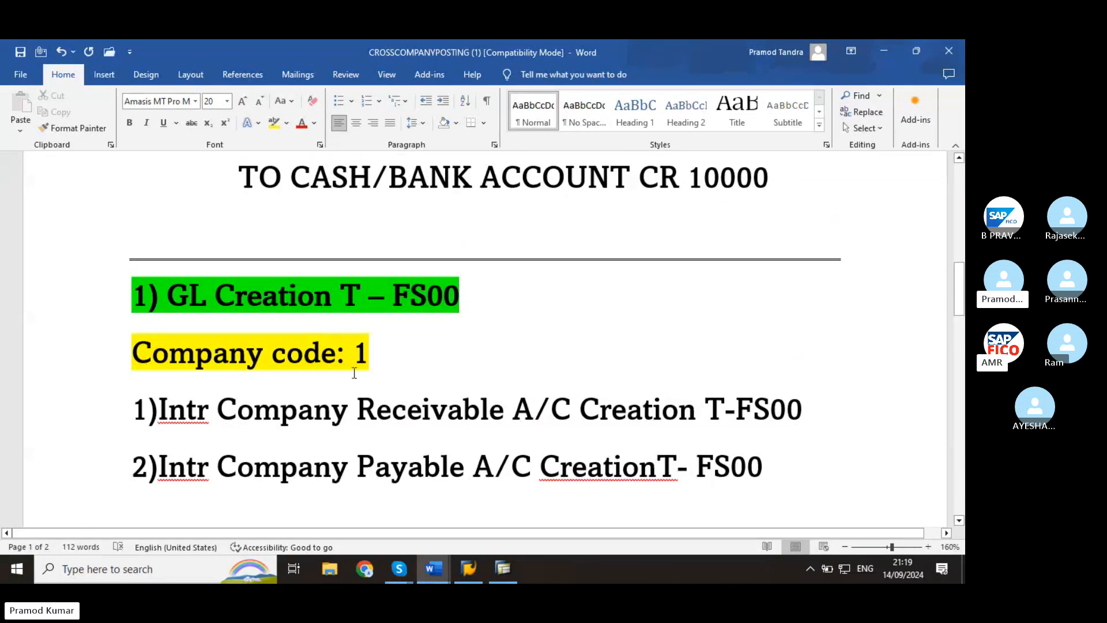
{"action": "key", "text": "XF86AudioLowerVolume"}
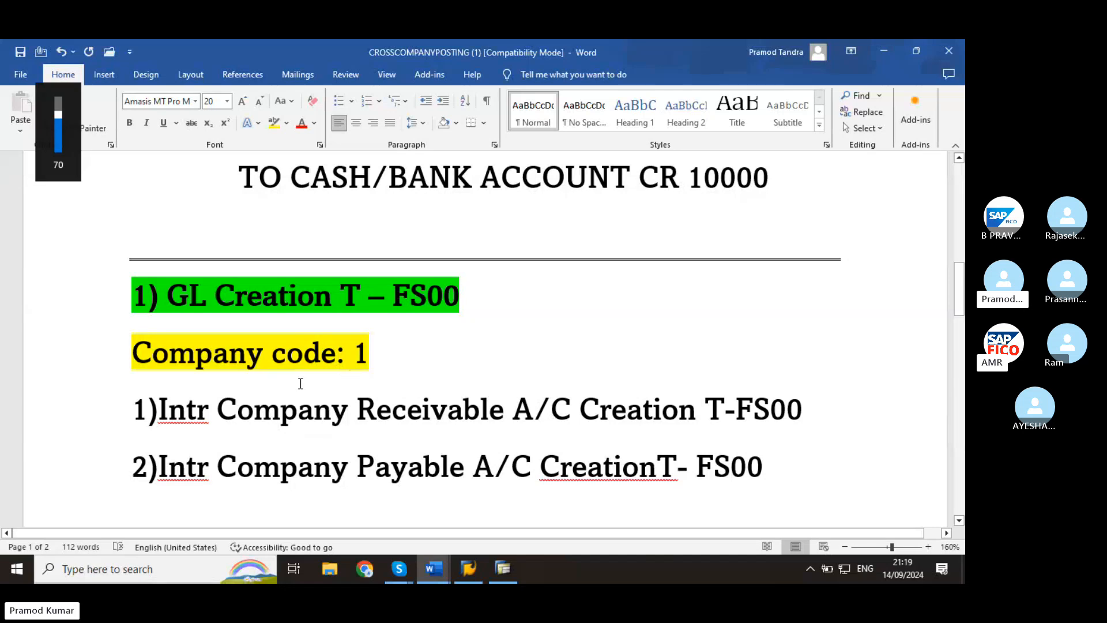
{"action": "left_click", "coordinate": [413, 375]}
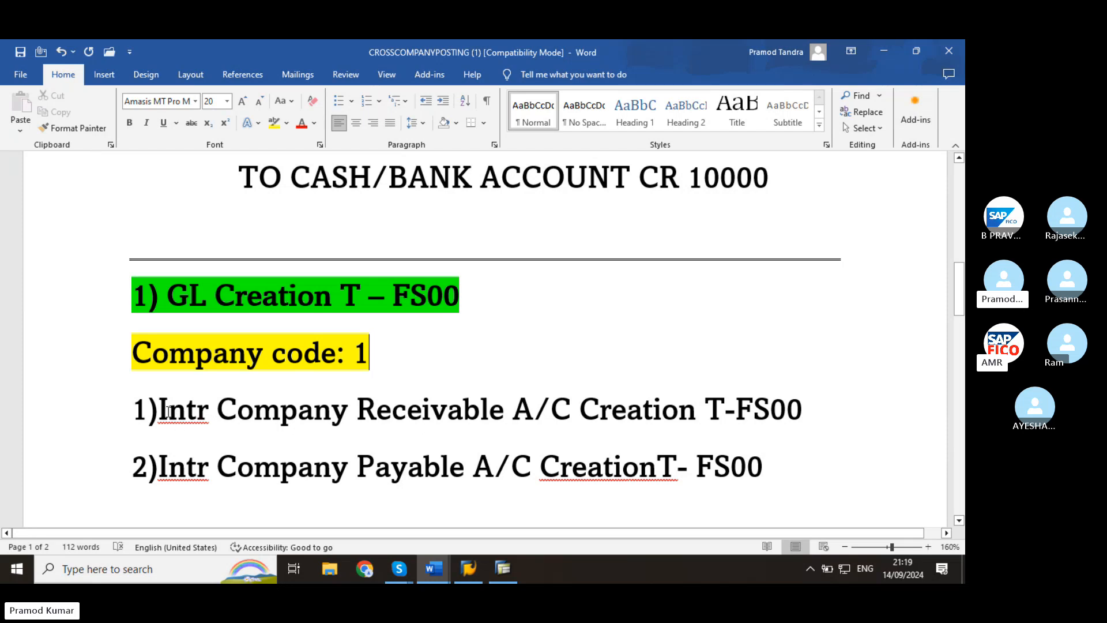
{"action": "left_click_drag", "start_coordinate": [159, 411], "coordinate": [804, 411]}
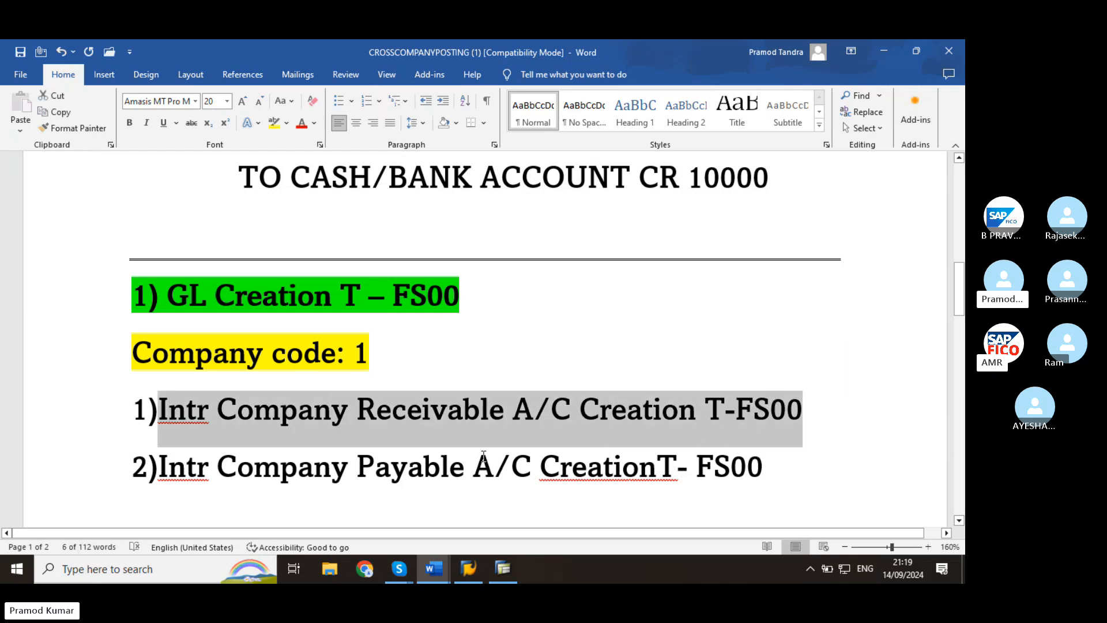
{"action": "left_click_drag", "start_coordinate": [211, 469], "coordinate": [745, 466]}
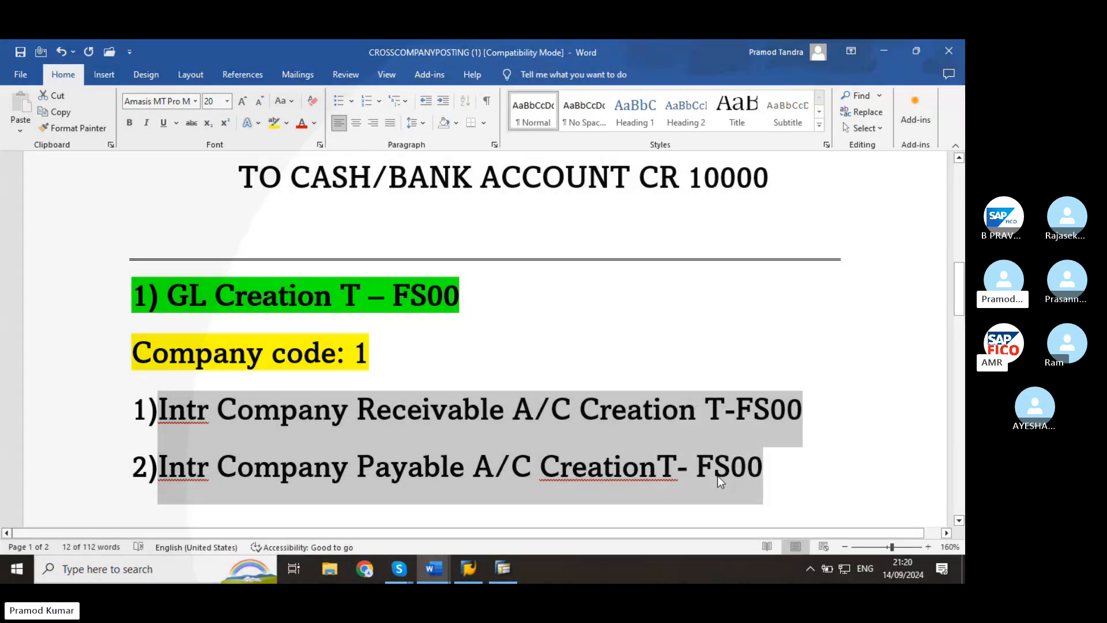
{"action": "key", "text": "ctrl+c"}
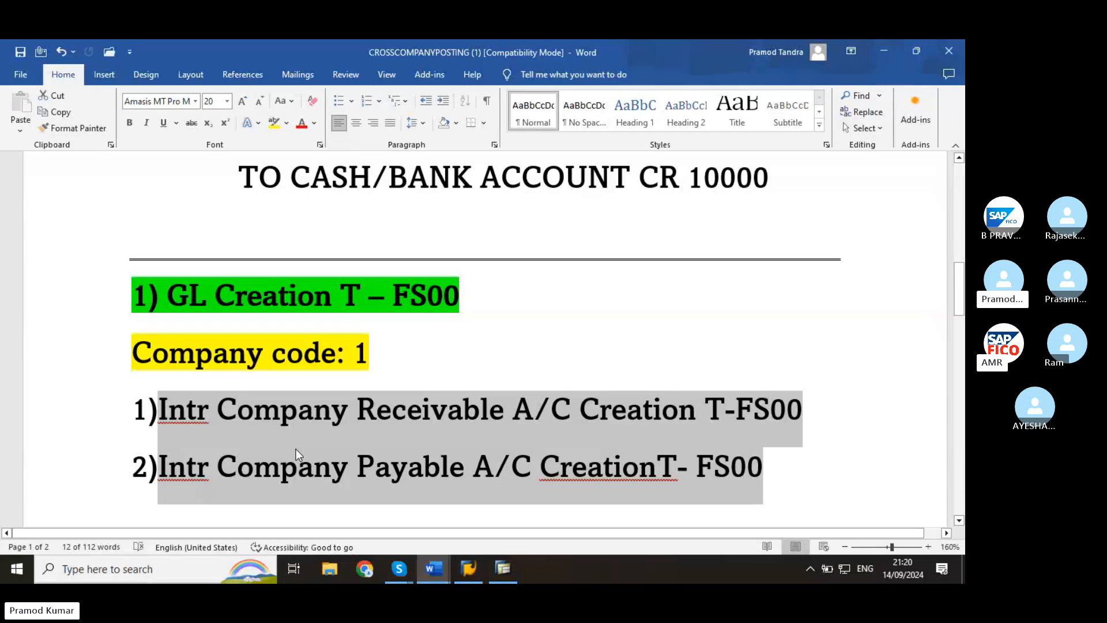
Step: Insert the missing space between Creation and T in the intercompany payable account line of the document
{"action": "scroll", "coordinate": [296, 454], "scroll_direction": "down", "scroll_amount": 1}
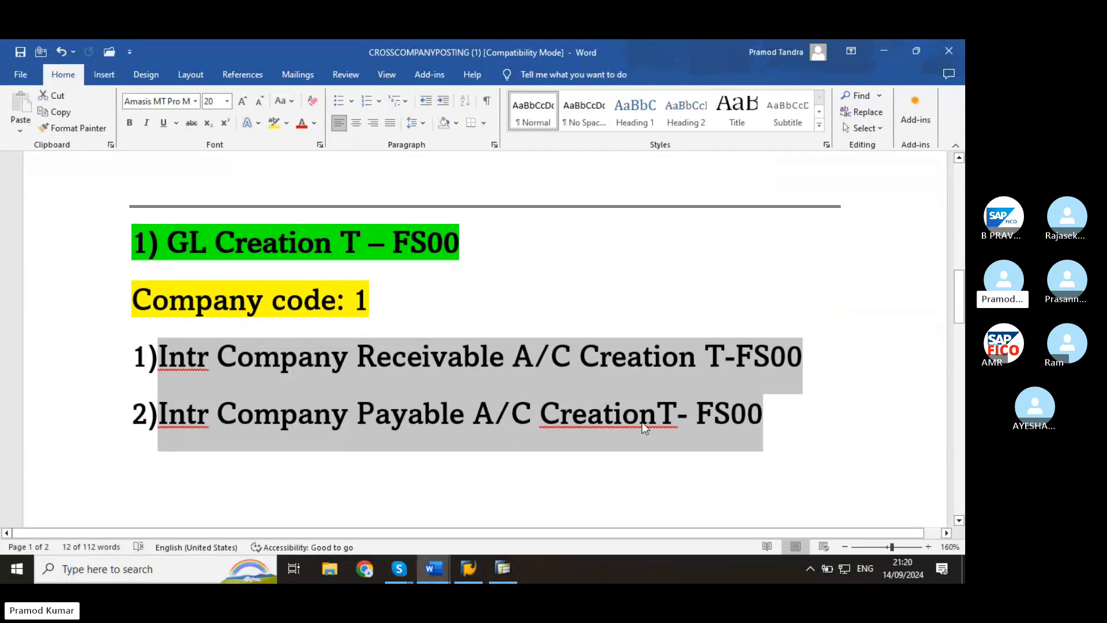
{"action": "left_click", "coordinate": [659, 415]}
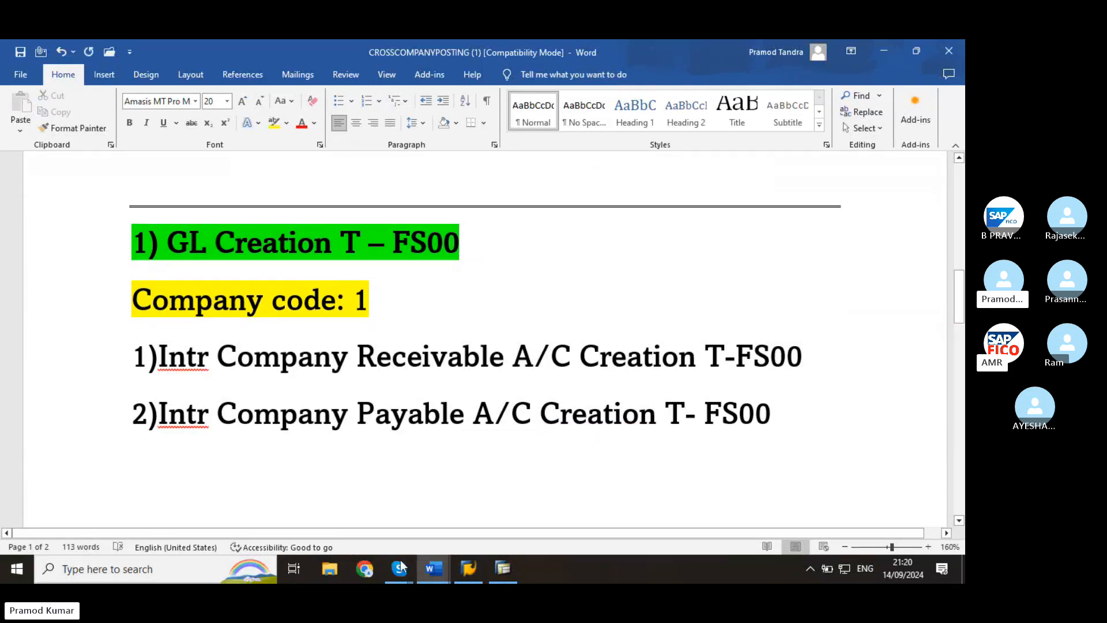
Step: Switch back to SAP, open transaction FS00 in place of the tolerance groups view and highlight the POLO company name
{"action": "left_click", "coordinate": [490, 570]}
{"action": "left_click", "coordinate": [92, 89]}
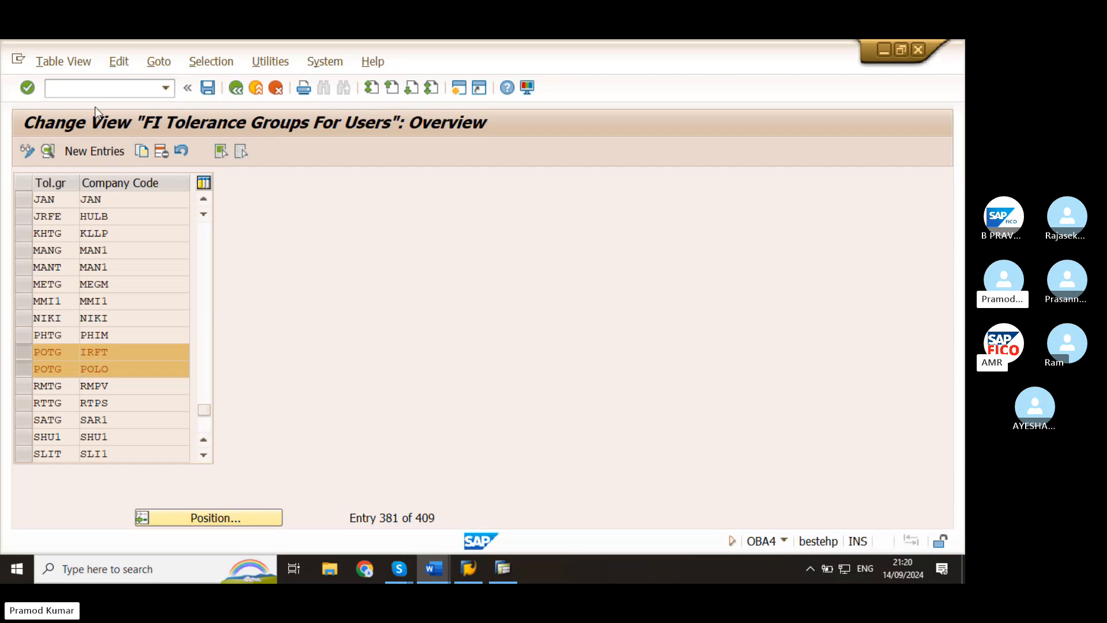
{"action": "type", "text": "F"}
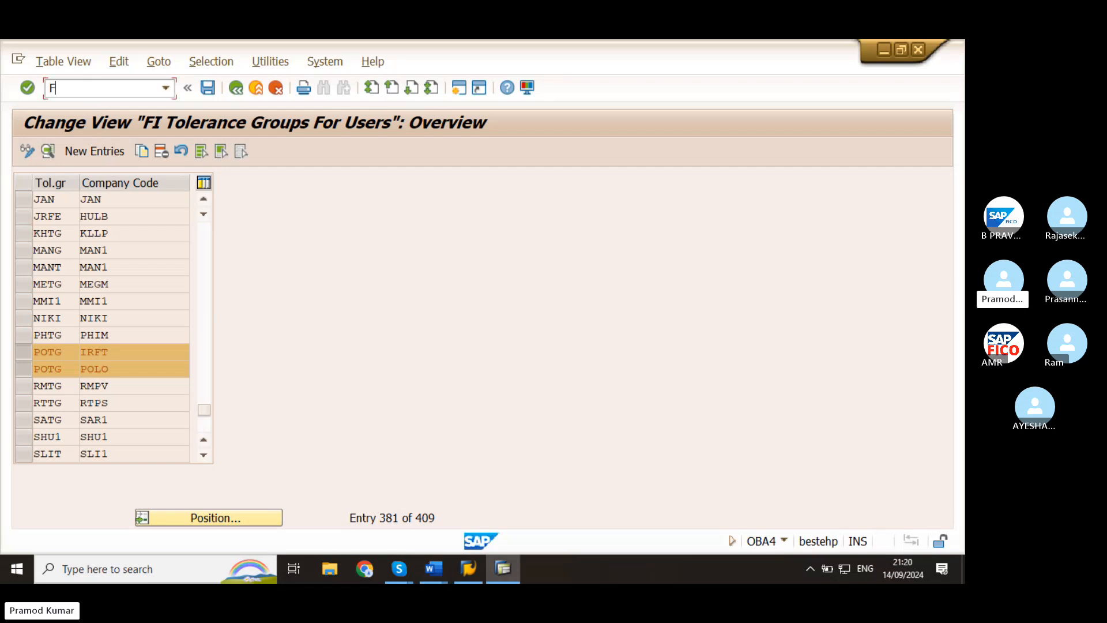
{"action": "type", "text": "S00"}
{"action": "key", "text": "Home"}
{"action": "type", "text": "/N"}
{"action": "key", "text": "Return"}
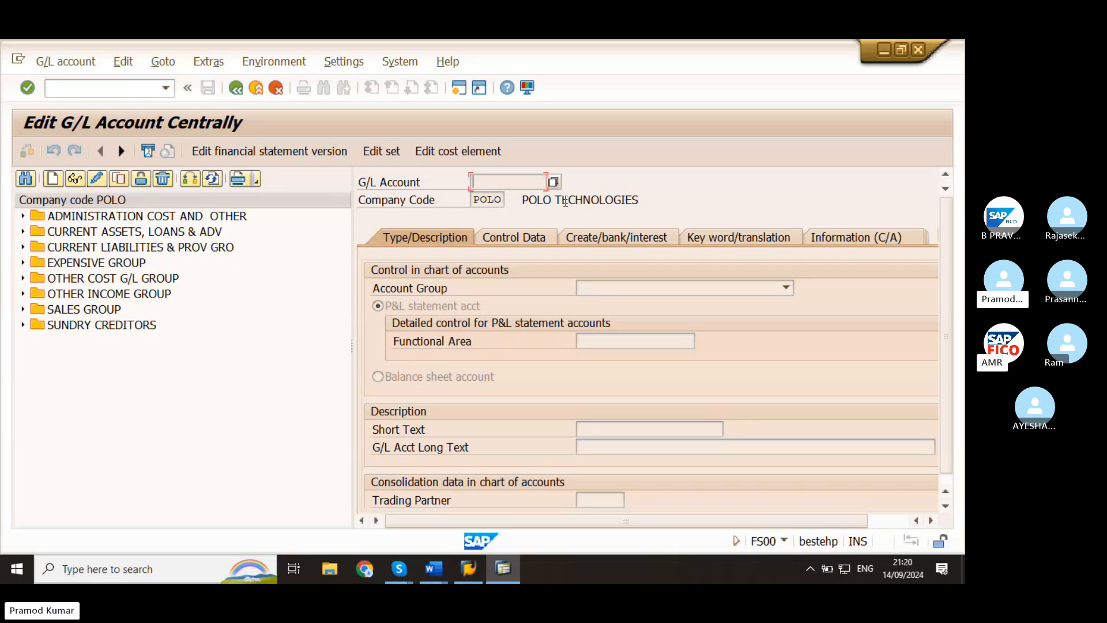
{"action": "left_click_drag", "start_coordinate": [526, 202], "coordinate": [666, 199]}
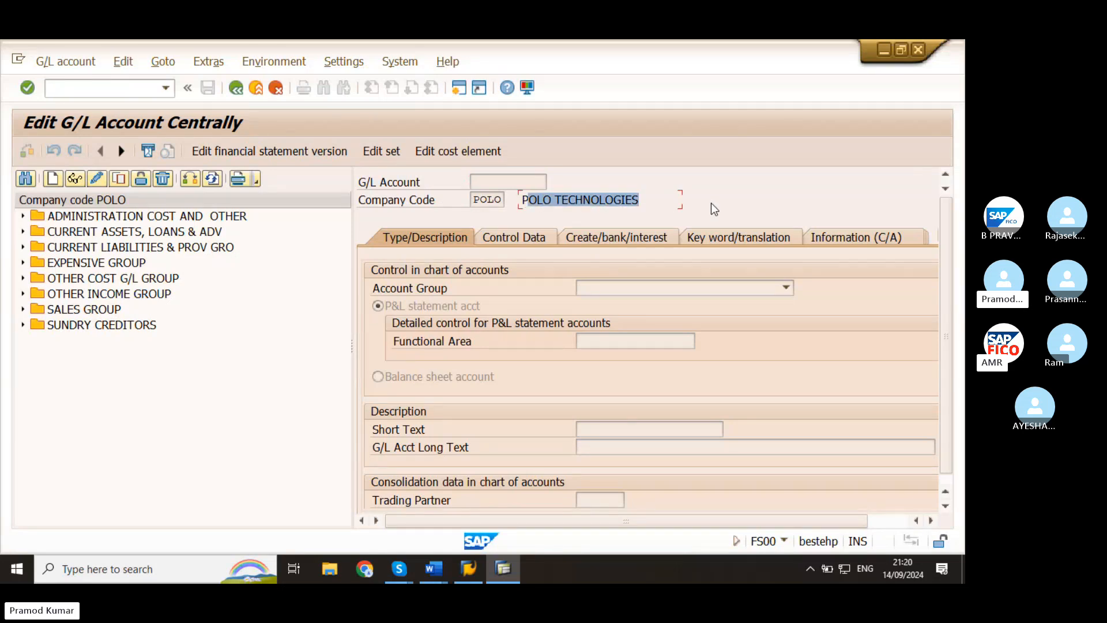
Step: Find the last account under CURRENT ASSETS, LOANS & ADV and start creating G/L account 200121 in company code POLO
{"action": "left_click", "coordinate": [23, 232]}
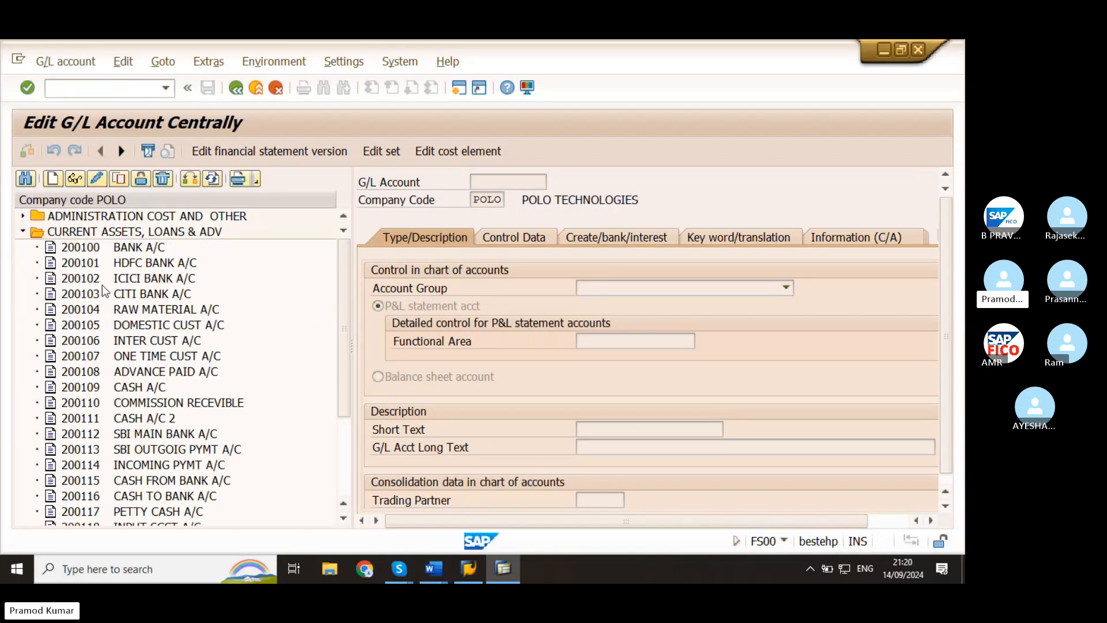
{"action": "scroll", "coordinate": [348, 295], "scroll_direction": "down", "scroll_amount": 3}
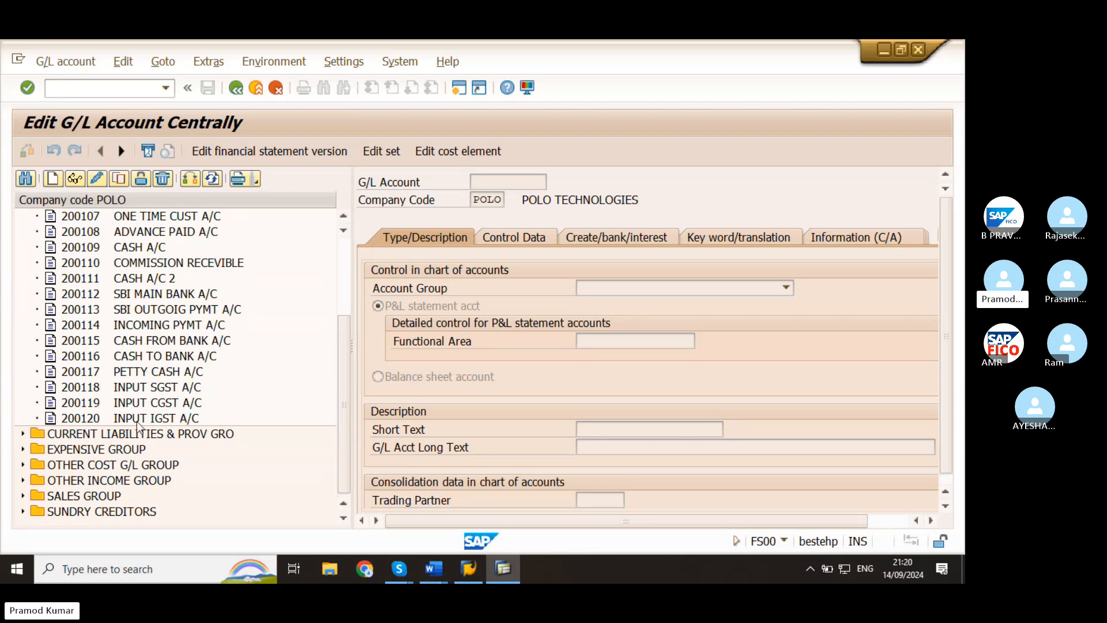
{"action": "left_click", "coordinate": [103, 419]}
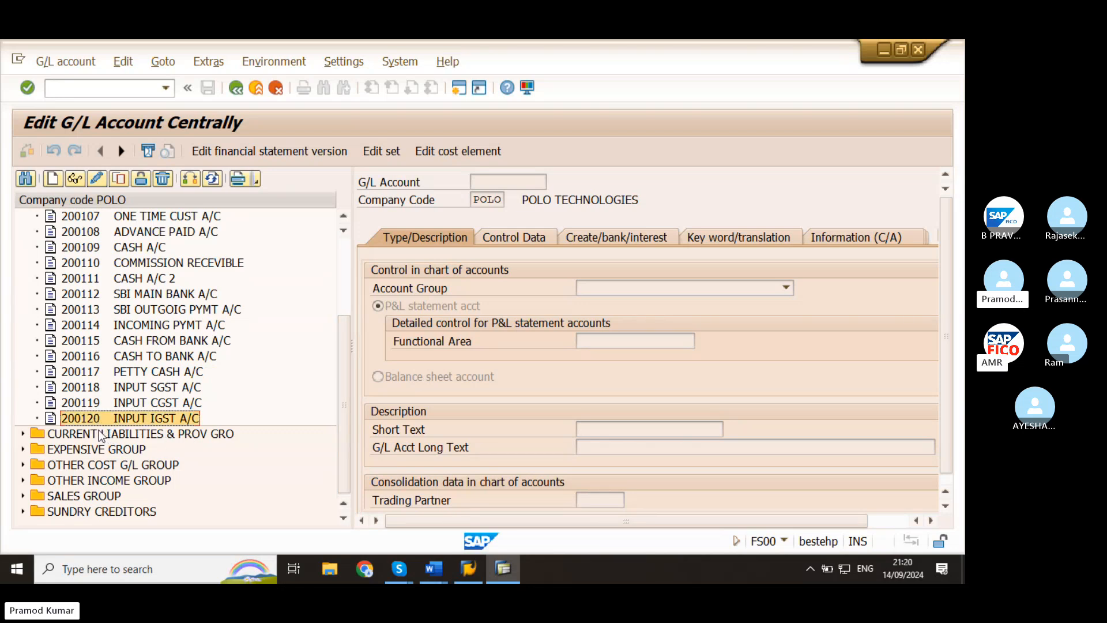
{"action": "left_click", "coordinate": [52, 179]}
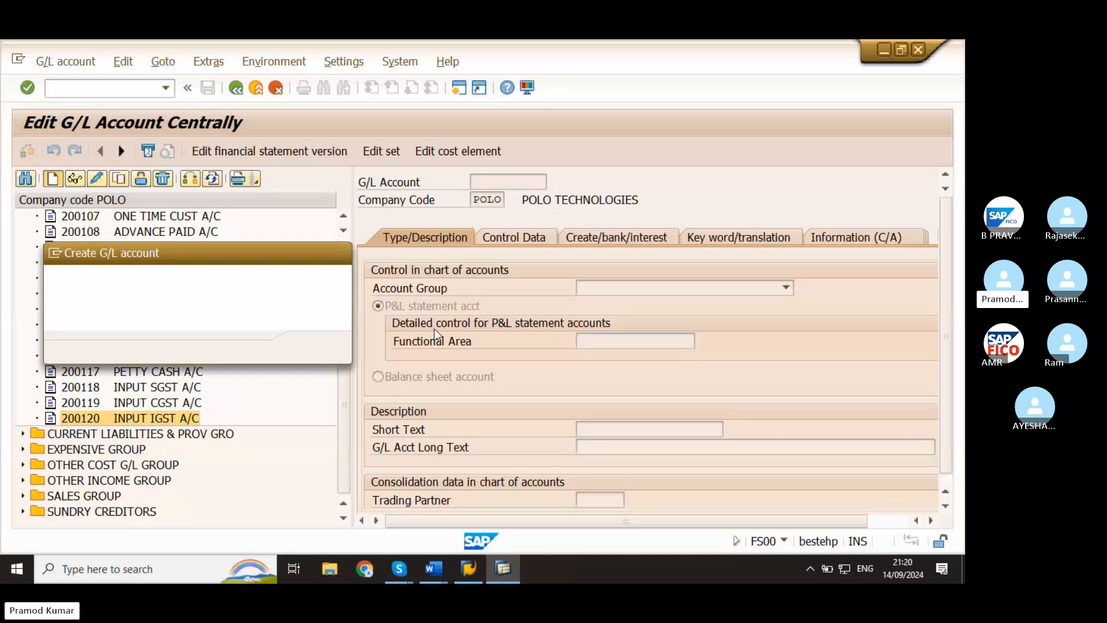
{"action": "type", "text": "20"}
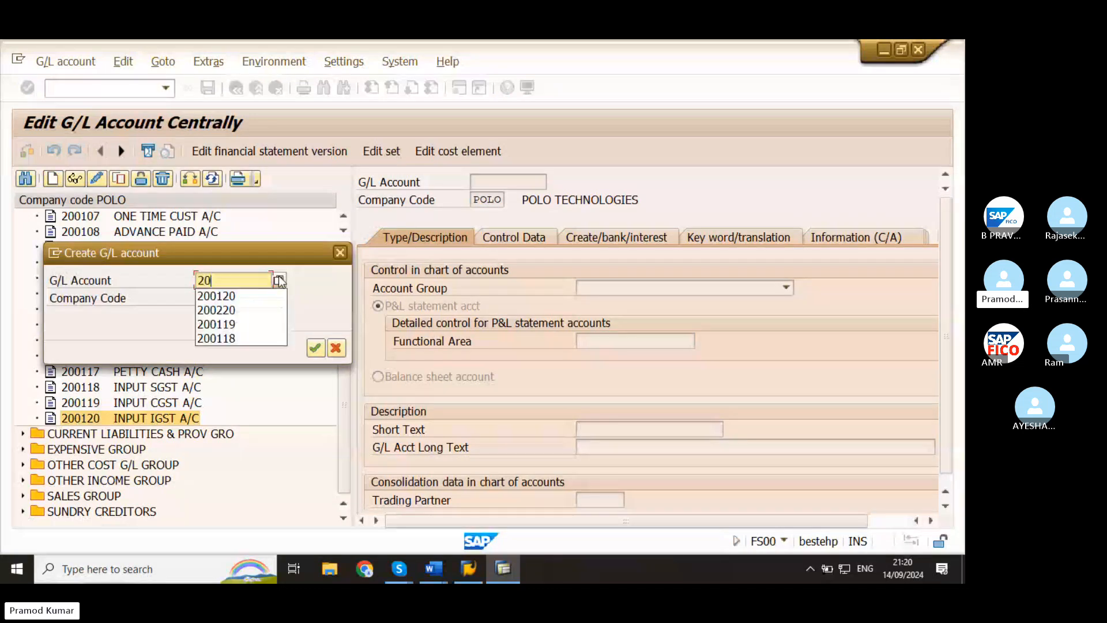
{"action": "type", "text": "0121"}
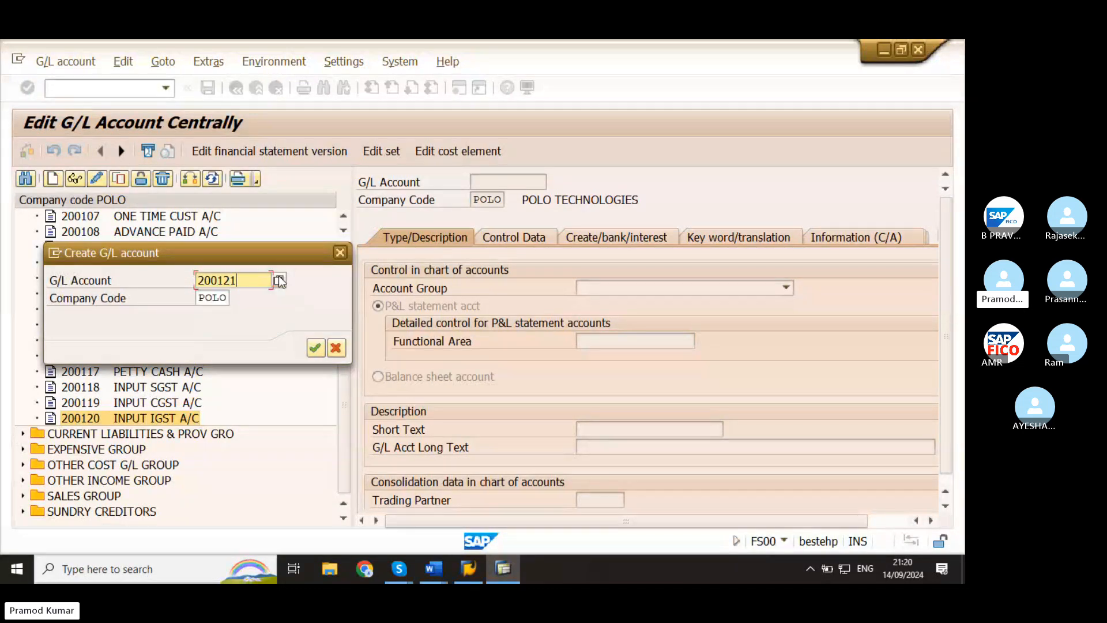
{"action": "key", "text": "Return"}
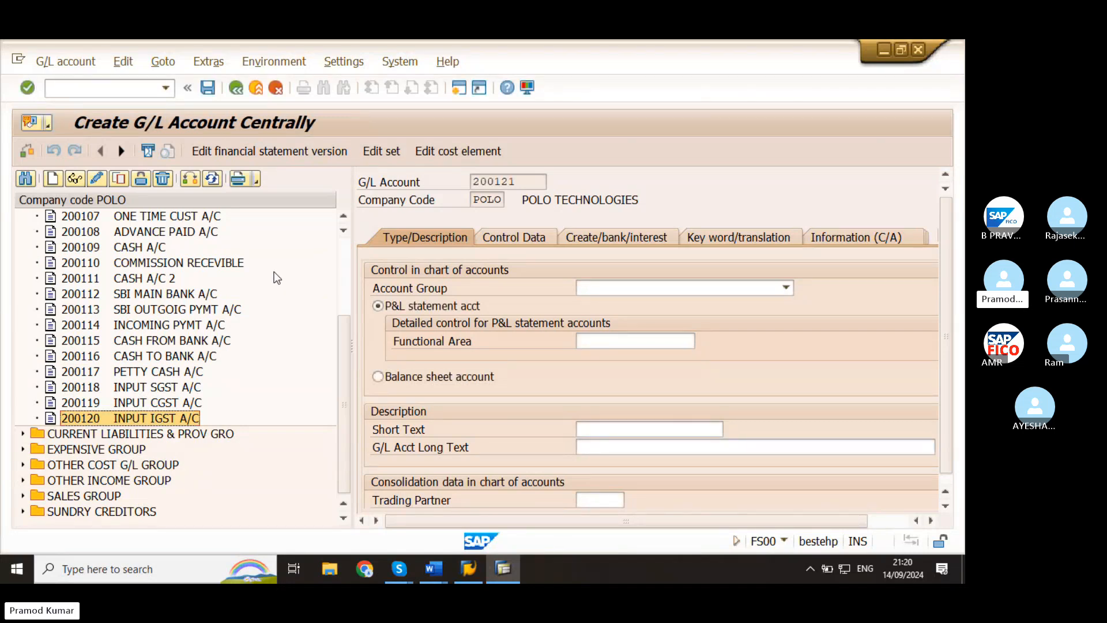
Step: Assign the new G/L account to account group CURRENT ASSETS, LOANS & ADV and classify it as a balance sheet account
{"action": "left_click", "coordinate": [607, 287]}
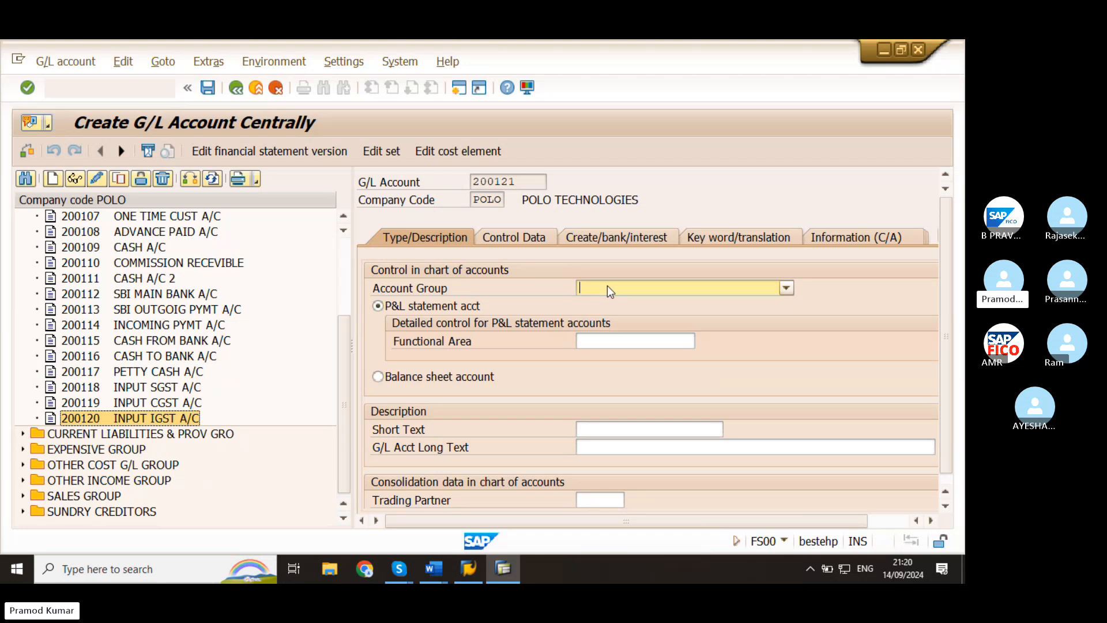
{"action": "left_click", "coordinate": [622, 332]}
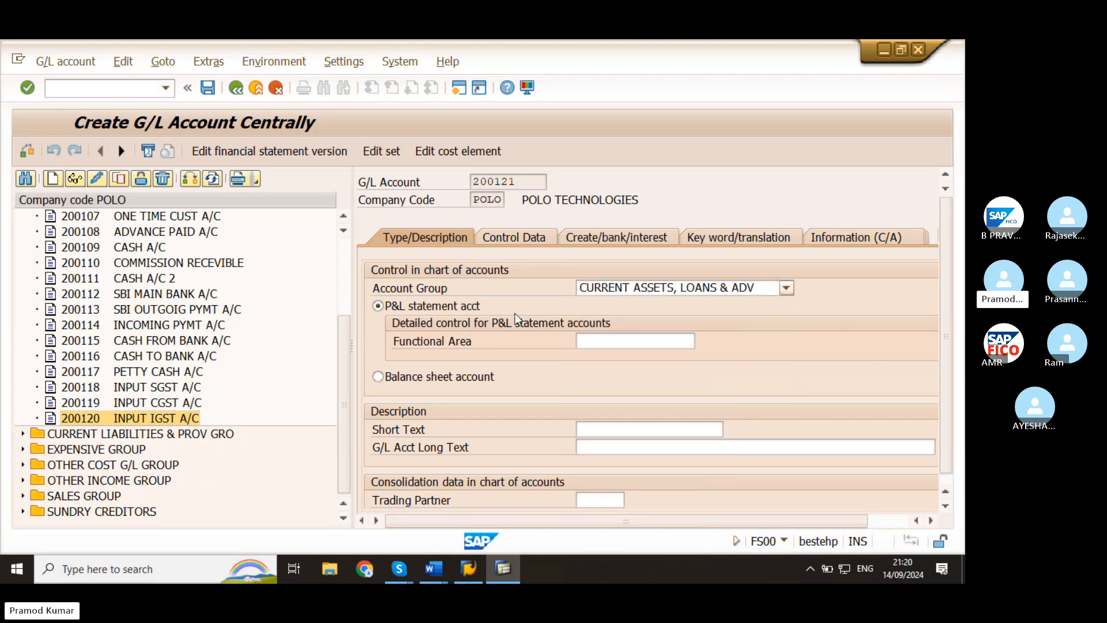
{"action": "left_click", "coordinate": [405, 376]}
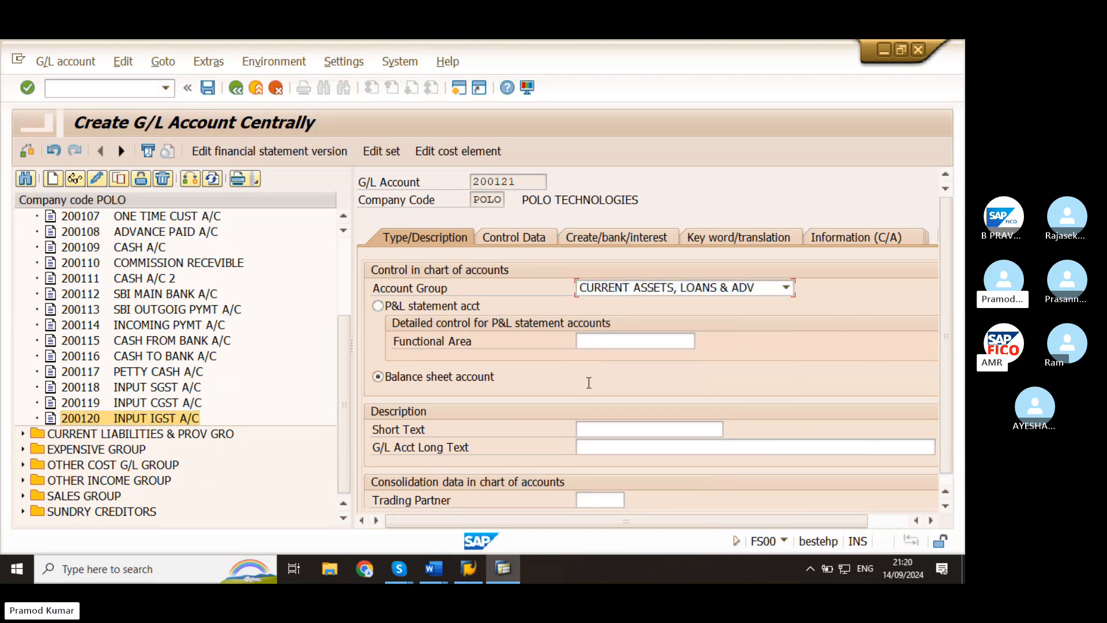
Step: Enter INTER COMPANY REVBLE as the short text of G/L account 200121
{"action": "left_click", "coordinate": [579, 430]}
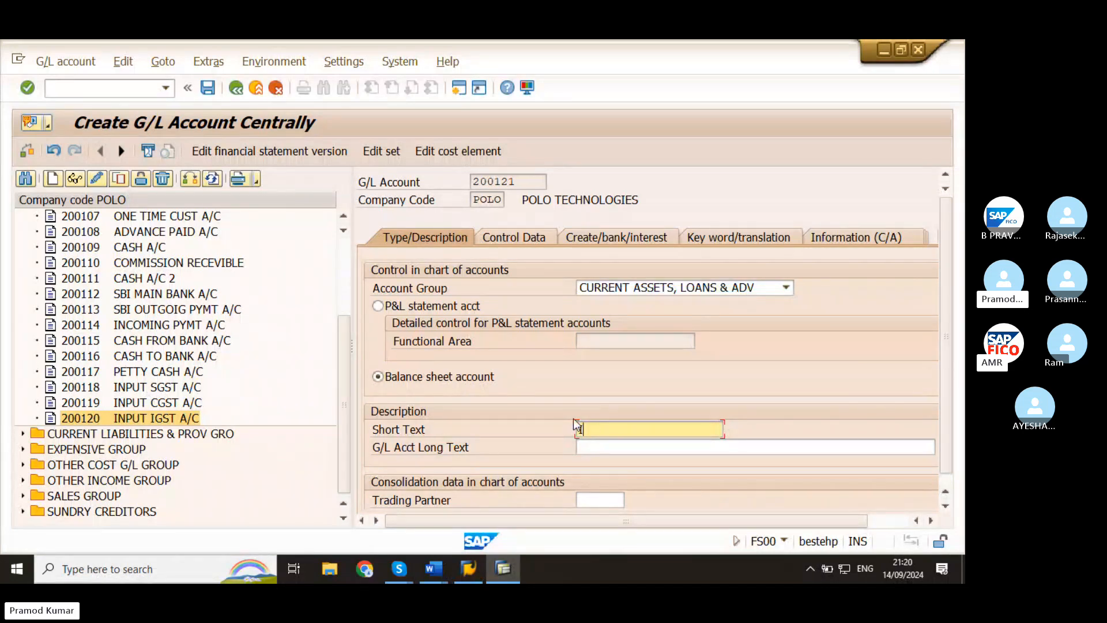
{"action": "type", "text": "INTER COMPANY RE"}
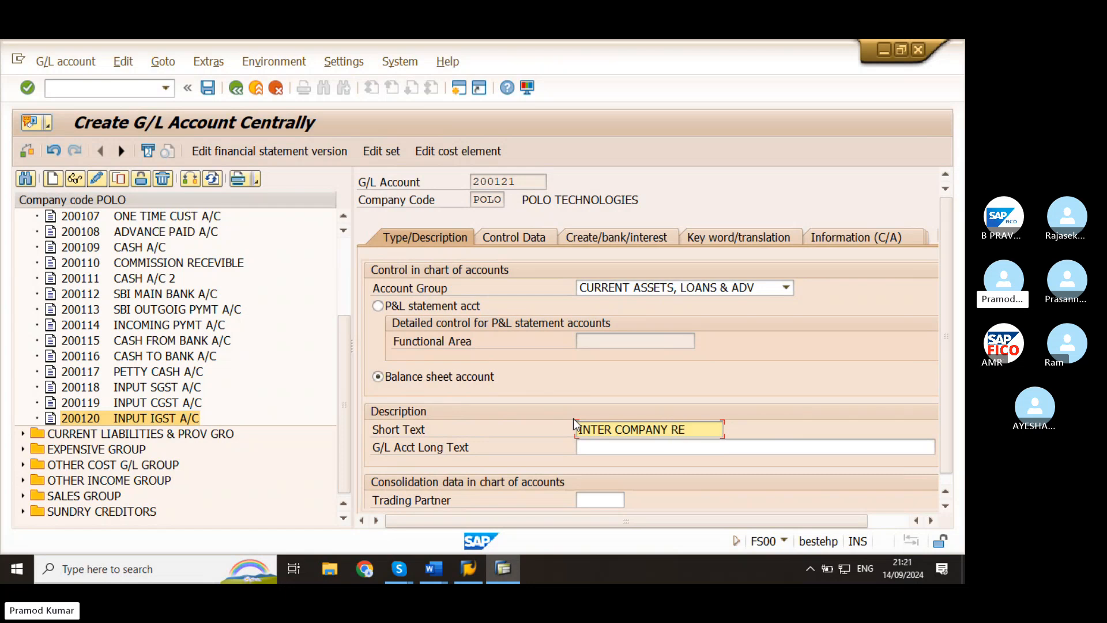
{"action": "type", "text": "VBLE"}
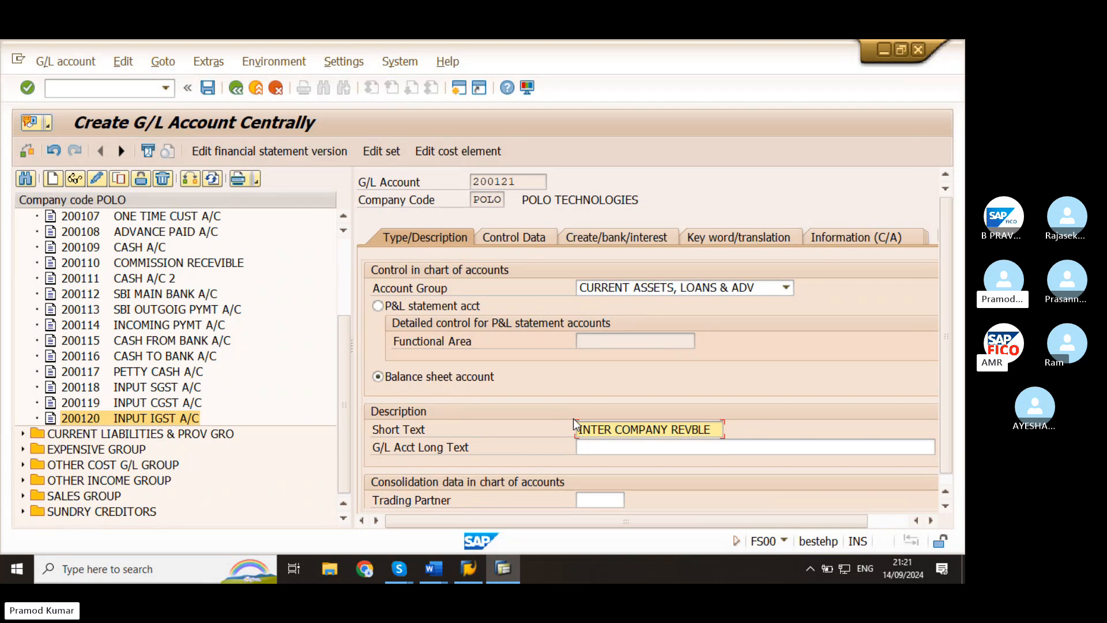
Step: Reuse the short text for the G/L account long text and complete it as INTER COMPANY RECEIVABLE A/C
{"action": "left_click_drag", "start_coordinate": [715, 429], "coordinate": [576, 429]}
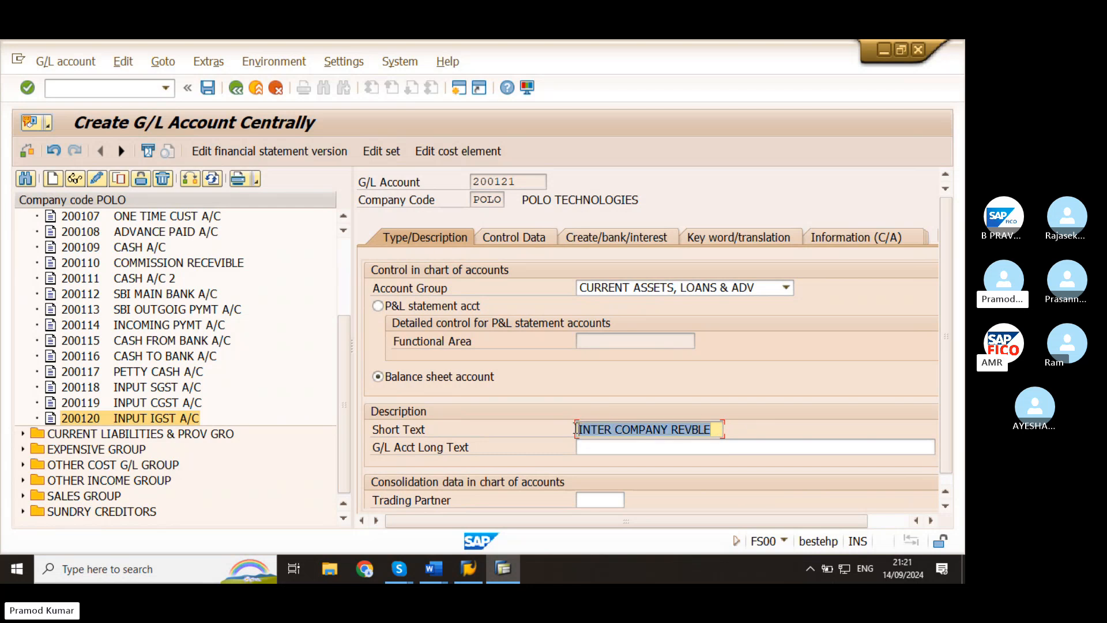
{"action": "key", "text": "ctrl+c"}
{"action": "left_click", "coordinate": [618, 450]}
{"action": "key", "text": "ctrl+v"}
{"action": "key", "text": "ctrl+shift+Left"}
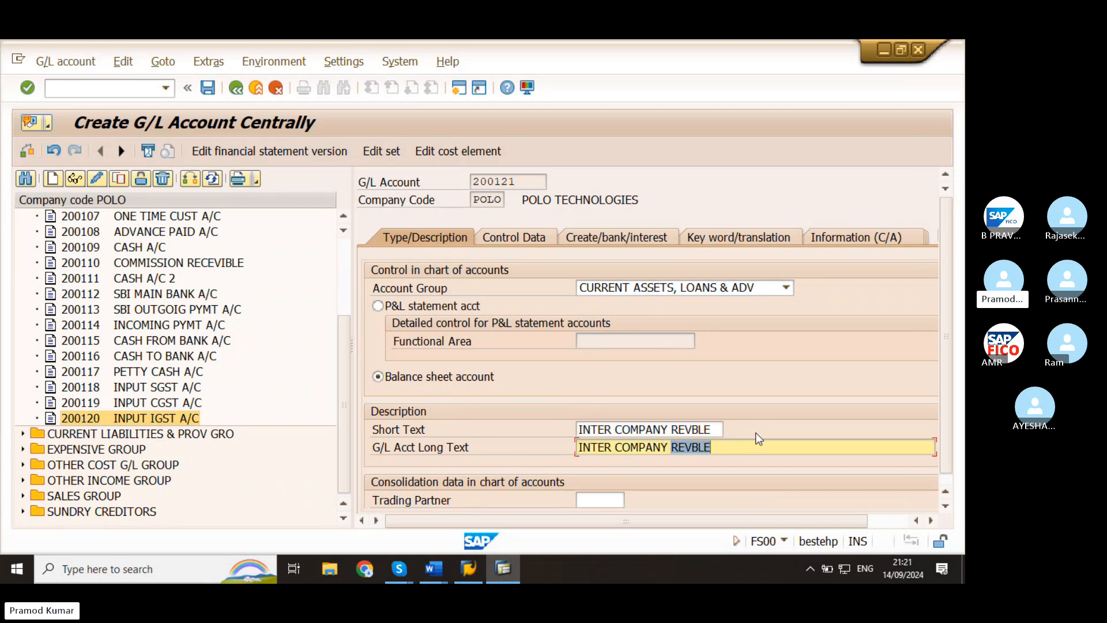
{"action": "type", "text": "REC"}
{"action": "type", "text": "EV"}
{"action": "type", "text": "I"}
{"action": "key", "text": "BackSpace"}
{"action": "key", "text": "BackSpace"}
{"action": "type", "text": "I"}
{"action": "key", "text": "BackSpace"}
{"action": "type", "text": "IVA"}
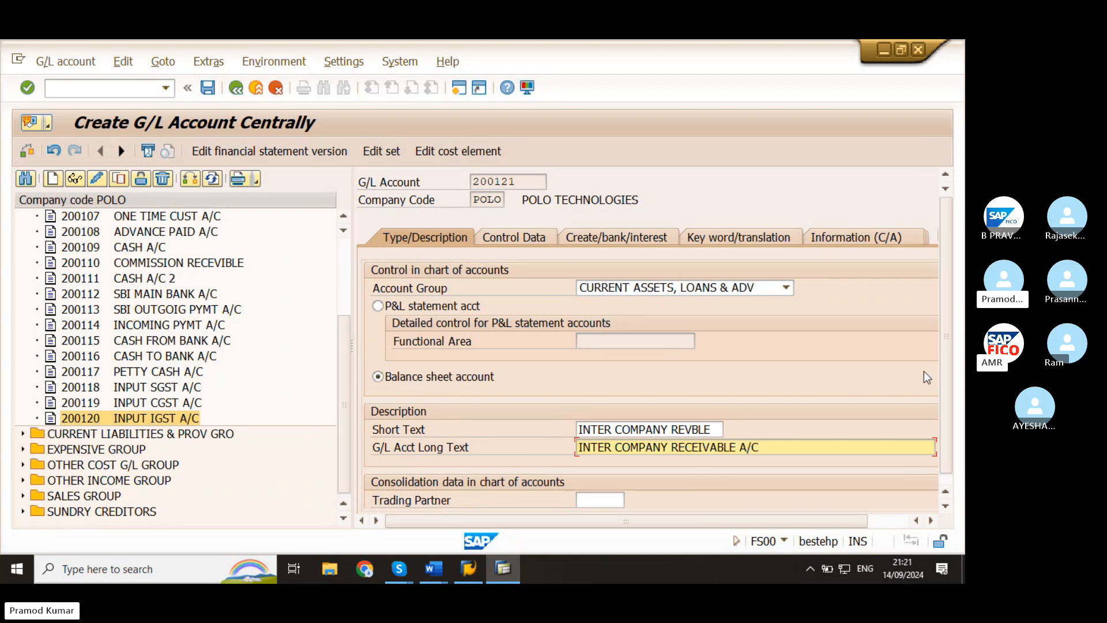
Step: Enable line item display and enter sort key 001 in the control data of G/L account 200121
{"action": "scroll", "coordinate": [948, 372], "scroll_direction": "down", "scroll_amount": 1}
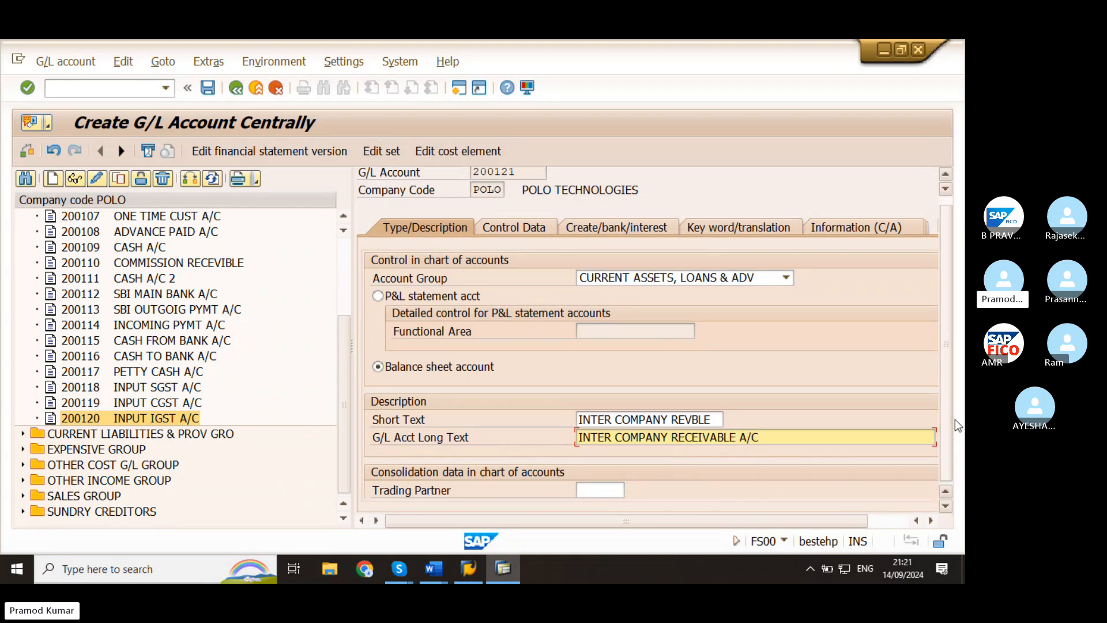
{"action": "left_click", "coordinate": [509, 229]}
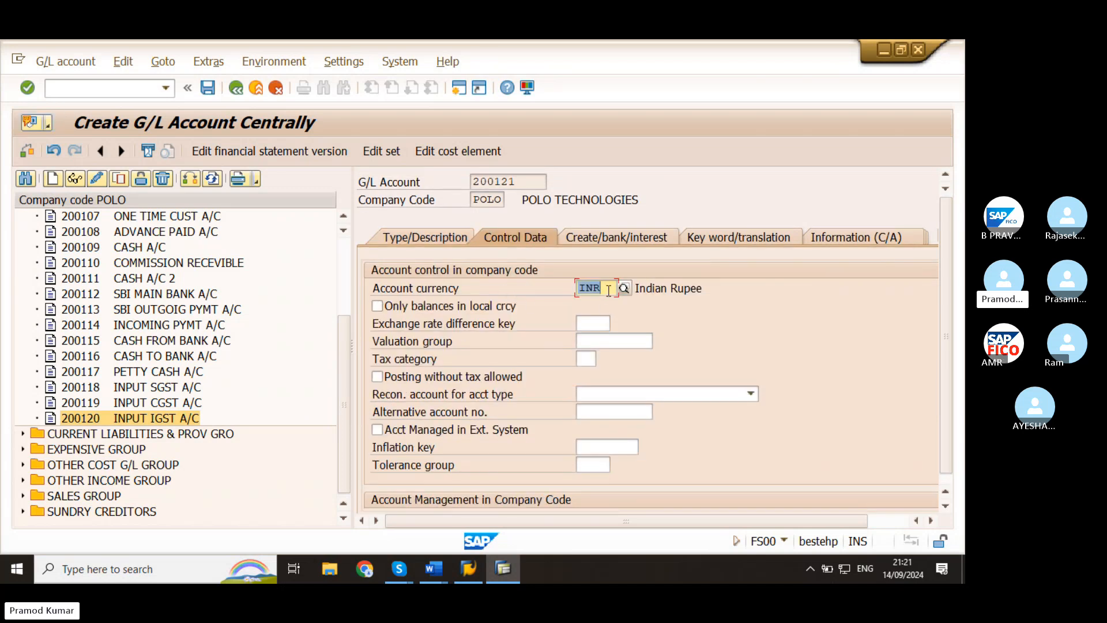
{"action": "scroll", "coordinate": [483, 407], "scroll_direction": "down", "scroll_amount": 1}
{"action": "scroll", "coordinate": [483, 407], "scroll_direction": "down", "scroll_amount": 1}
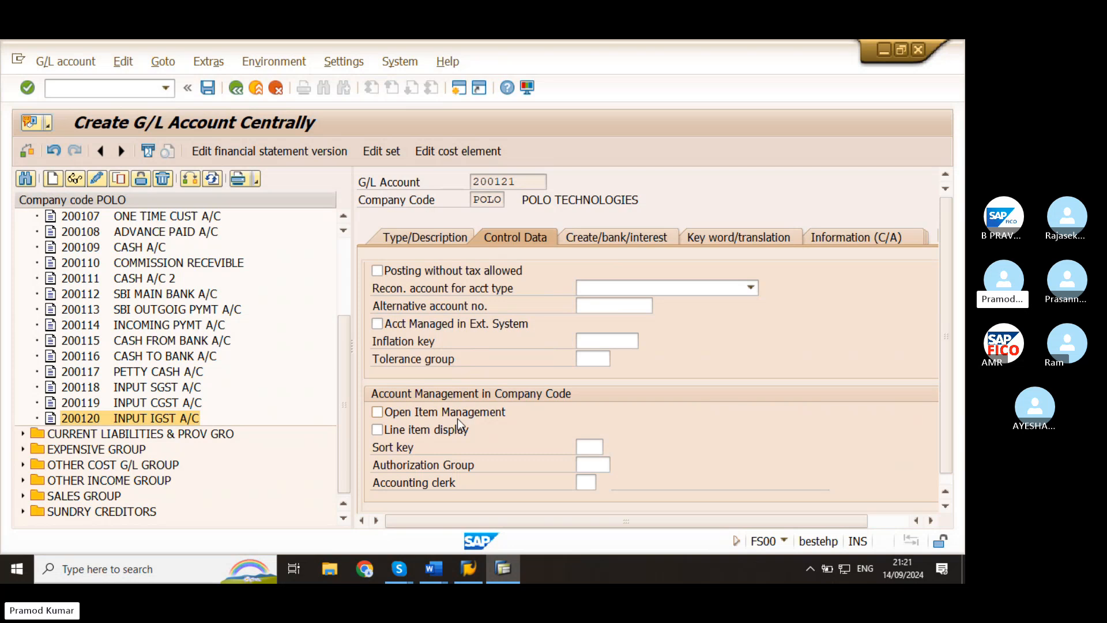
{"action": "left_click", "coordinate": [428, 428]}
{"action": "left_click", "coordinate": [585, 450]}
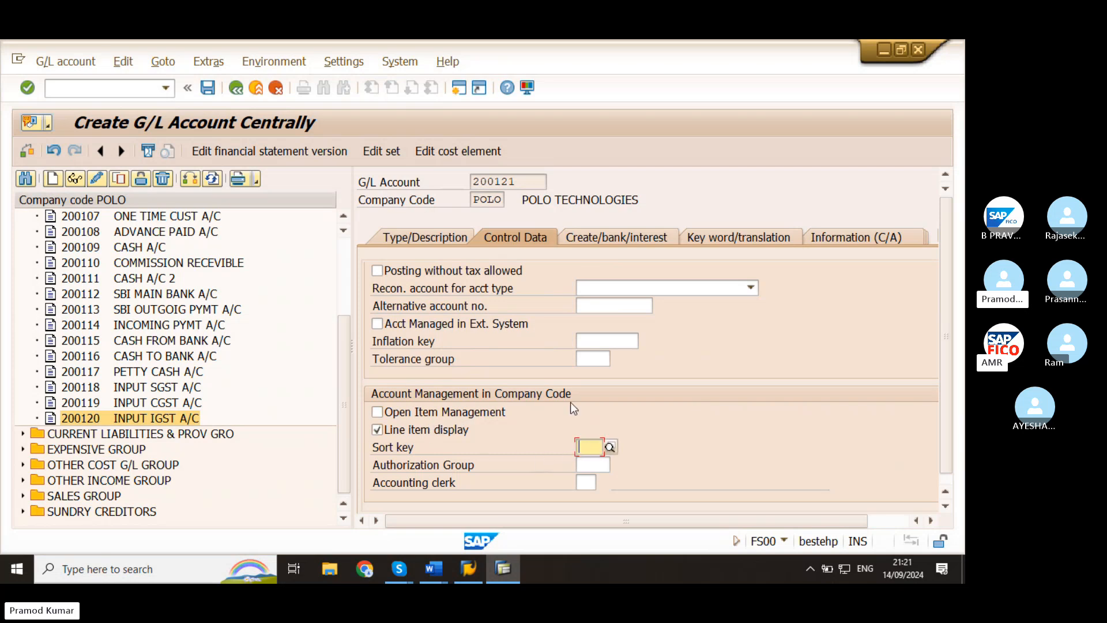
{"action": "type", "text": "001"}
{"action": "left_click", "coordinate": [625, 476]}
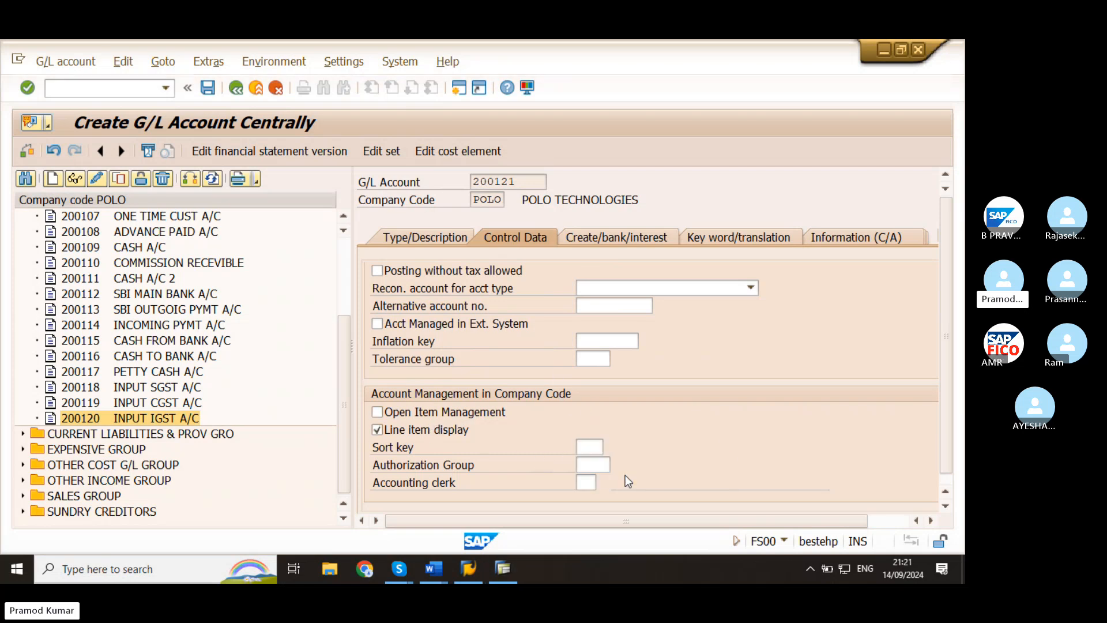
Step: Set the field status group to G001 and save G/L account 200121, accepting the local currency warning
{"action": "left_click", "coordinate": [613, 237]}
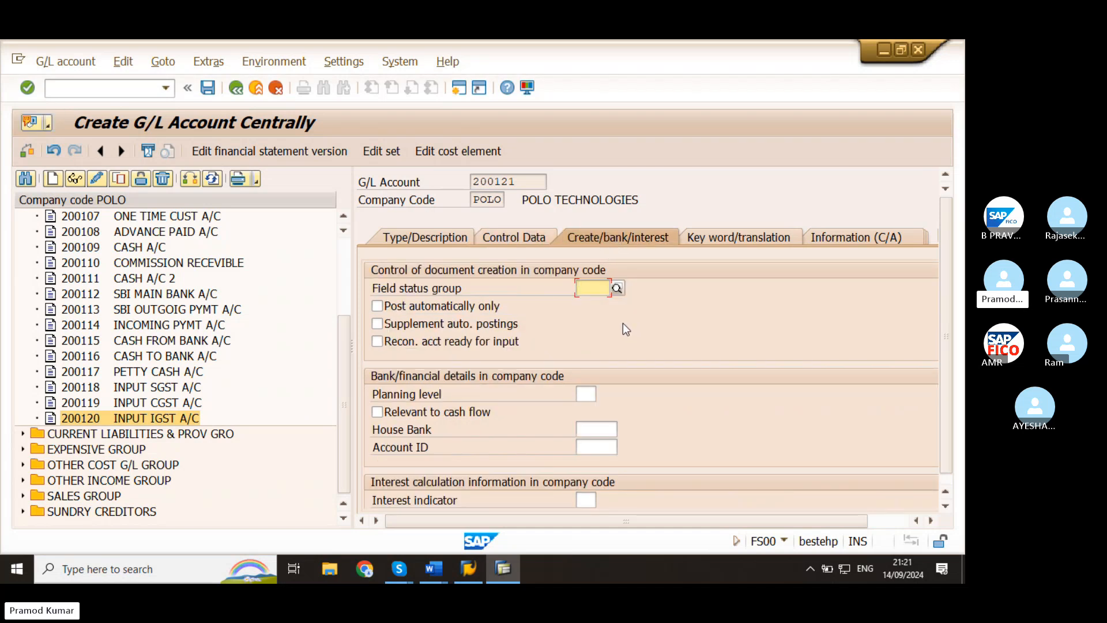
{"action": "type", "text": "G"}
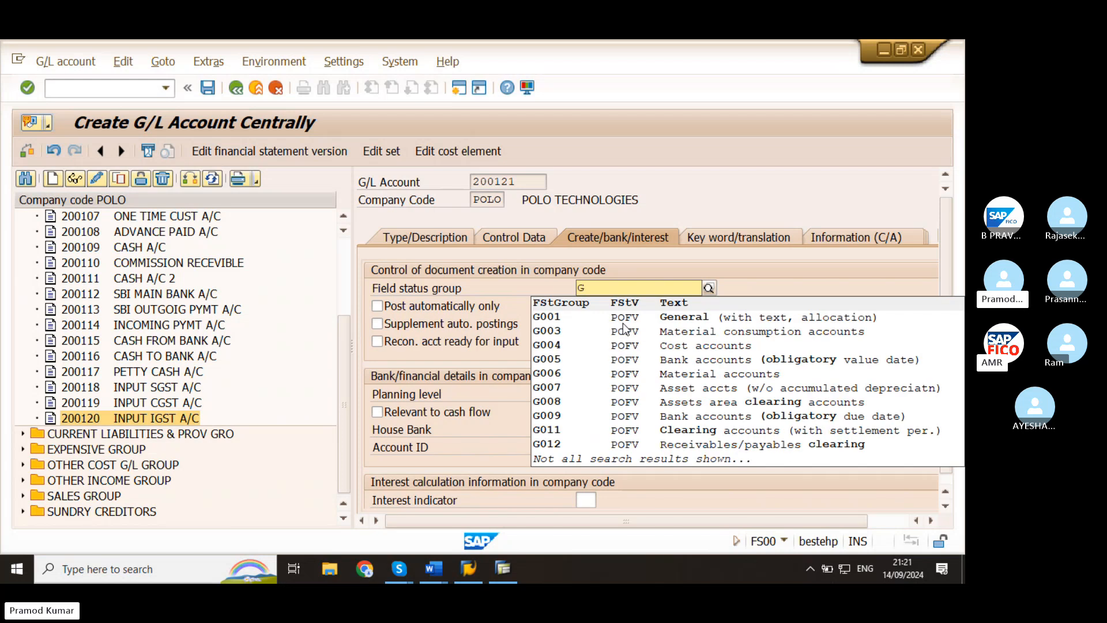
{"action": "left_click", "coordinate": [664, 317]}
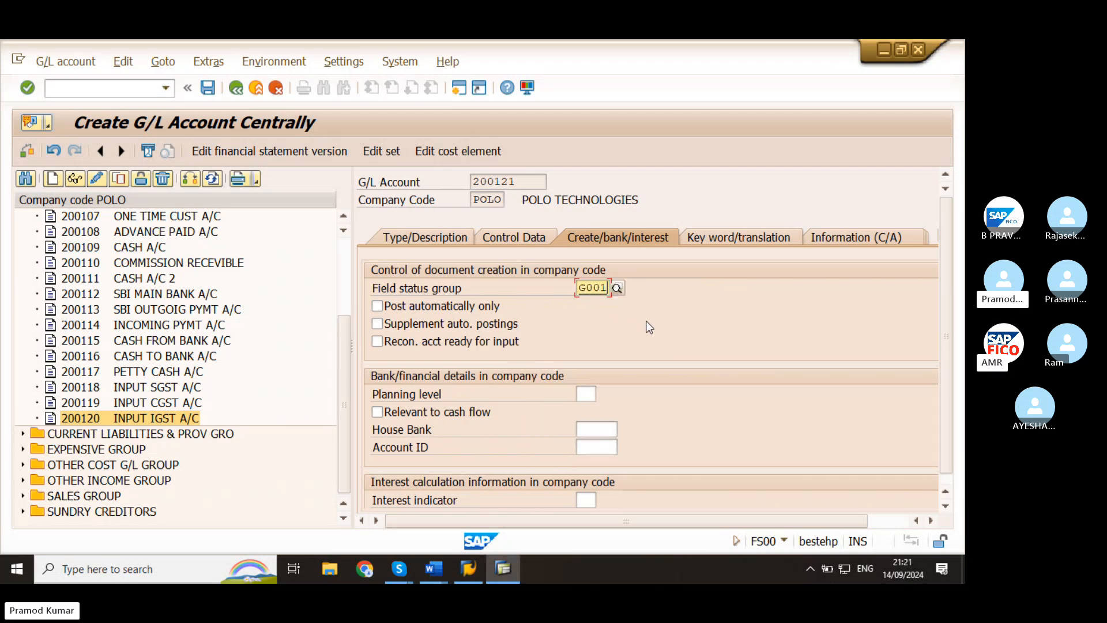
{"action": "left_click", "coordinate": [209, 87]}
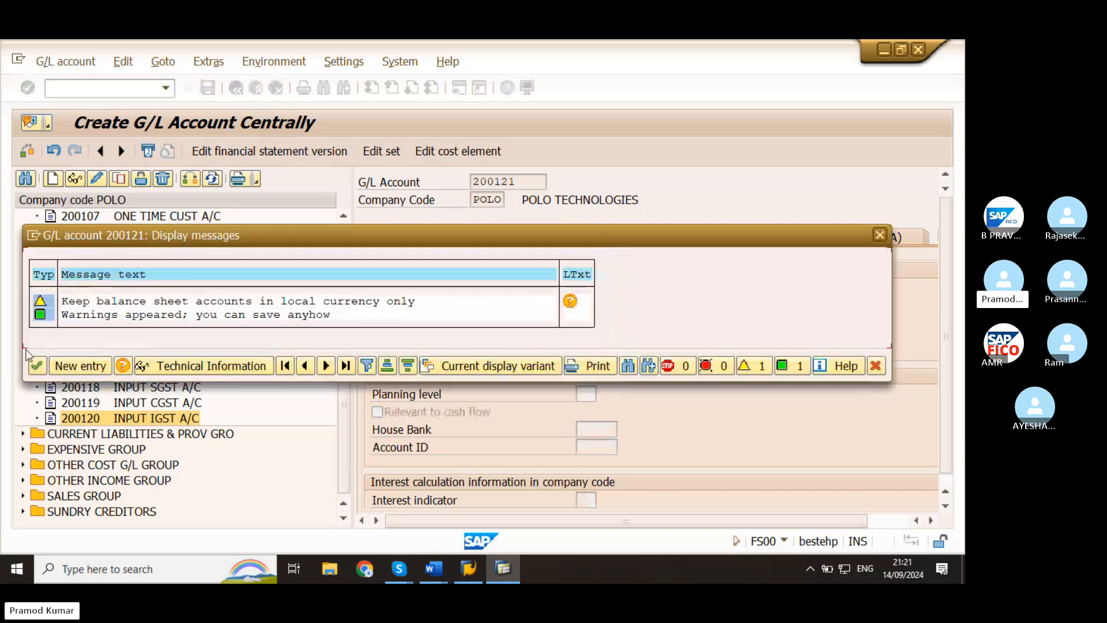
{"action": "left_click", "coordinate": [35, 366]}
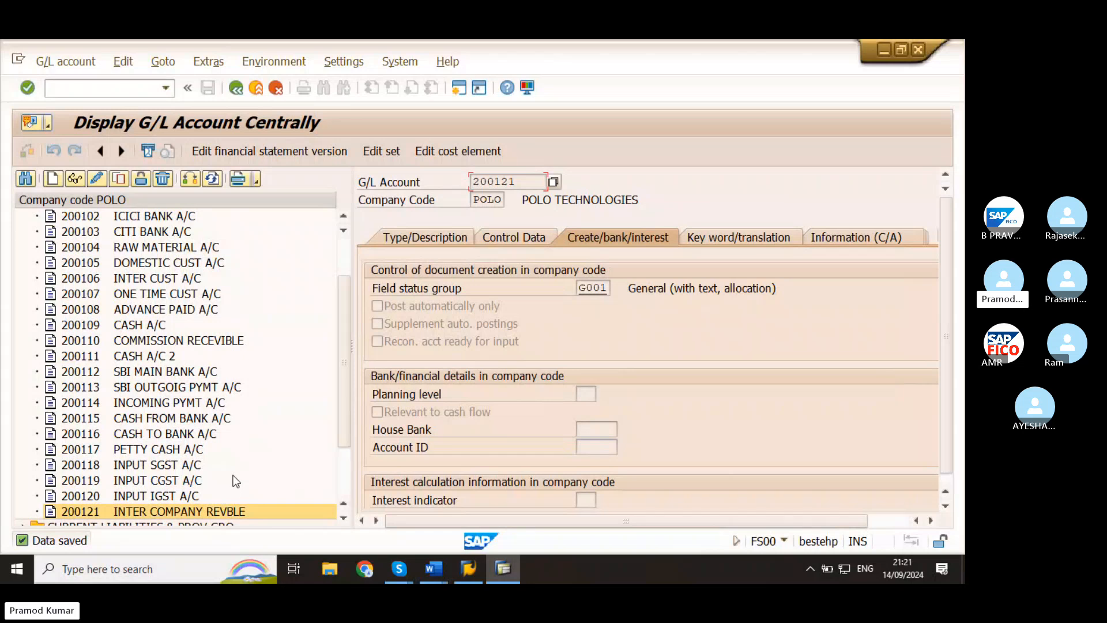
Step: Check the intercompany payable account line in the CROSSCOMPANYPOSTING Word document and return to the POLO account list in SAP
{"action": "left_click", "coordinate": [441, 569]}
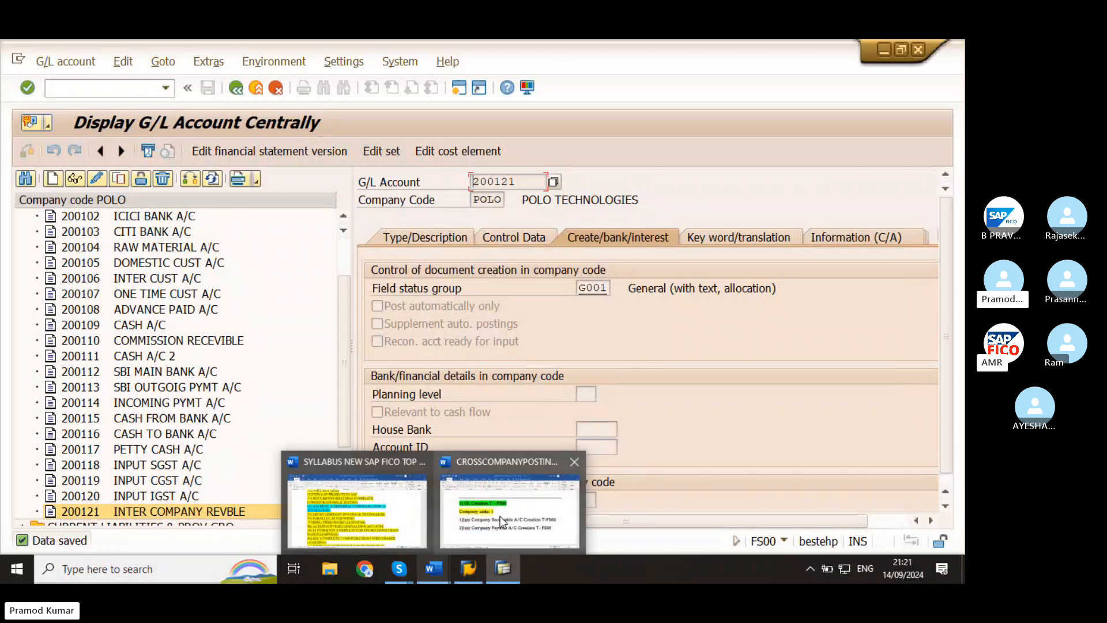
{"action": "left_click", "coordinate": [500, 517]}
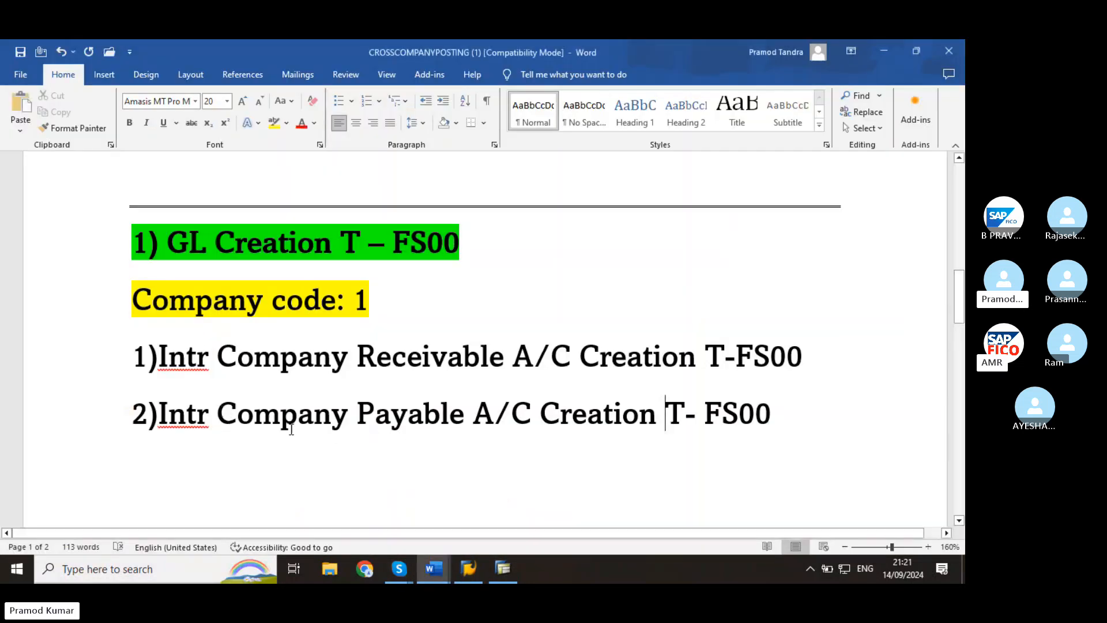
{"action": "left_click", "coordinate": [884, 51]}
{"action": "left_click", "coordinate": [343, 215]}
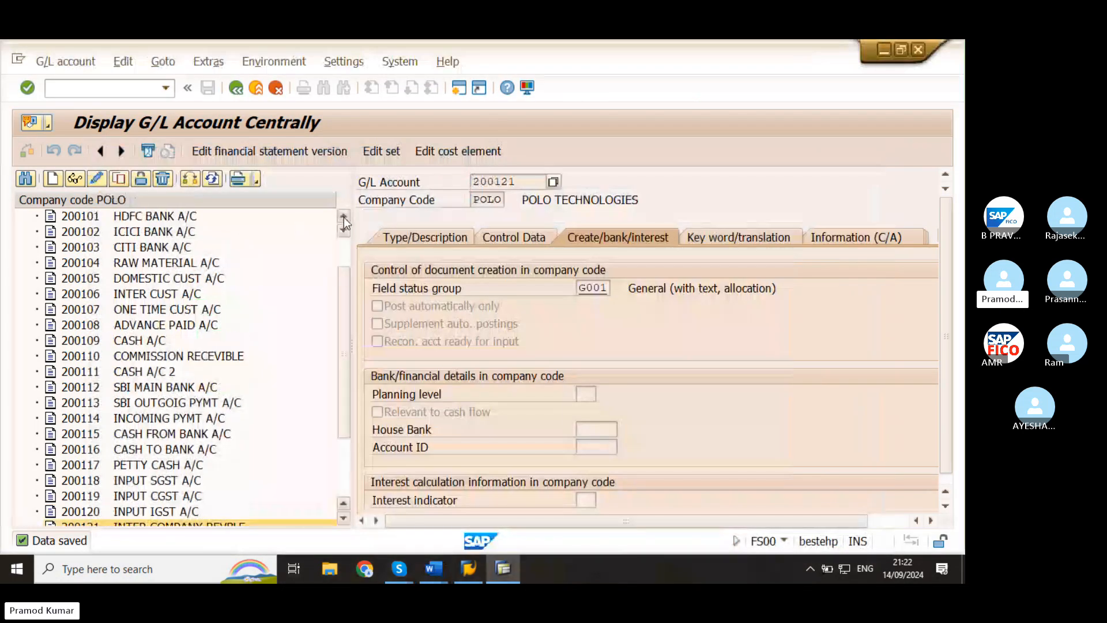
Step: Collapse the current assets accounts and expand CURRENT LIABILITIES & PROV GRO to check the last used payable account number
{"action": "left_click", "coordinate": [343, 216]}
{"action": "left_click", "coordinate": [343, 216]}
{"action": "left_click", "coordinate": [24, 216]}
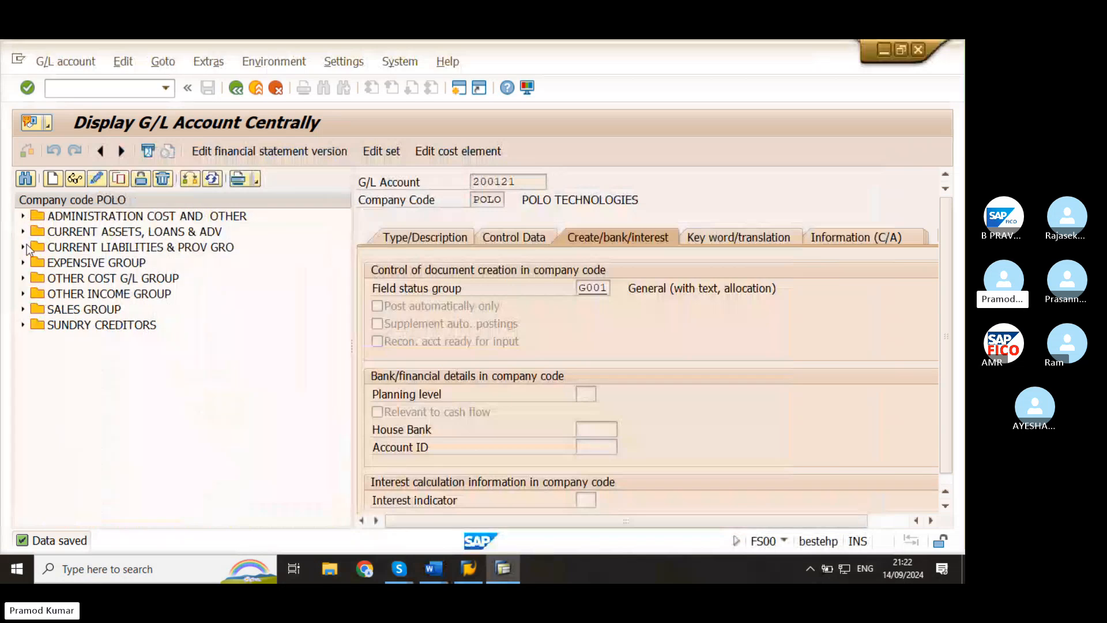
{"action": "left_click", "coordinate": [23, 247]}
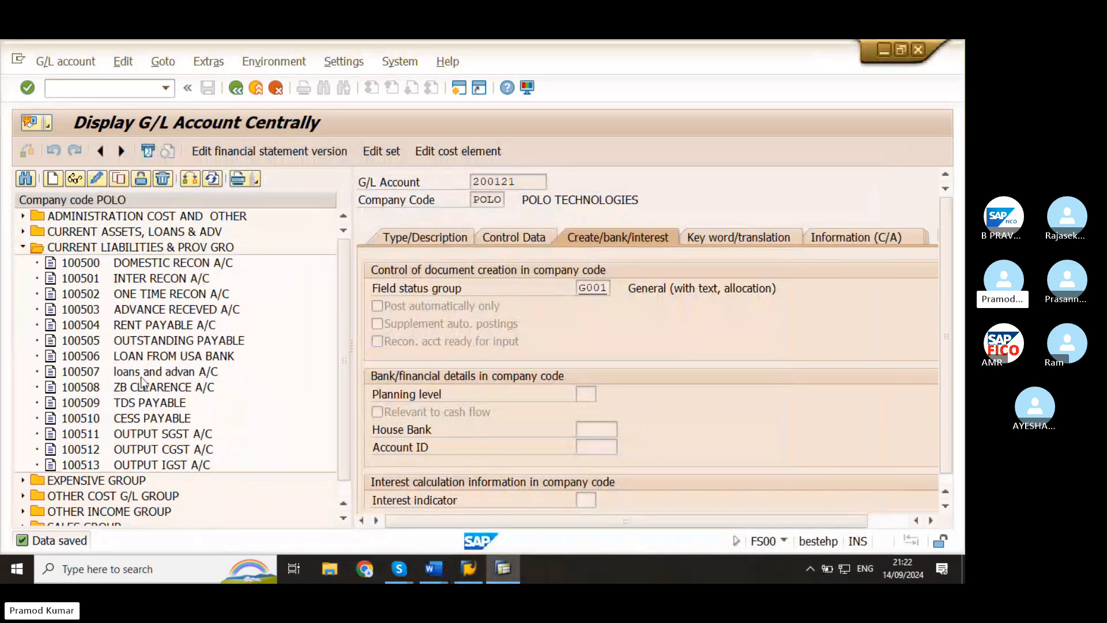
{"action": "left_click", "coordinate": [94, 466]}
{"action": "left_click", "coordinate": [74, 180]}
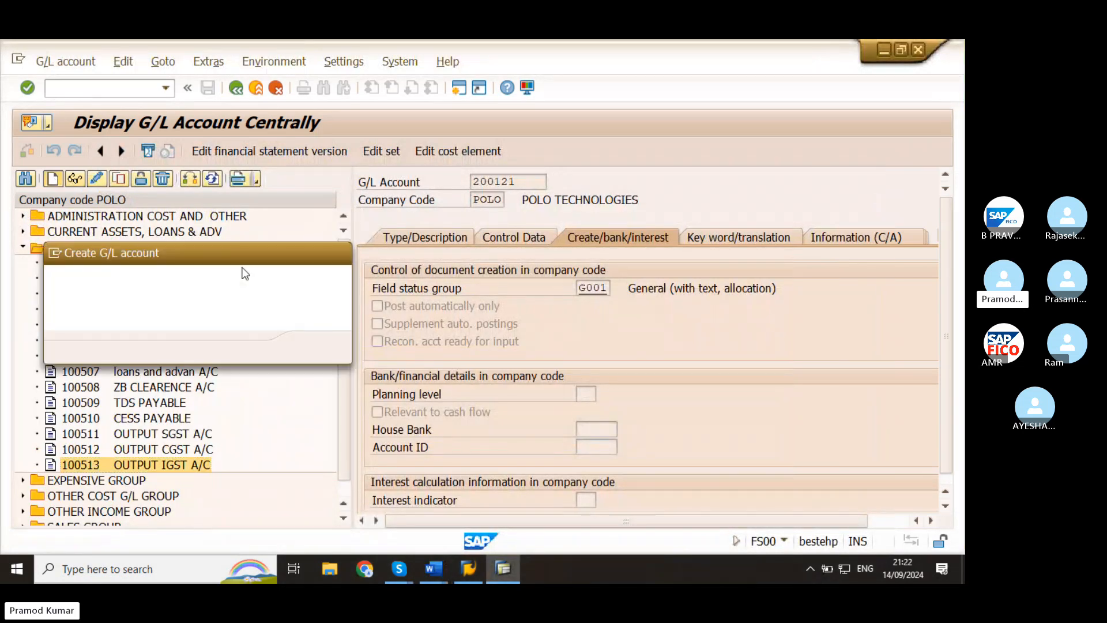
{"action": "type", "text": "100"}
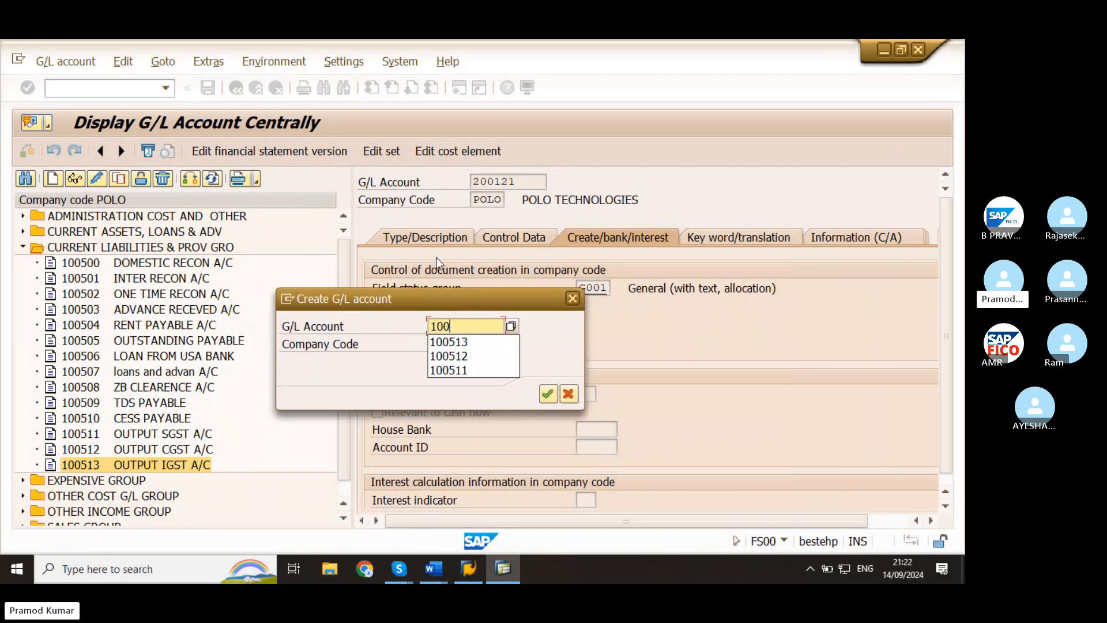
{"action": "left_click", "coordinate": [469, 342]}
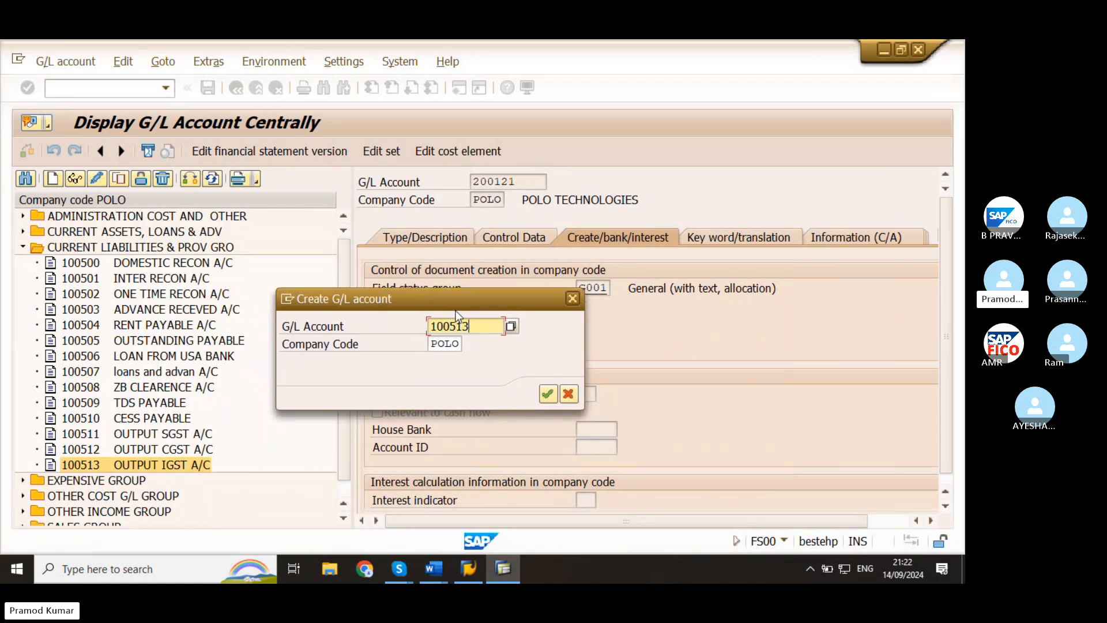
{"action": "type", "text": "4"}
{"action": "key", "text": "Tab"}
{"action": "left_click", "coordinate": [547, 394]}
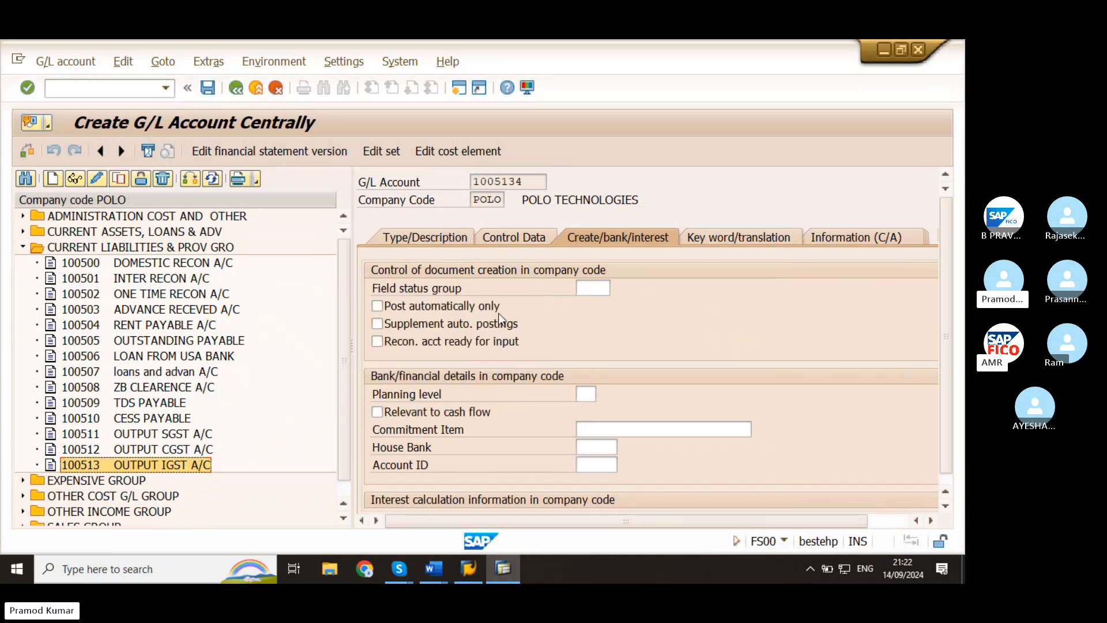
{"action": "left_click", "coordinate": [433, 243]}
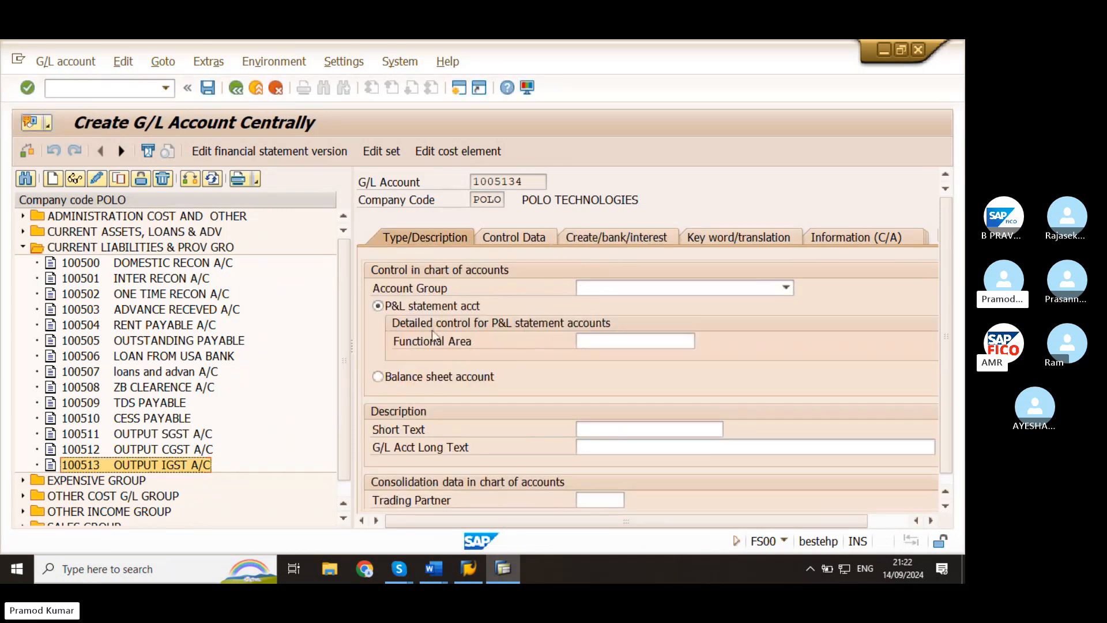
{"action": "left_click", "coordinate": [404, 379]}
{"action": "left_click", "coordinate": [645, 286]}
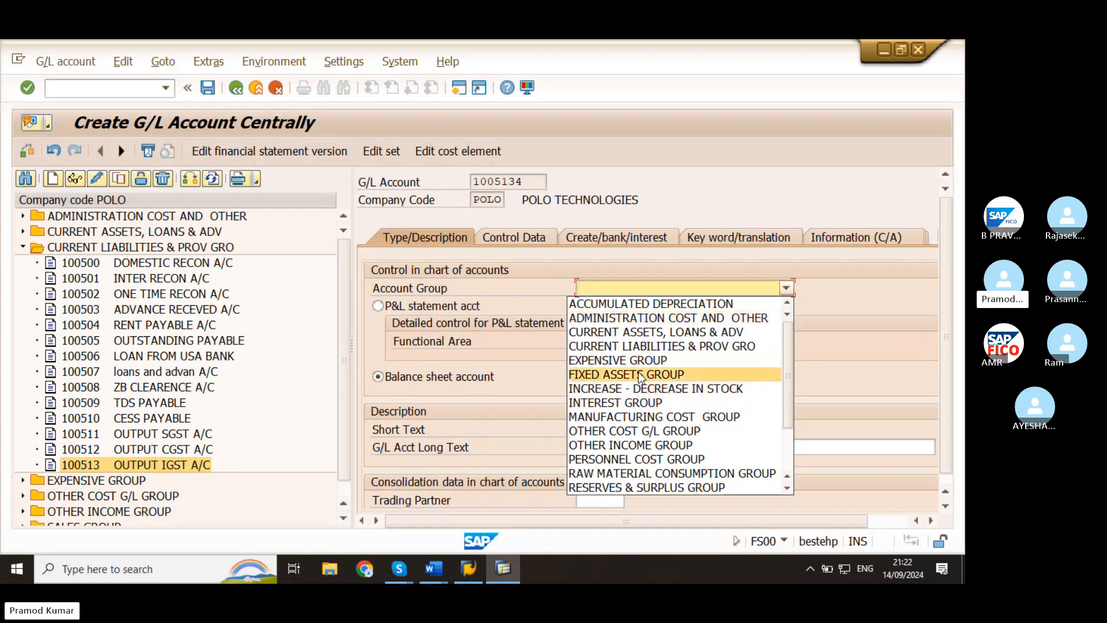
{"action": "left_click", "coordinate": [639, 346]}
{"action": "left_click", "coordinate": [589, 431]}
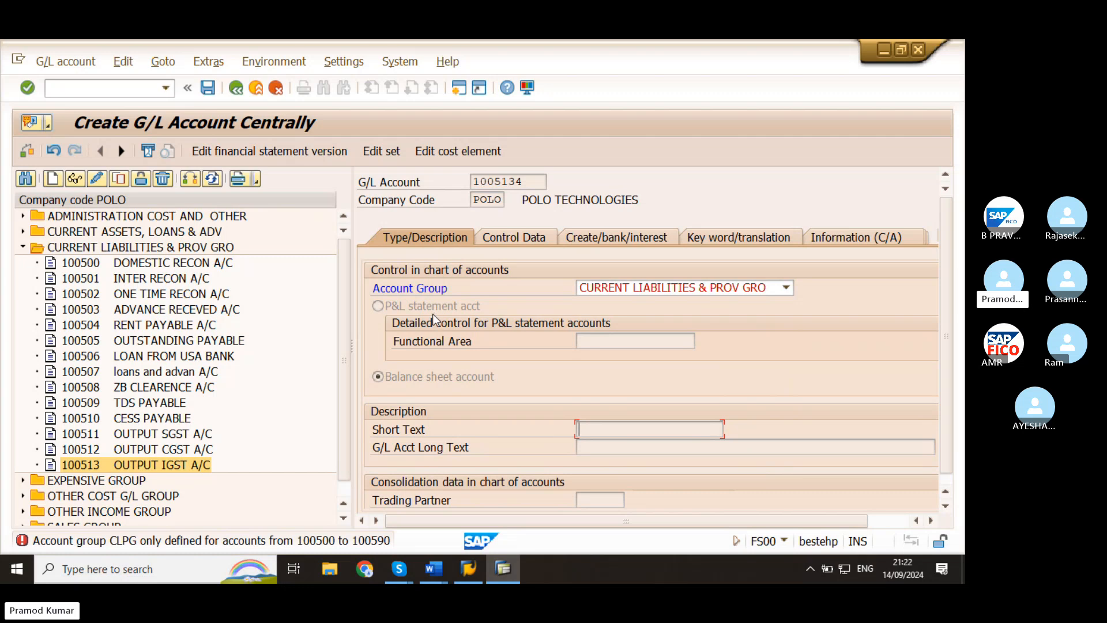
{"action": "left_click", "coordinate": [520, 182]}
{"action": "key", "text": "Return"}
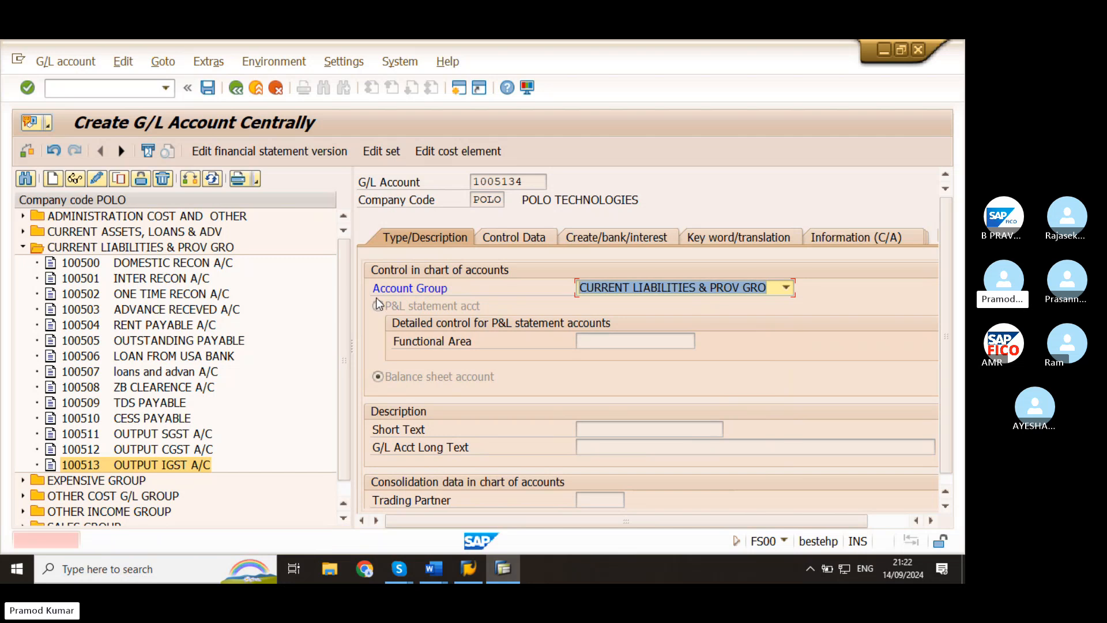
{"action": "left_click", "coordinate": [525, 182]}
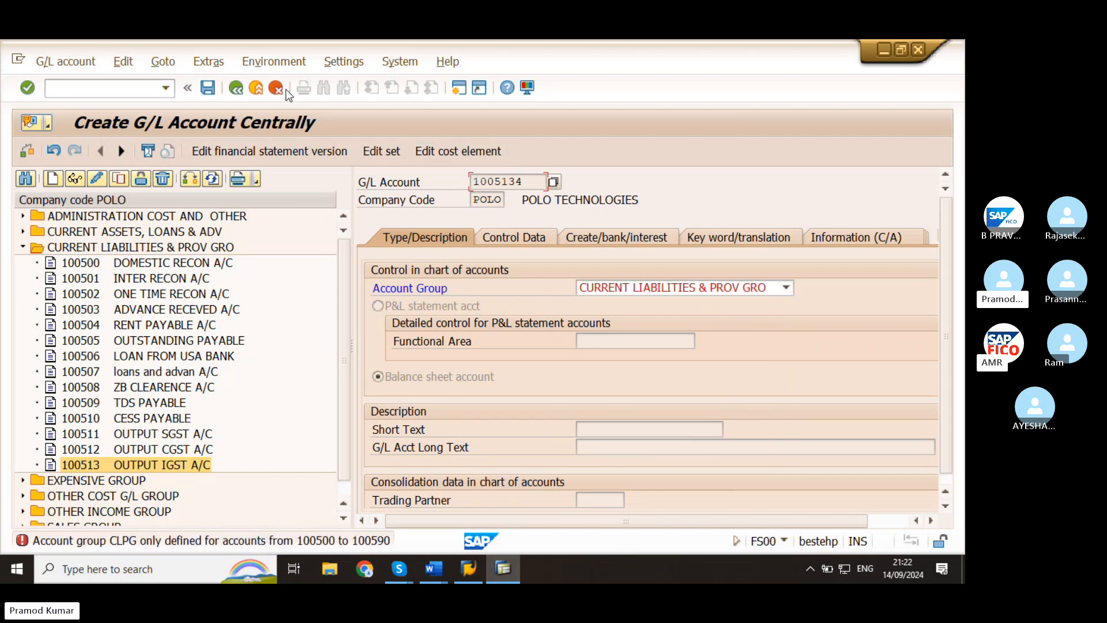
{"action": "left_click", "coordinate": [279, 89]}
{"action": "key", "text": "Return"}
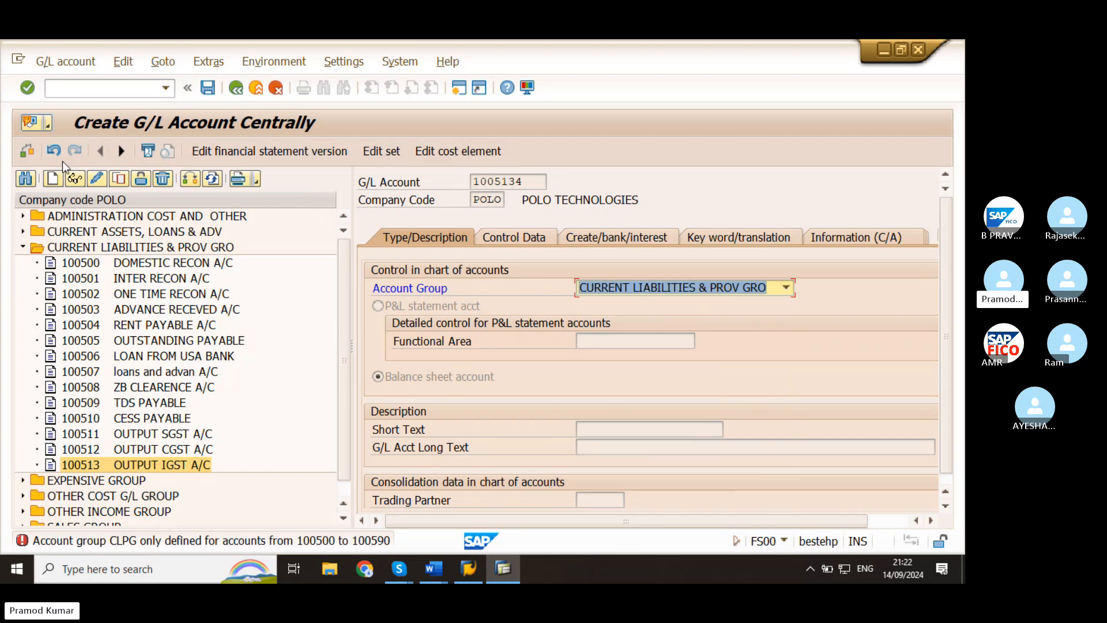
{"action": "left_click", "coordinate": [55, 179]}
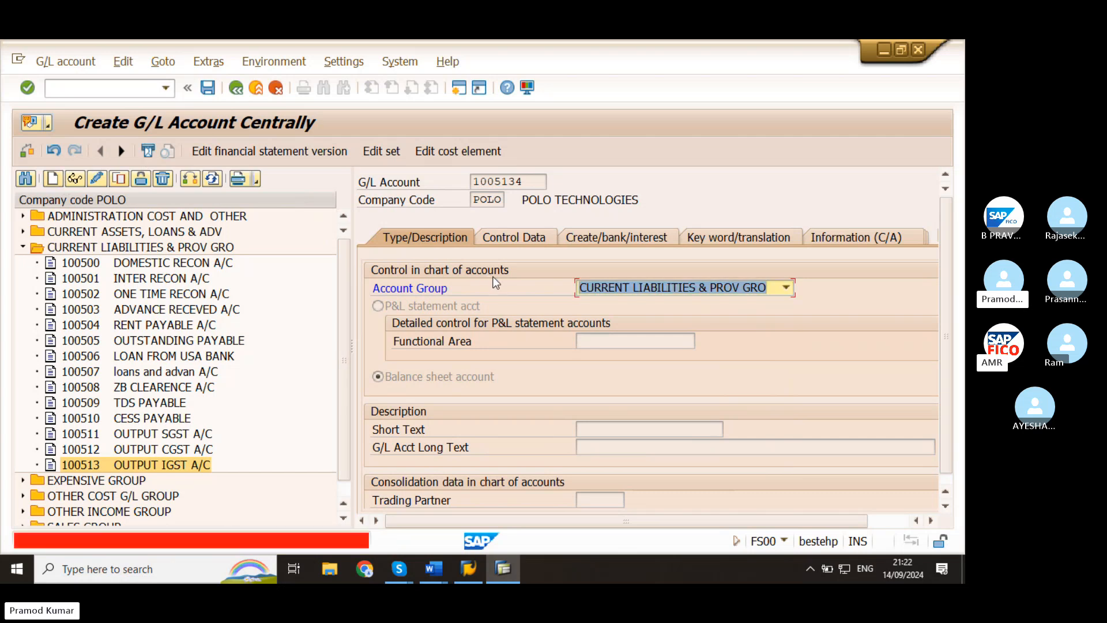
{"action": "left_click", "coordinate": [838, 289]}
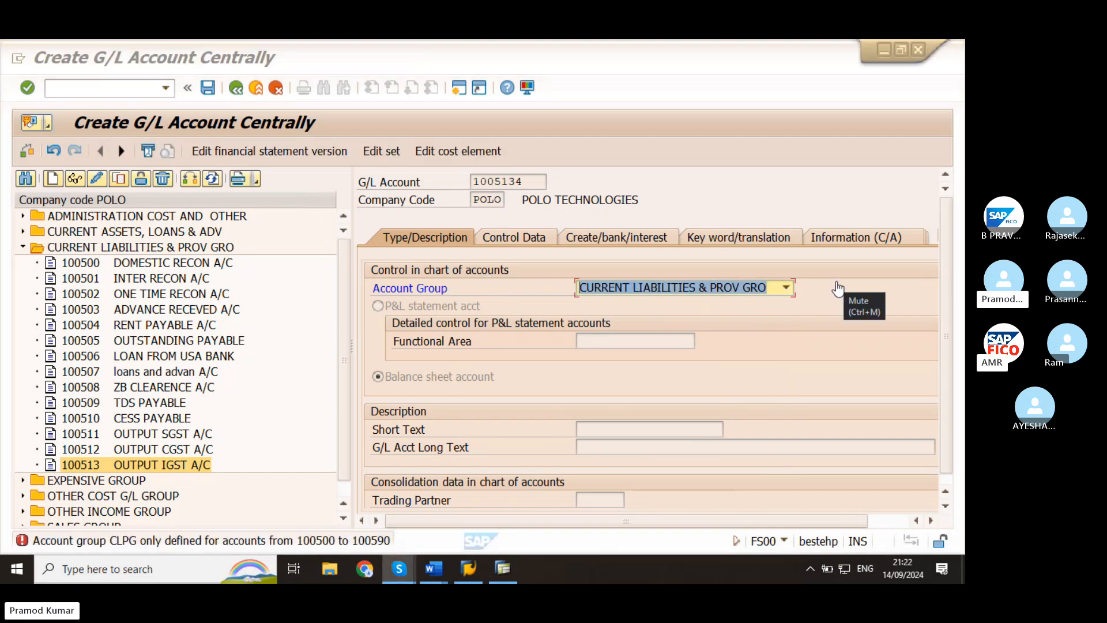
Step: Abandon the faulty account entry by restarting transaction FS00, and start creating G/L account 100514 in company code POLO
{"action": "left_click", "coordinate": [99, 94]}
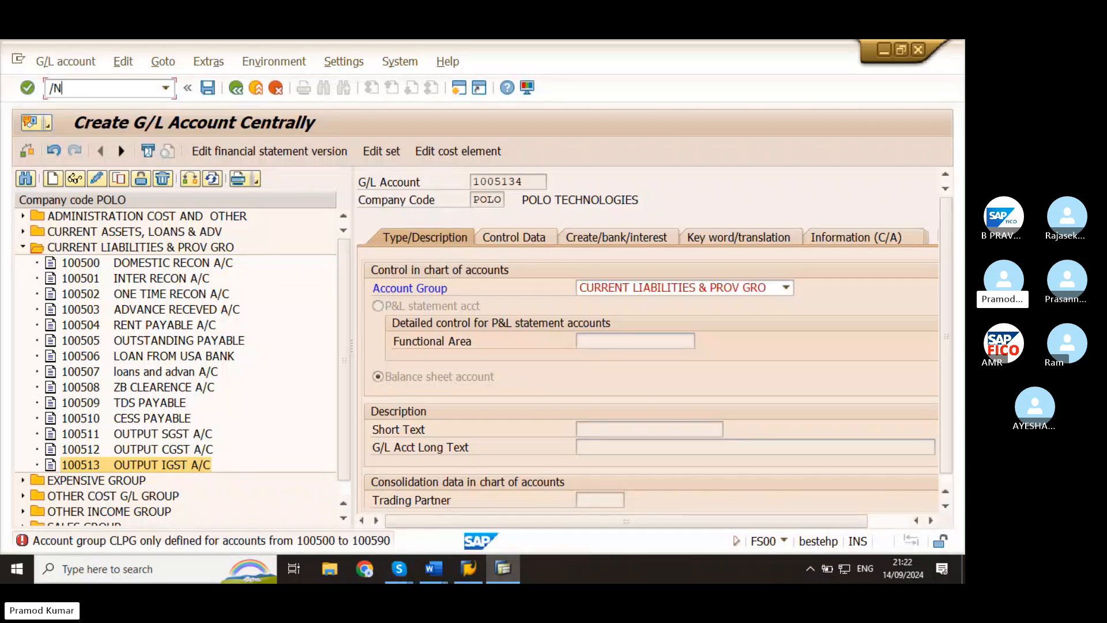
{"action": "type", "text": "/NFS00"}
{"action": "key", "text": "Return"}
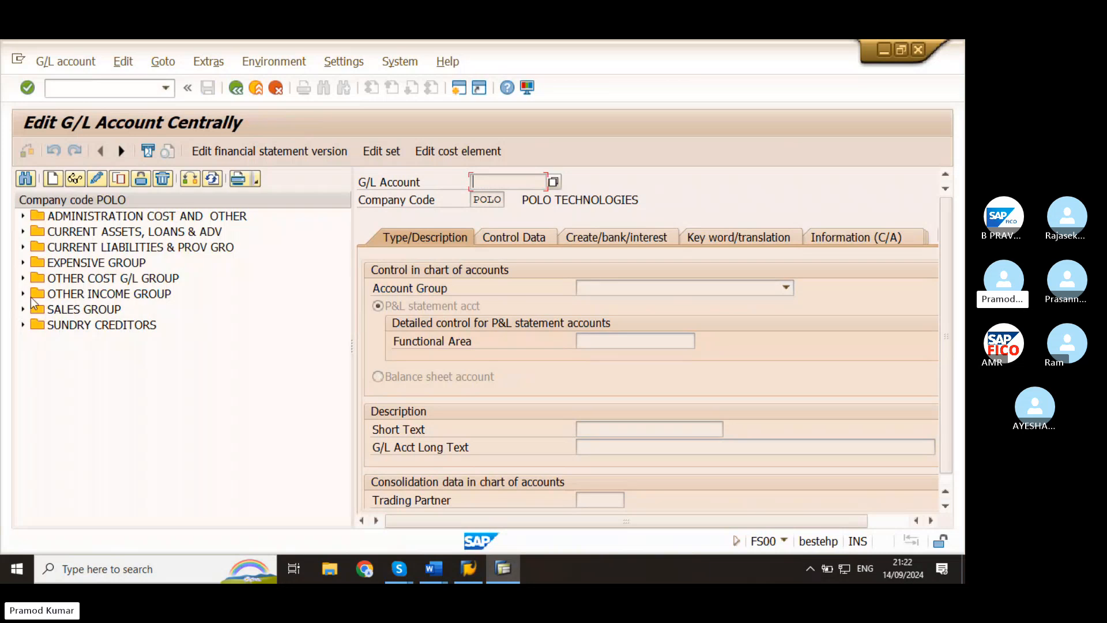
{"action": "left_click", "coordinate": [22, 246]}
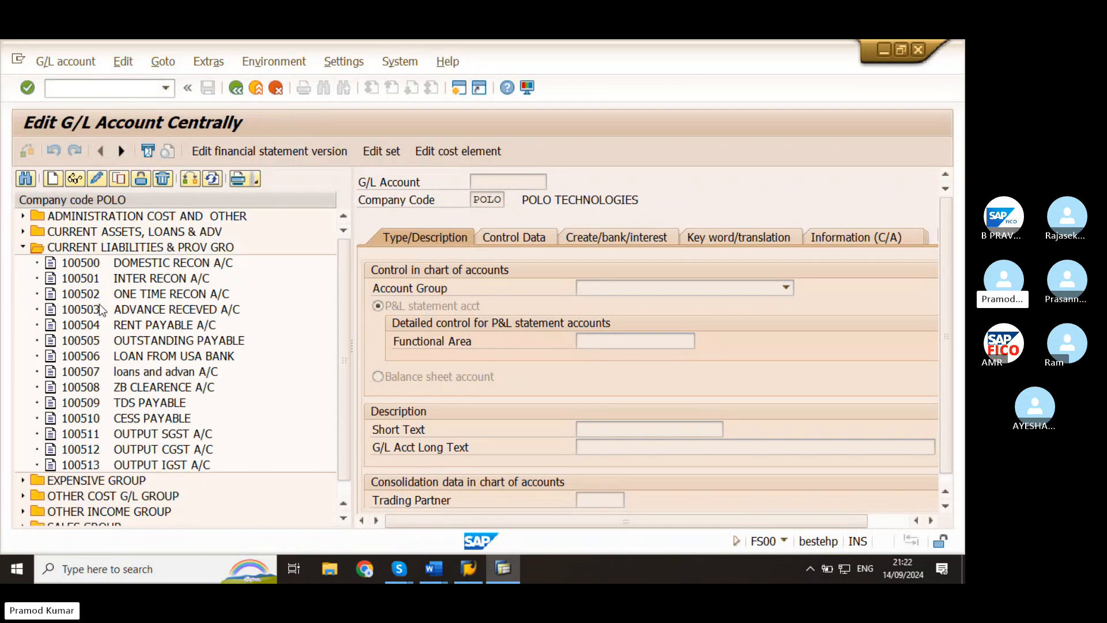
{"action": "left_click", "coordinate": [94, 466]}
{"action": "left_click", "coordinate": [53, 178]}
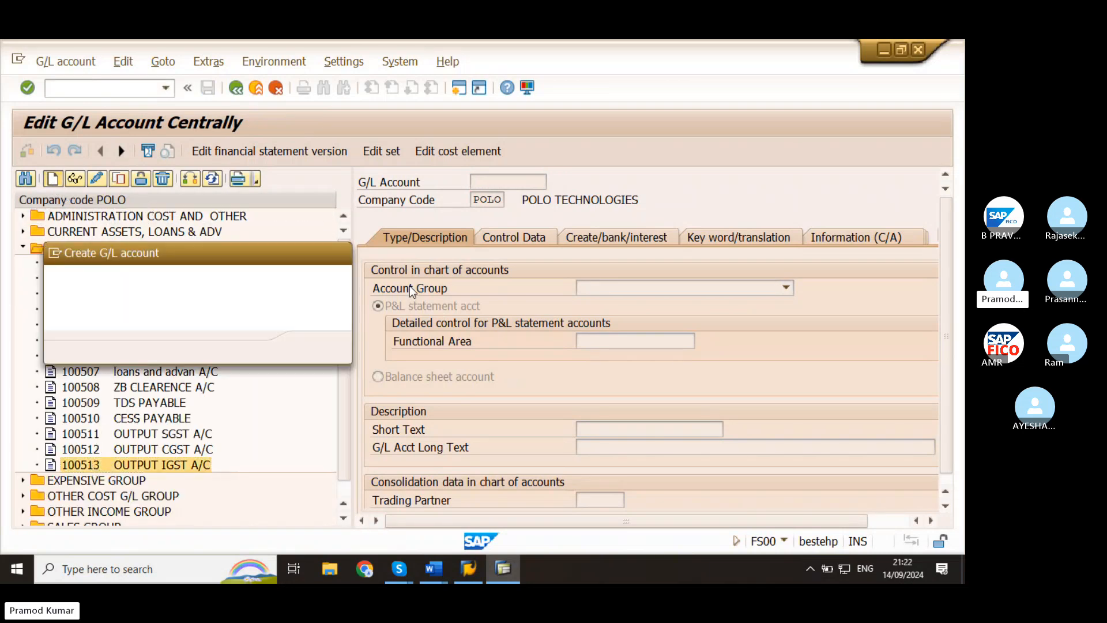
{"action": "type", "text": "100"}
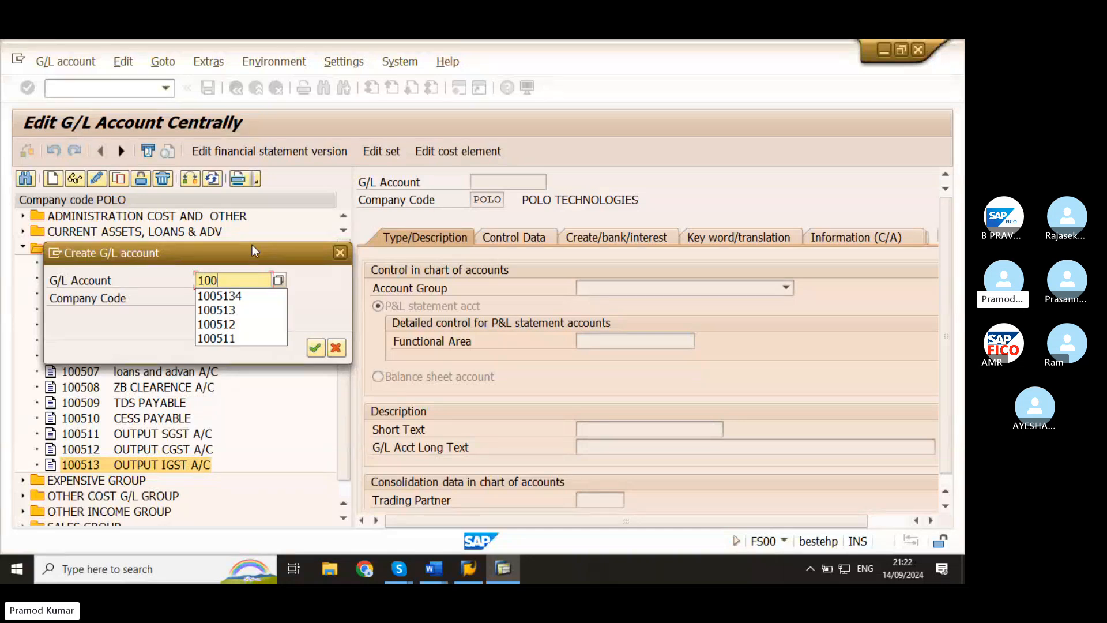
{"action": "left_click", "coordinate": [259, 312]}
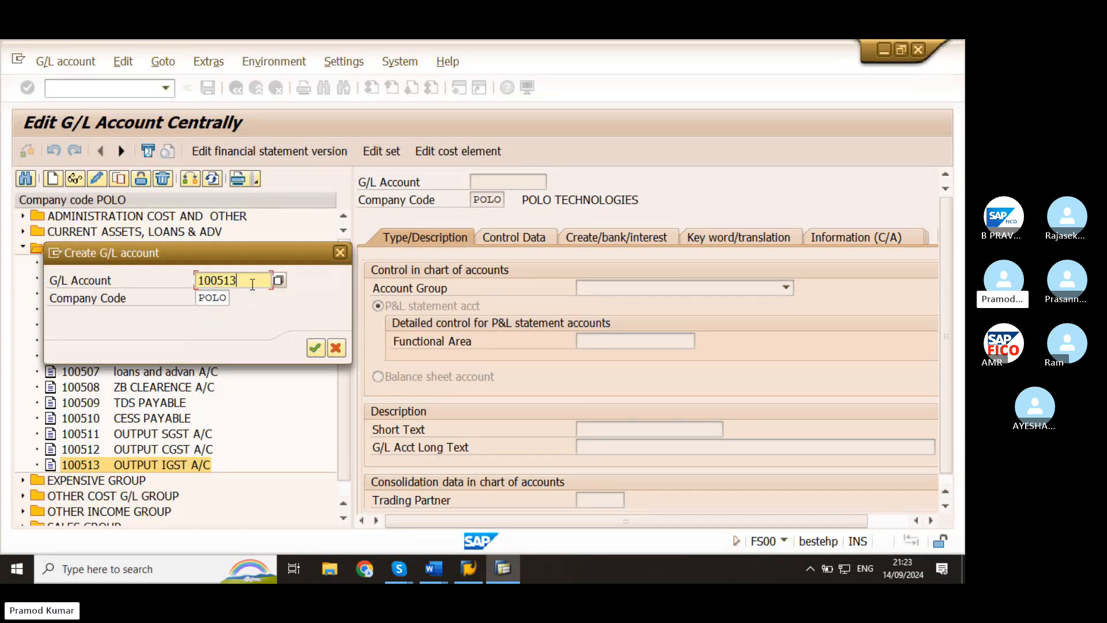
{"action": "key", "text": "BackSpace"}
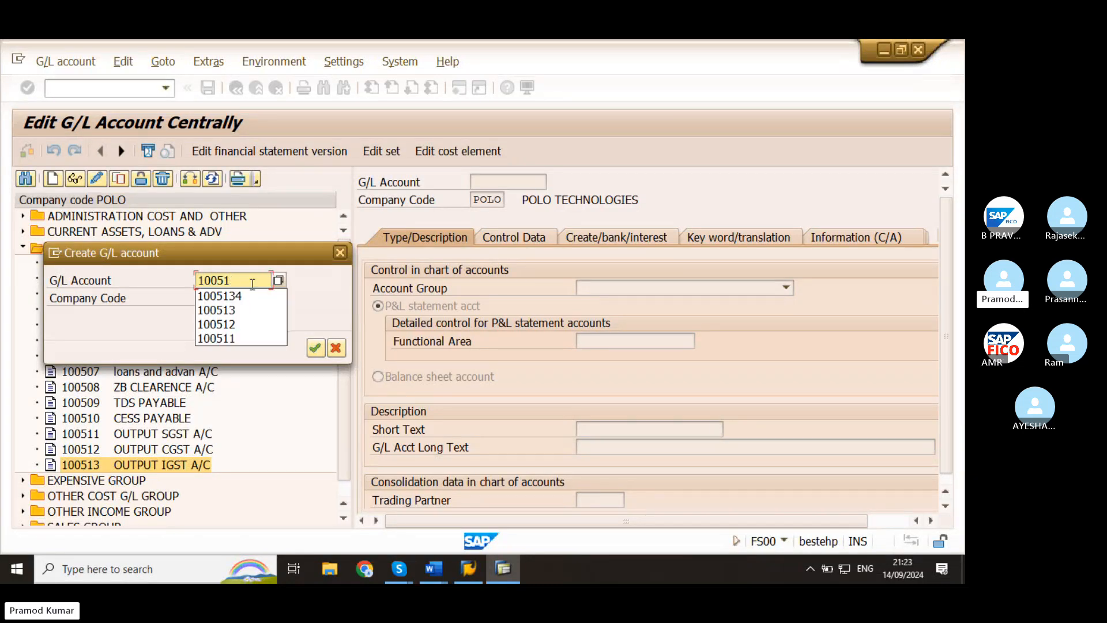
{"action": "type", "text": "4"}
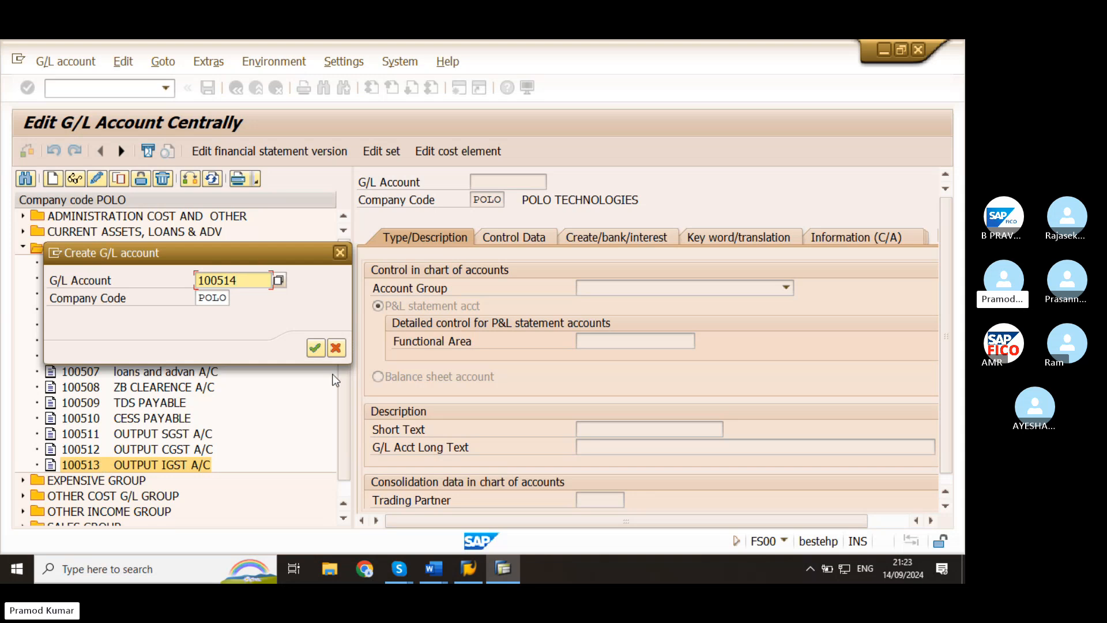
{"action": "left_click", "coordinate": [315, 348]}
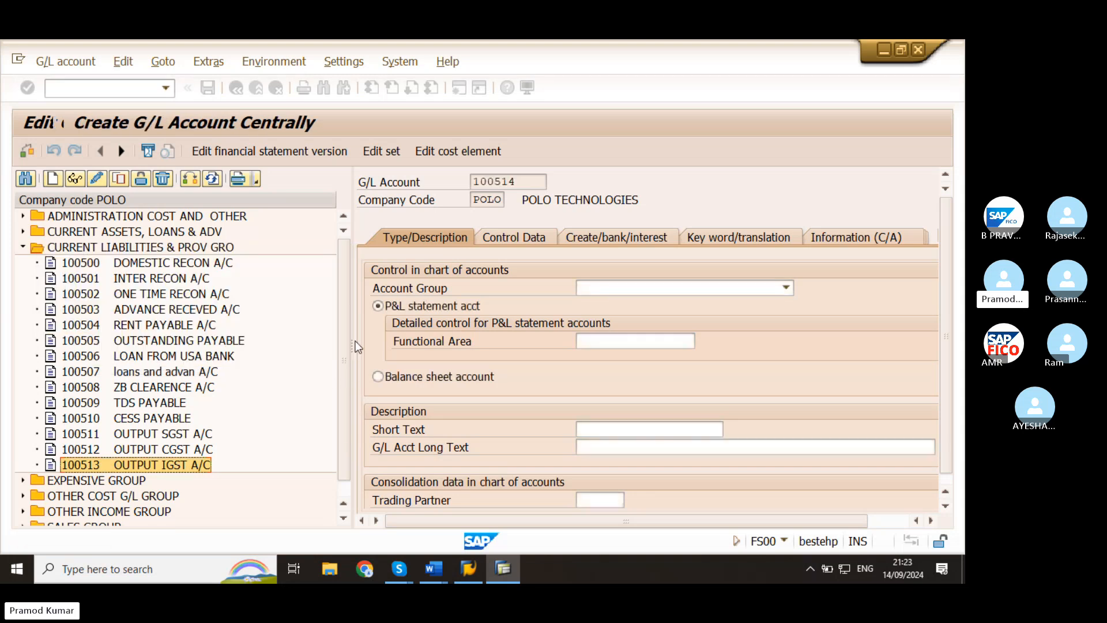
Step: Classify G/L account 100514 as a balance sheet account in account group CURRENT LIABILITIES & PROV GRO
{"action": "left_click", "coordinate": [425, 381]}
{"action": "left_click", "coordinate": [646, 288]}
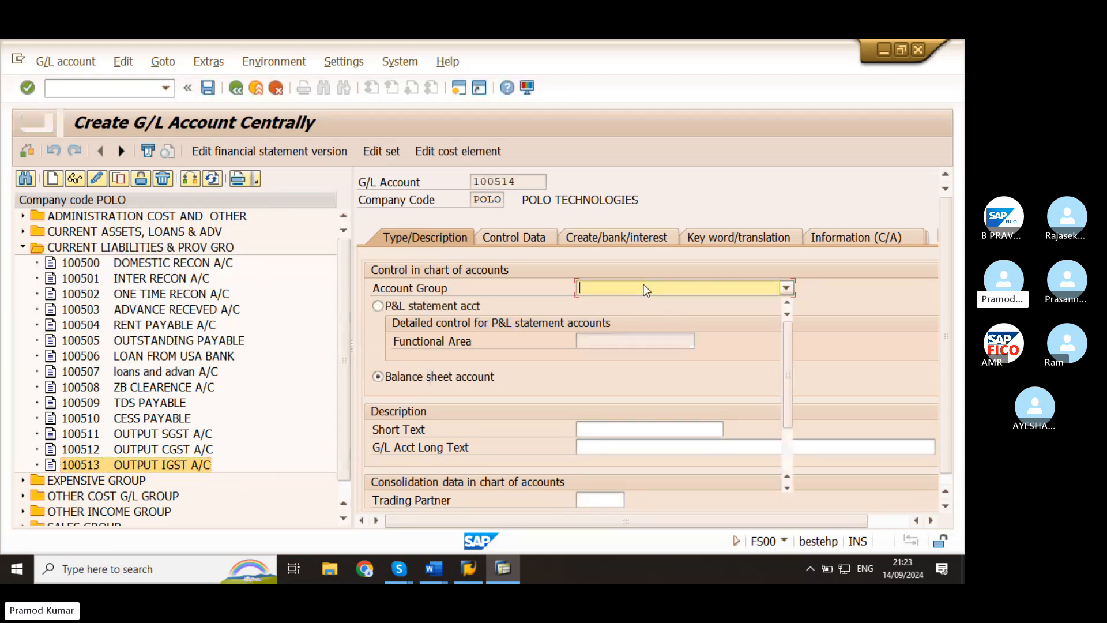
{"action": "left_click", "coordinate": [646, 348]}
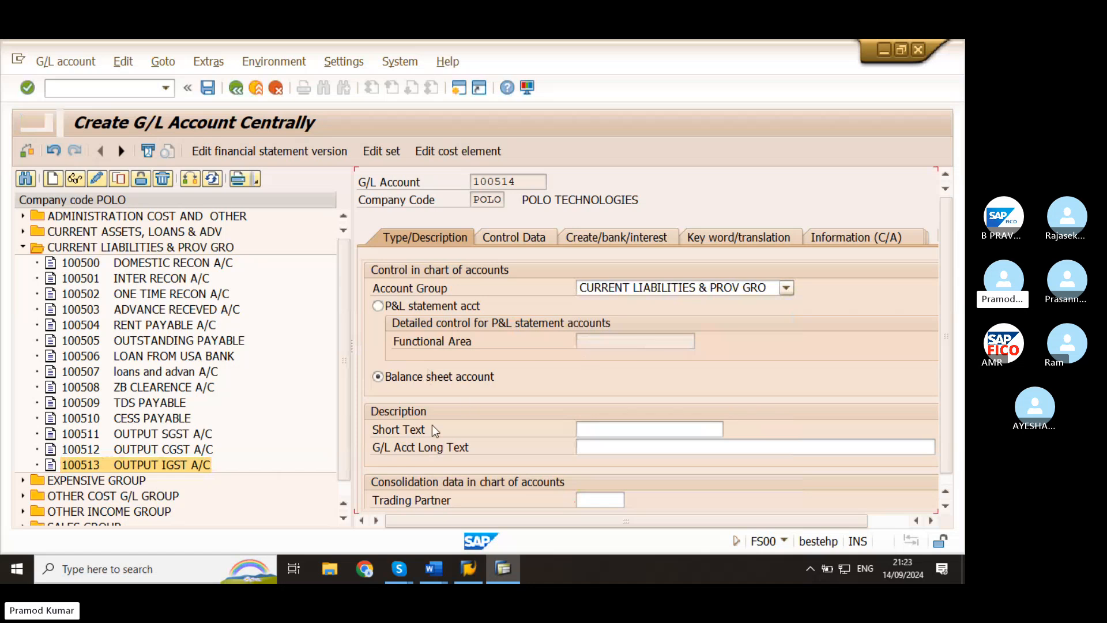
Step: Enter INTER COMPANY PAY as the account's short text, adapting the earlier receivable text
{"action": "left_click", "coordinate": [610, 434]}
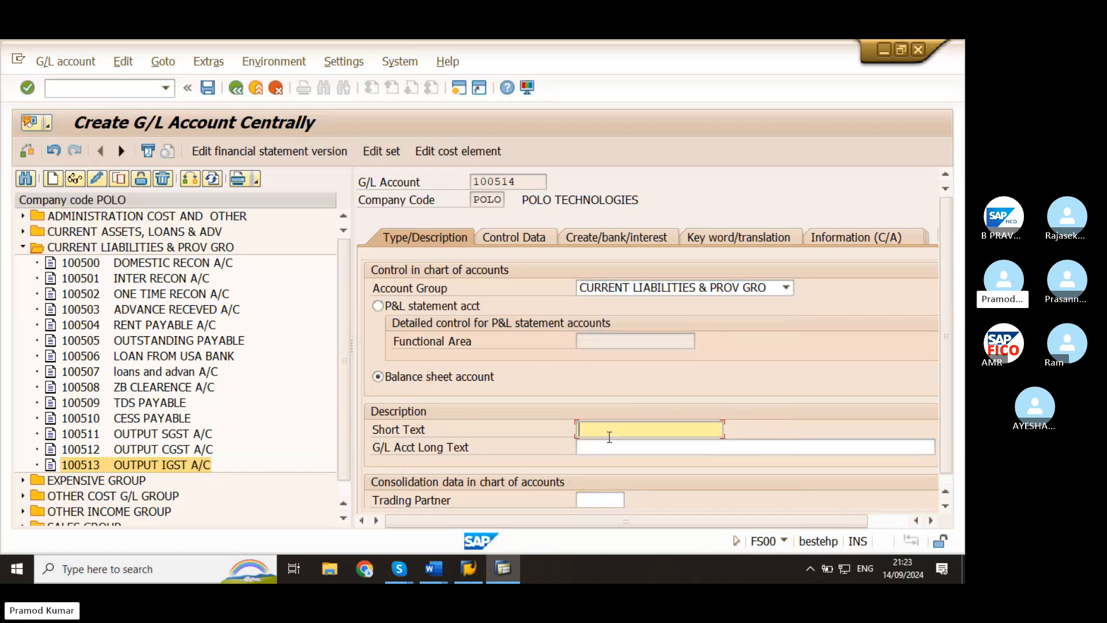
{"action": "type", "text": "IN"}
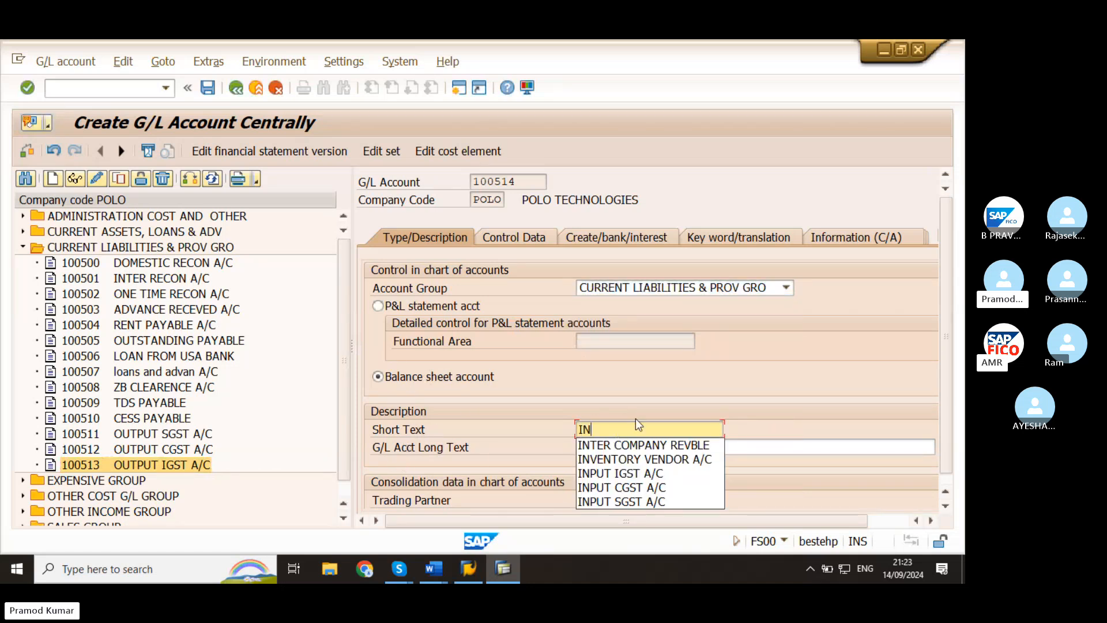
{"action": "left_click", "coordinate": [675, 445]}
{"action": "key", "text": "BackSpace"}
{"action": "key", "text": "BackSpace"}
{"action": "key", "text": "BackSpace"}
{"action": "key", "text": "BackSpace"}
{"action": "key", "text": "BackSpace"}
{"action": "key", "text": "BackSpace"}
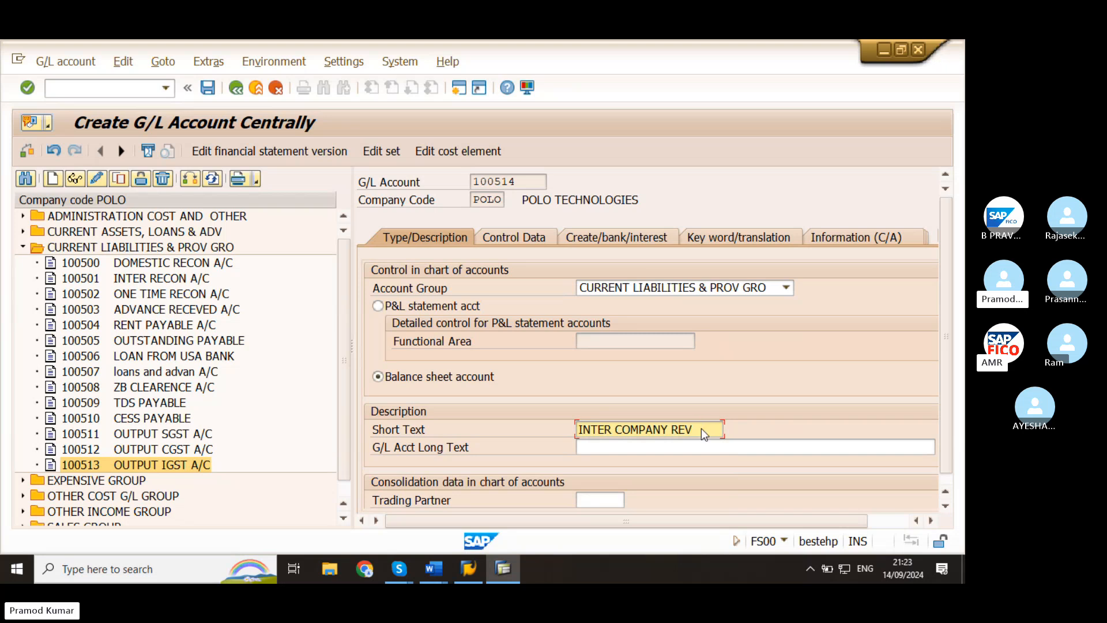
{"action": "type", "text": "PAY"}
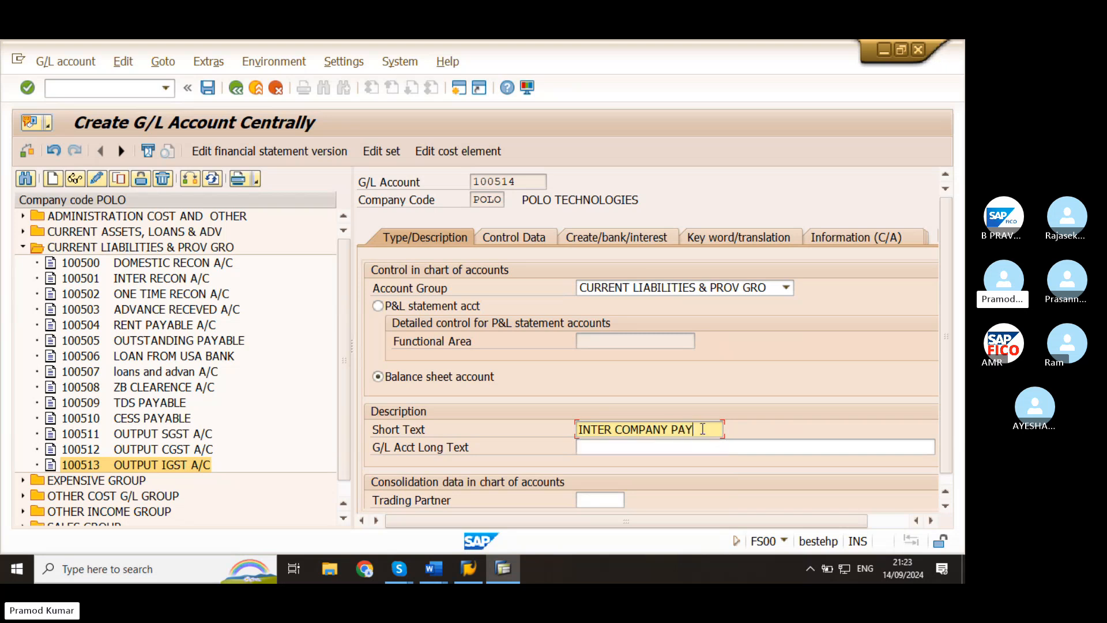
Step: Enter INTER COMPANY PAYABLE A/C as the G/L account long text, adapting the earlier receivable description
{"action": "left_click", "coordinate": [651, 445]}
{"action": "type", "text": "INTER CO"}
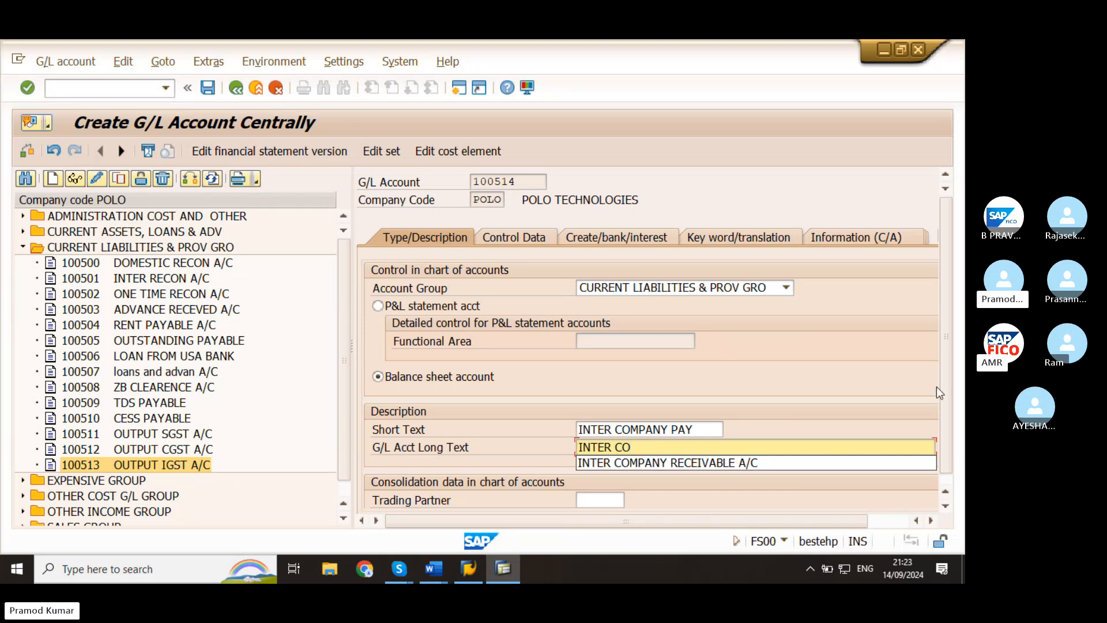
{"action": "left_click", "coordinate": [789, 461]}
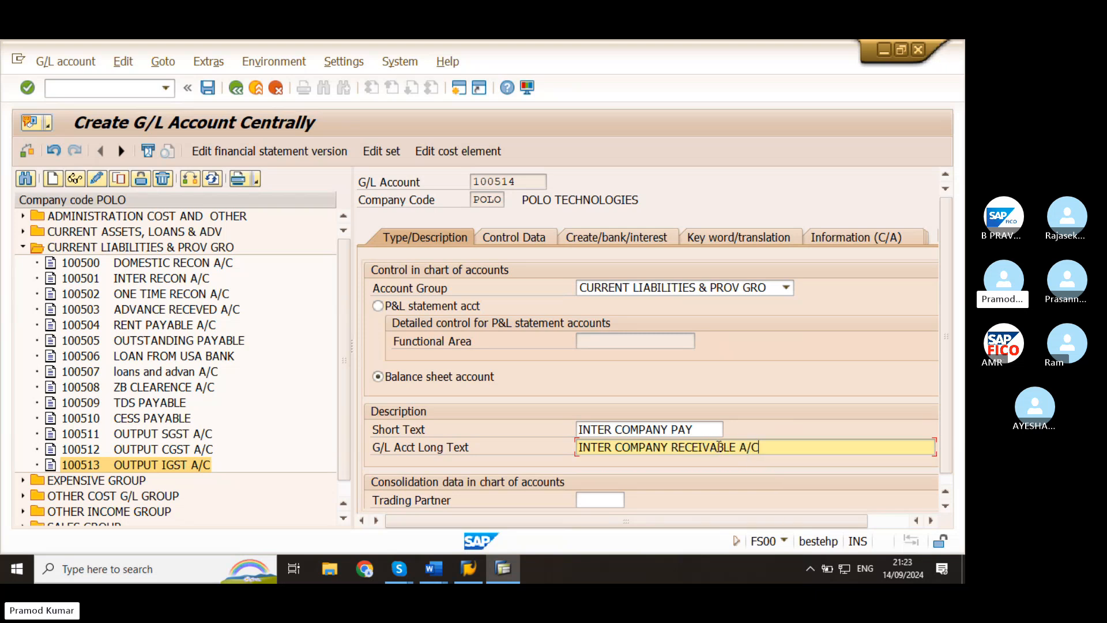
{"action": "left_click_drag", "start_coordinate": [720, 447], "coordinate": [657, 445]}
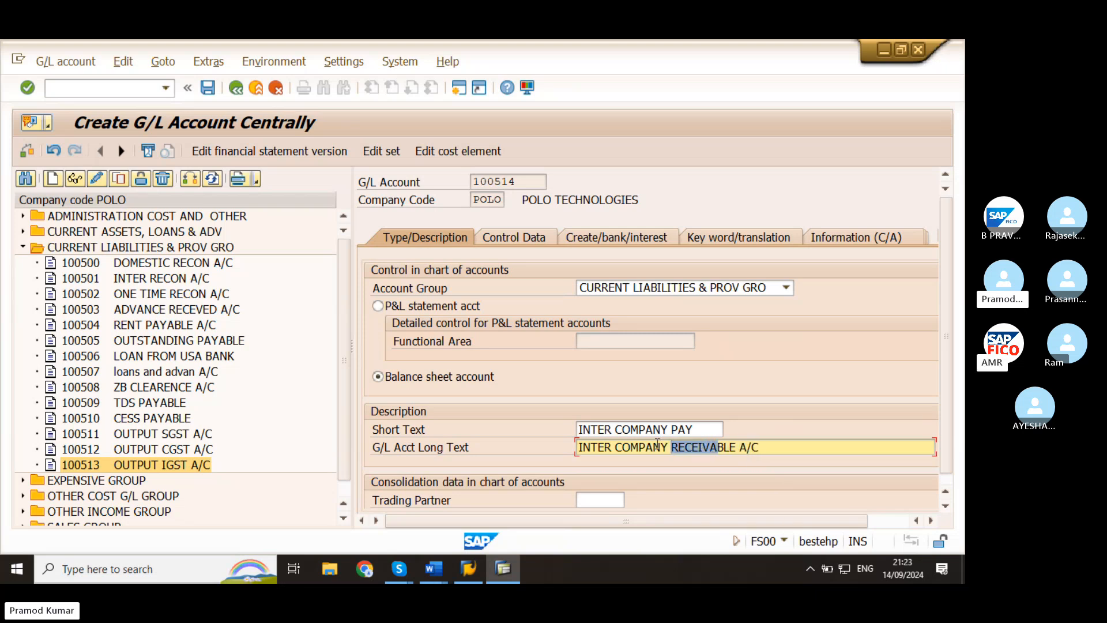
{"action": "key", "text": "BackSpace"}
{"action": "type", "text": "PAY"}
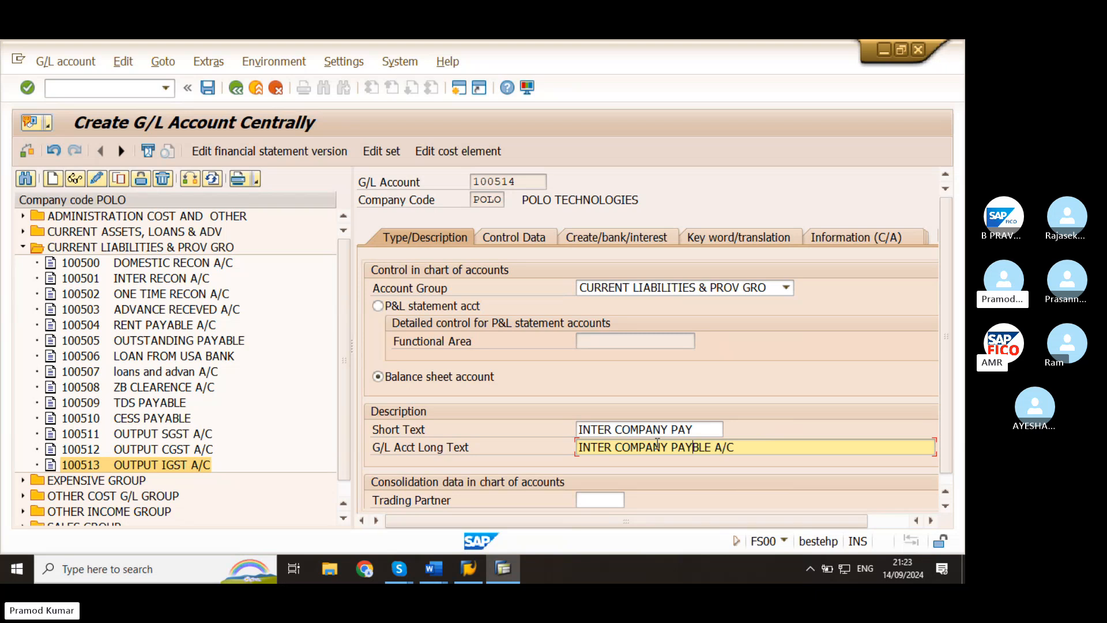
{"action": "type", "text": "A"}
Step: Enable line item display and set sort key 001 in the control data of G/L account 100514
{"action": "left_click", "coordinate": [534, 242]}
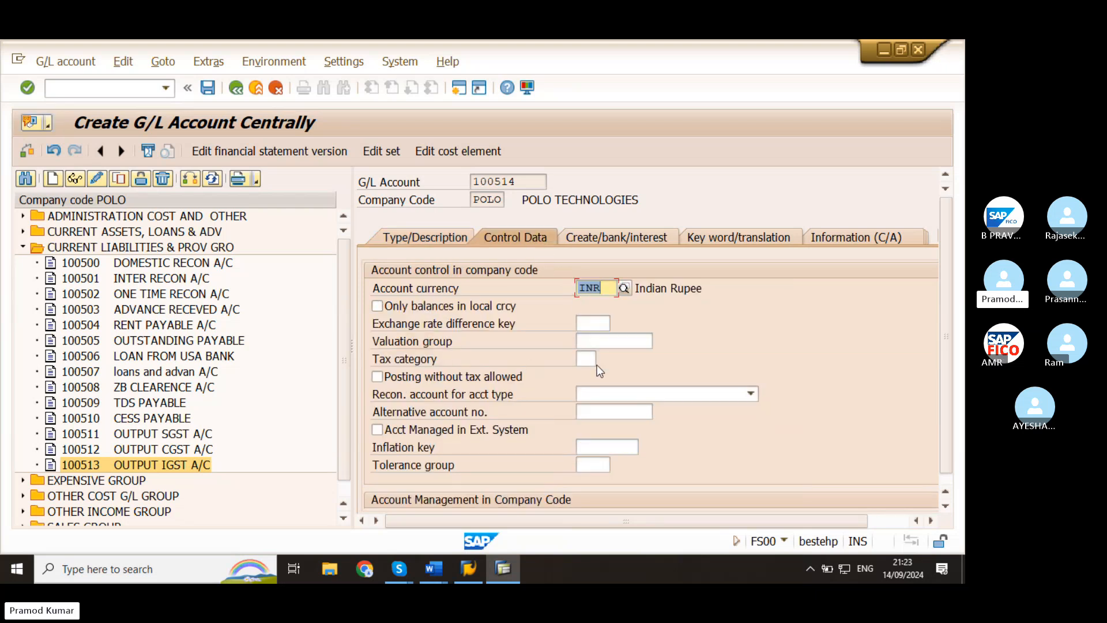
{"action": "scroll", "coordinate": [611, 396], "scroll_direction": "down", "scroll_amount": 1}
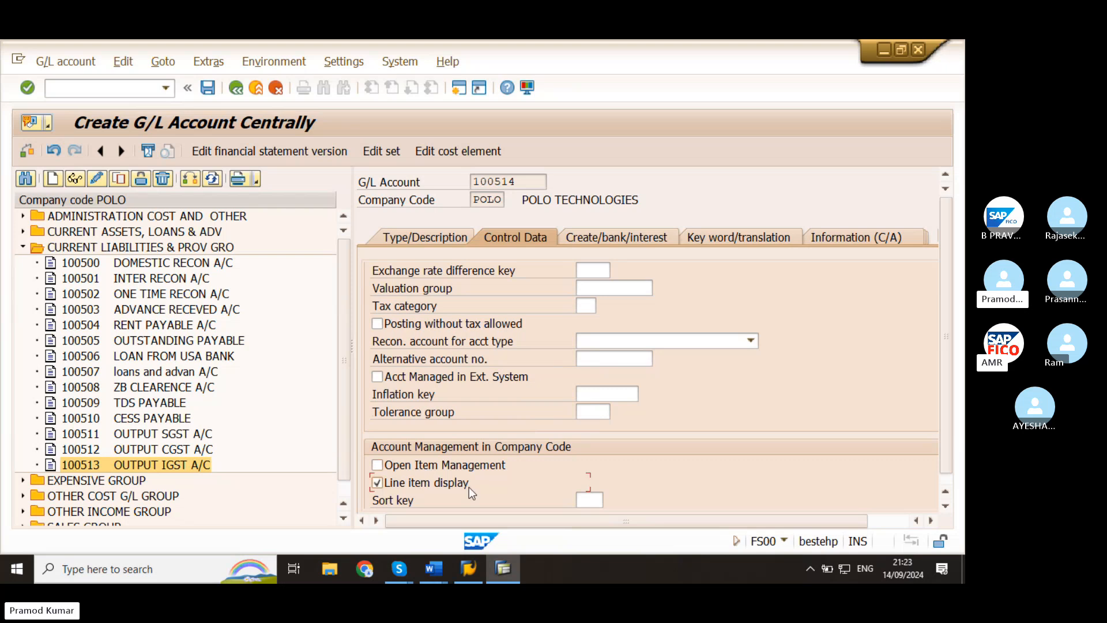
{"action": "key", "text": "Tab"}
{"action": "type", "text": "001"}
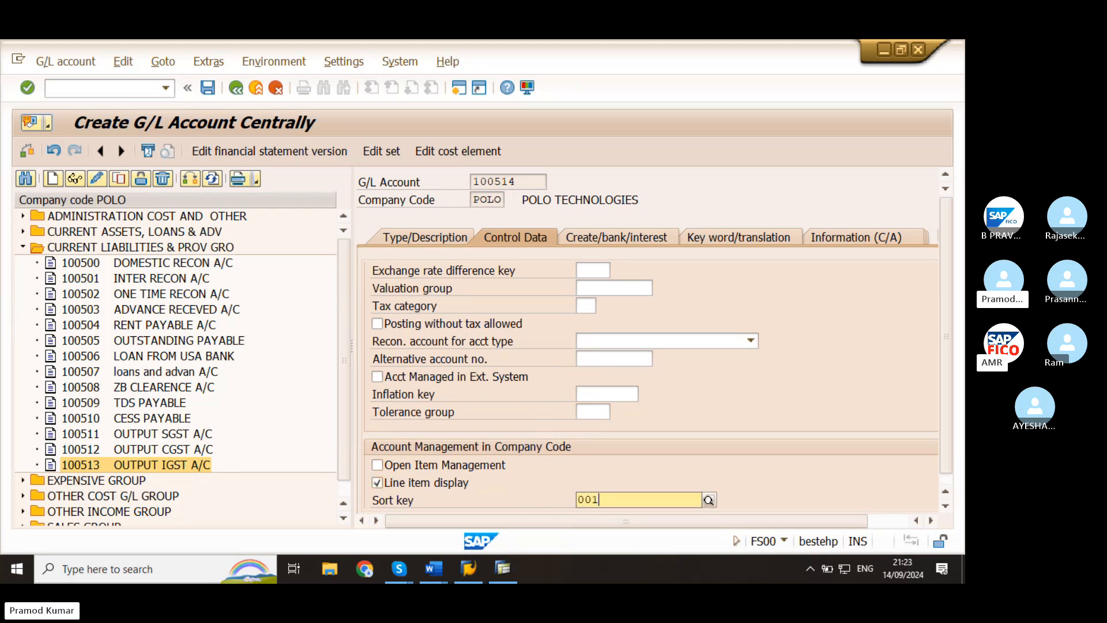
{"action": "left_click", "coordinate": [601, 527]}
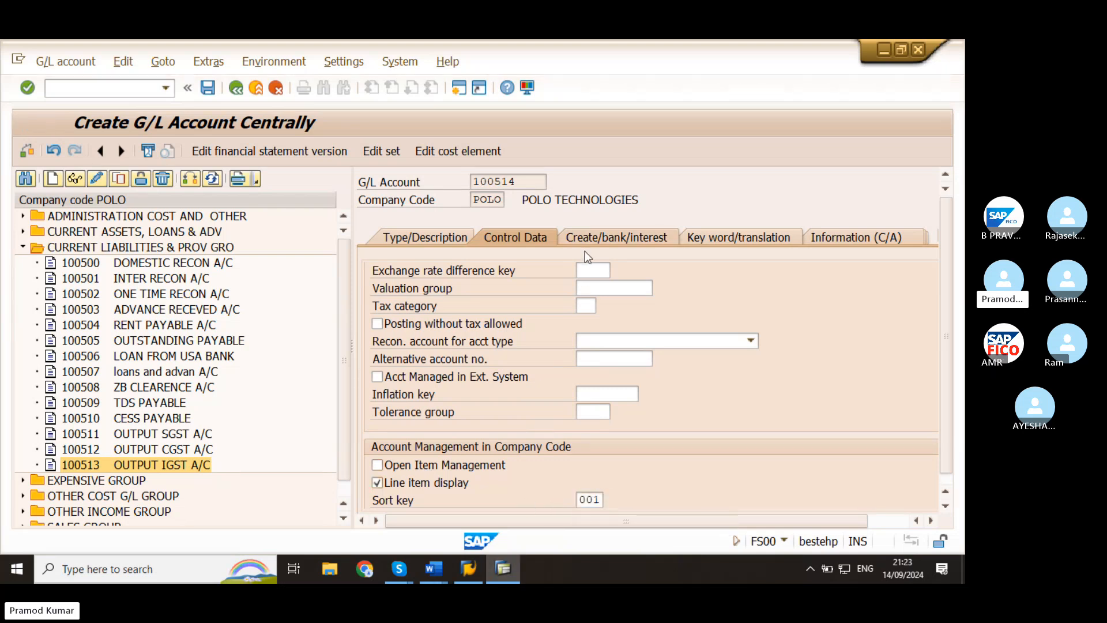
Step: Assign field status group G001 to G/L account 100514 and save the account, accepting the local currency warning
{"action": "left_click", "coordinate": [591, 237]}
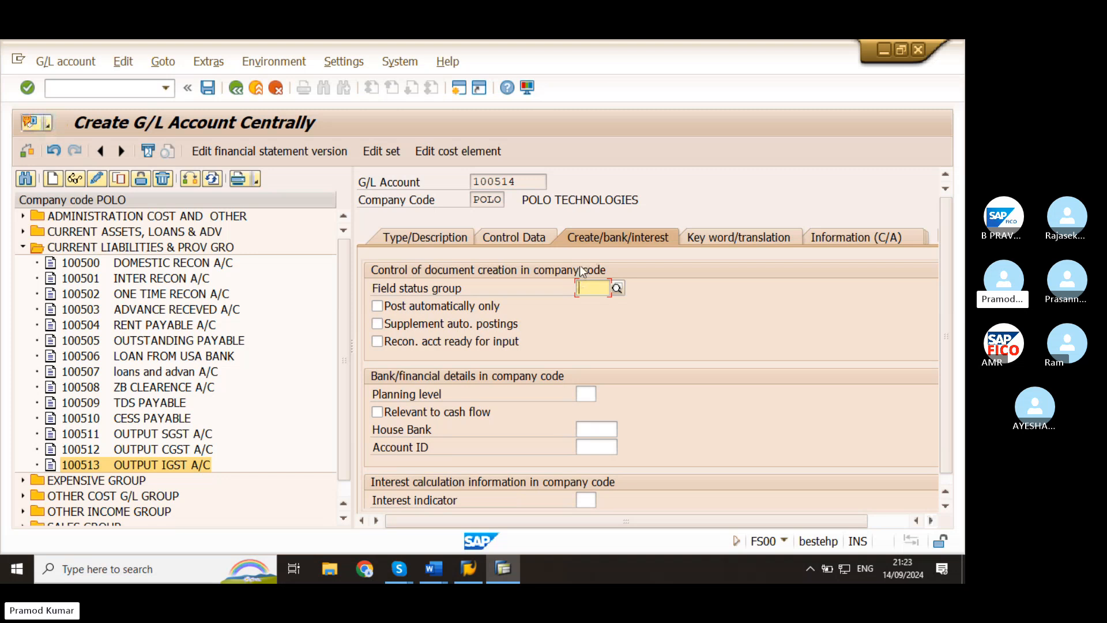
{"action": "type", "text": "G001"}
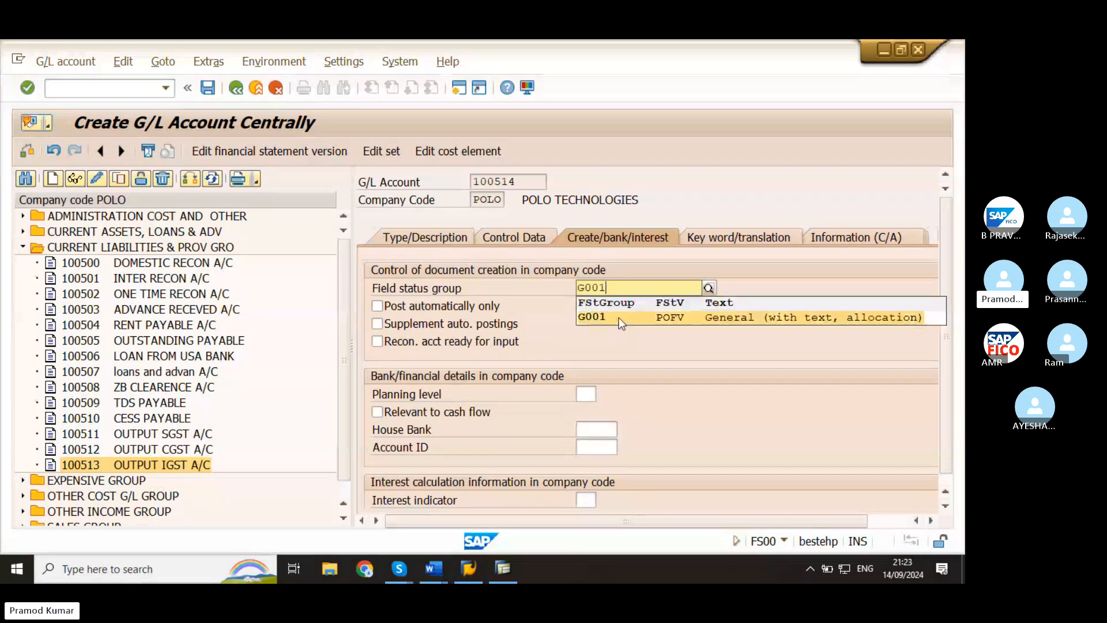
{"action": "left_click", "coordinate": [616, 313]}
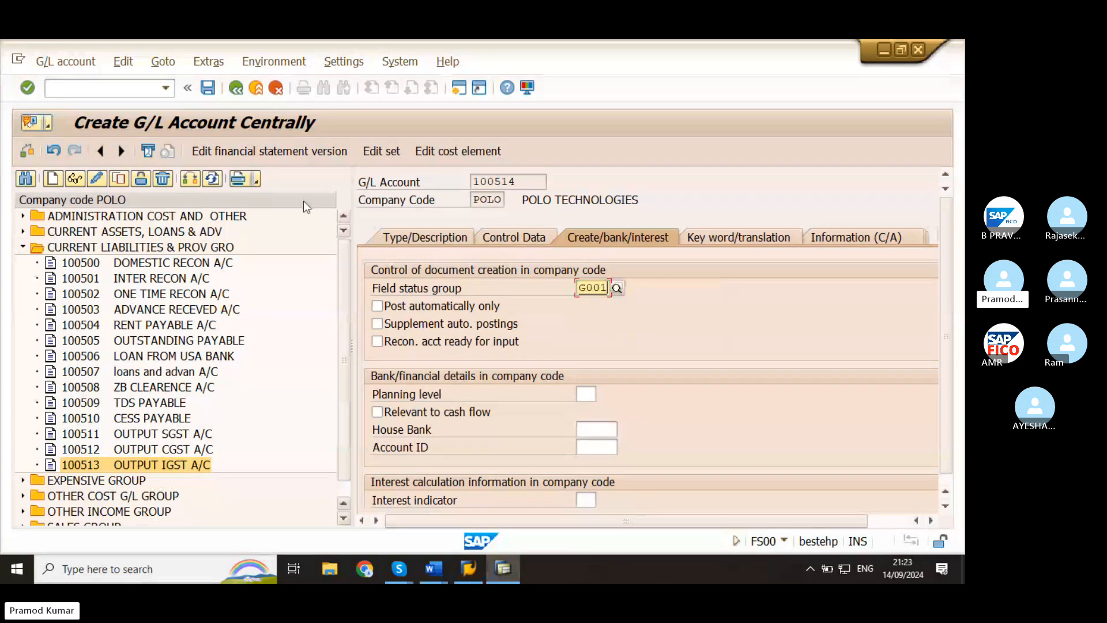
{"action": "left_click", "coordinate": [210, 89]}
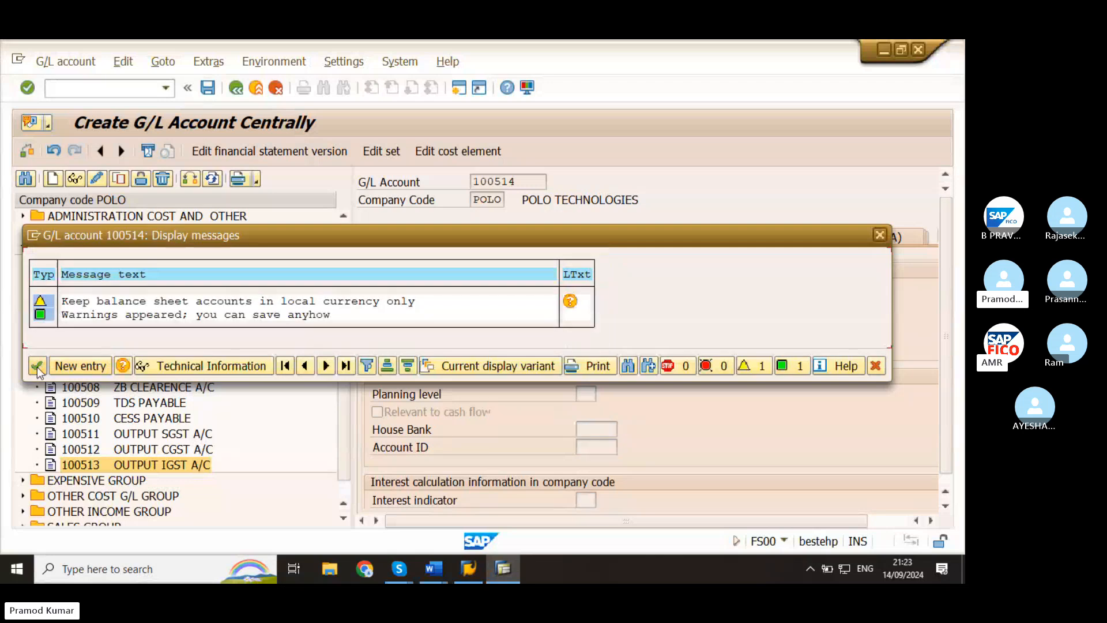
{"action": "left_click", "coordinate": [37, 366]}
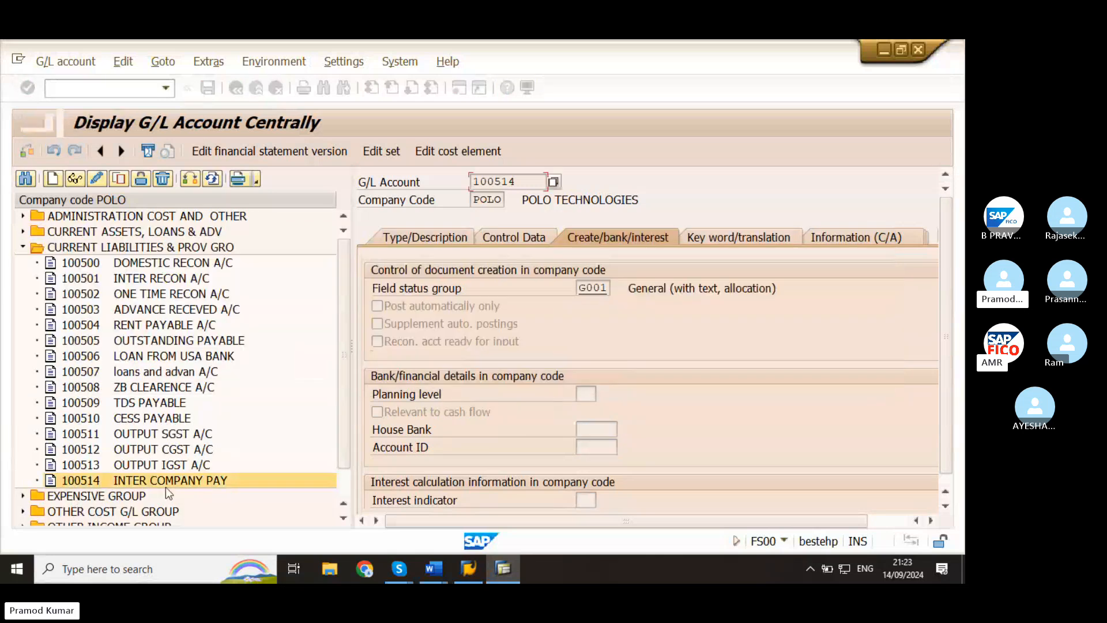
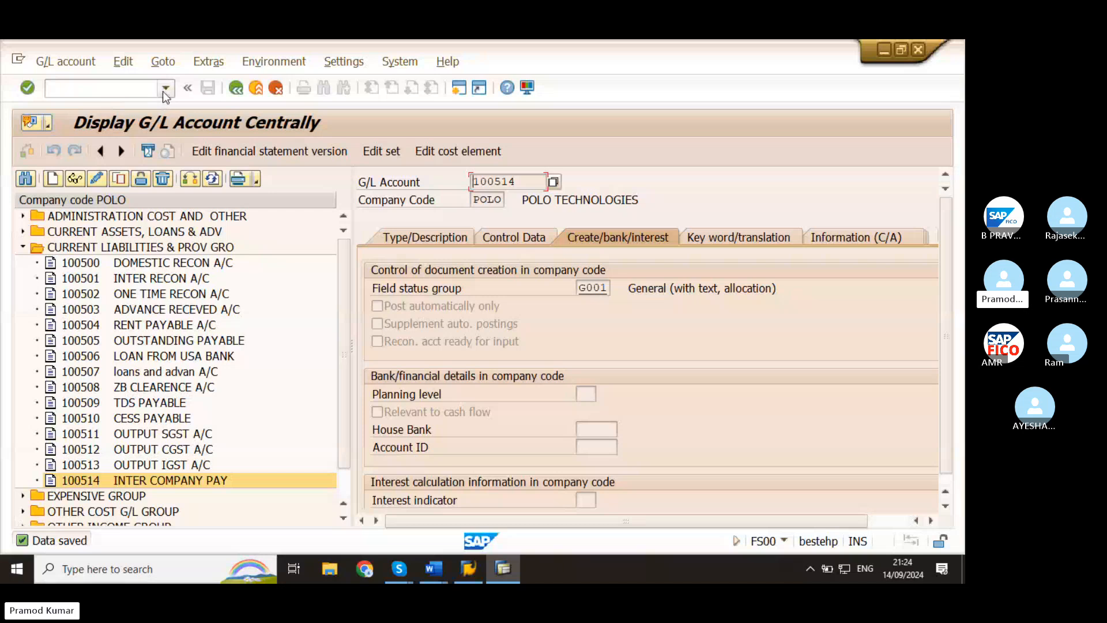
Step: Change the hierarchy display setting to not display the navigation tree of accounts
{"action": "left_click", "coordinate": [332, 60]}
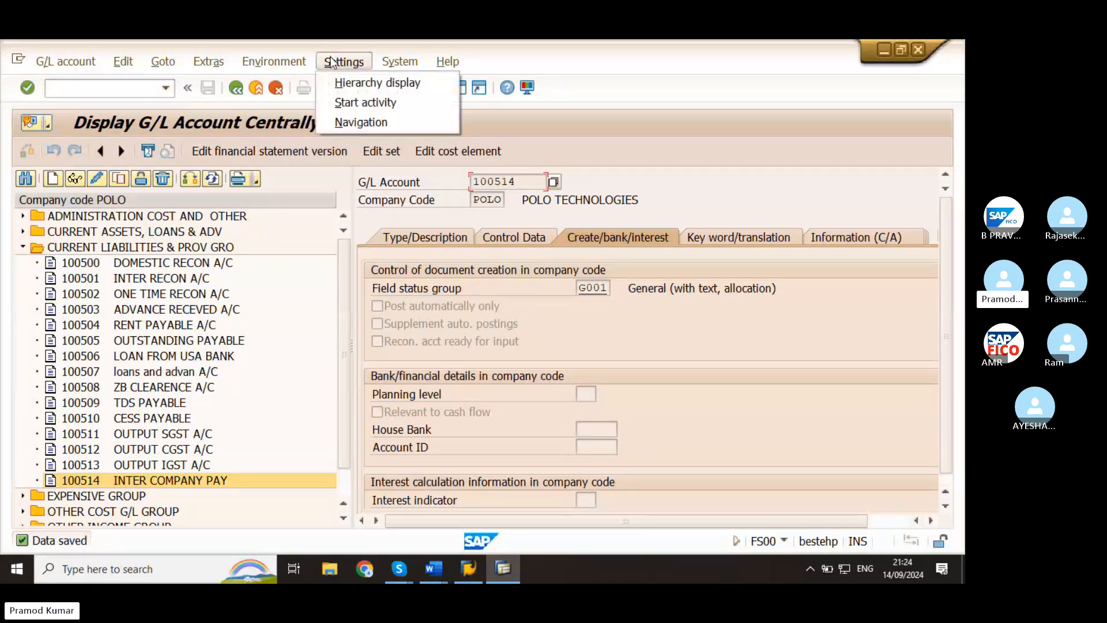
{"action": "left_click", "coordinate": [354, 84]}
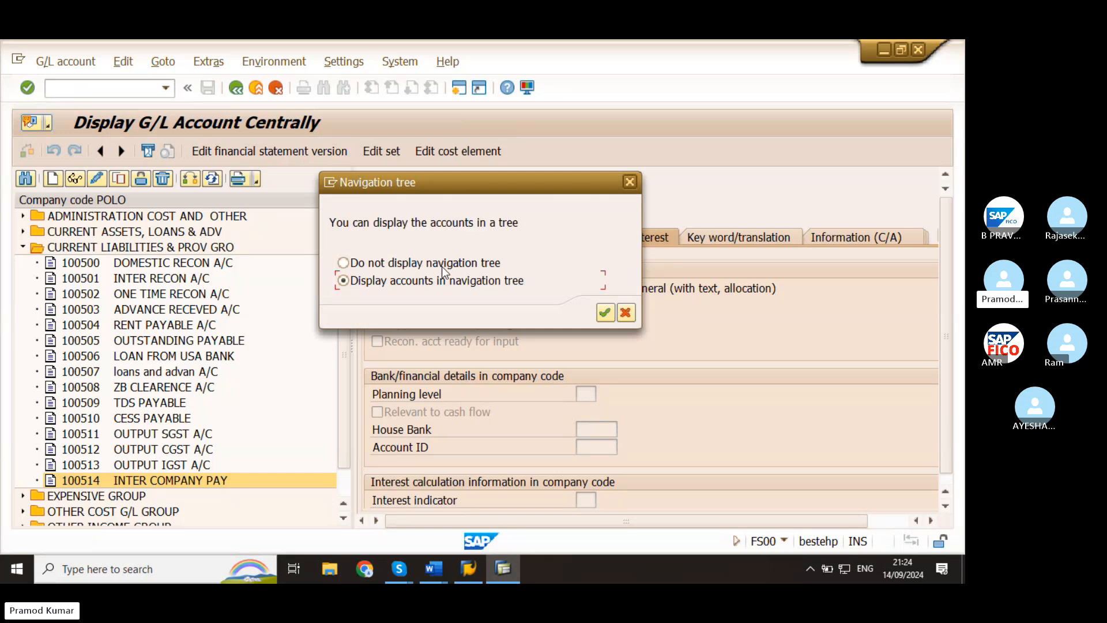
{"action": "left_click", "coordinate": [407, 264]}
{"action": "left_click", "coordinate": [600, 317]}
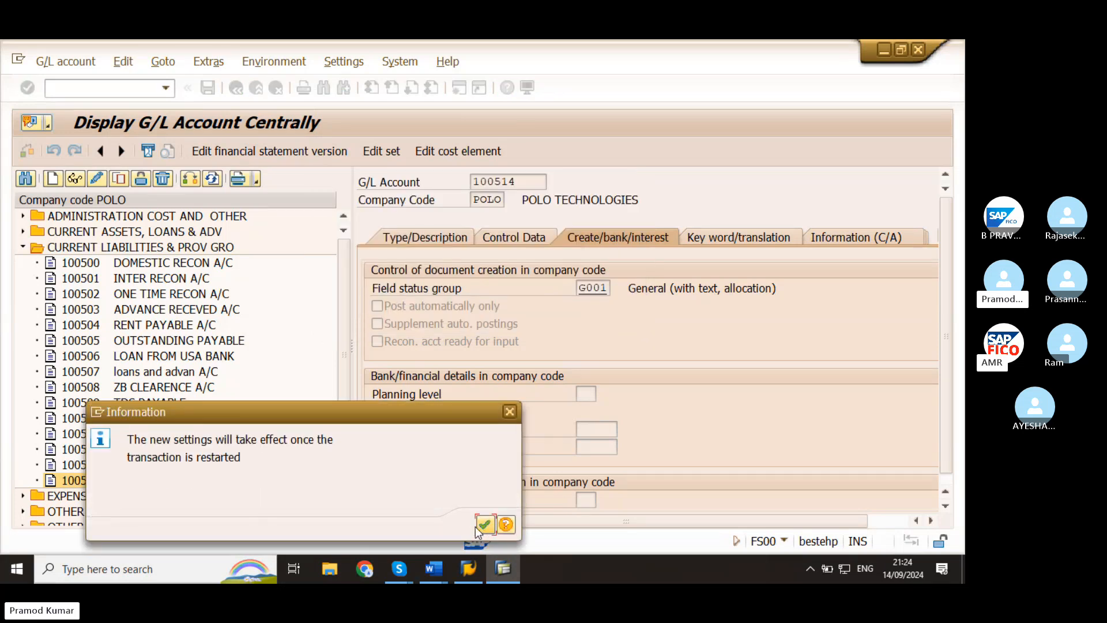
{"action": "left_click", "coordinate": [480, 525]}
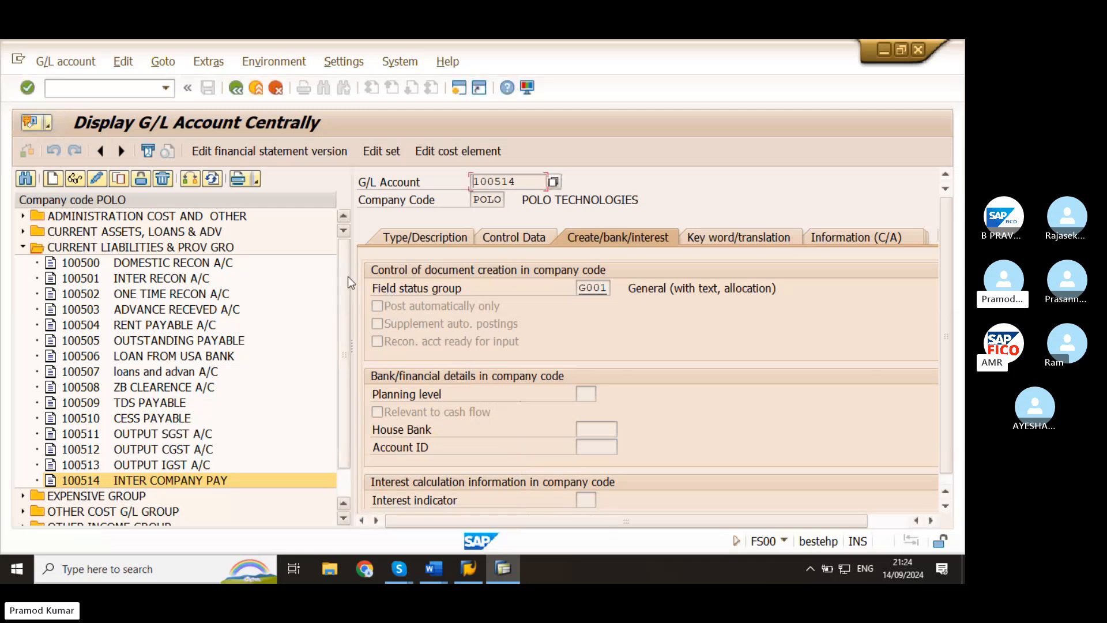
Step: Select the company code field of the displayed G/L account
{"action": "left_click", "coordinate": [495, 199]}
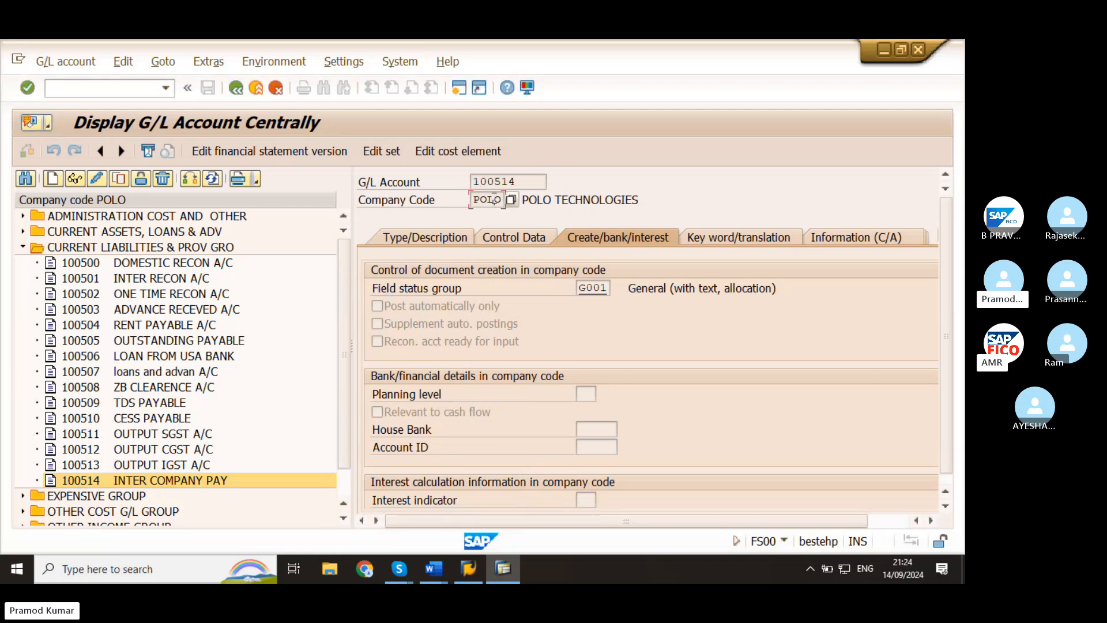
Step: Switch the G/L account list to company code IRFT
{"action": "left_click", "coordinate": [113, 89]}
{"action": "key", "text": "Return"}
{"action": "left_click", "coordinate": [120, 86]}
{"action": "left_click", "coordinate": [190, 179]}
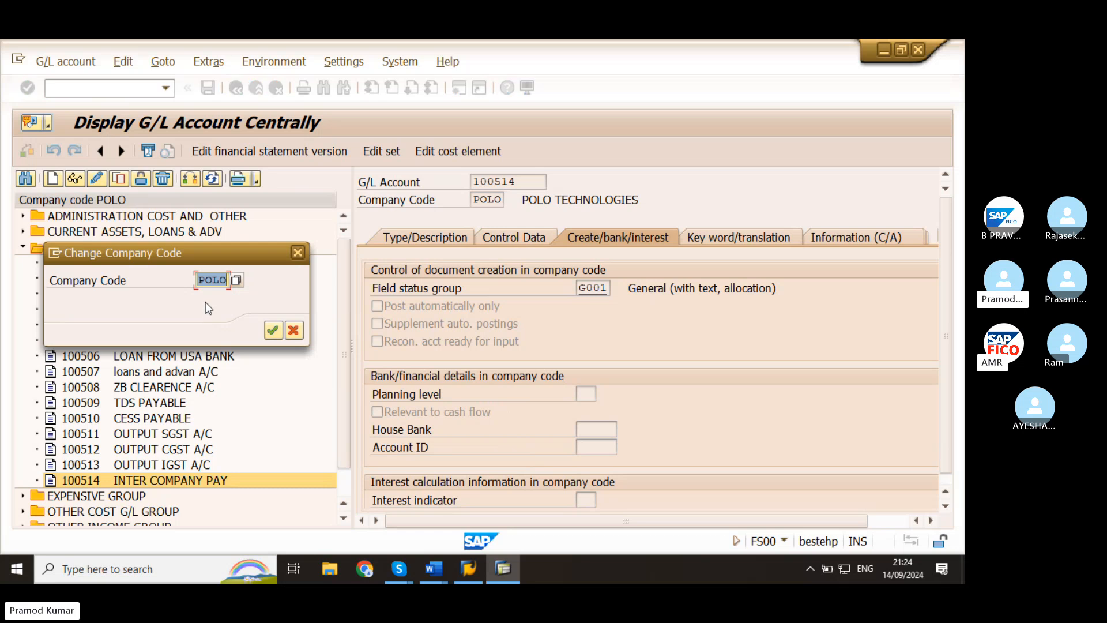
{"action": "type", "text": "IRFT"}
{"action": "key", "text": "Return"}
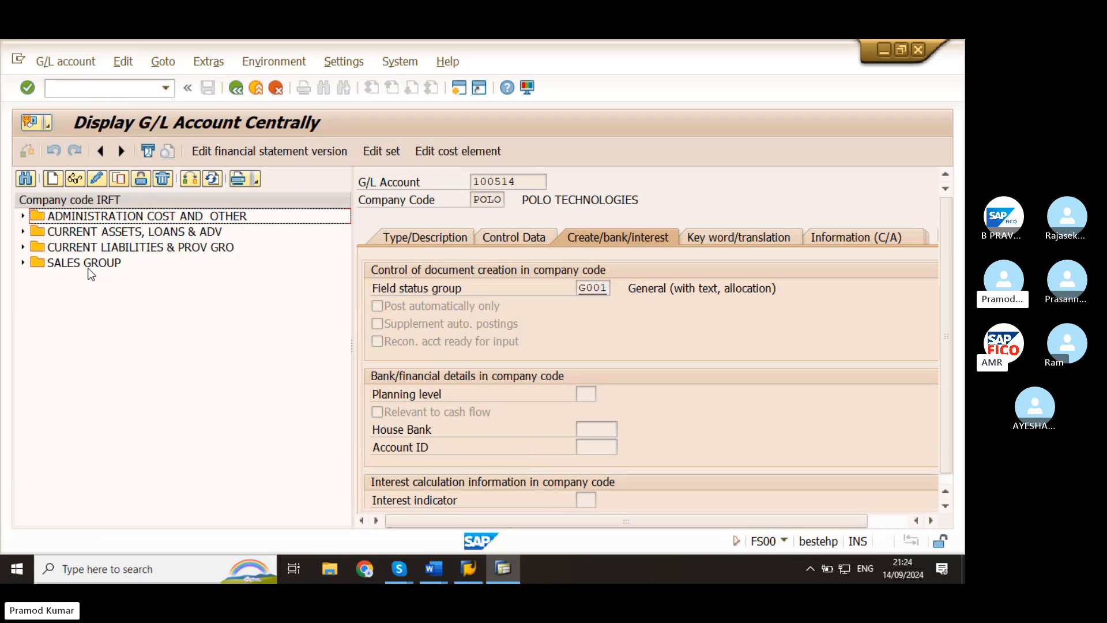
Step: Expand the CURRENT LIABILITIES & PROV GRO group and try to create G/L account 100503 in company code POLO
{"action": "left_click", "coordinate": [23, 248]}
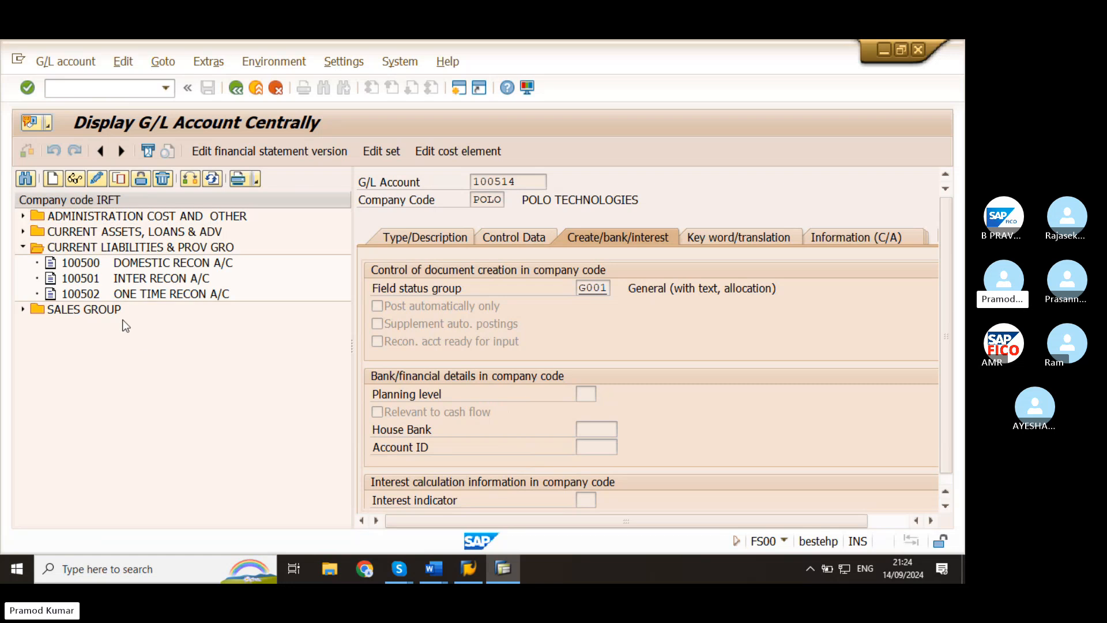
{"action": "left_click", "coordinate": [116, 294]}
{"action": "left_click", "coordinate": [57, 178]}
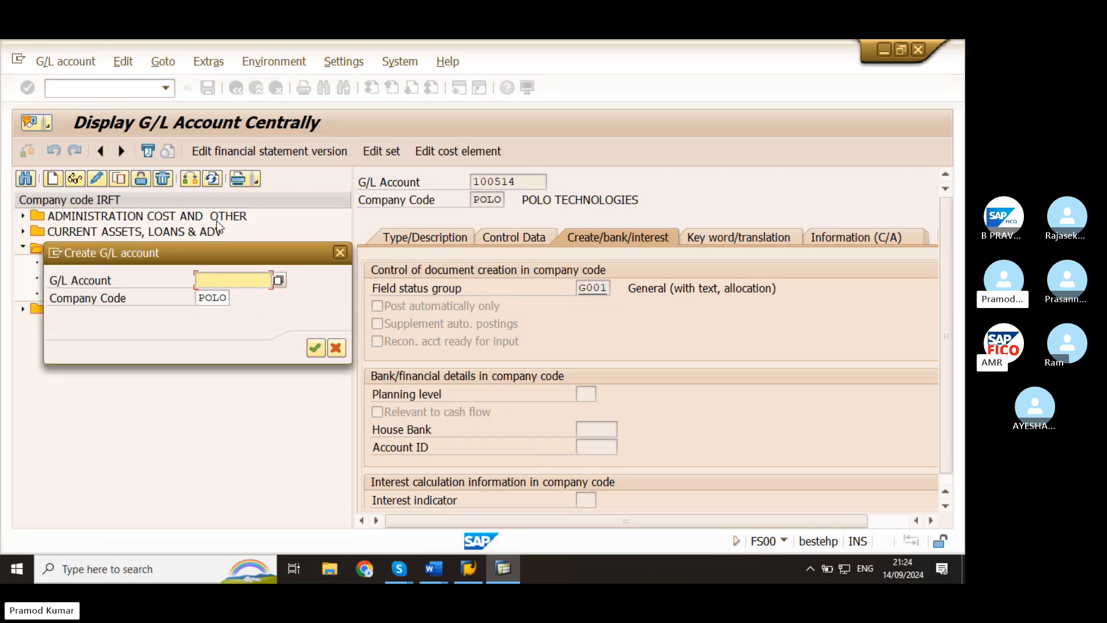
{"action": "left_click_drag", "start_coordinate": [215, 244], "coordinate": [501, 229]}
{"action": "type", "text": "10"}
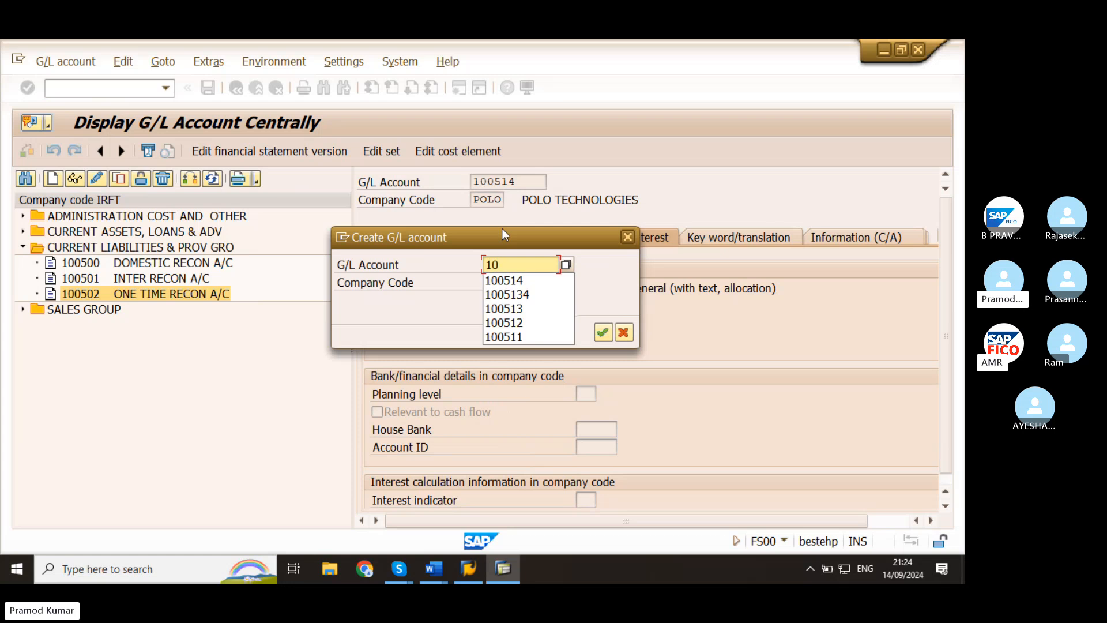
{"action": "type", "text": "0503"}
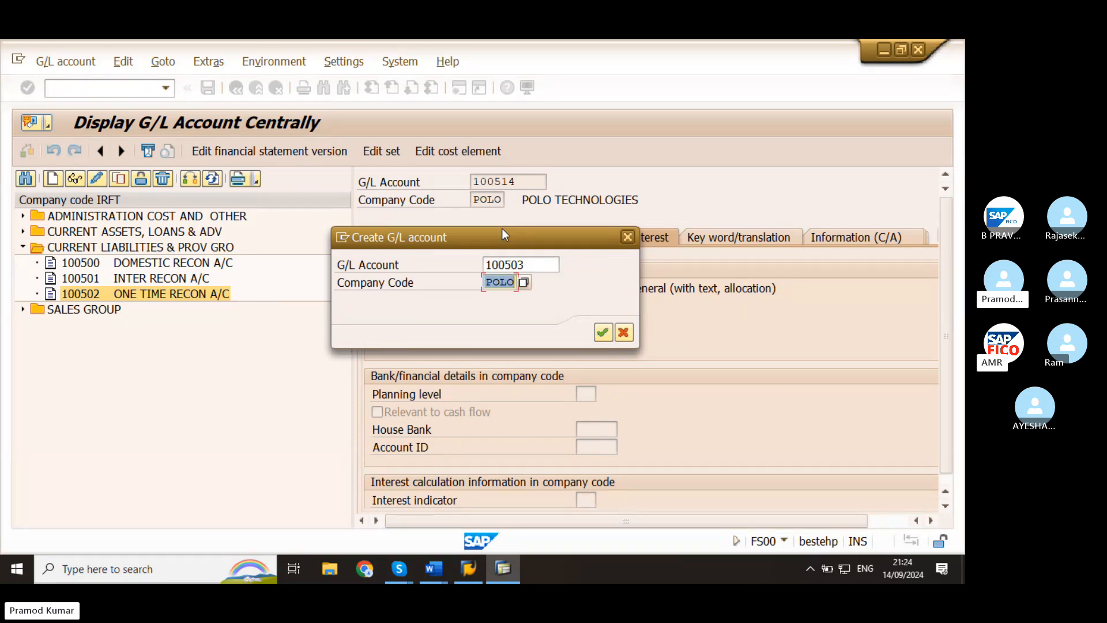
{"action": "key", "text": "Return"}
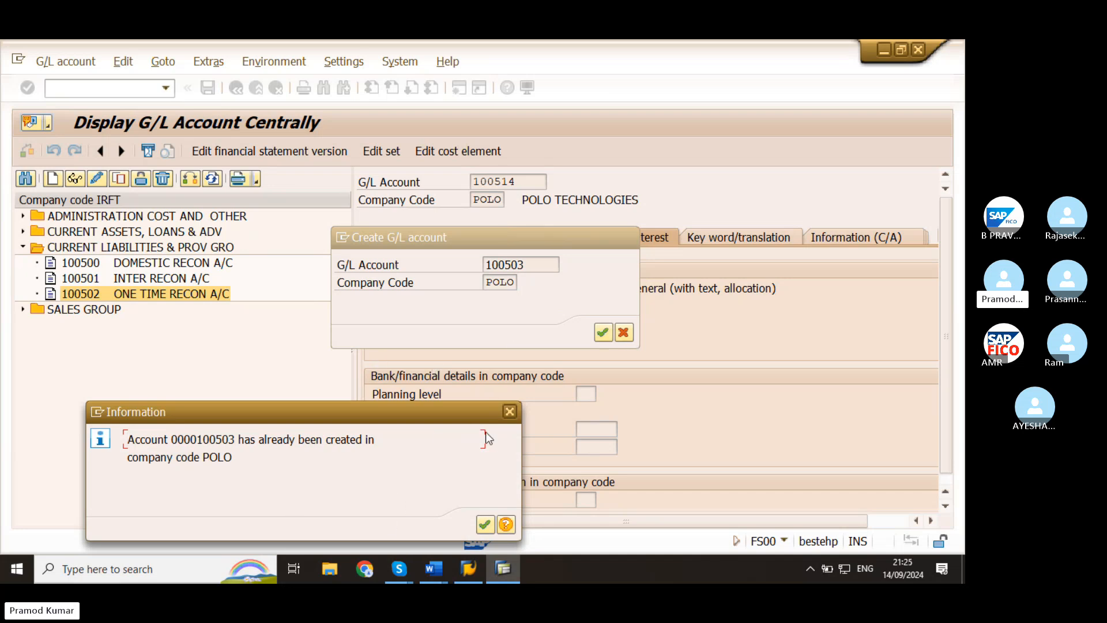
{"action": "left_click", "coordinate": [510, 416]}
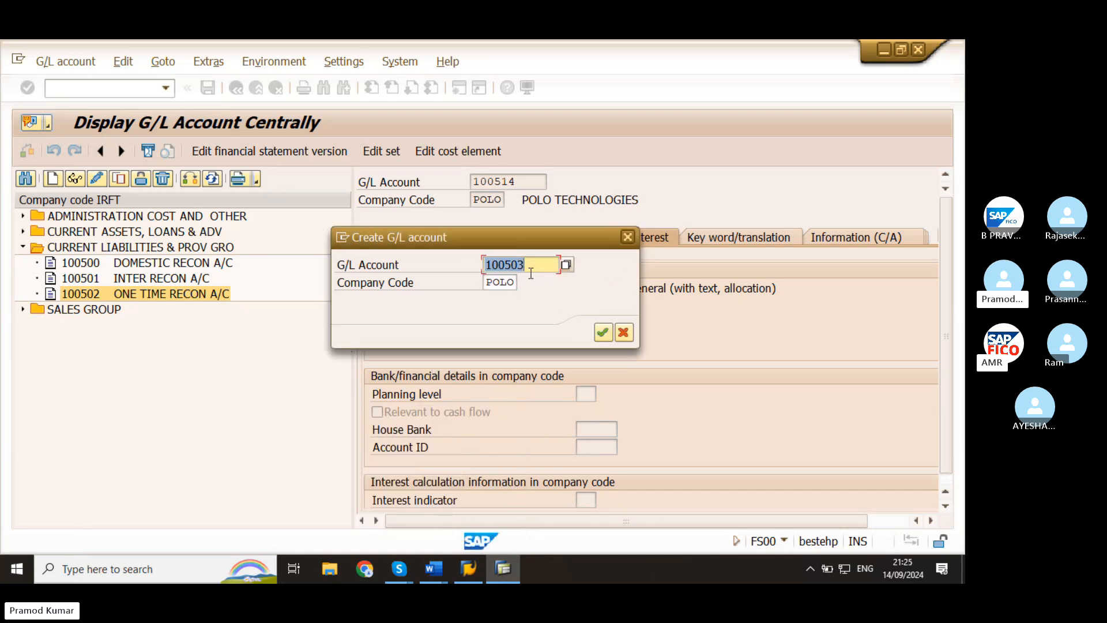
Step: Change the company code for new G/L account 100503 to IRFT and continue to its master data
{"action": "key", "text": "Tab"}
{"action": "type", "text": "IRF"}
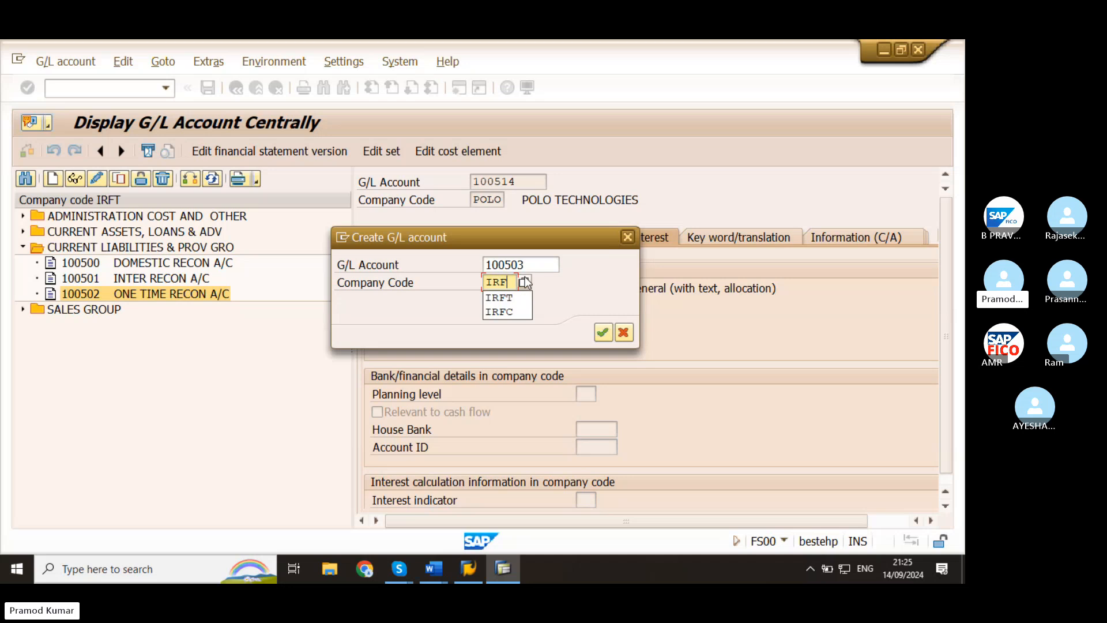
{"action": "left_click", "coordinate": [526, 297]}
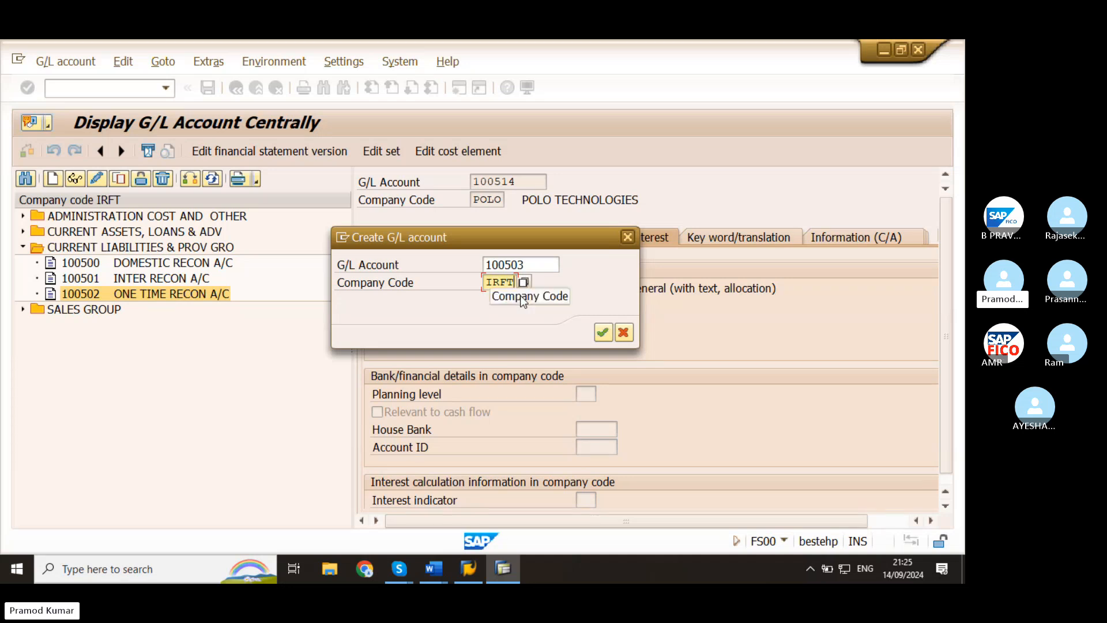
{"action": "left_click", "coordinate": [603, 332]}
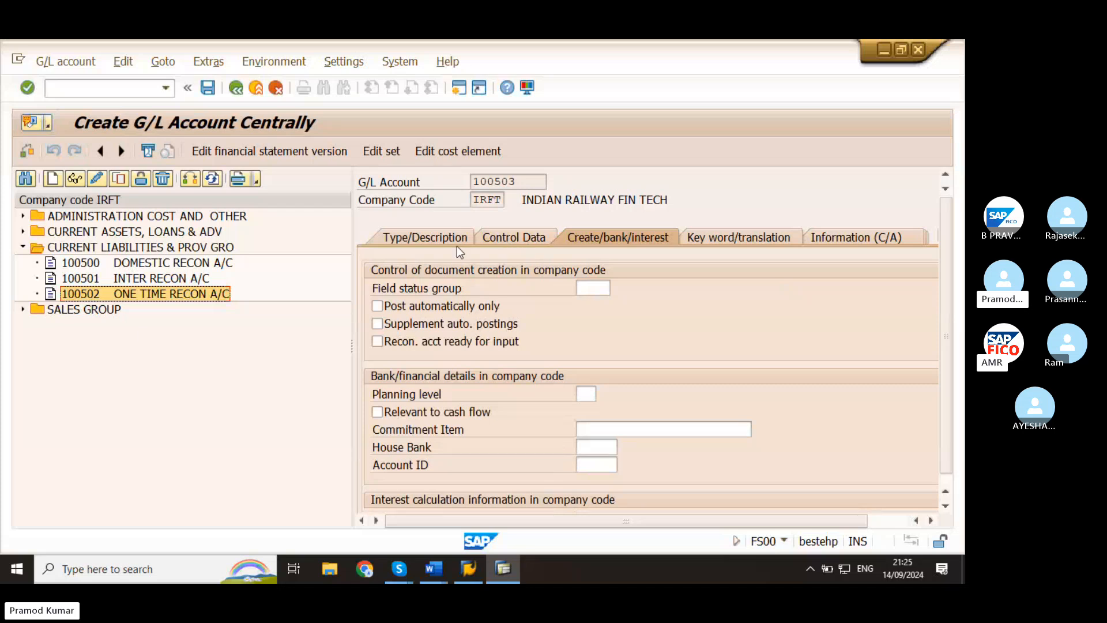
Step: Classify account 100503 as a balance sheet account in the account group CURRENT LIABILITIES & PROV GRO
{"action": "left_click", "coordinate": [424, 240]}
{"action": "left_click", "coordinate": [452, 326]}
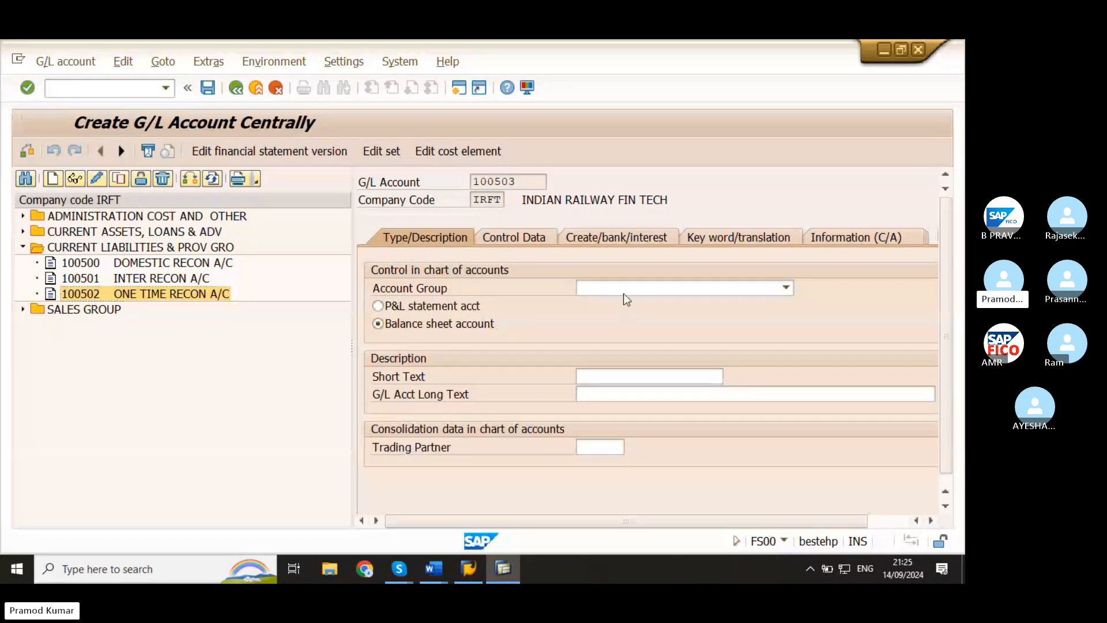
{"action": "left_click", "coordinate": [627, 291]}
{"action": "left_click", "coordinate": [633, 348]}
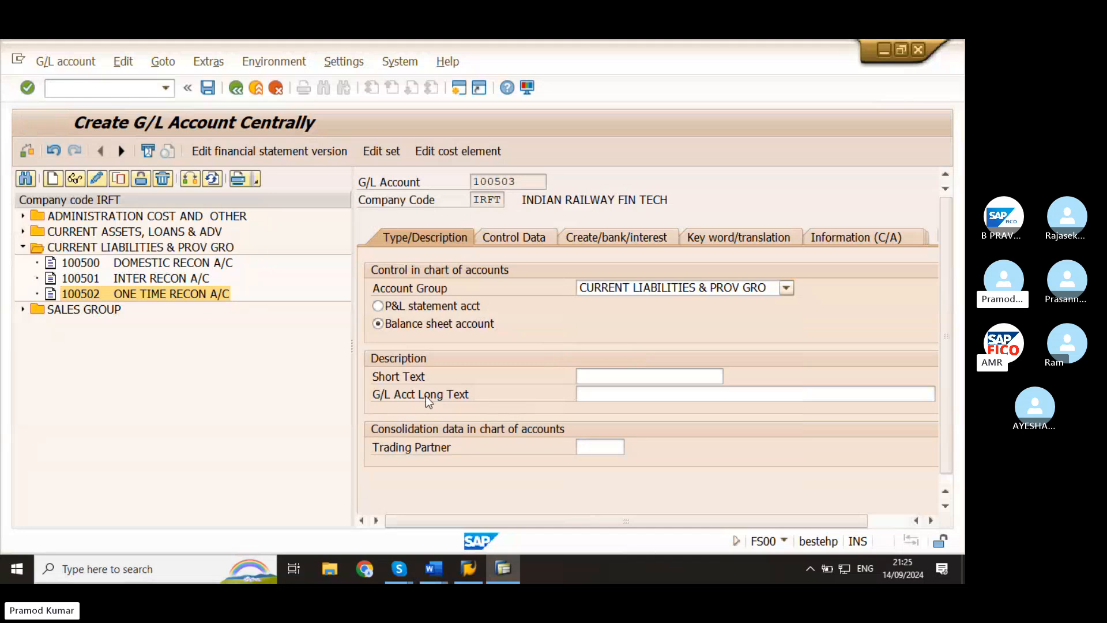
Step: Set the short text to INTER COMPANY PAY and the G/L account long text to INTER COMPANY PAYABLE A/C
{"action": "left_click", "coordinate": [615, 378]}
{"action": "type", "text": "INTER"}
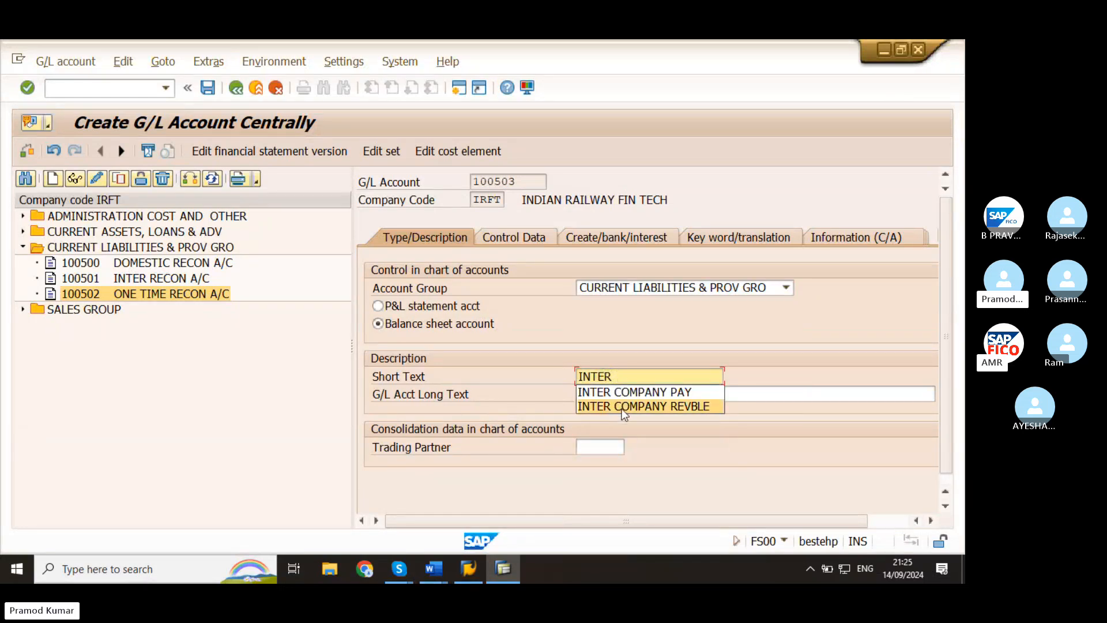
{"action": "left_click", "coordinate": [629, 393]}
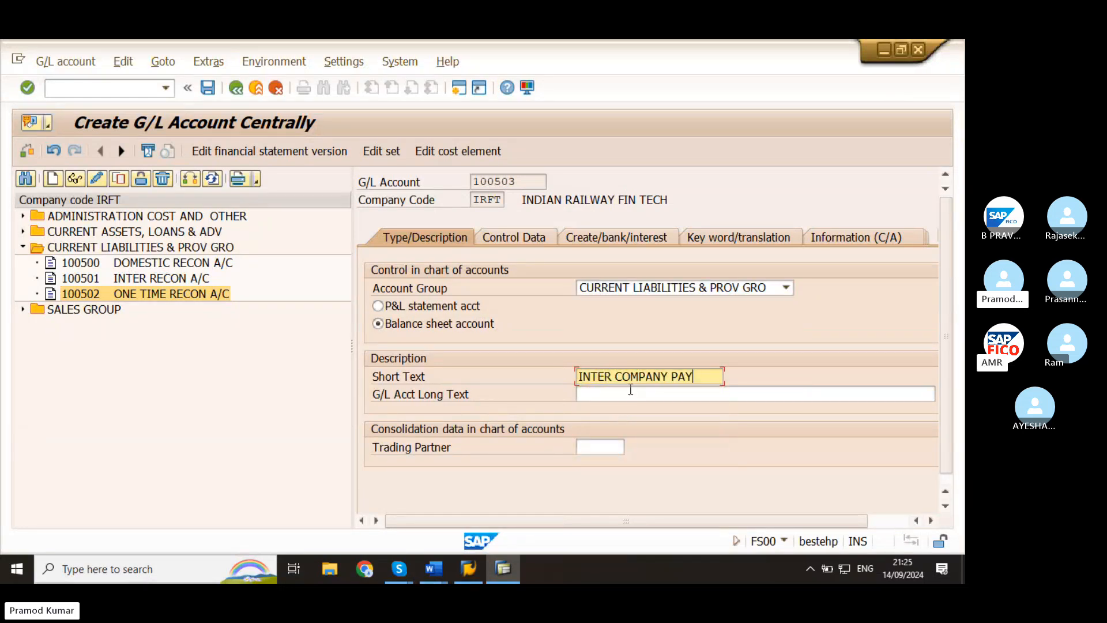
{"action": "left_click", "coordinate": [629, 397]}
{"action": "type", "text": "INTER"}
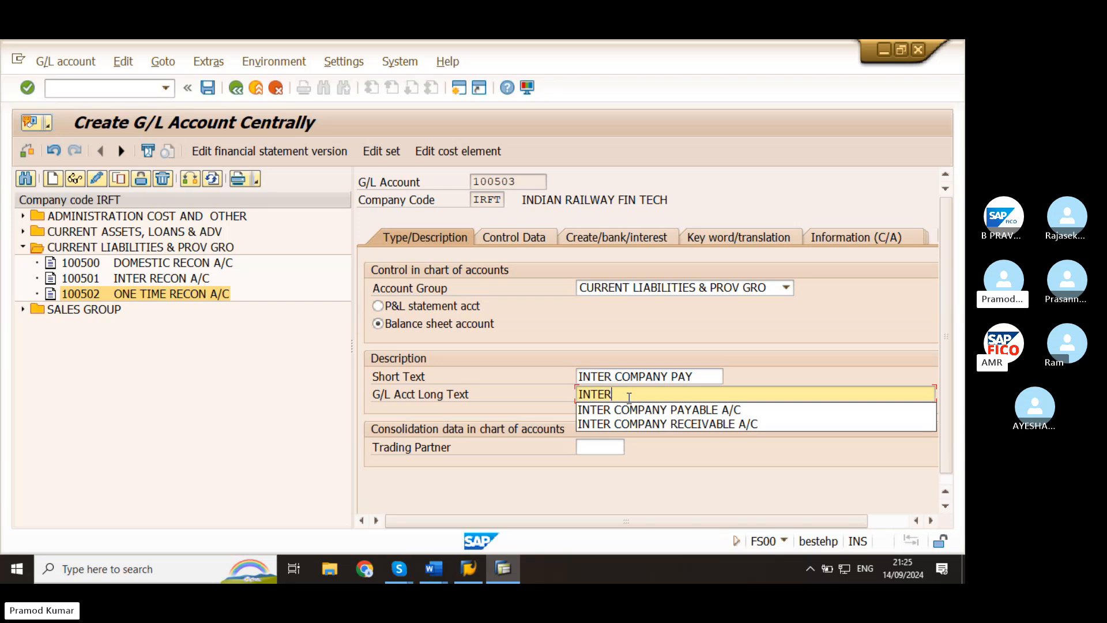
{"action": "left_click", "coordinate": [643, 410]}
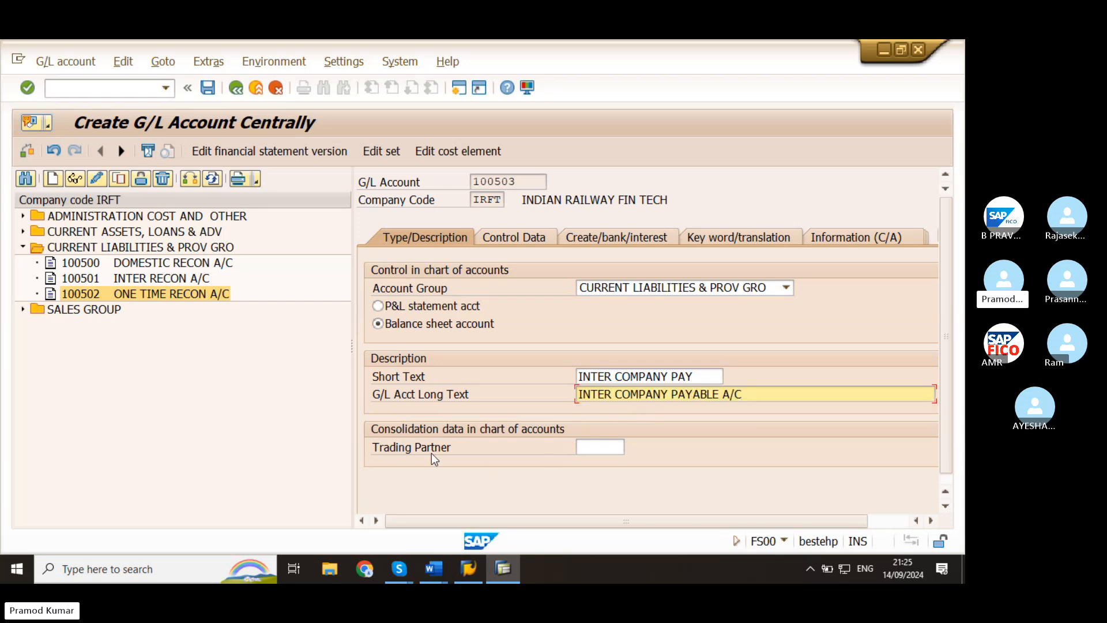
Step: In the control data, enable line item display and set the sort key to 001 (Posting date)
{"action": "left_click", "coordinate": [518, 240]}
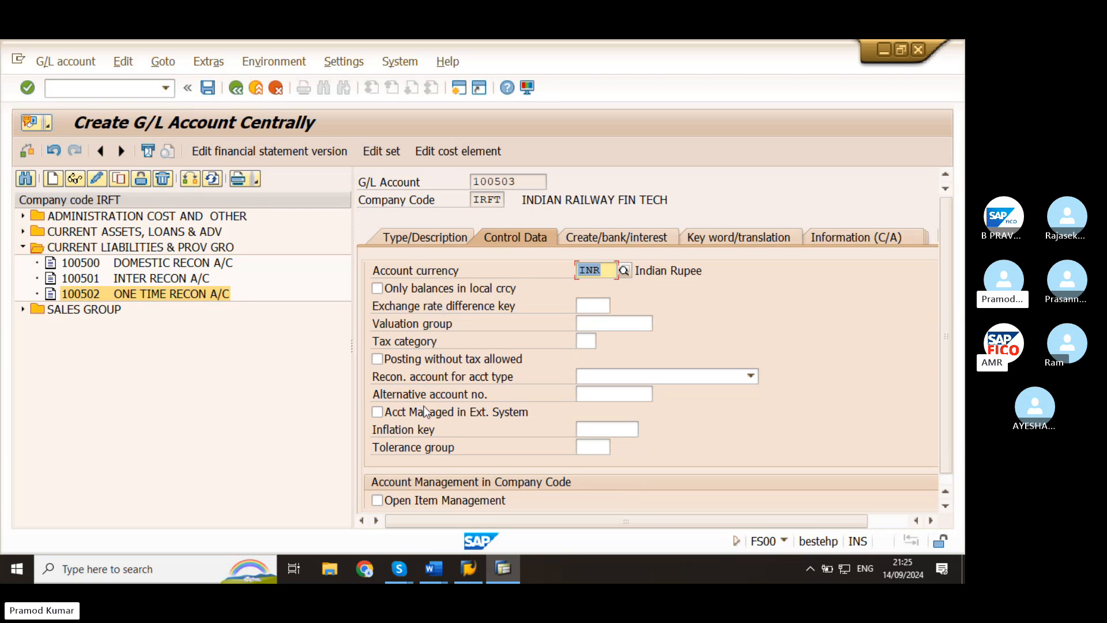
{"action": "scroll", "coordinate": [475, 442], "scroll_direction": "down", "scroll_amount": 2}
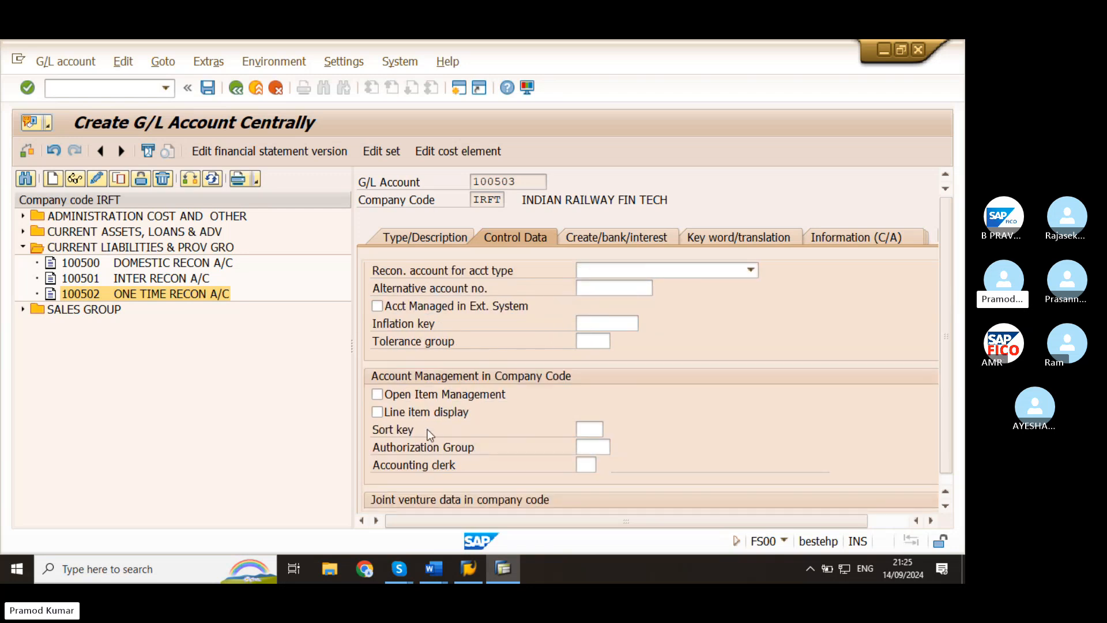
{"action": "left_click", "coordinate": [425, 413]}
{"action": "left_click", "coordinate": [594, 430]}
{"action": "type", "text": "001"}
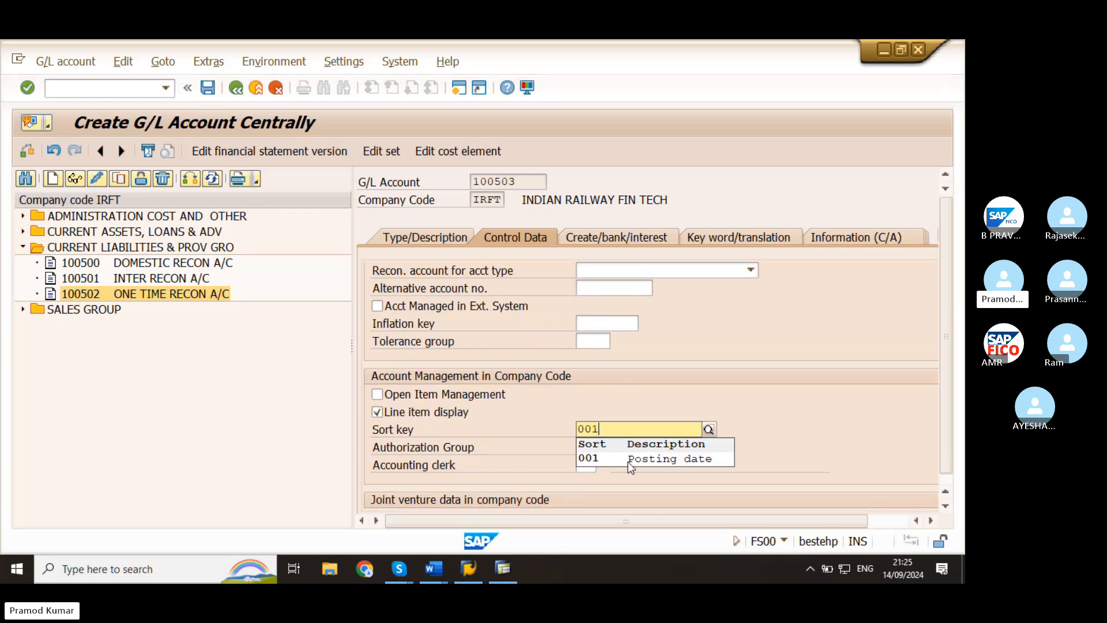
{"action": "left_click", "coordinate": [631, 464]}
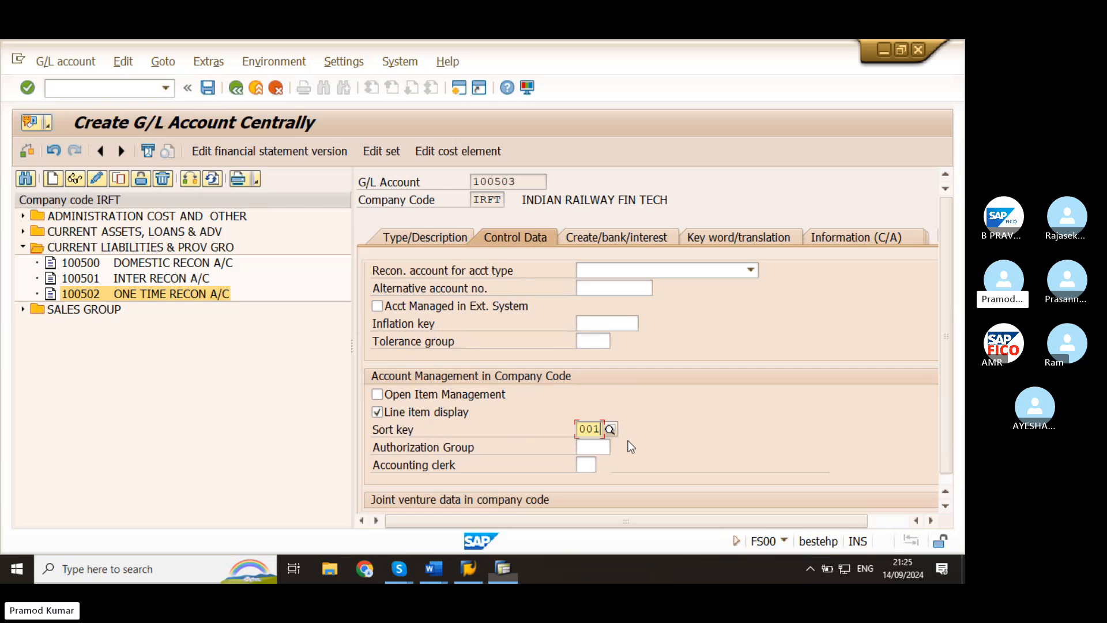
Step: Assign field status group G001 to account 100503 and save the account
{"action": "left_click", "coordinate": [610, 239]}
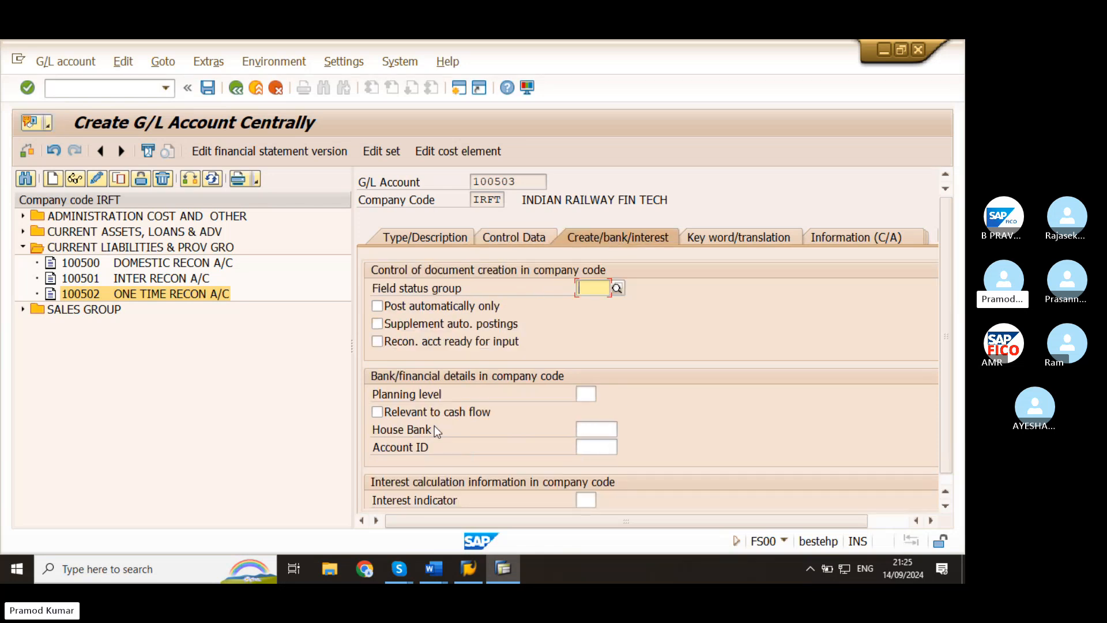
{"action": "scroll", "coordinate": [437, 428], "scroll_direction": "down", "scroll_amount": 2}
{"action": "scroll", "coordinate": [585, 312], "scroll_direction": "up", "scroll_amount": 2}
{"action": "left_click", "coordinate": [592, 288]}
{"action": "type", "text": "G001"}
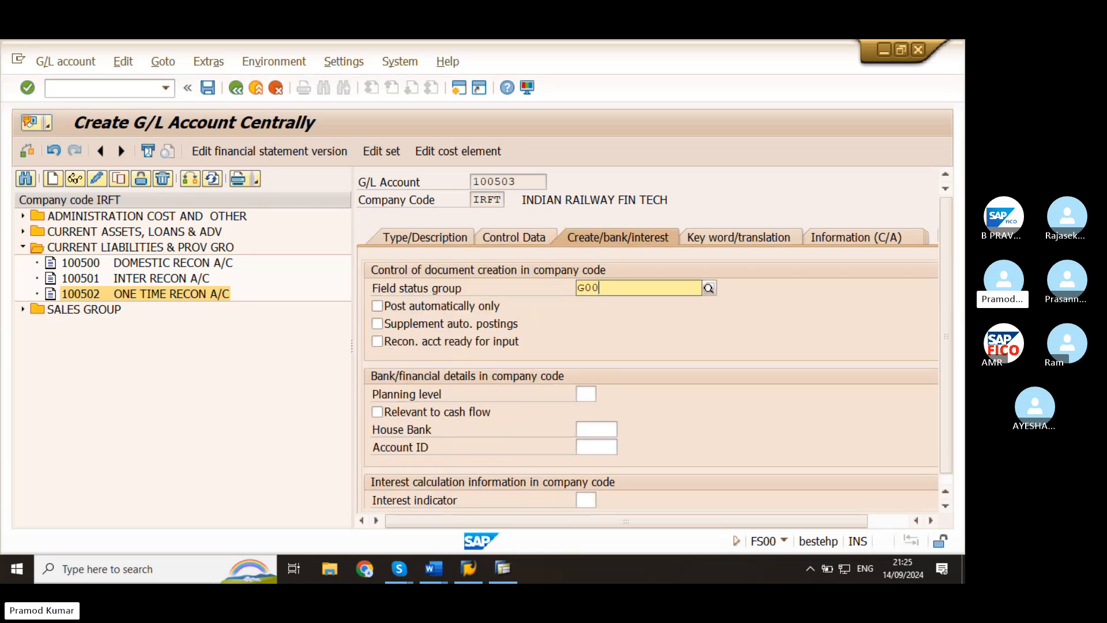
{"action": "left_click", "coordinate": [646, 317]}
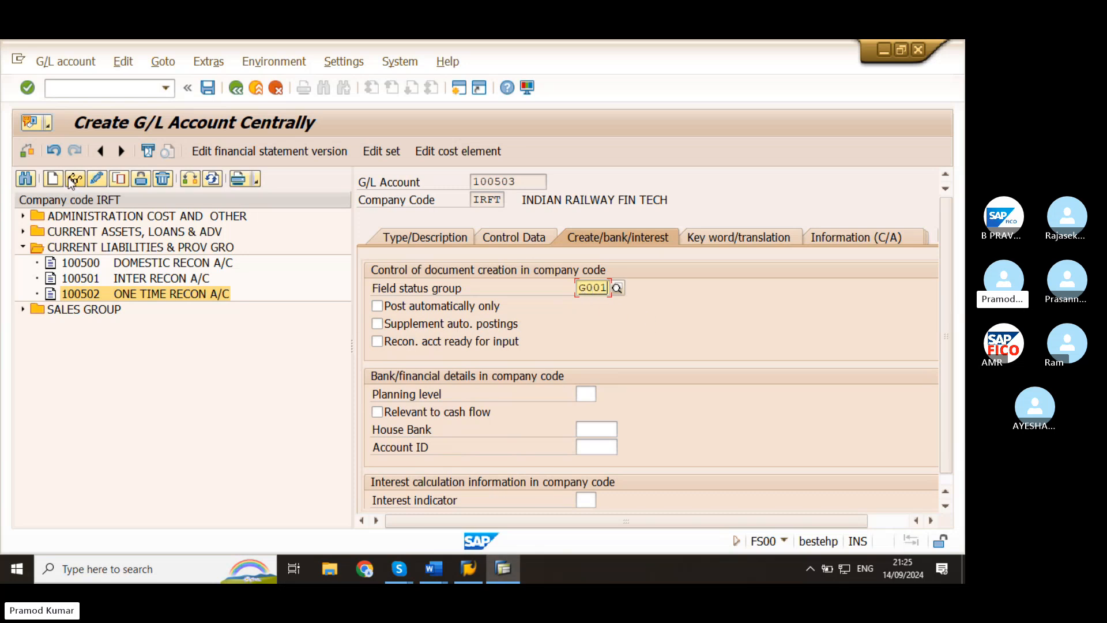
{"action": "left_click", "coordinate": [207, 88]}
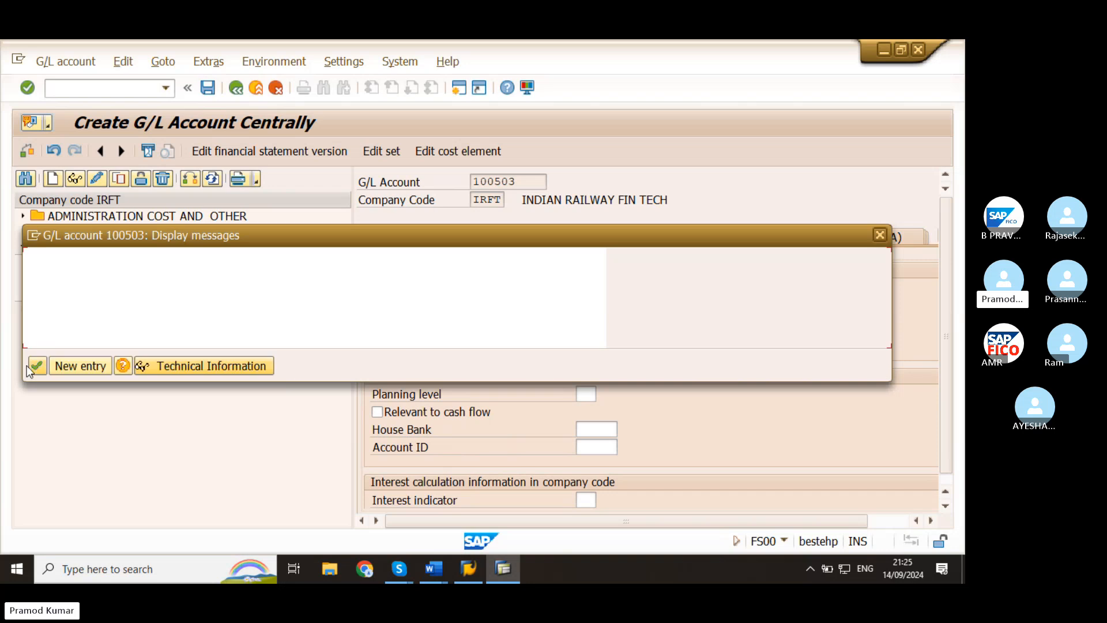
{"action": "left_click", "coordinate": [36, 367]}
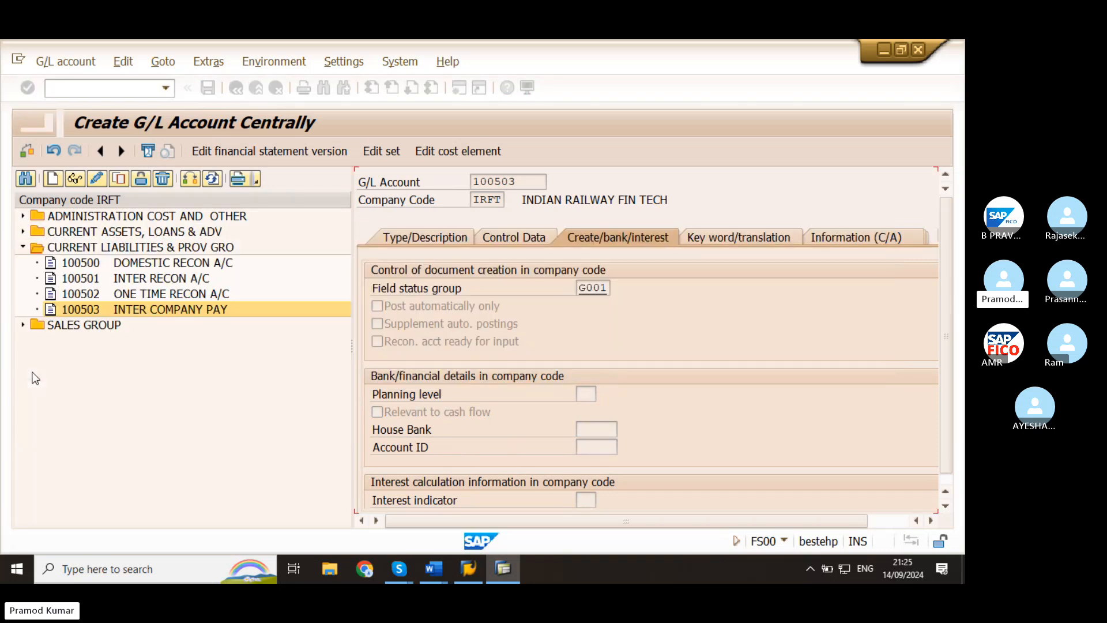
Step: Collapse the current liabilities group, expand CURRENT ASSETS, LOANS & ADV, and select ONE TIME CUST A/C
{"action": "left_click", "coordinate": [23, 248]}
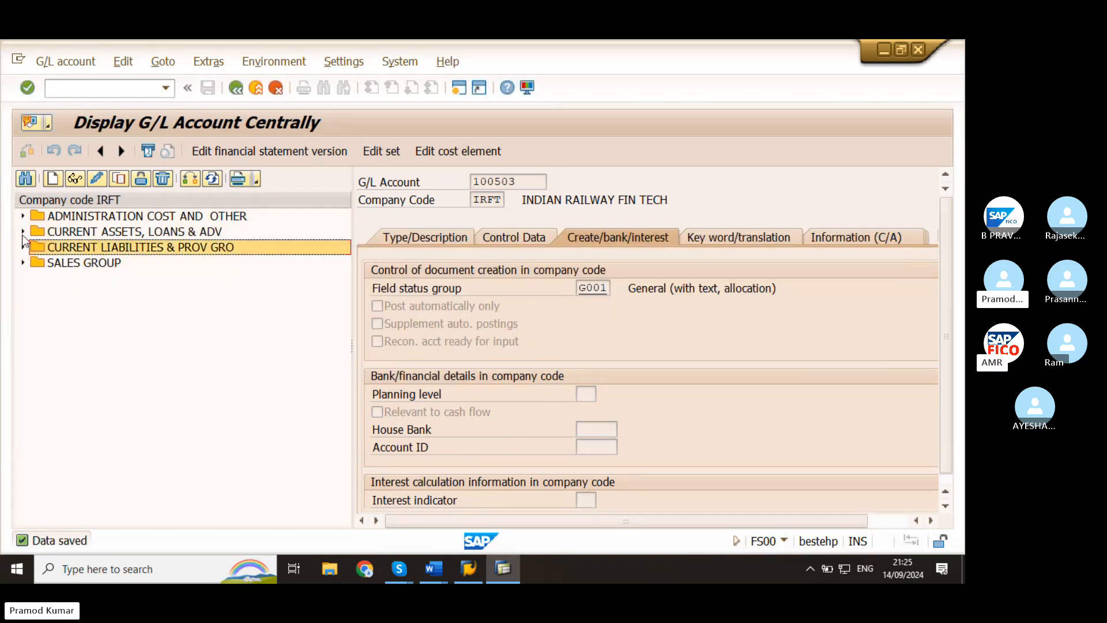
{"action": "left_click", "coordinate": [23, 231]}
{"action": "left_click", "coordinate": [125, 355]}
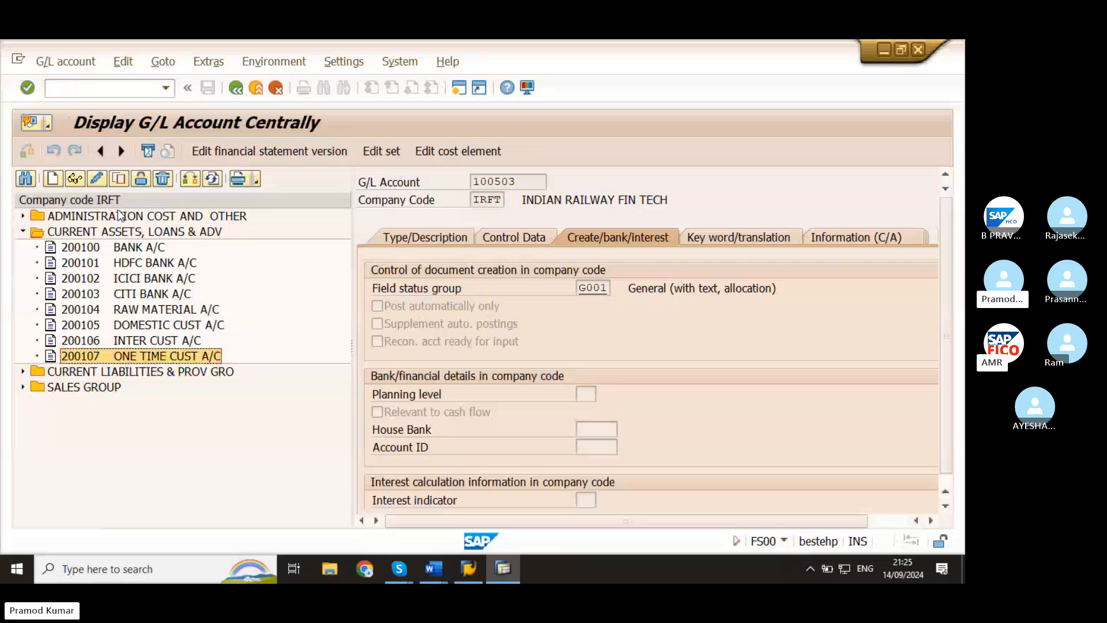
Step: Start a new G/L account numbered 200108 in company code IRFT and continue to its master data
{"action": "left_click", "coordinate": [52, 178]}
{"action": "left_click_drag", "start_coordinate": [279, 257], "coordinate": [730, 252]}
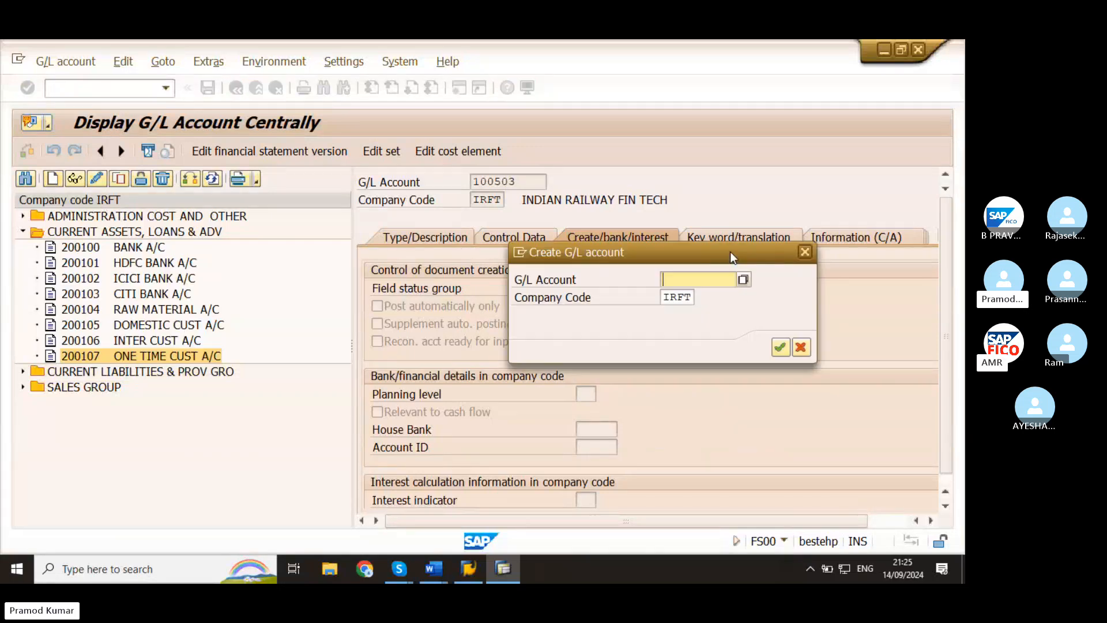
{"action": "type", "text": "2000"}
{"action": "key", "text": "BackSpace"}
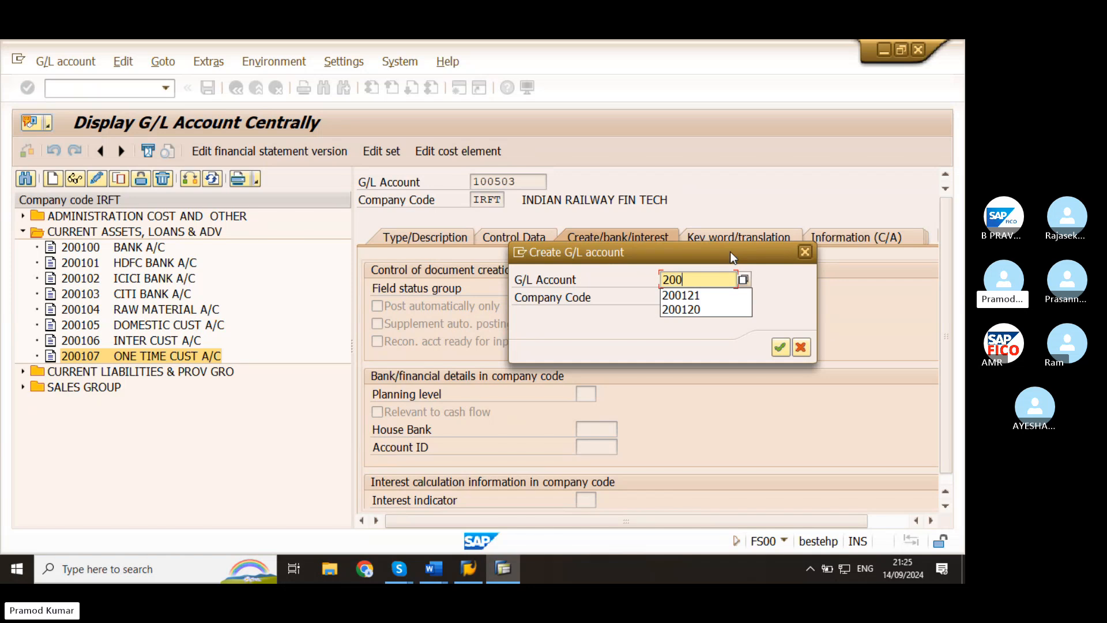
{"action": "type", "text": "10"}
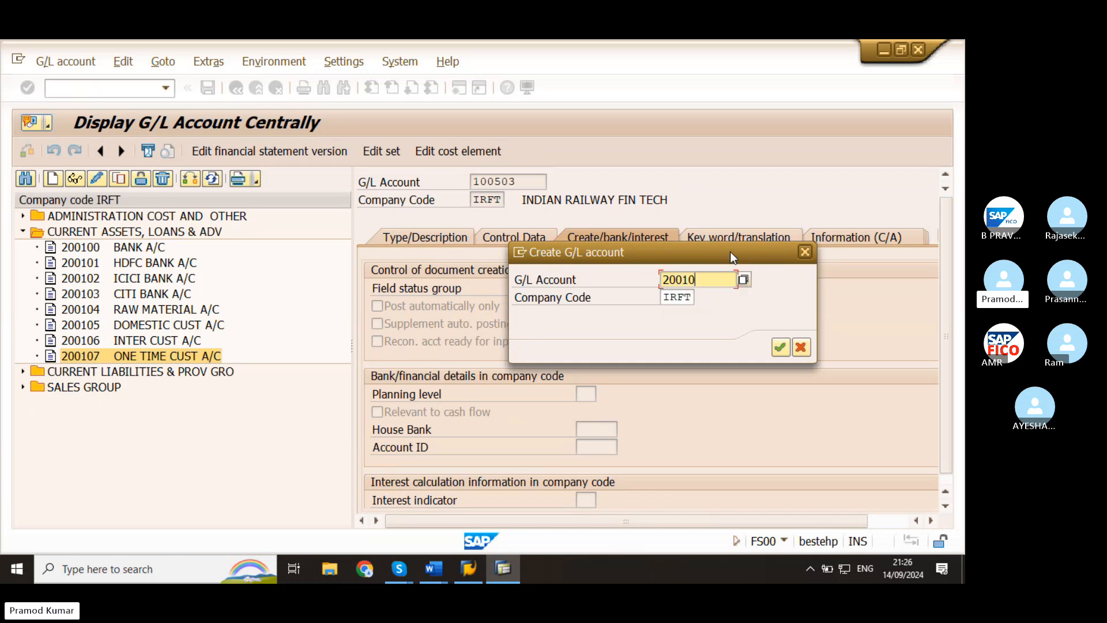
{"action": "type", "text": "9"}
{"action": "key", "text": "Tab"}
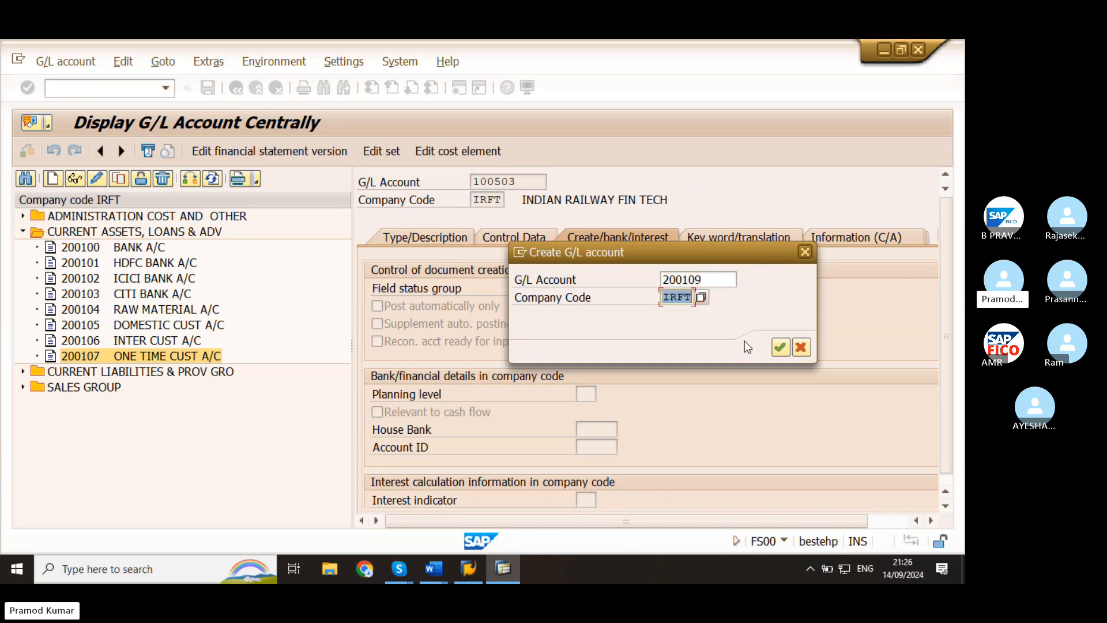
{"action": "left_click", "coordinate": [776, 348]}
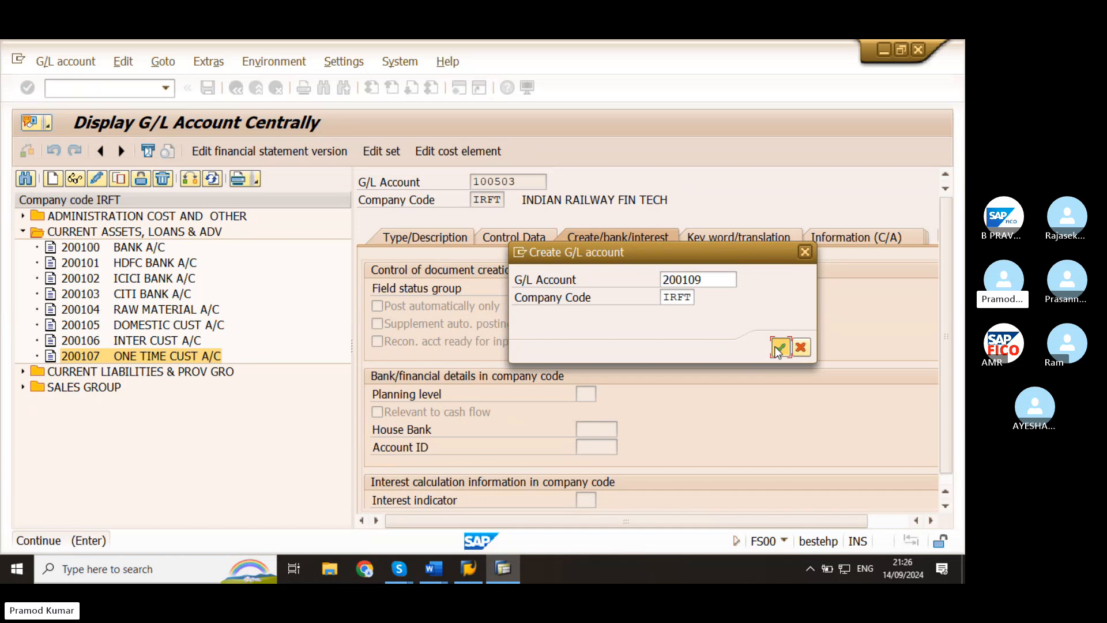
{"action": "left_click", "coordinate": [720, 275]}
{"action": "type", "text": "8"}
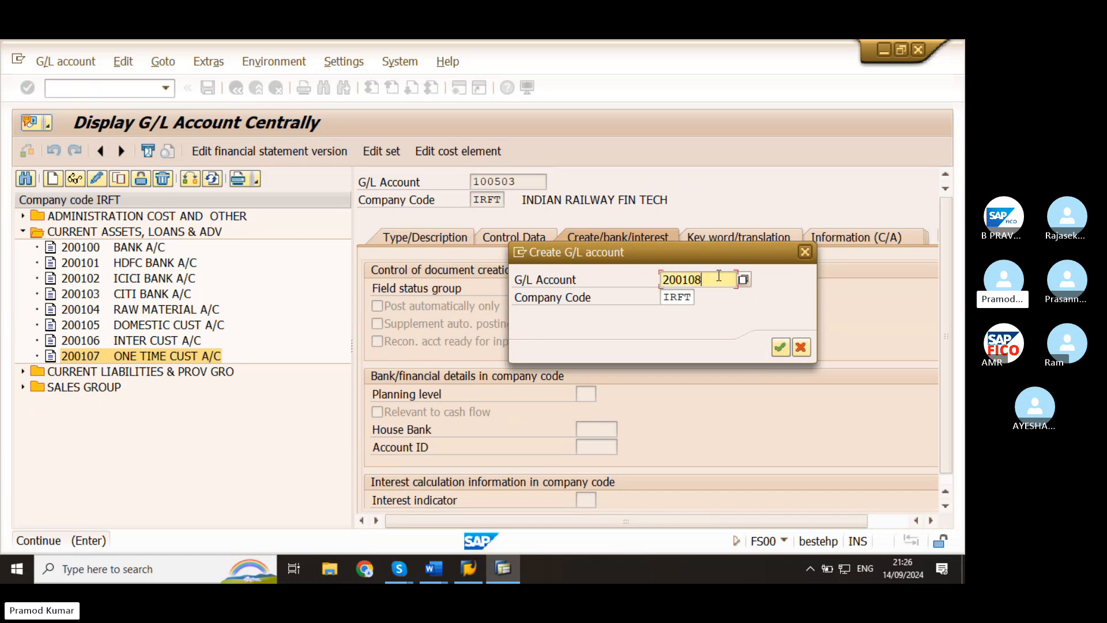
{"action": "left_click", "coordinate": [776, 348]}
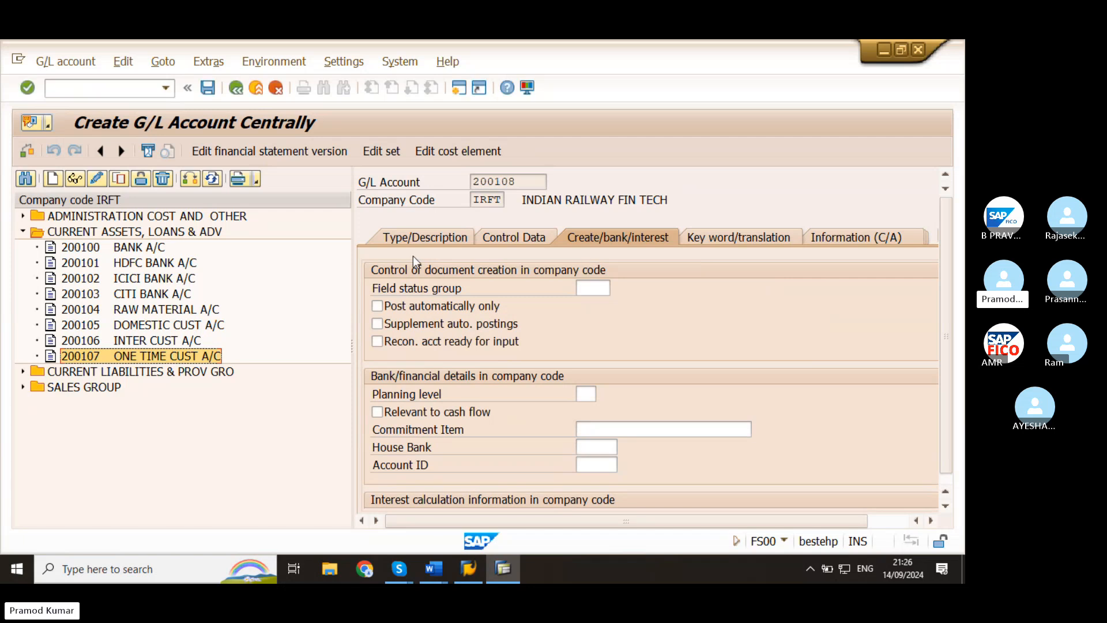
Step: Define account 200108 as a balance sheet account in the account group CURRENT ASSETS, LOANS & ADV
{"action": "left_click", "coordinate": [406, 240]}
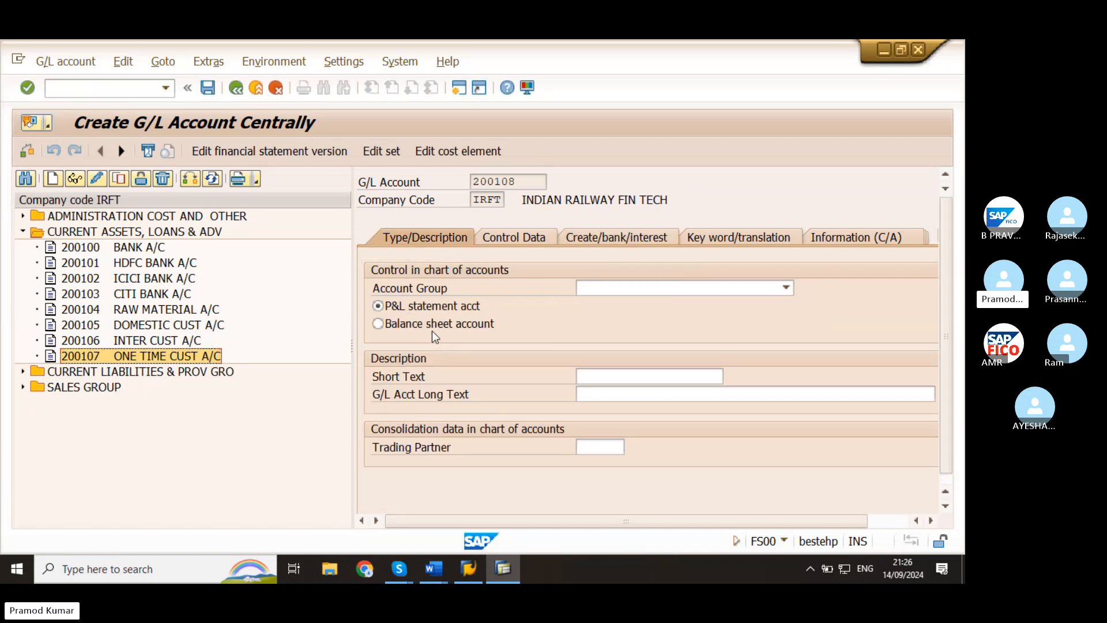
{"action": "left_click", "coordinate": [432, 326]}
{"action": "left_click", "coordinate": [652, 292]}
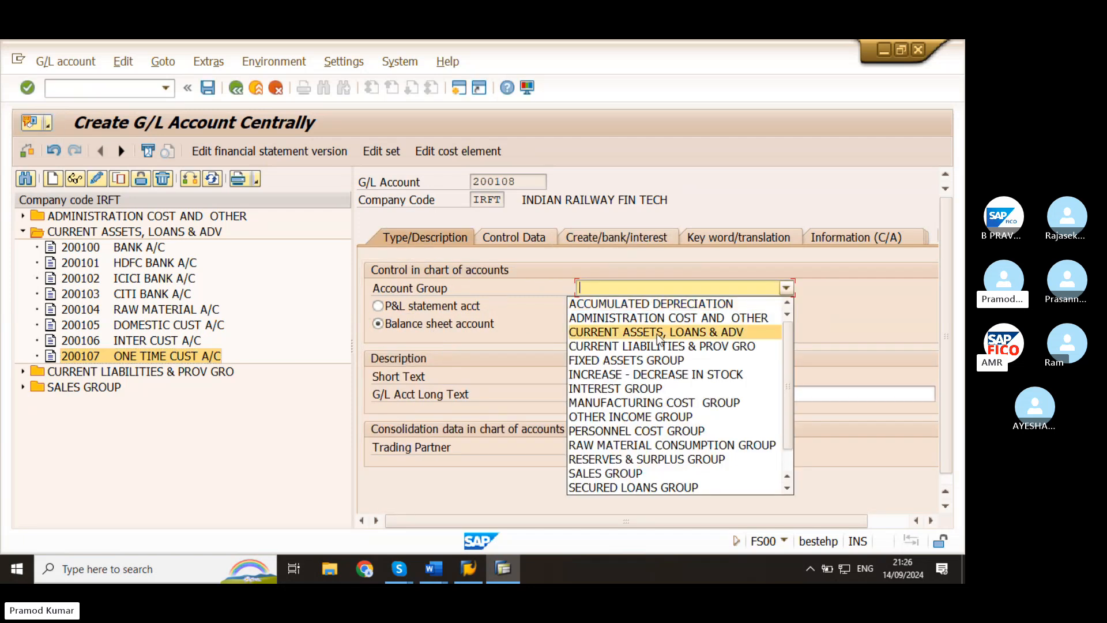
{"action": "left_click", "coordinate": [657, 333]}
Step: Enter the short text INTER COMPANY REVBLE and the long text INTER COMPANY RECEIVABLE A/C for account 200108
{"action": "left_click", "coordinate": [595, 376]}
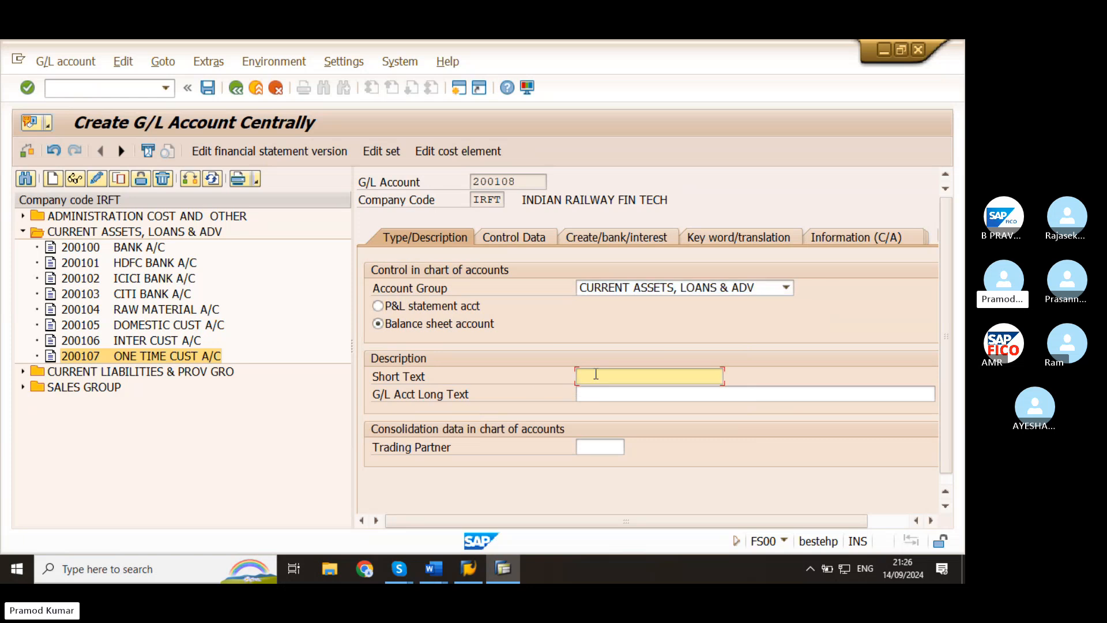
{"action": "type", "text": "IN"}
{"action": "left_click", "coordinate": [643, 407]}
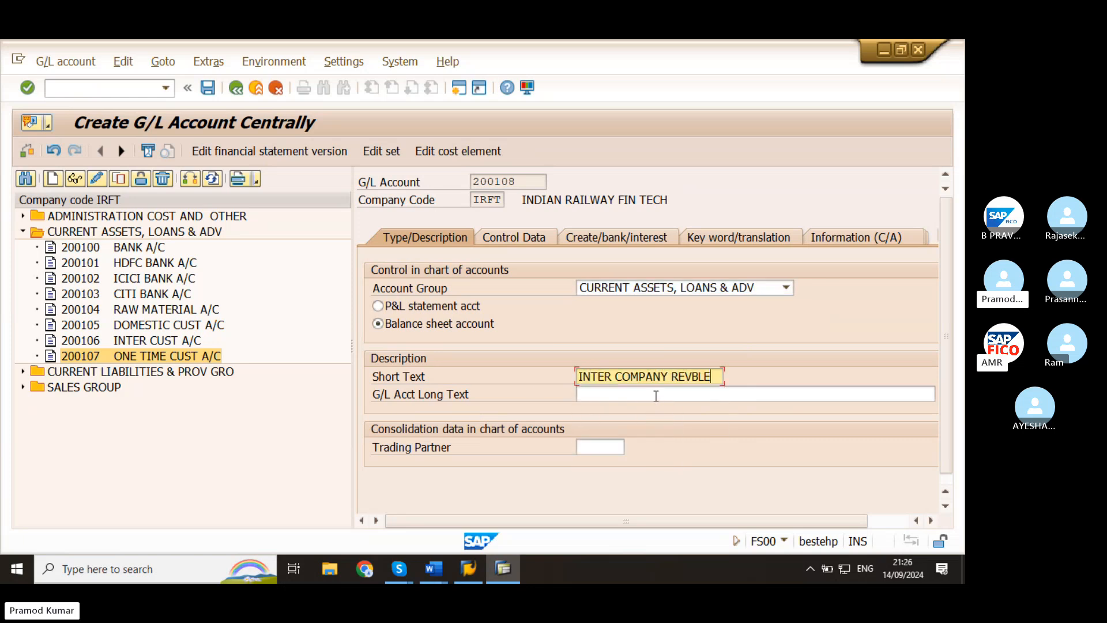
{"action": "left_click", "coordinate": [656, 396]}
{"action": "type", "text": "IN"}
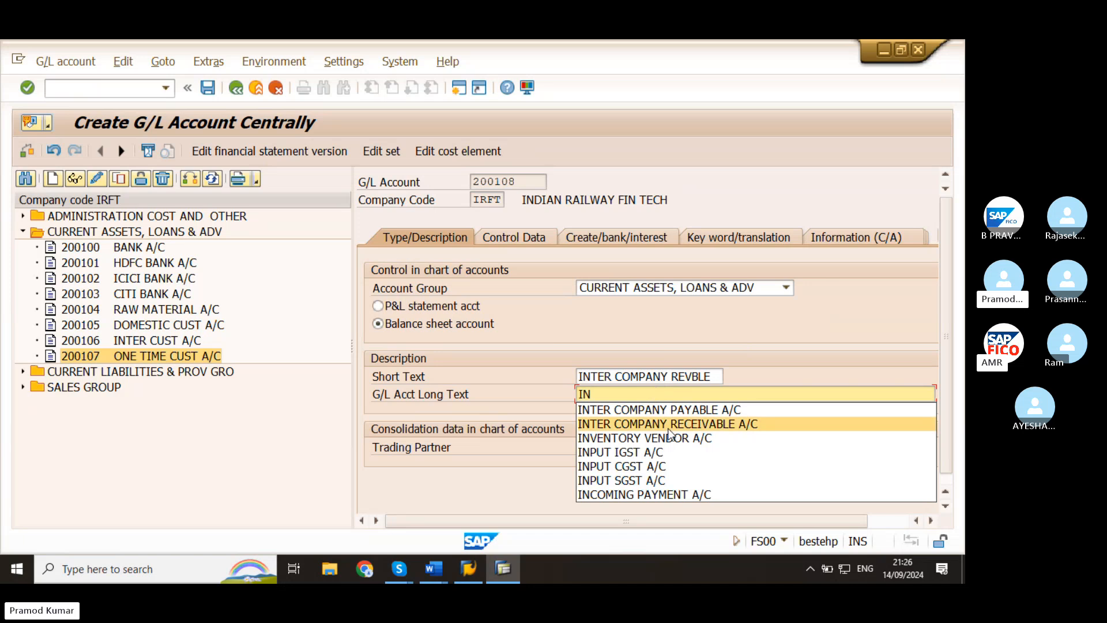
{"action": "left_click", "coordinate": [670, 428]}
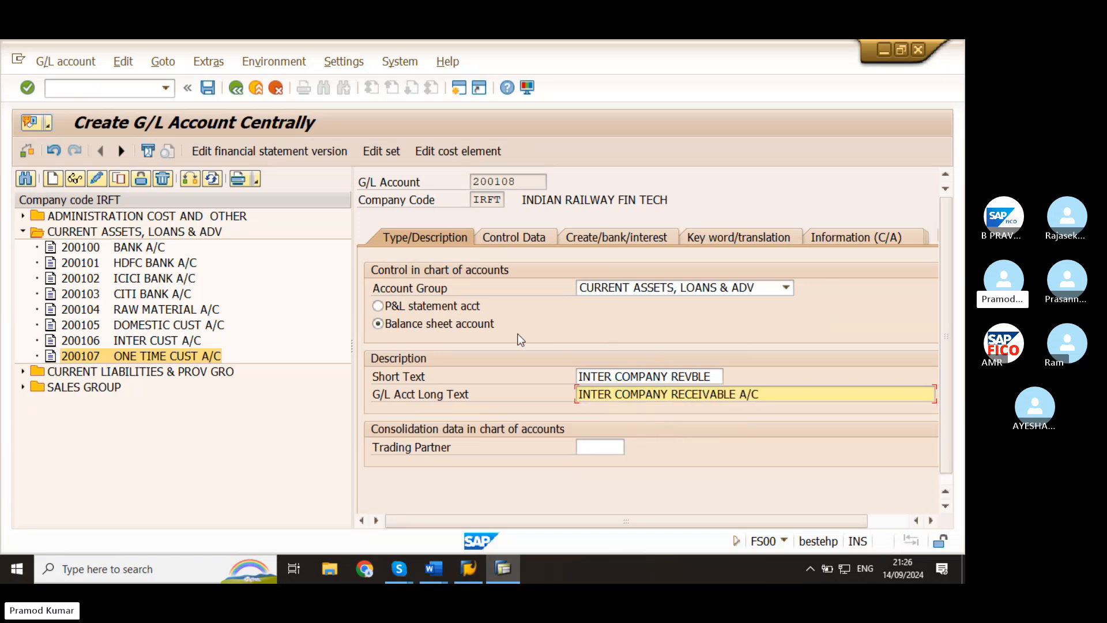
Step: Enable line item display for account 200108 and set its sort key to 001 (Posting date)
{"action": "left_click", "coordinate": [508, 236]}
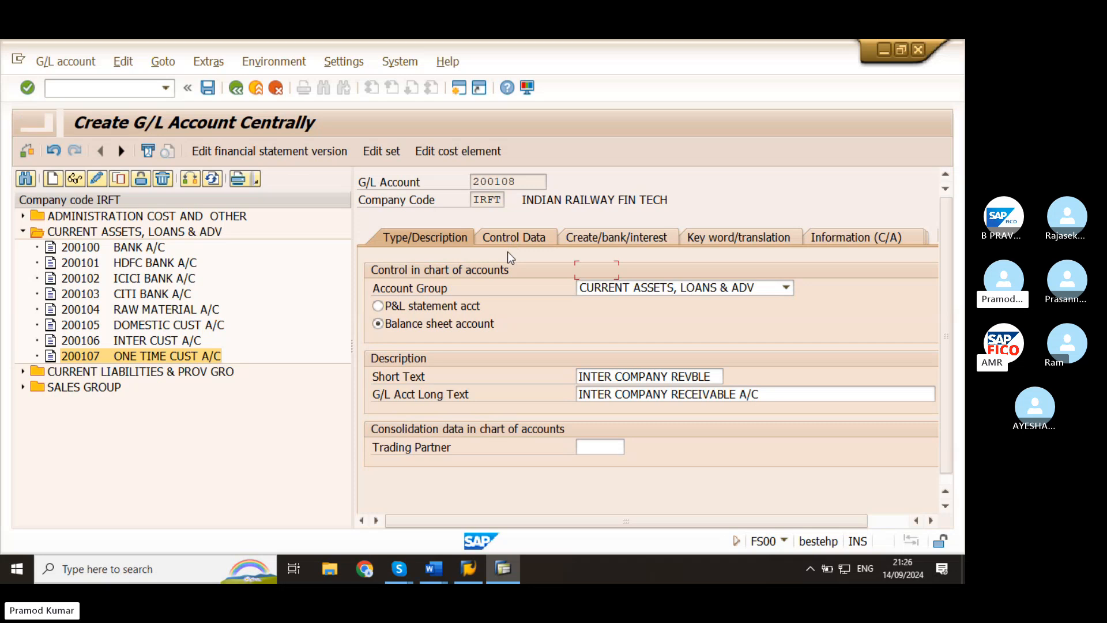
{"action": "scroll", "coordinate": [447, 412], "scroll_direction": "down", "scroll_amount": 1}
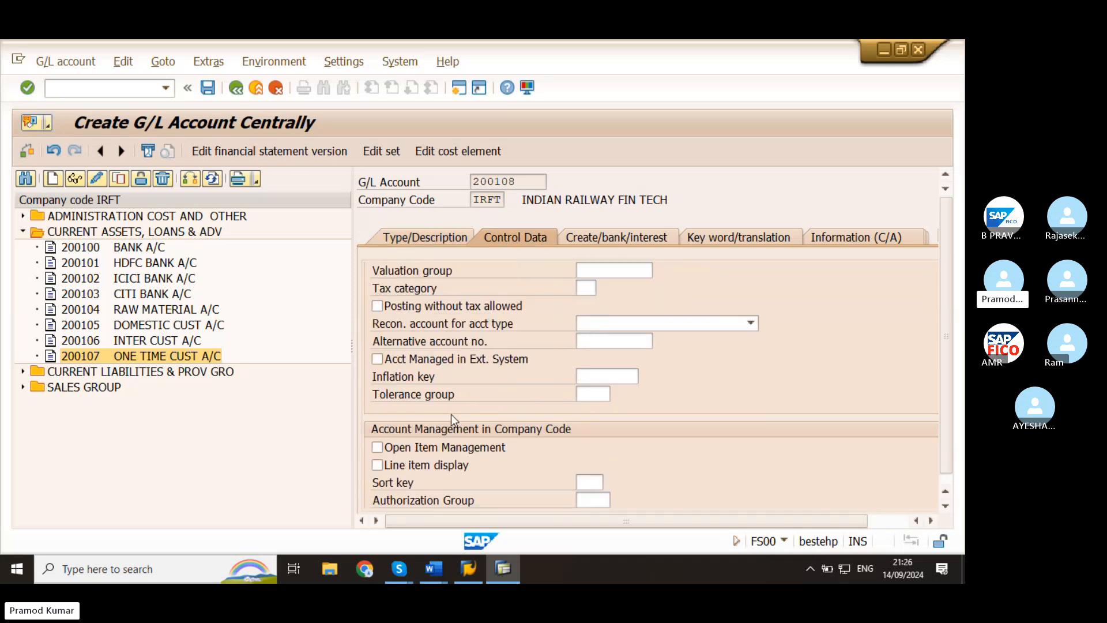
{"action": "left_click", "coordinate": [427, 465]}
{"action": "left_click", "coordinate": [590, 482]}
{"action": "type", "text": "001"}
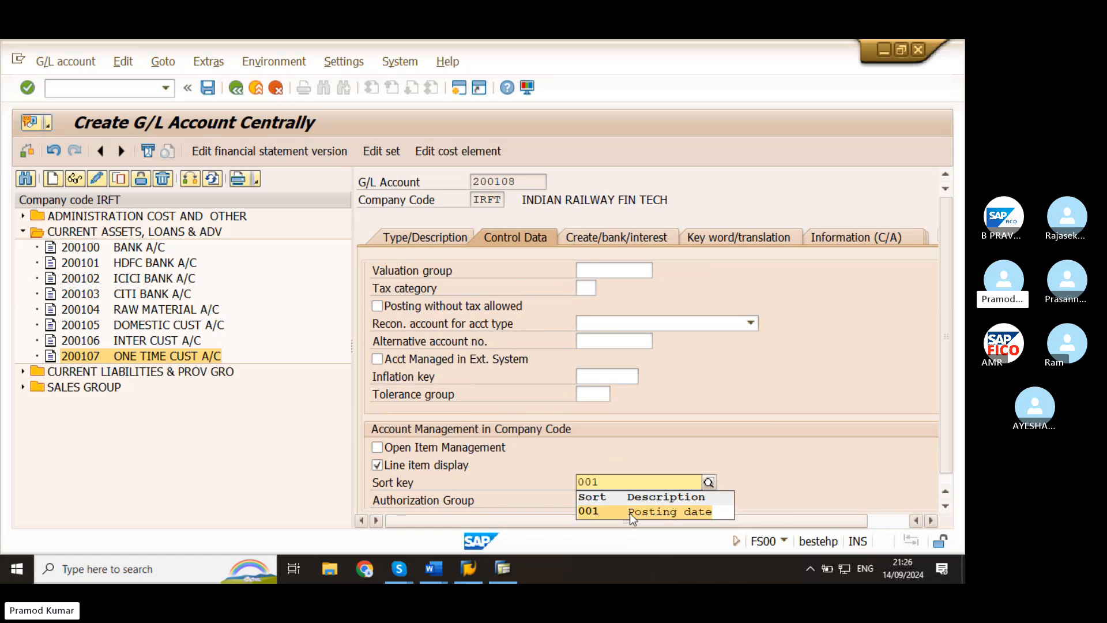
{"action": "left_click", "coordinate": [629, 512]}
Step: Assign field status group G001 to account 200108 and save the account, accepting the warnings
{"action": "left_click", "coordinate": [599, 237]}
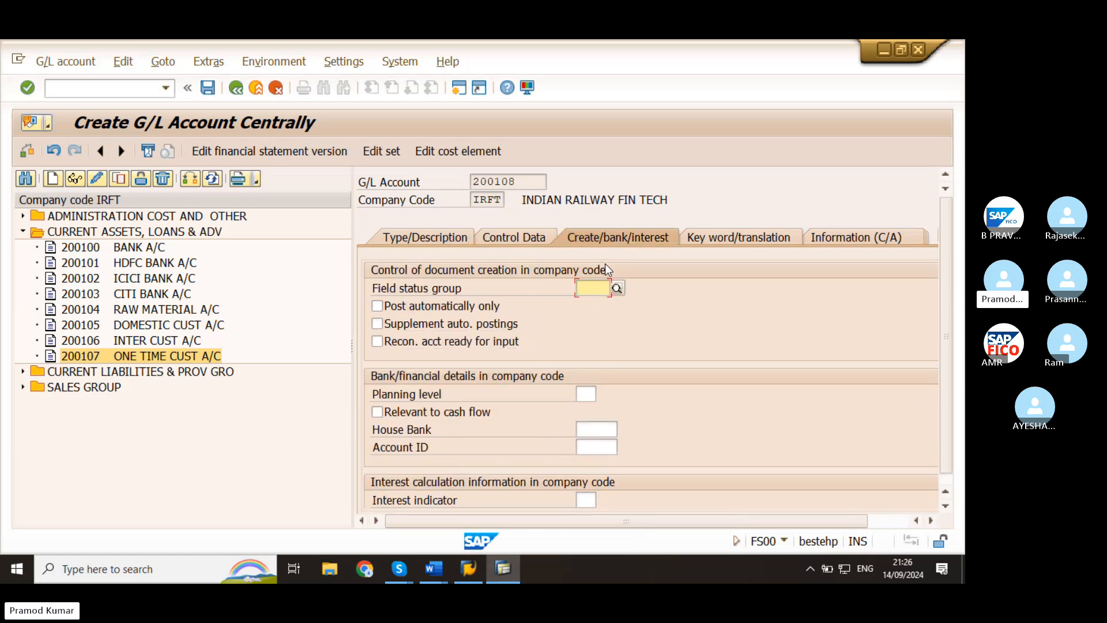
{"action": "type", "text": "G"}
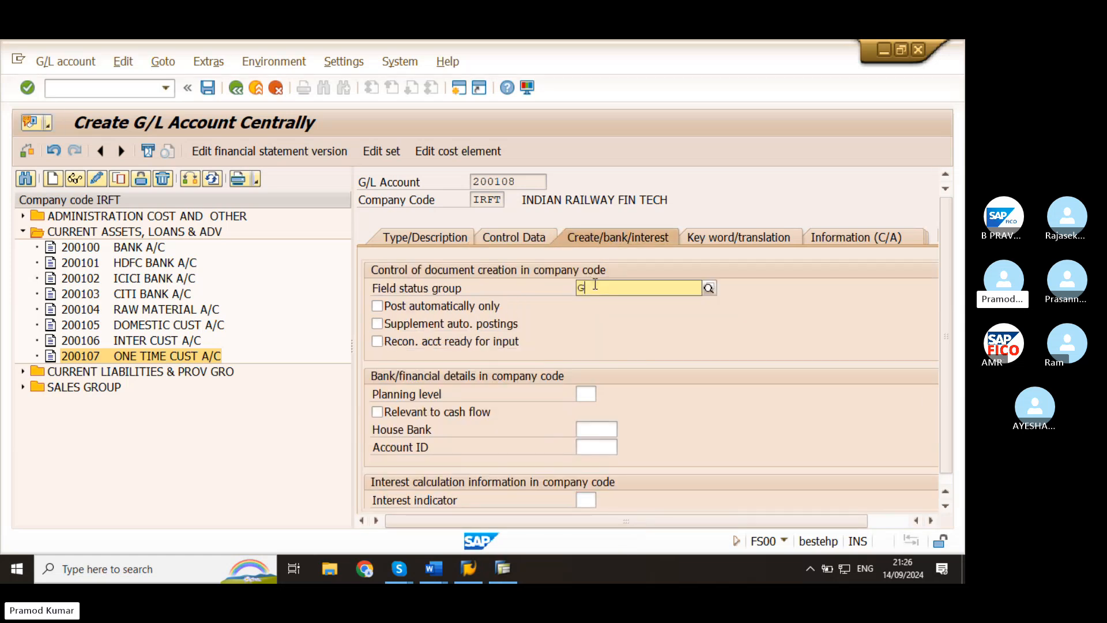
{"action": "type", "text": "001"}
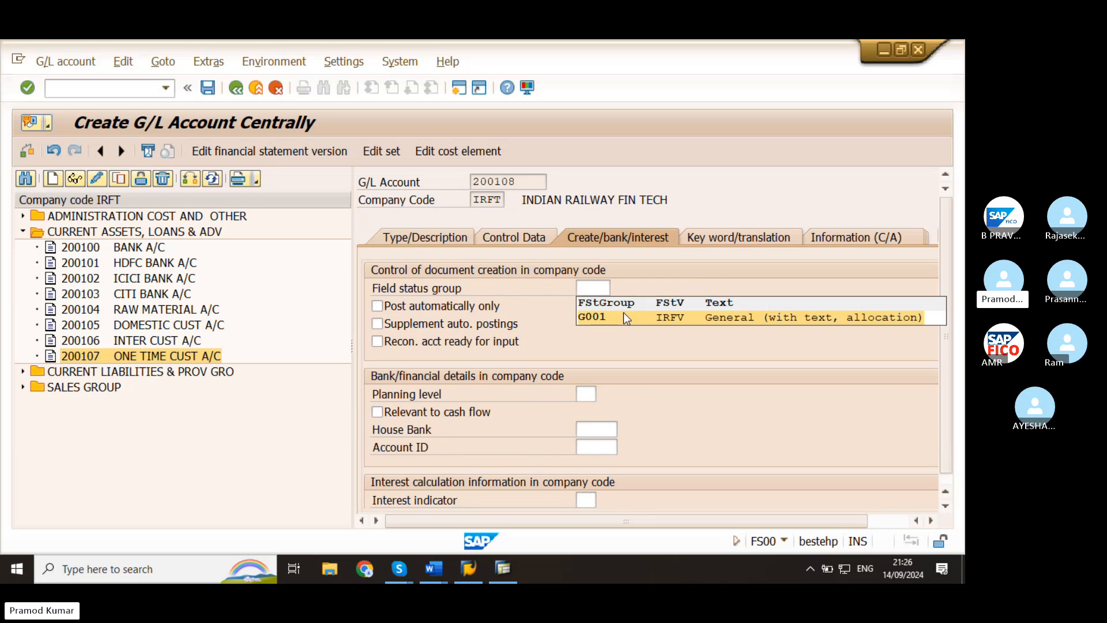
{"action": "left_click", "coordinate": [624, 312]}
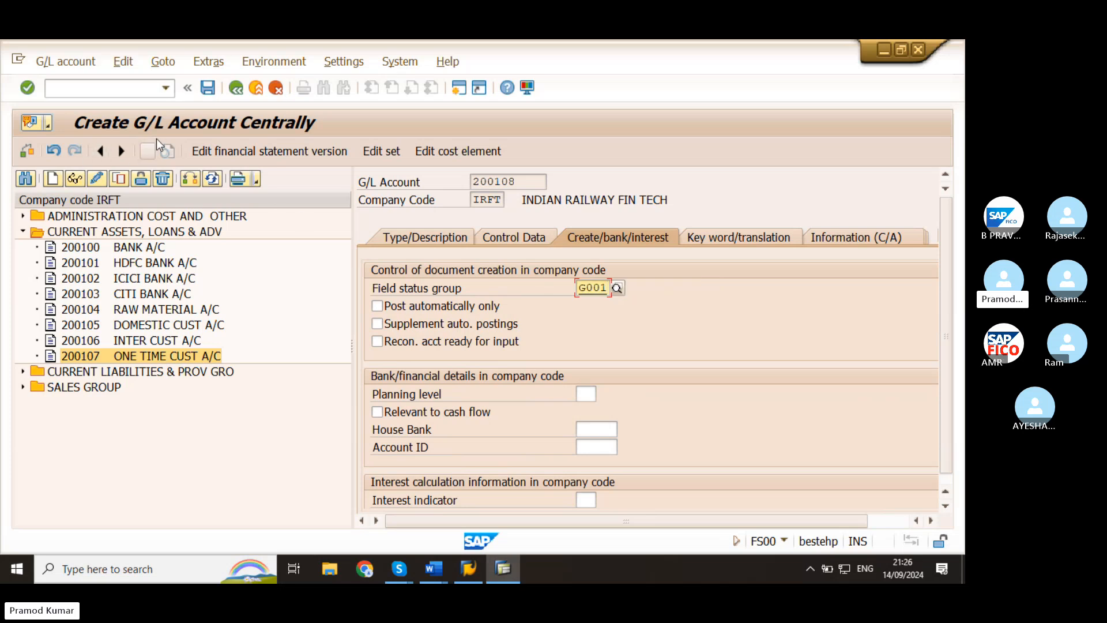
{"action": "left_click", "coordinate": [207, 92]}
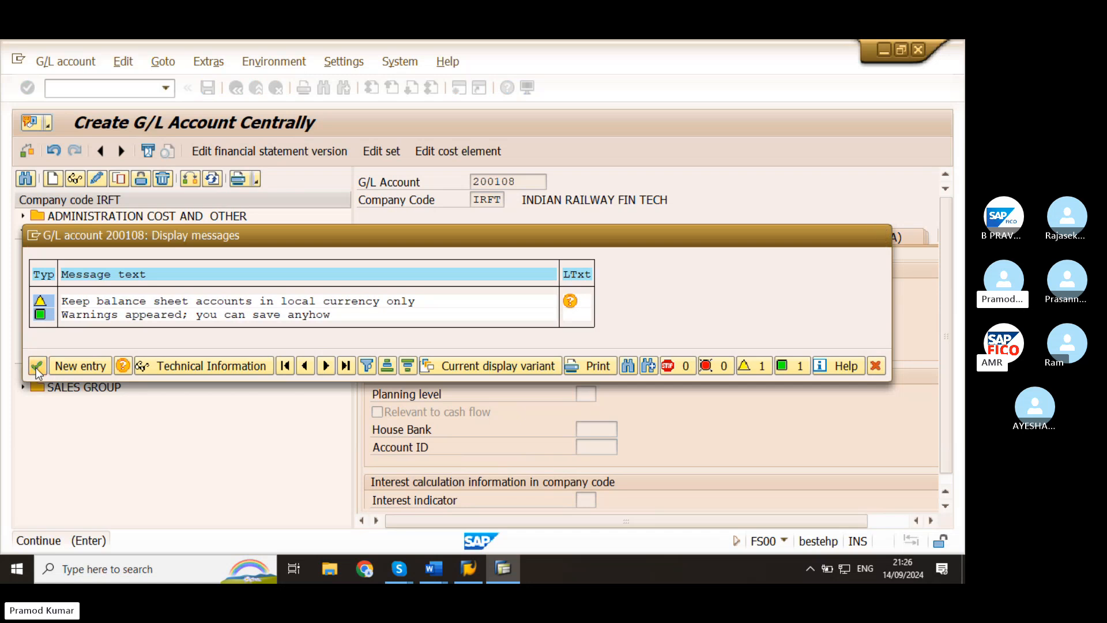
{"action": "left_click", "coordinate": [37, 365]}
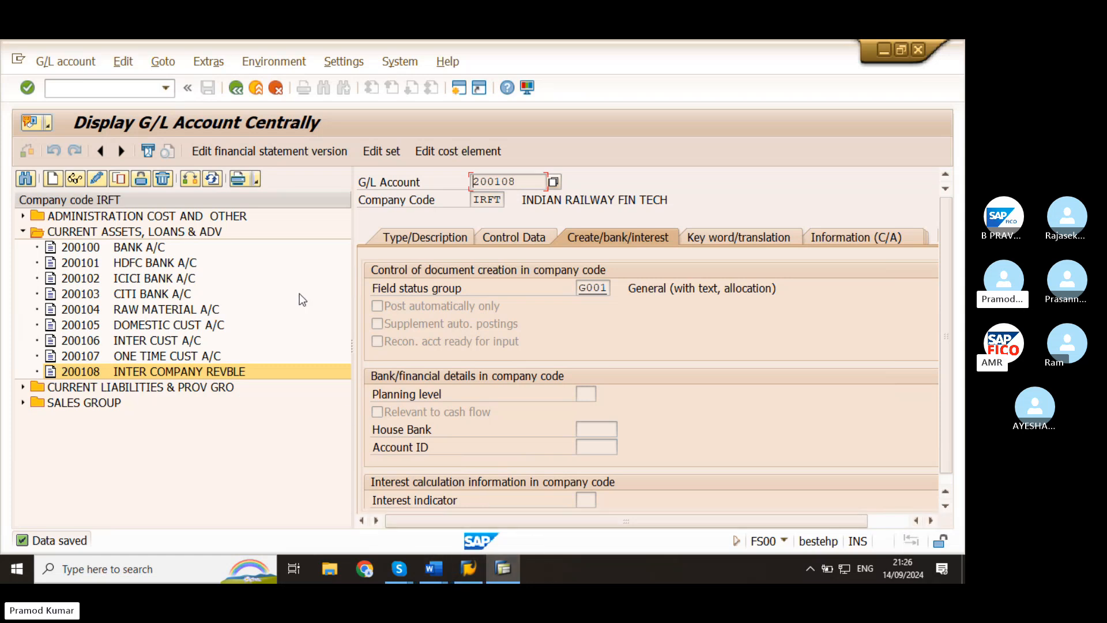
Step: Start the Company Code Clearing configuration with the transaction command /NOBYA
{"action": "left_click", "coordinate": [98, 87]}
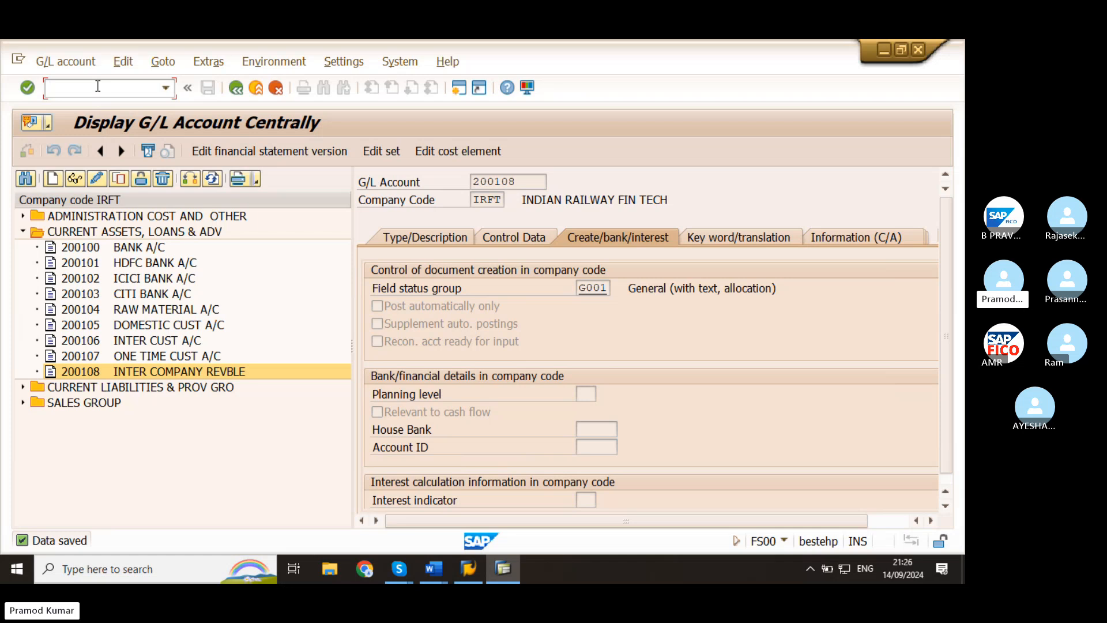
{"action": "type", "text": "/NOBYA"}
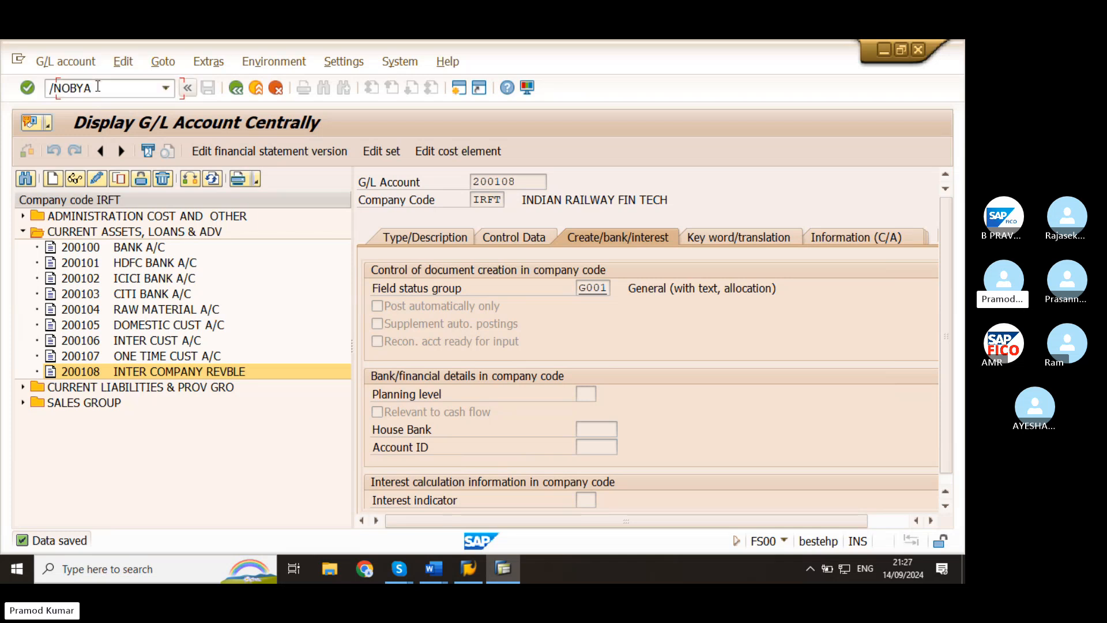
{"action": "key", "text": "Return"}
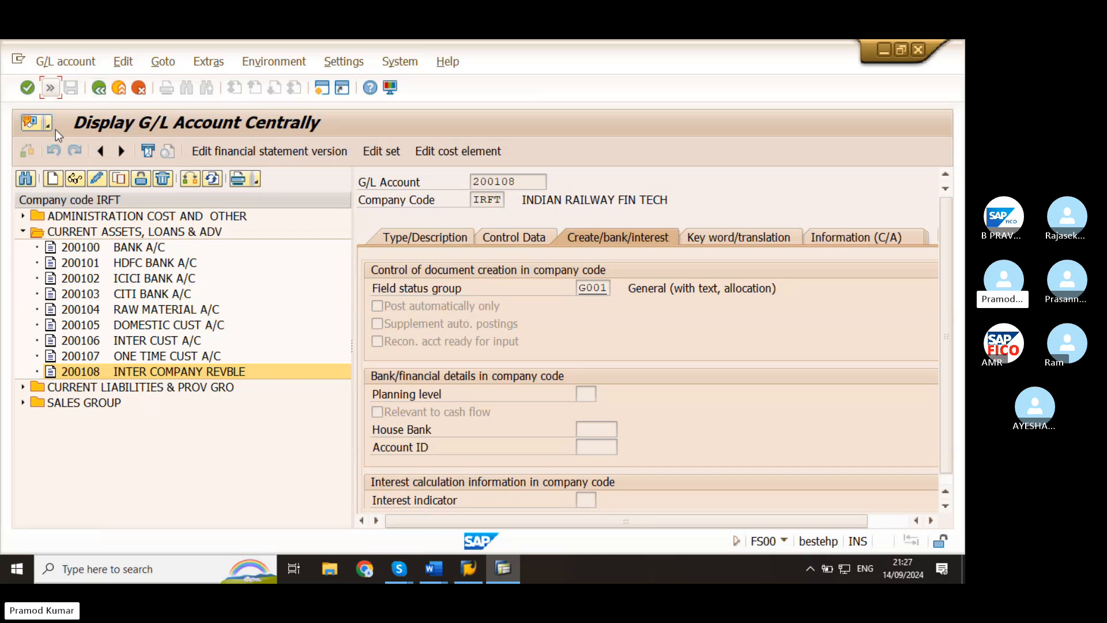
{"action": "left_click", "coordinate": [50, 88]}
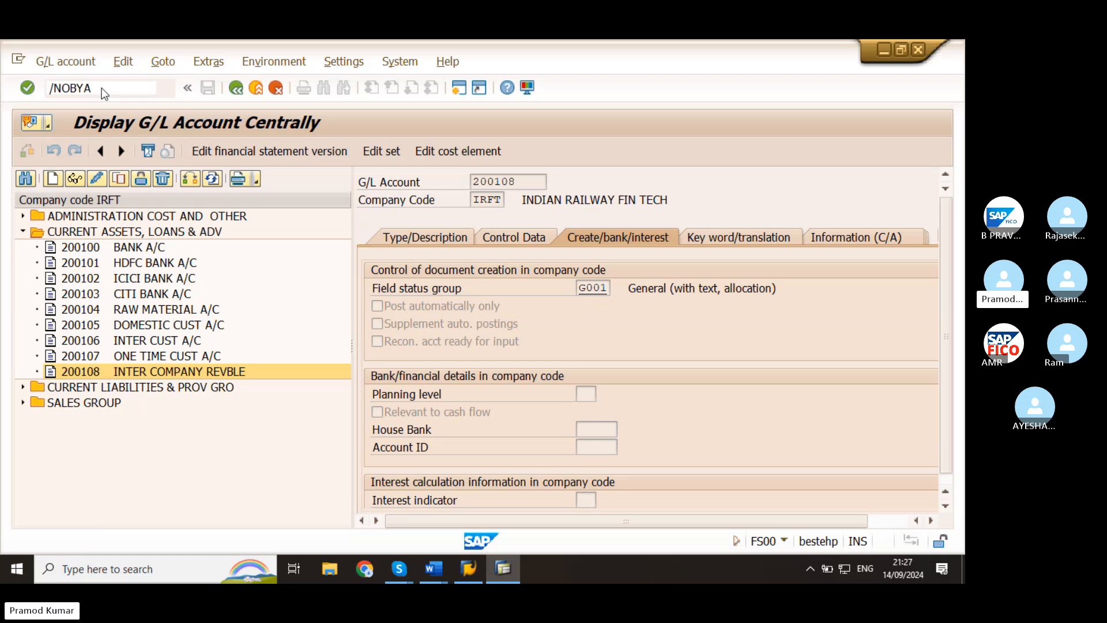
{"action": "key", "text": "Return"}
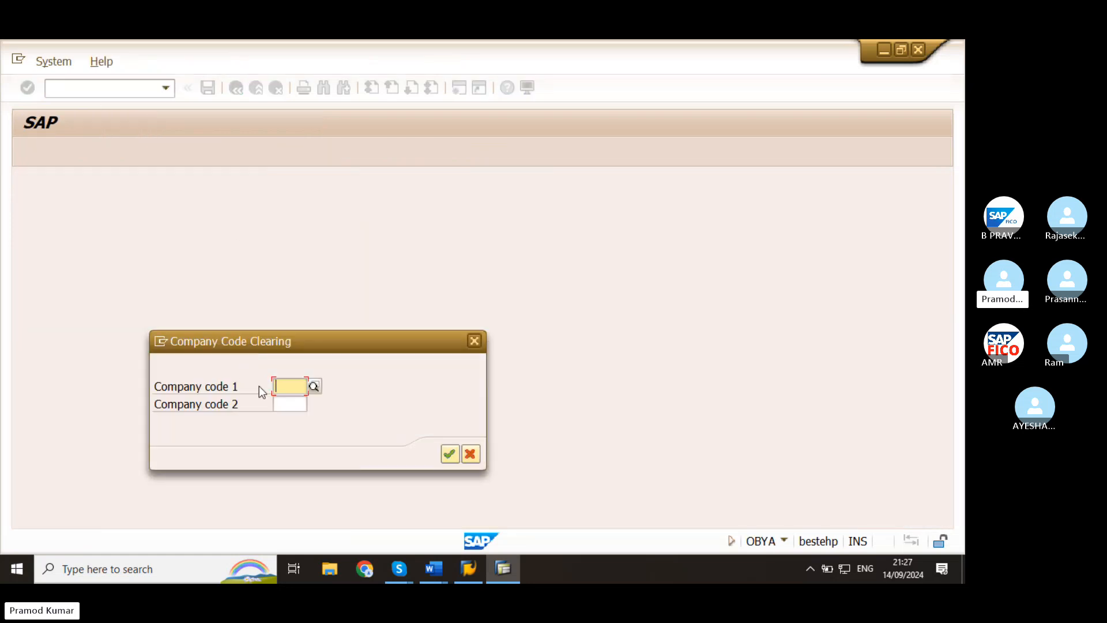
Step: Enter POLO as company code 1 and IRFT as company code 2 for the company code clearing
{"action": "left_click_drag", "start_coordinate": [326, 349], "coordinate": [409, 295]}
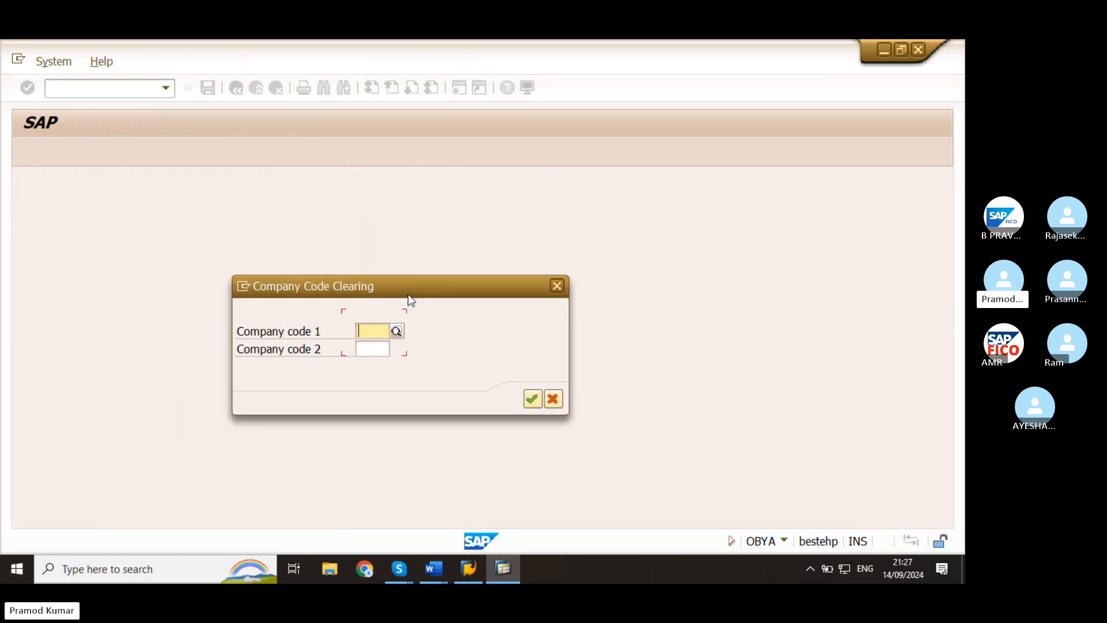
{"action": "type", "text": "POLO"}
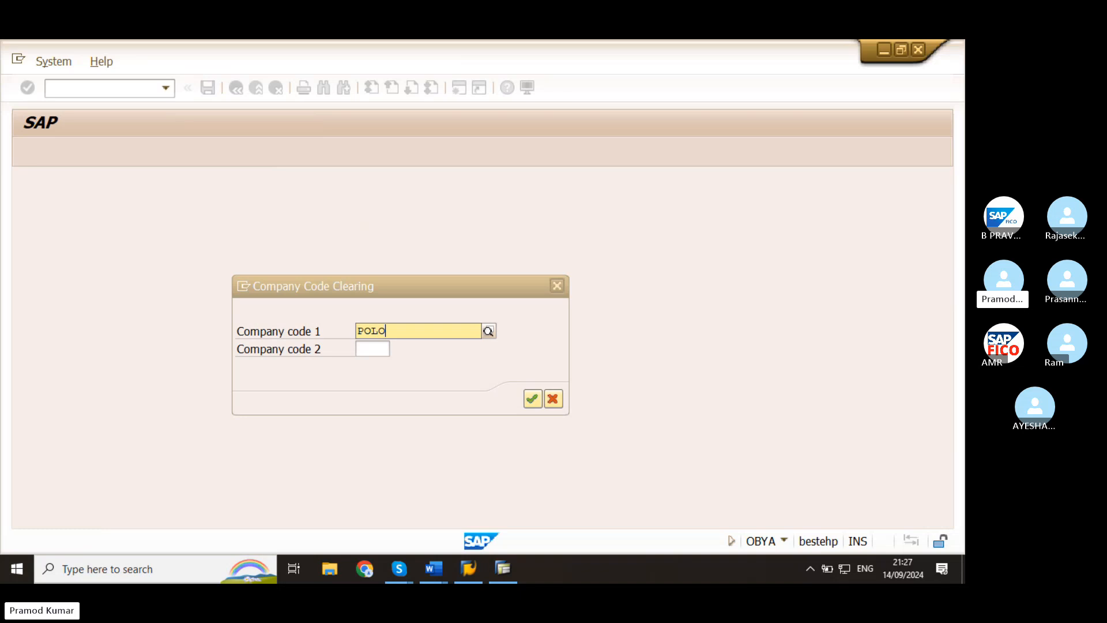
{"action": "left_click", "coordinate": [372, 349]}
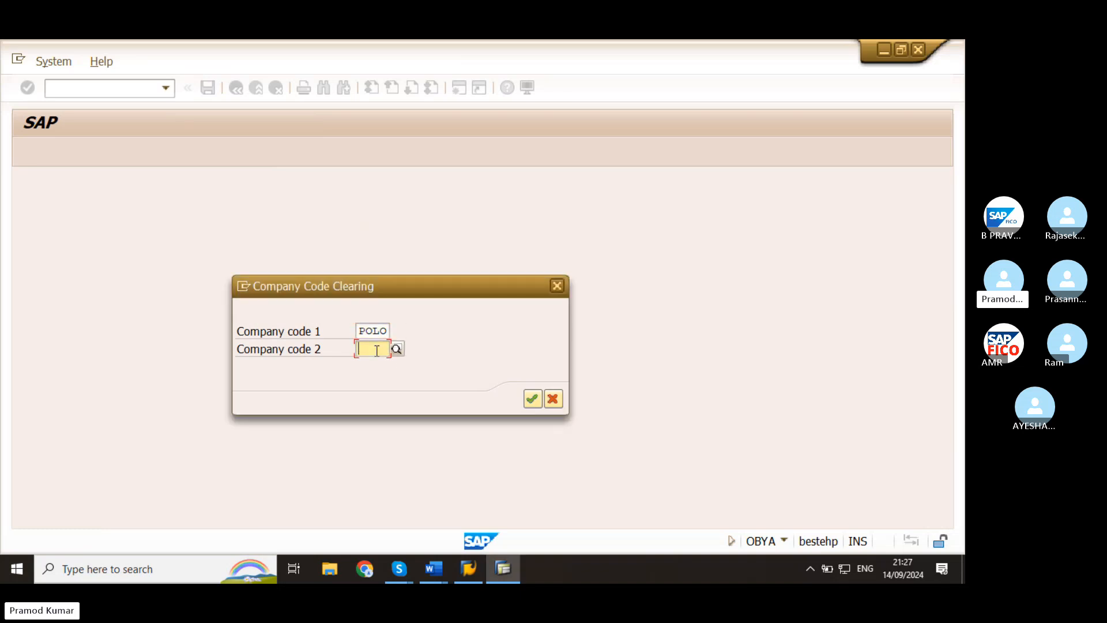
{"action": "type", "text": "IRFT"}
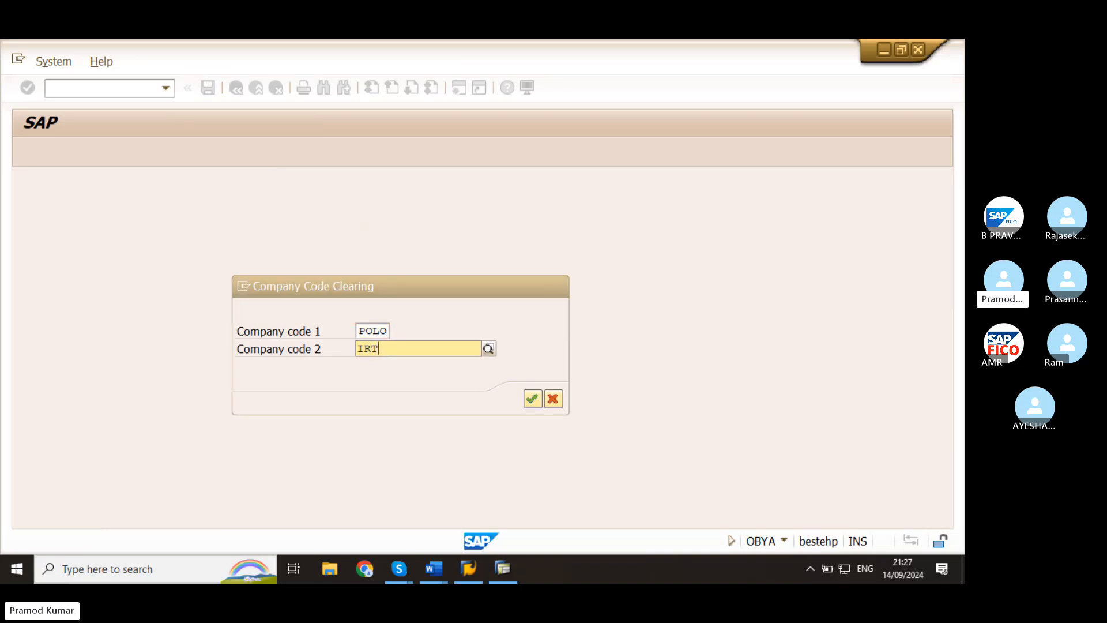
{"action": "left_click", "coordinate": [372, 349]}
{"action": "type", "text": "F"}
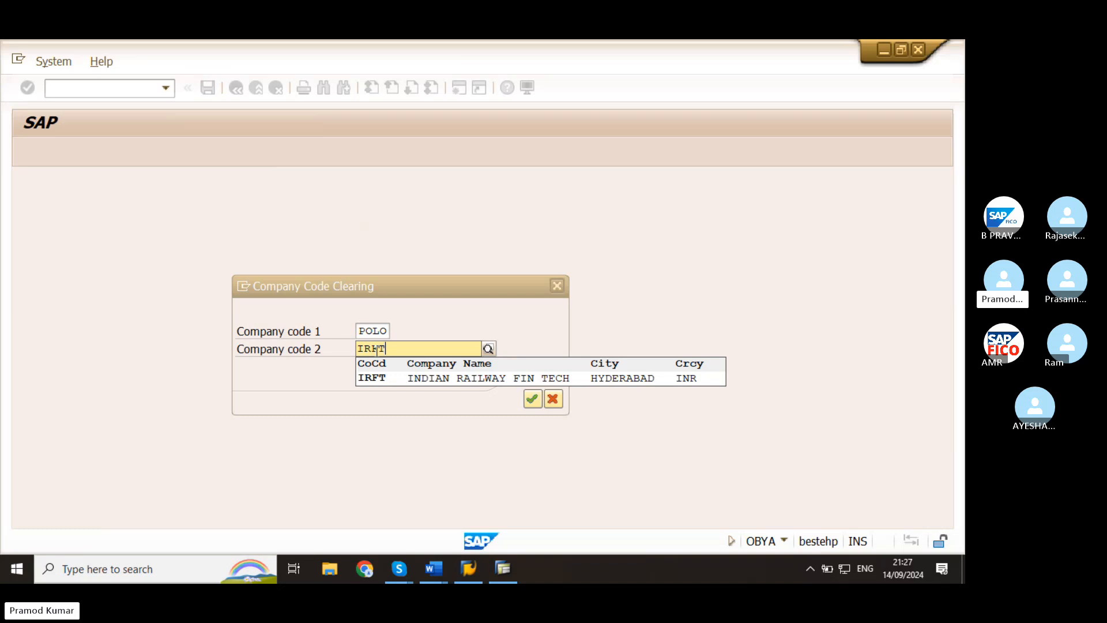
{"action": "left_click", "coordinate": [398, 379]}
{"action": "left_click_drag", "start_coordinate": [423, 300], "coordinate": [393, 324]}
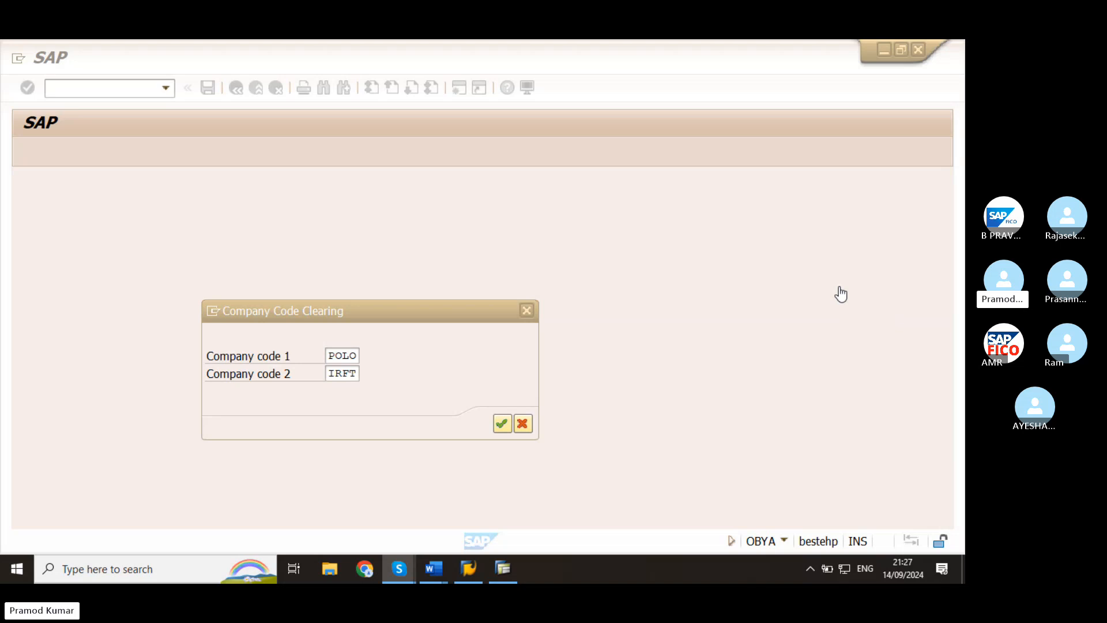
Step: Switch to the Skype meeting window and check the state of the call
{"action": "mouse_move", "coordinate": [407, 567]}
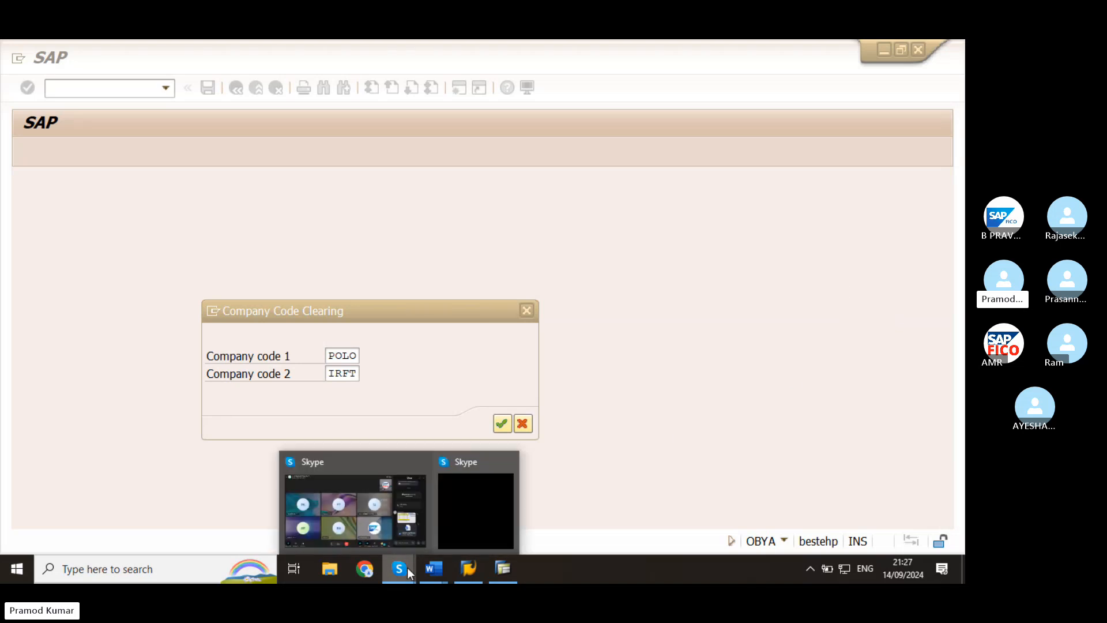
{"action": "left_click", "coordinate": [394, 528]}
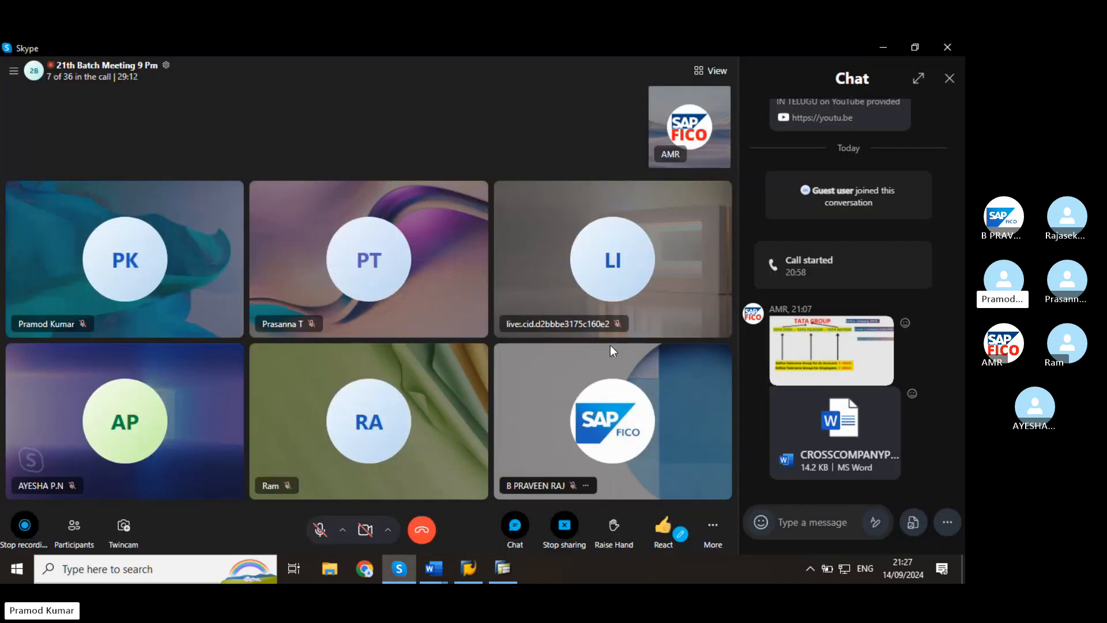
{"action": "mouse_move", "coordinate": [694, 158]}
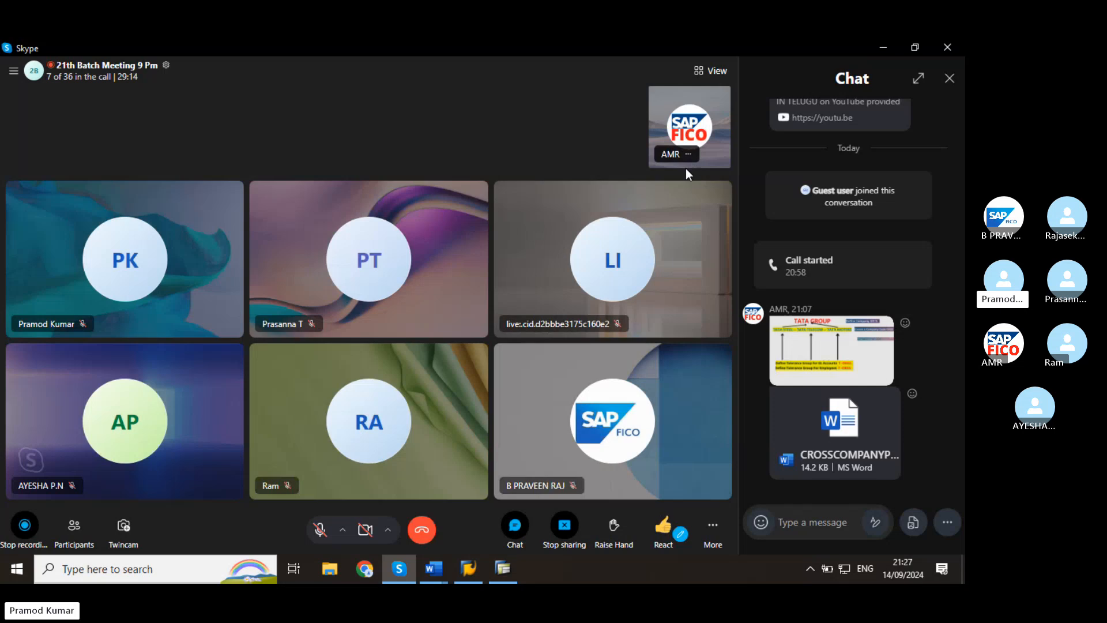
Step: Switch to Chrome, open speedtest.net and run an internet speed test
{"action": "left_click", "coordinate": [365, 571]}
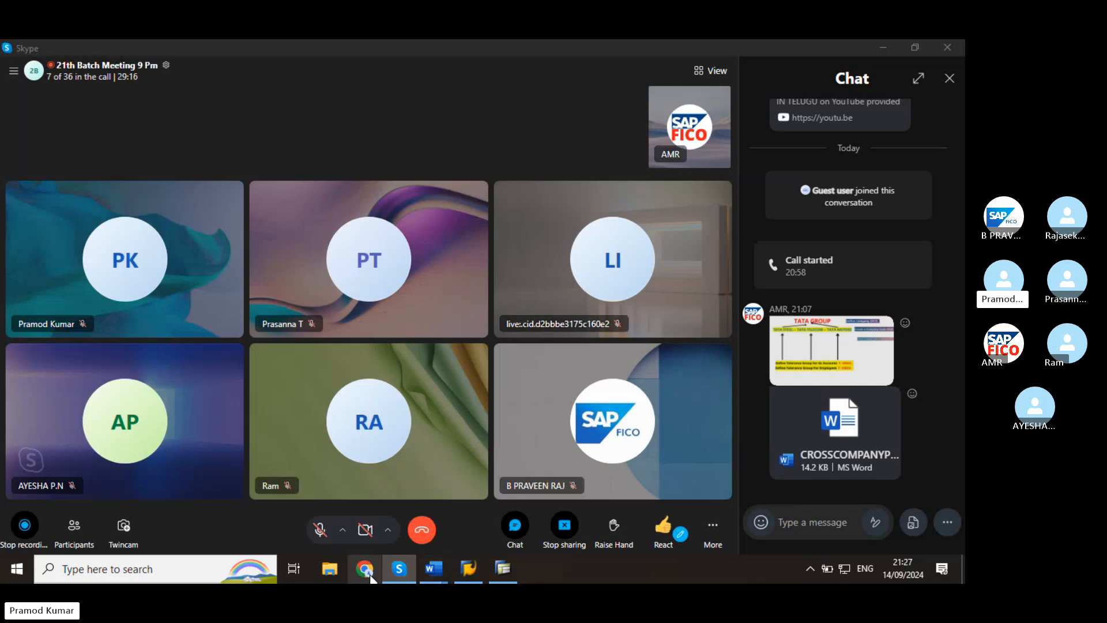
{"action": "mouse_move", "coordinate": [427, 404]}
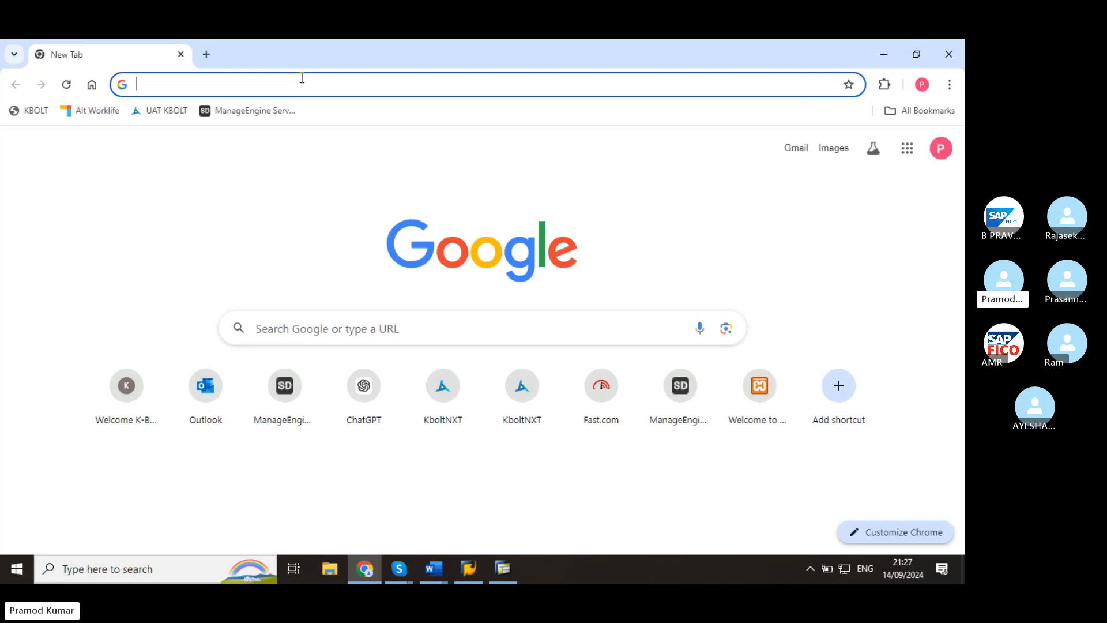
{"action": "type", "text": "A"}
{"action": "key", "text": "BackSpace"}
{"action": "key", "text": "BackSpace"}
{"action": "type", "text": "SP"}
{"action": "key", "text": "Return"}
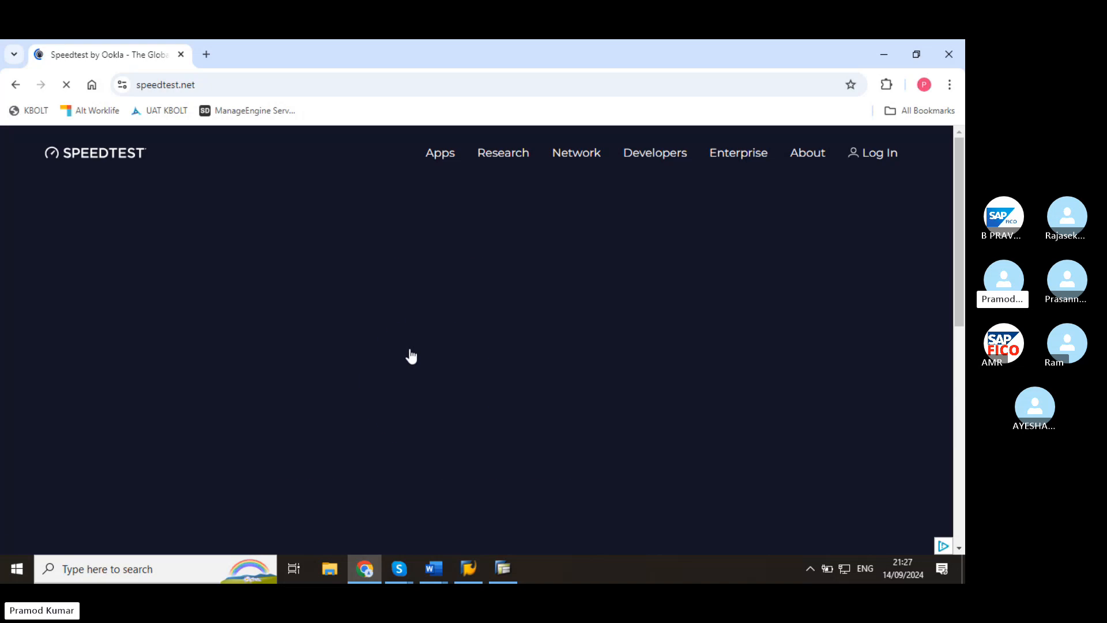
{"action": "left_click", "coordinate": [412, 356]}
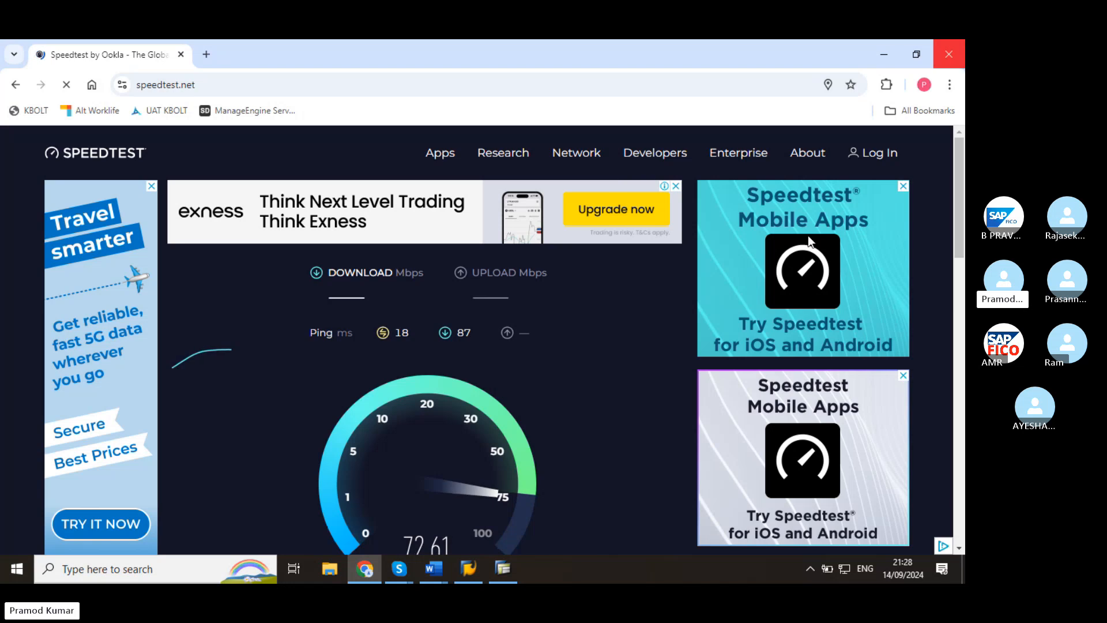
Step: Return to the Skype meeting and unmute the microphone
{"action": "key", "text": "alt+Tab"}
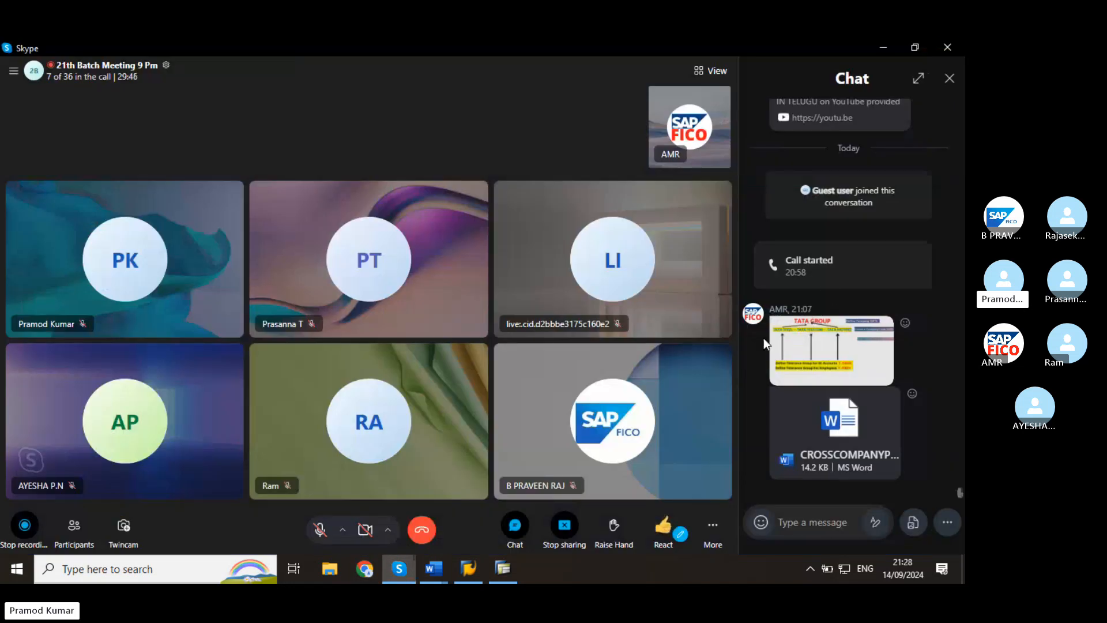
{"action": "left_click", "coordinate": [319, 529]}
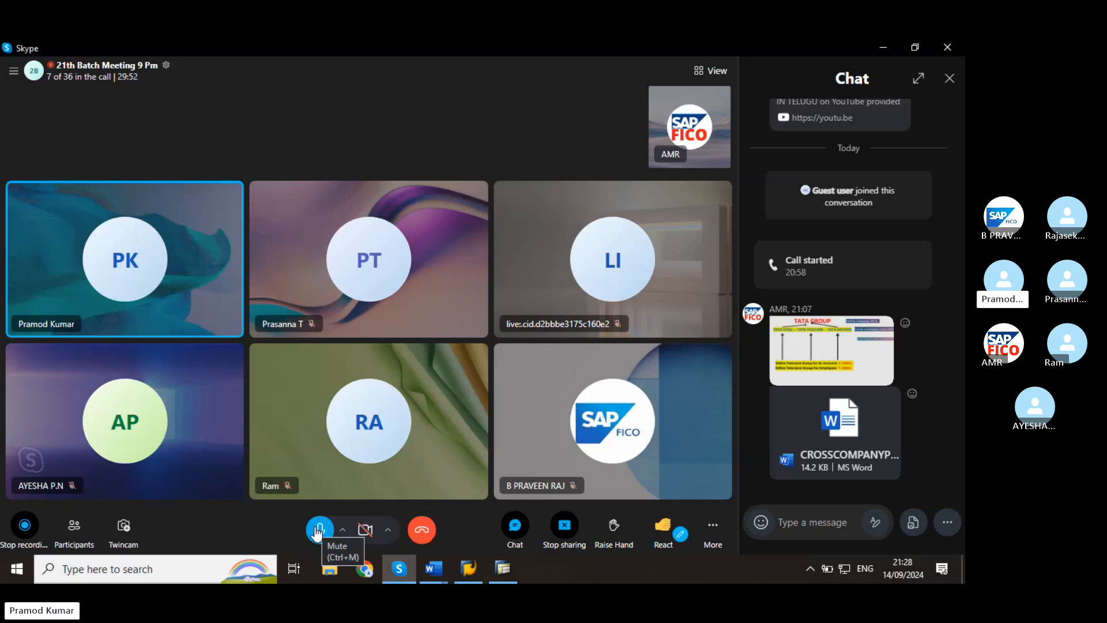
Step: Toggle the microphone mute in the Skype meeting and return to the SAP window
{"action": "left_click", "coordinate": [317, 532]}
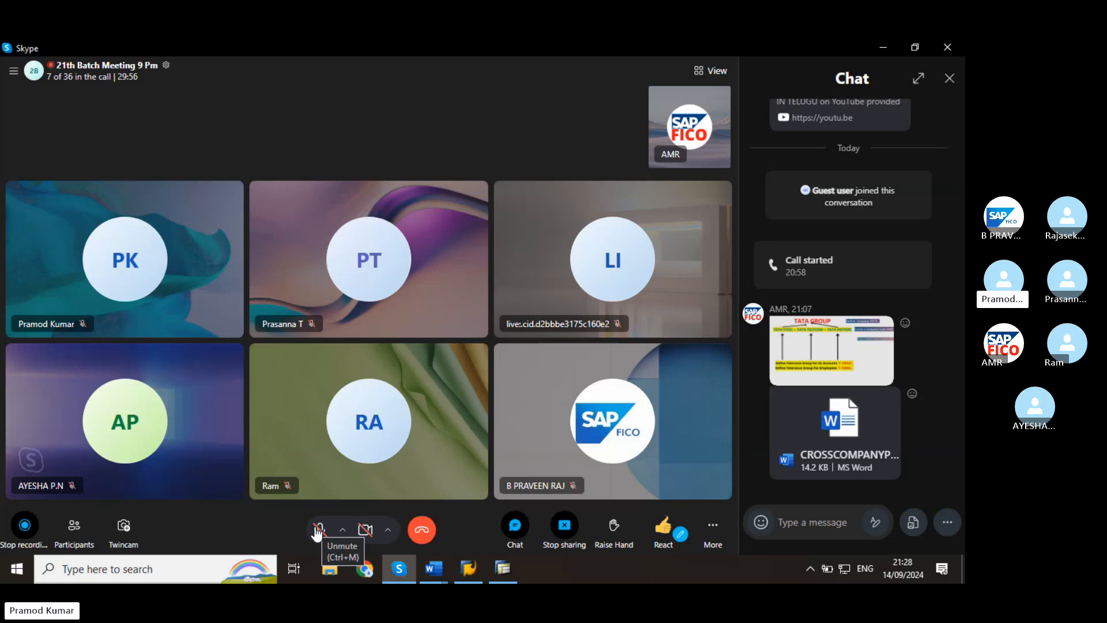
{"action": "left_click", "coordinate": [317, 529]}
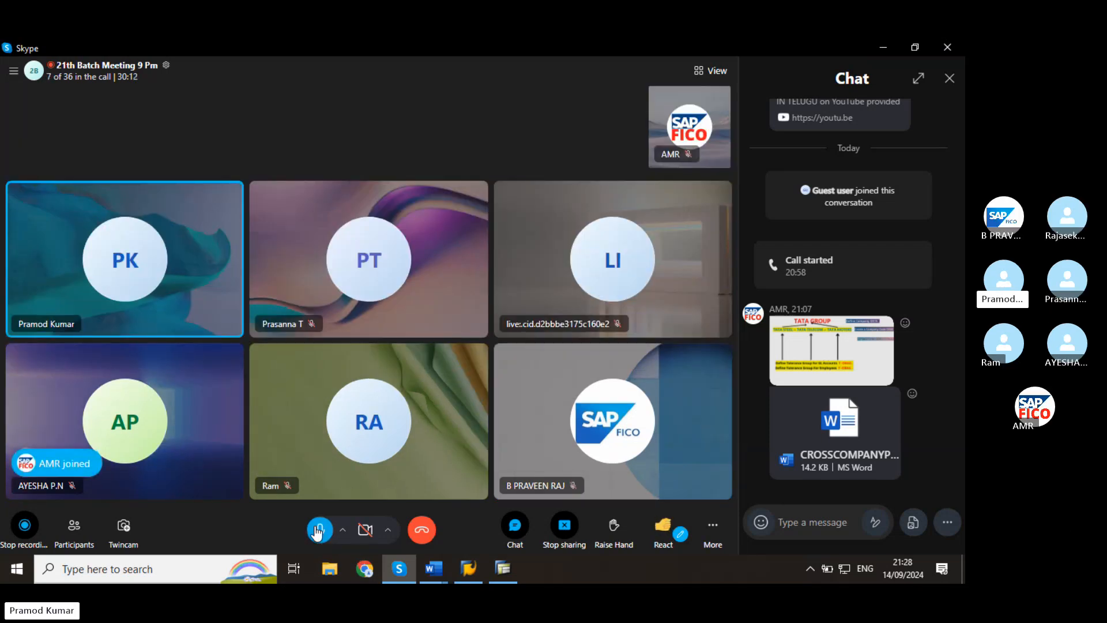
{"action": "left_click", "coordinate": [317, 534]}
{"action": "left_click", "coordinate": [317, 537]}
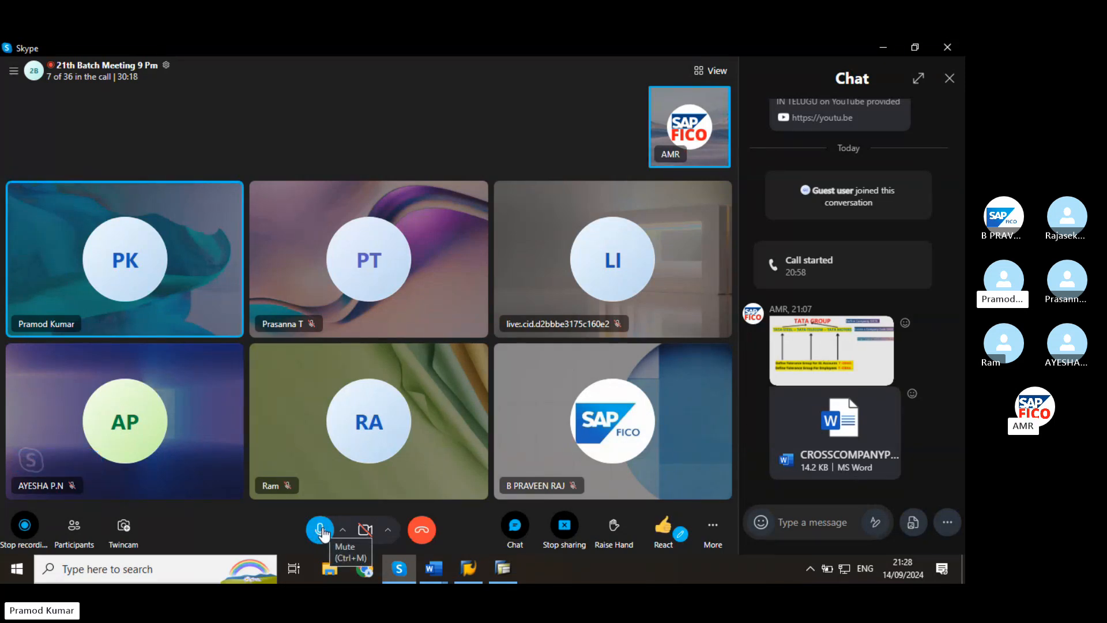
{"action": "left_click", "coordinate": [324, 533]}
{"action": "left_click", "coordinate": [888, 47]}
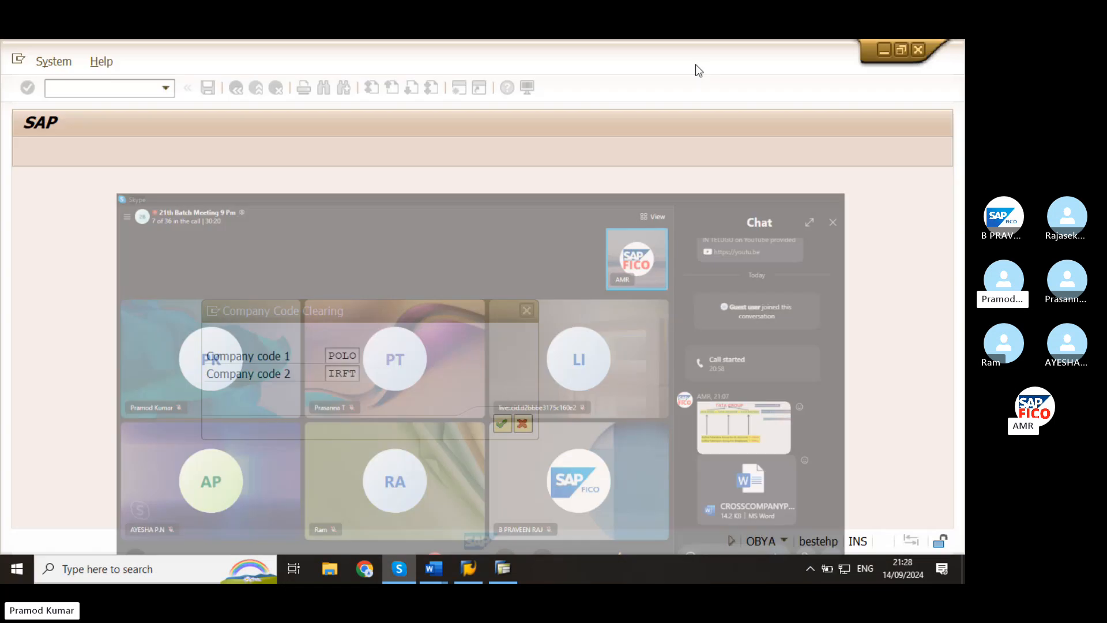
Step: Confirm company codes POLO and IRFT to open their clearing account settings
{"action": "left_click", "coordinate": [338, 374]}
{"action": "left_click", "coordinate": [341, 354]}
{"action": "left_click", "coordinate": [343, 375]}
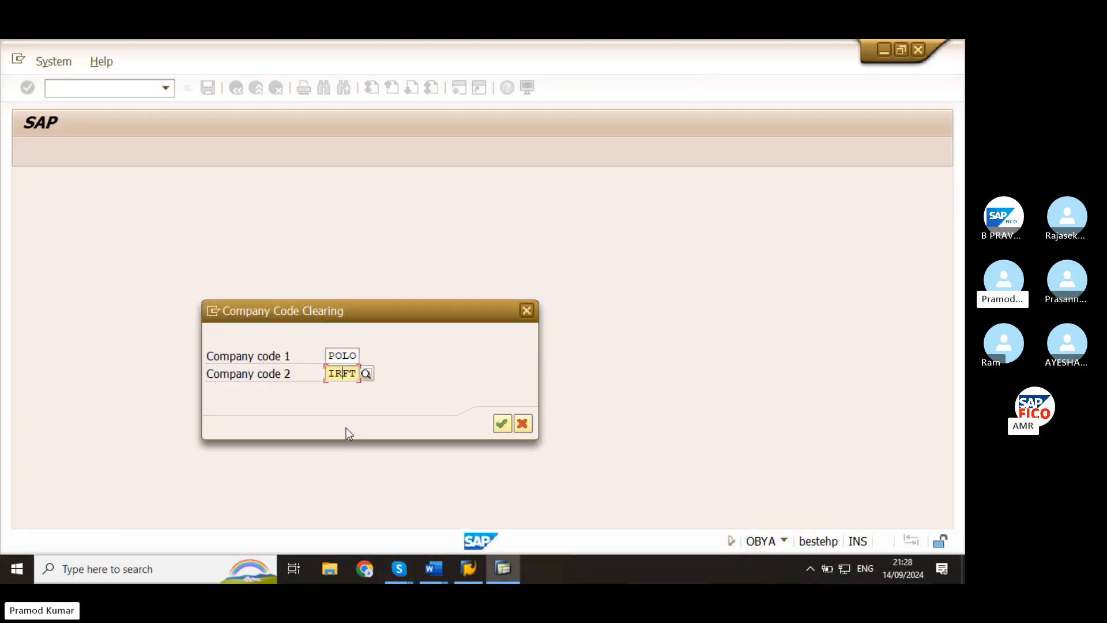
{"action": "left_click", "coordinate": [342, 355]}
{"action": "left_click", "coordinate": [501, 425]}
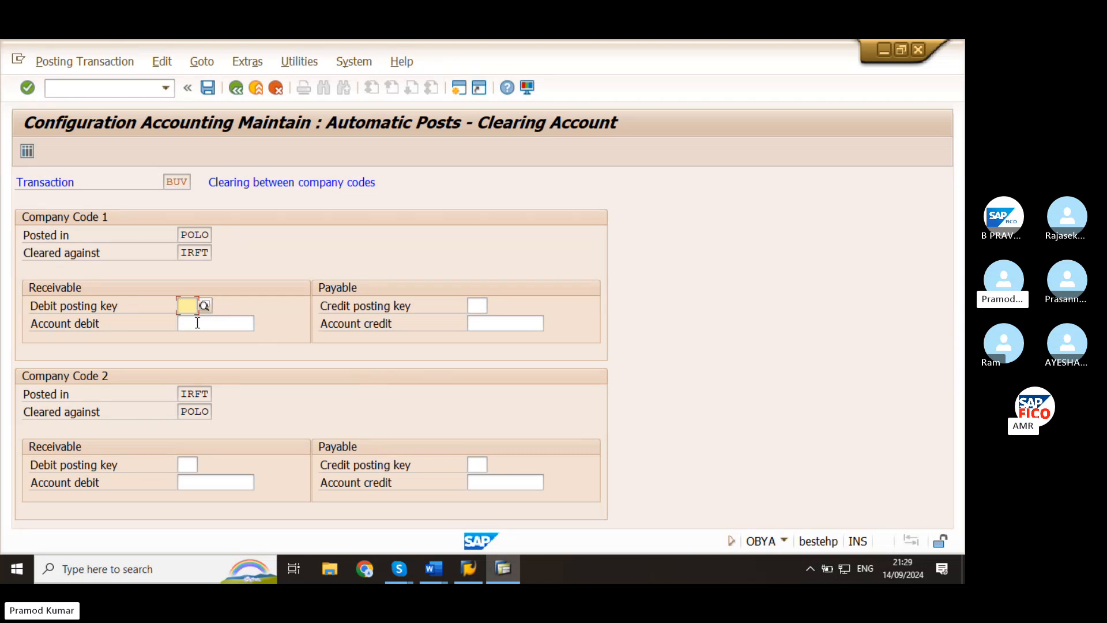
Step: Set POLO's receivable debit posting key to 40 and open the G/L account search for its debit account
{"action": "type", "text": "40"}
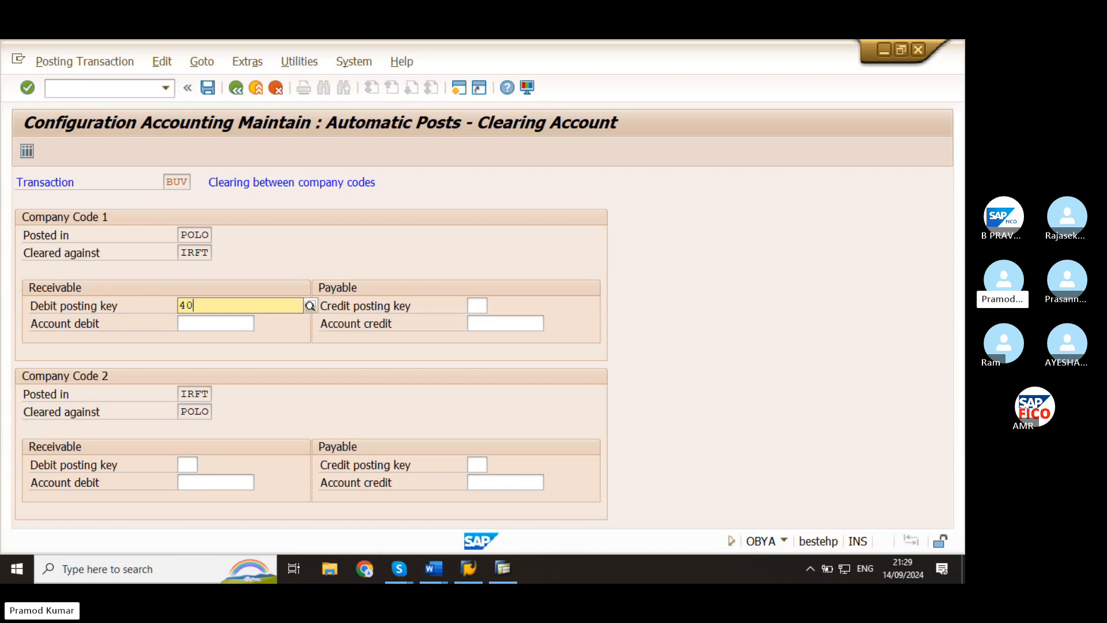
{"action": "left_click", "coordinate": [219, 335]}
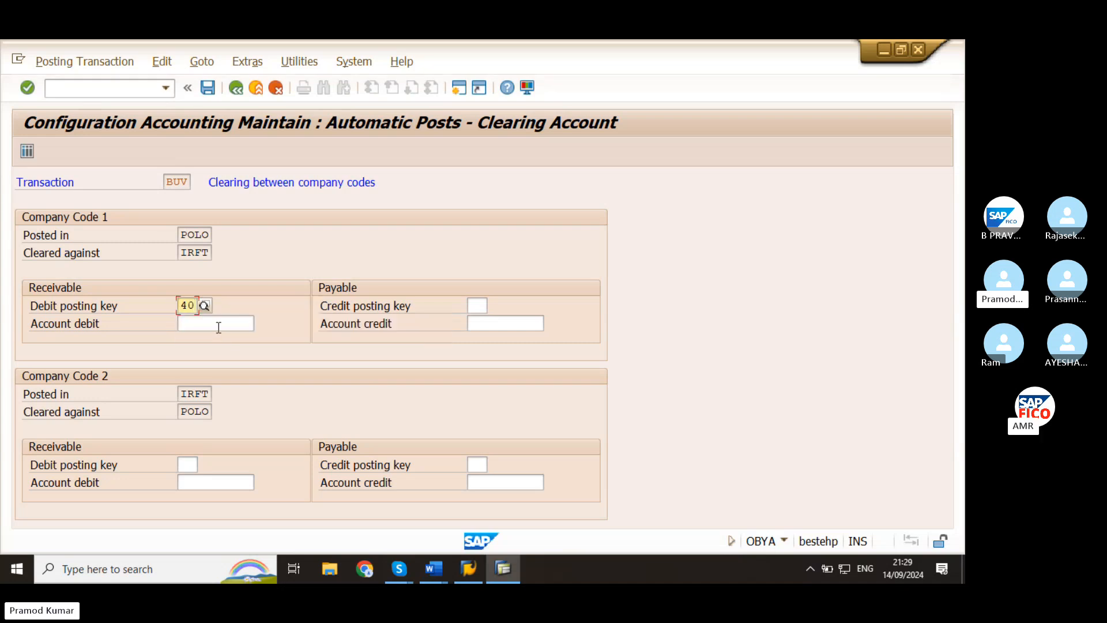
{"action": "left_click", "coordinate": [228, 324]}
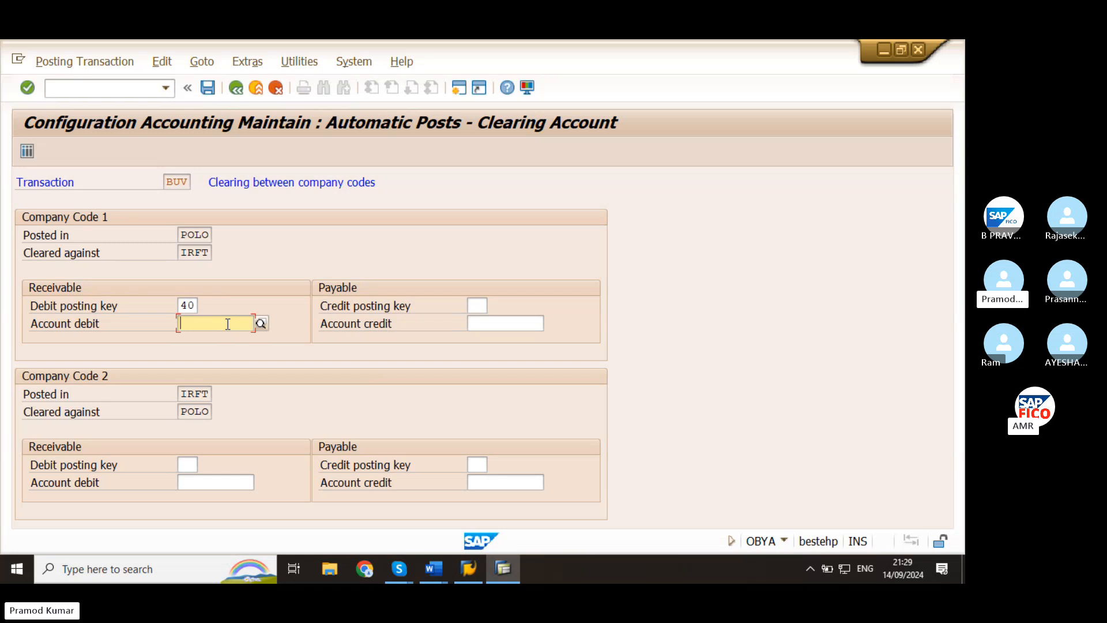
{"action": "left_click", "coordinate": [262, 326]}
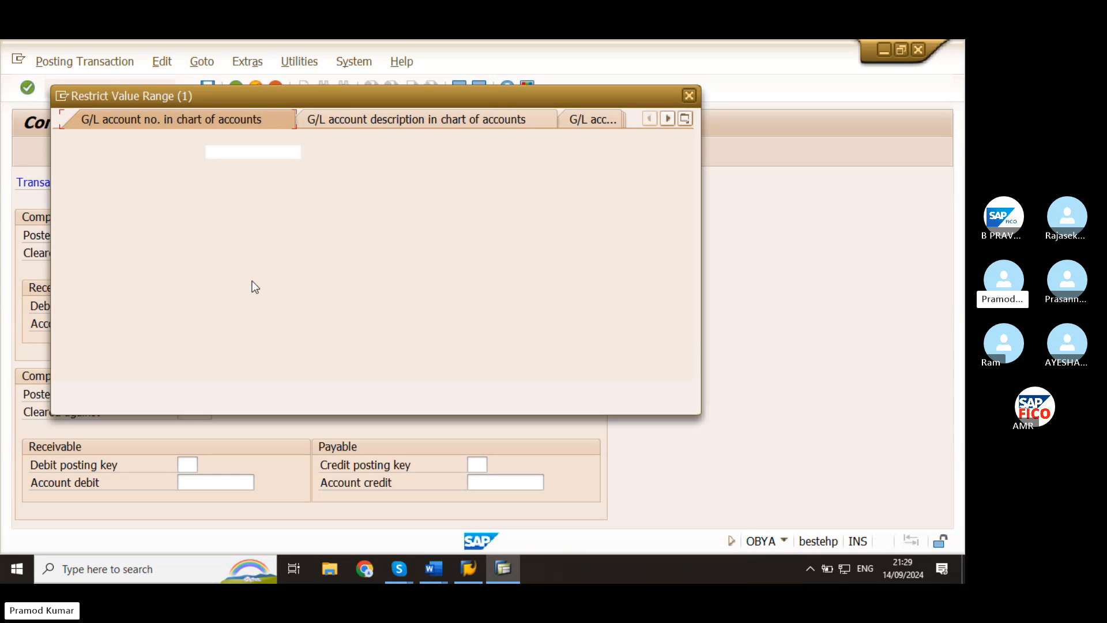
{"action": "double_click", "coordinate": [229, 181]}
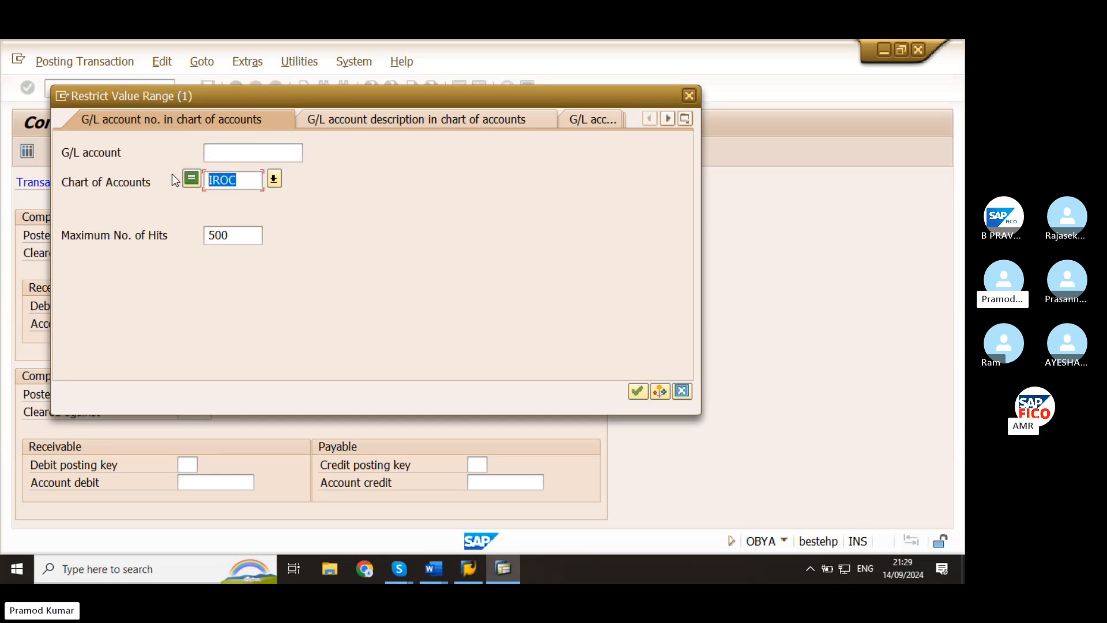
Step: Try to list the G/L accounts with POLO as the chart of accounts
{"action": "type", "text": "POLO"}
{"action": "left_click_drag", "start_coordinate": [245, 180], "coordinate": [196, 181]}
{"action": "left_click", "coordinate": [638, 392]}
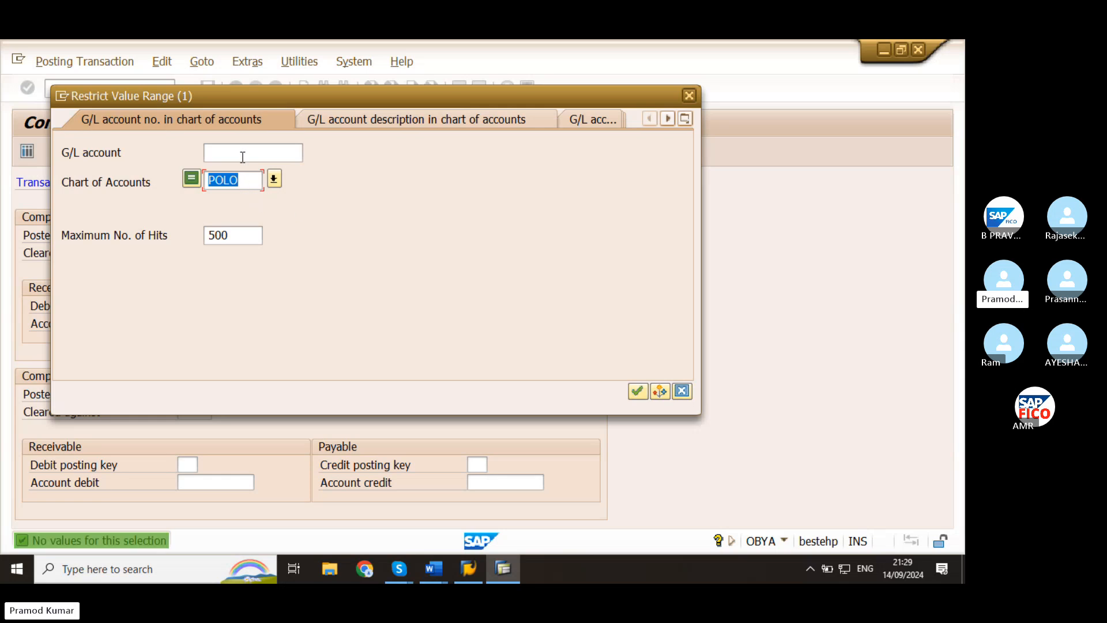
Step: Search chart of accounts POOC and assign inter company receivable account 200121 as POLO's debit account
{"action": "type", "text": "POOC"}
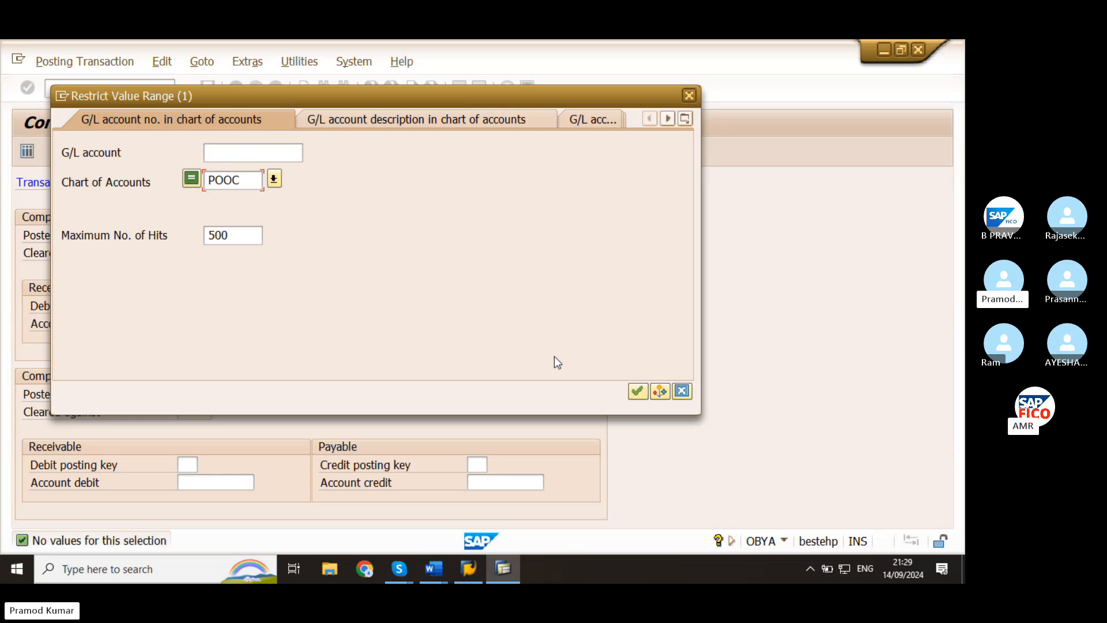
{"action": "left_click", "coordinate": [637, 391]}
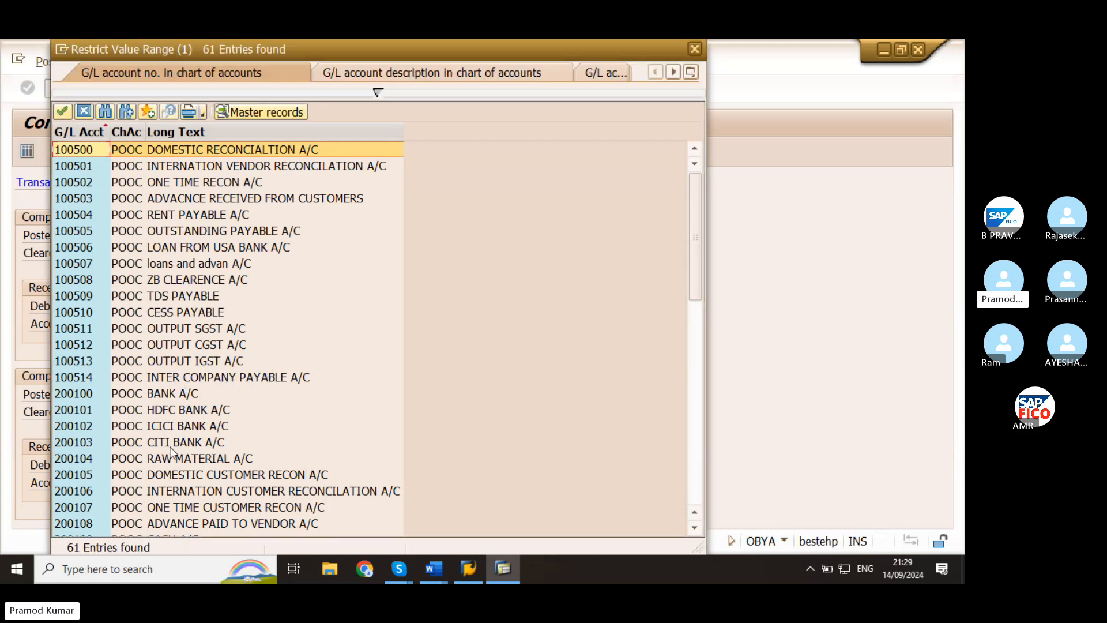
{"action": "scroll", "coordinate": [149, 411], "scroll_direction": "down", "scroll_amount": 1}
{"action": "scroll", "coordinate": [149, 410], "scroll_direction": "down", "scroll_amount": 8}
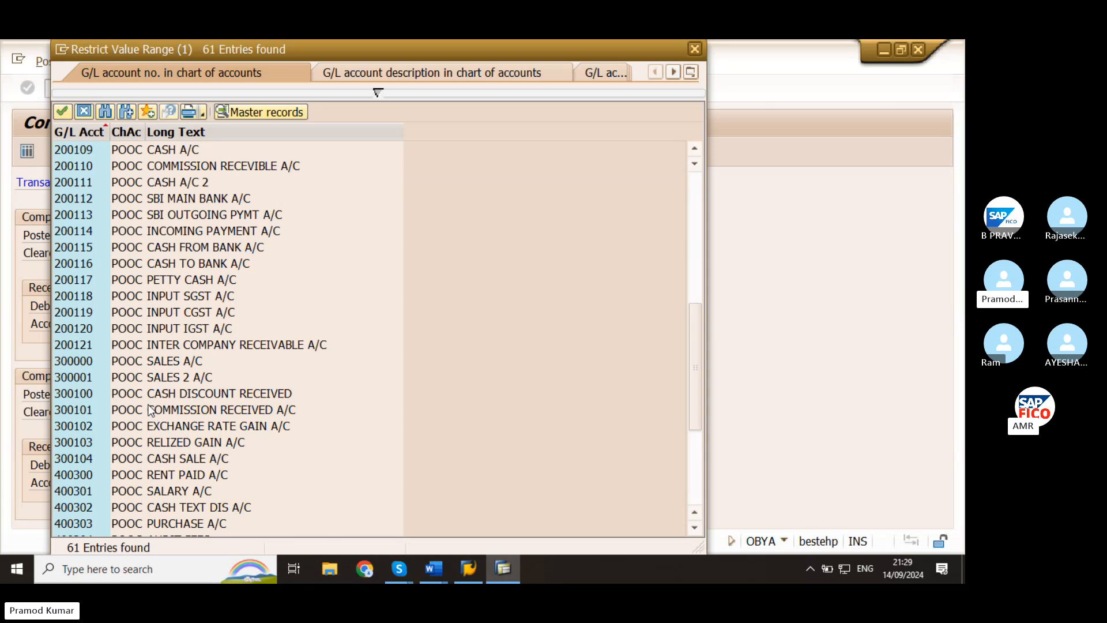
{"action": "left_click", "coordinate": [74, 347]}
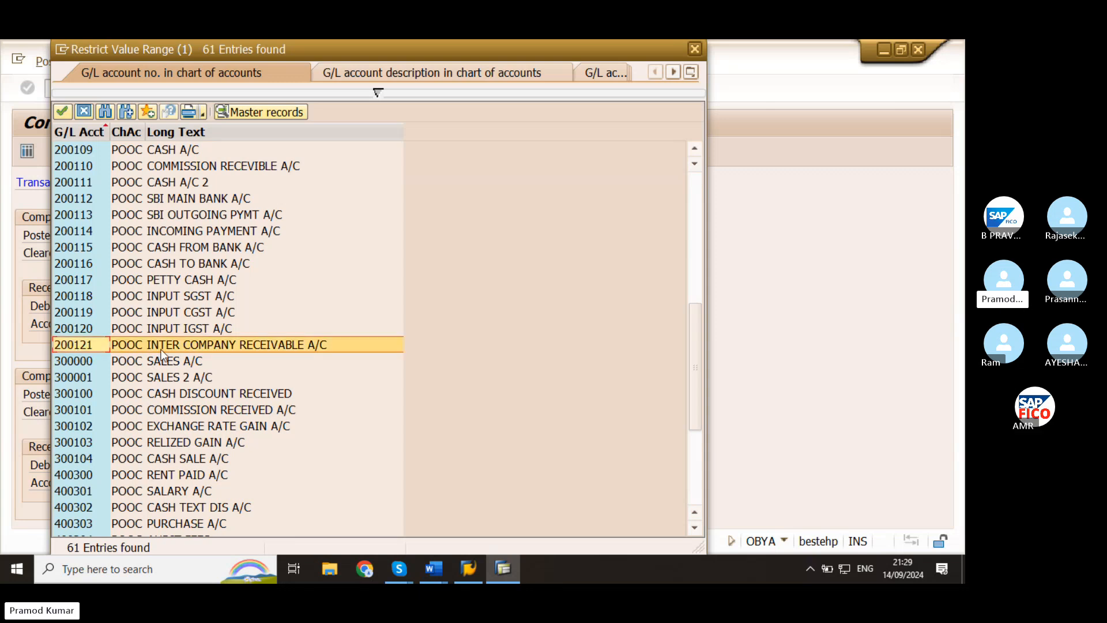
{"action": "double_click", "coordinate": [68, 345]}
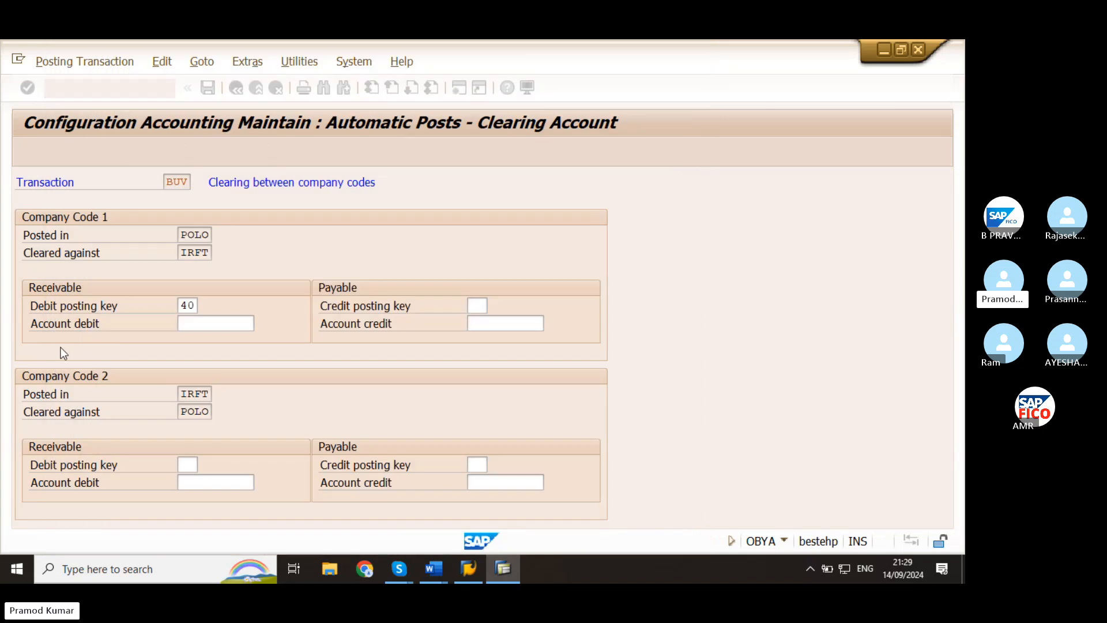
{"action": "left_click", "coordinate": [228, 324]}
Step: Set POLO's payable credit posting key to 50
{"action": "left_click", "coordinate": [469, 306]}
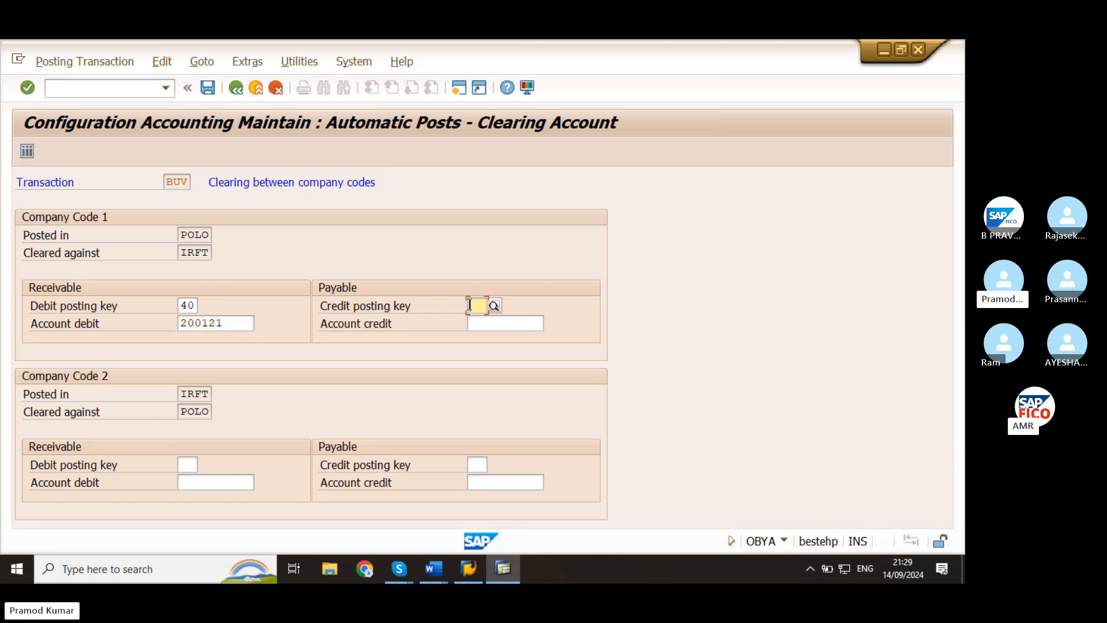
{"action": "type", "text": "50"}
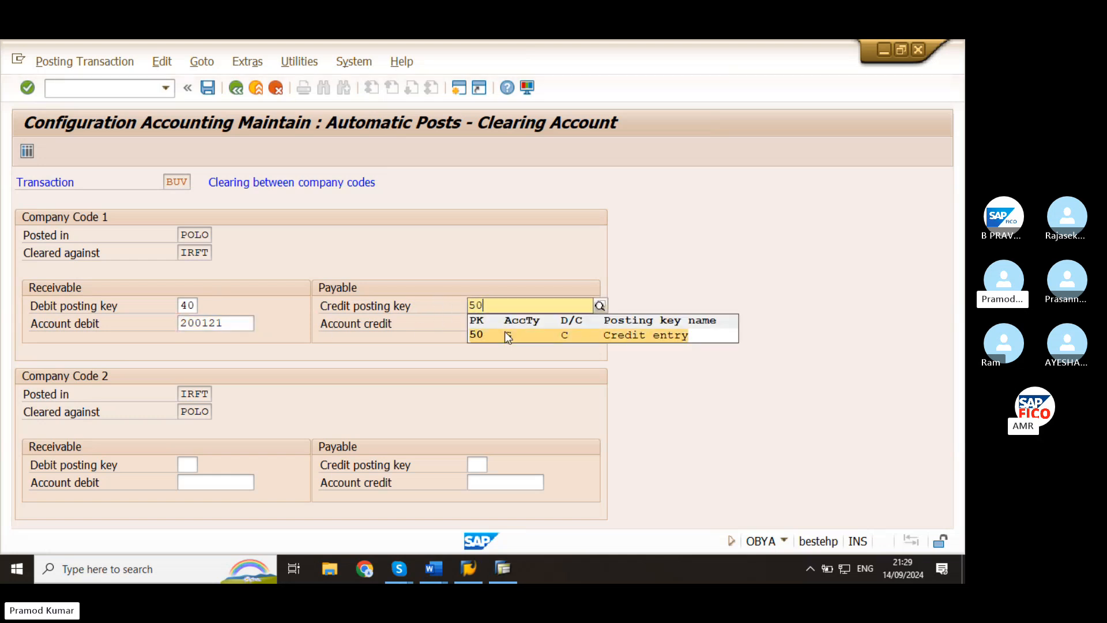
{"action": "left_click", "coordinate": [502, 324]}
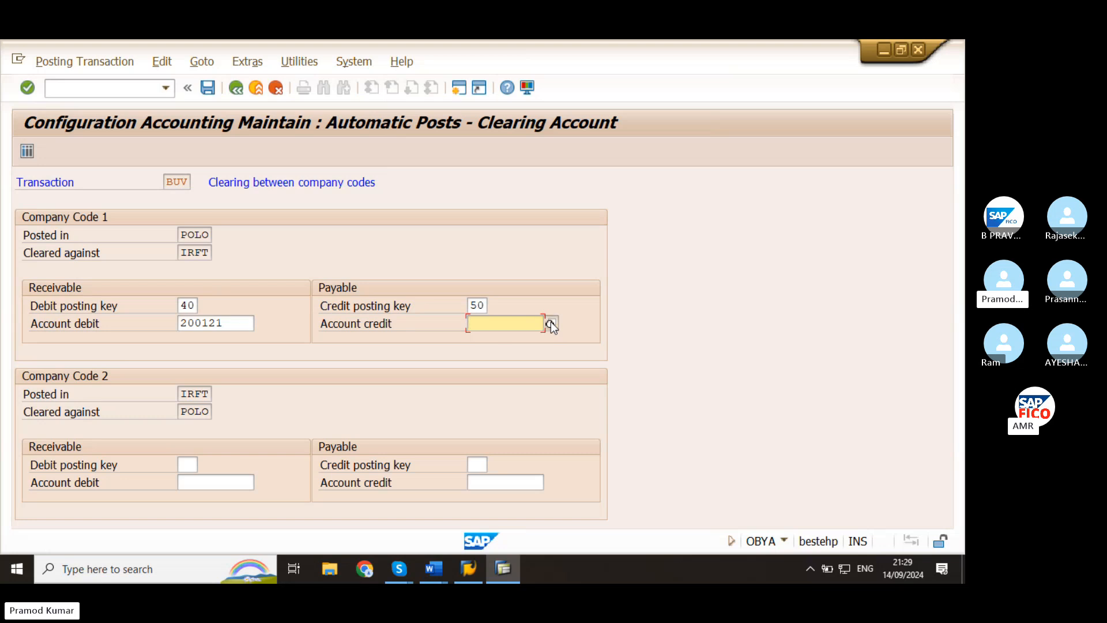
Step: Search chart of accounts POOC and assign inter company payable account 100514 as POLO's credit account
{"action": "left_click", "coordinate": [552, 323]}
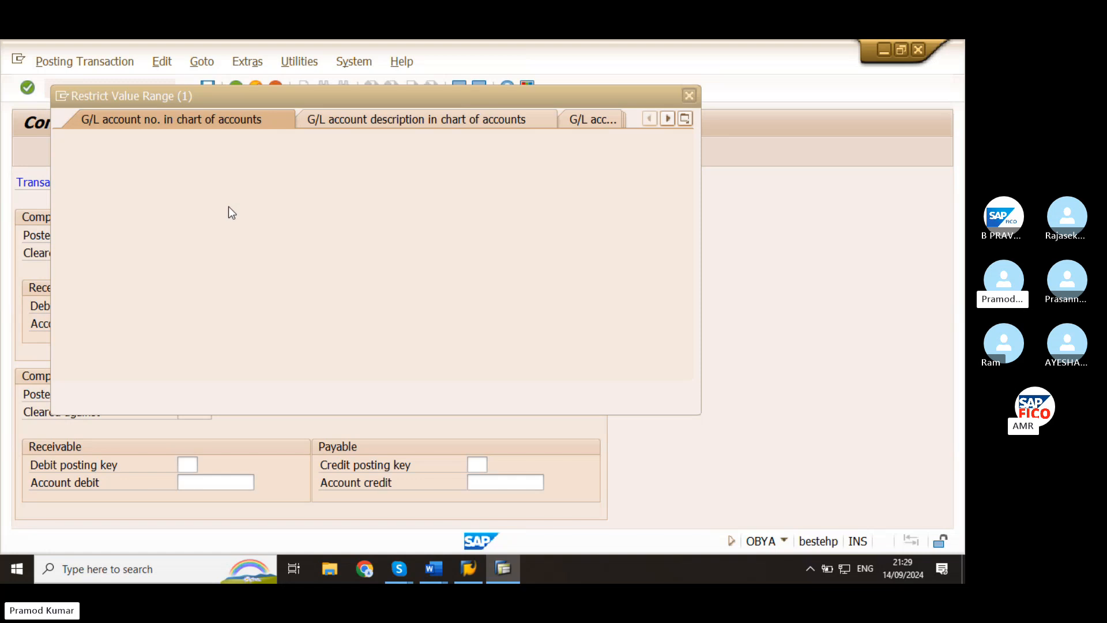
{"action": "double_click", "coordinate": [241, 183]}
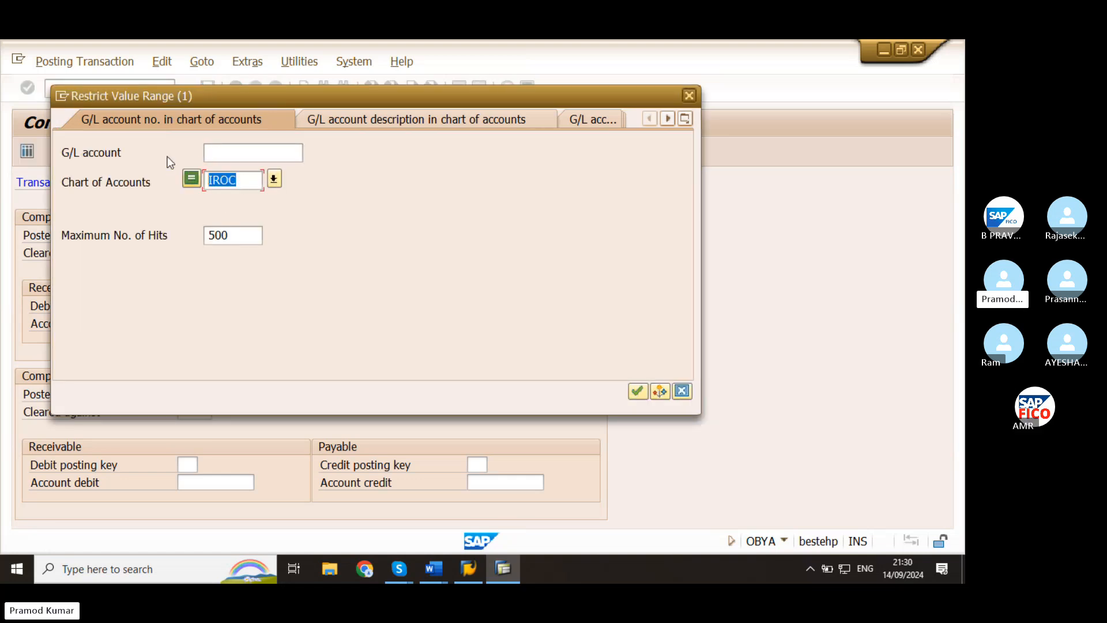
{"action": "type", "text": "POOC"}
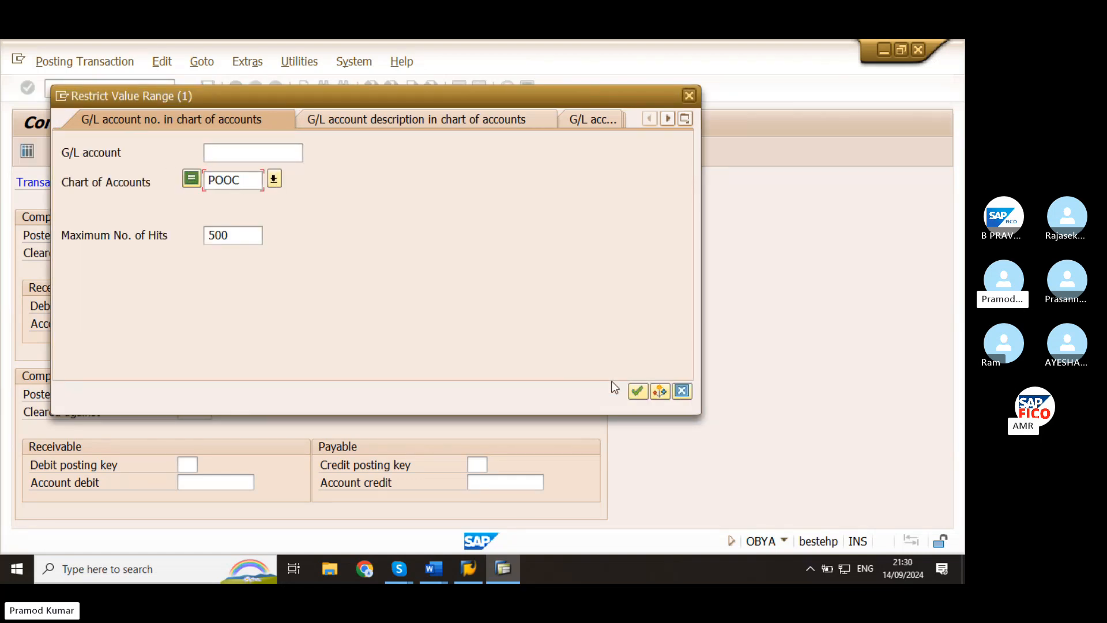
{"action": "left_click", "coordinate": [638, 392]}
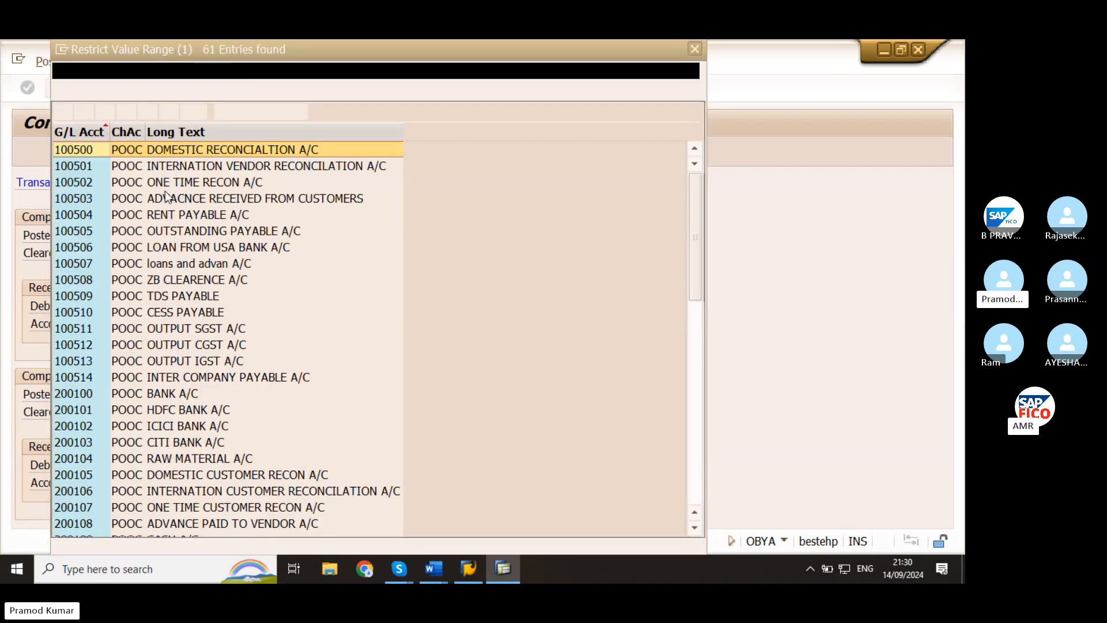
{"action": "scroll", "coordinate": [129, 385], "scroll_direction": "down", "scroll_amount": 1}
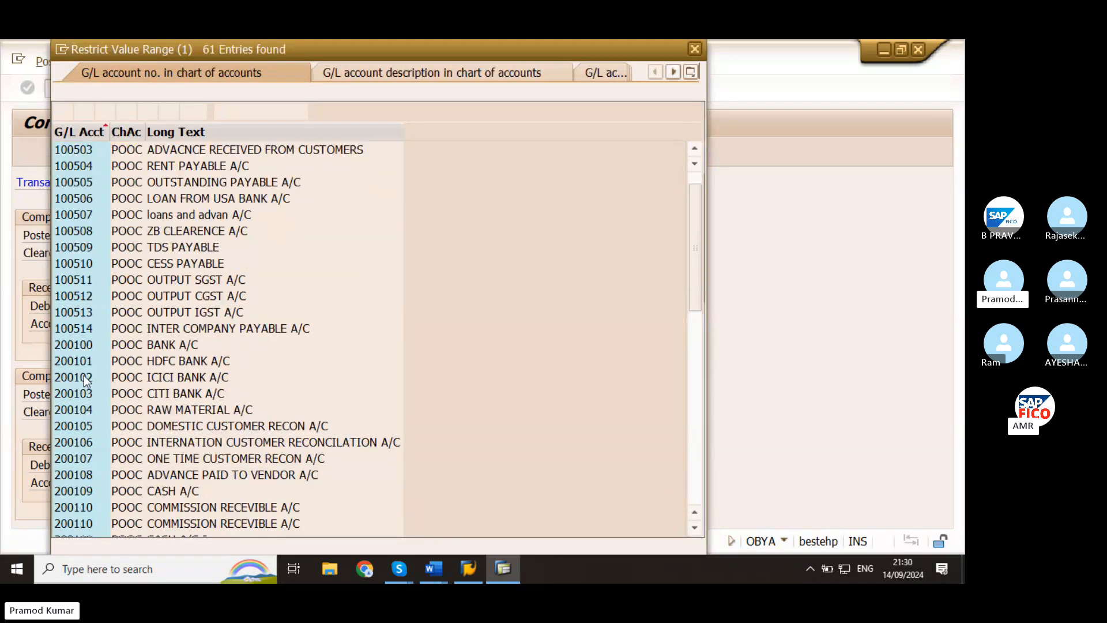
{"action": "left_click", "coordinate": [121, 378]}
{"action": "left_click", "coordinate": [81, 329]}
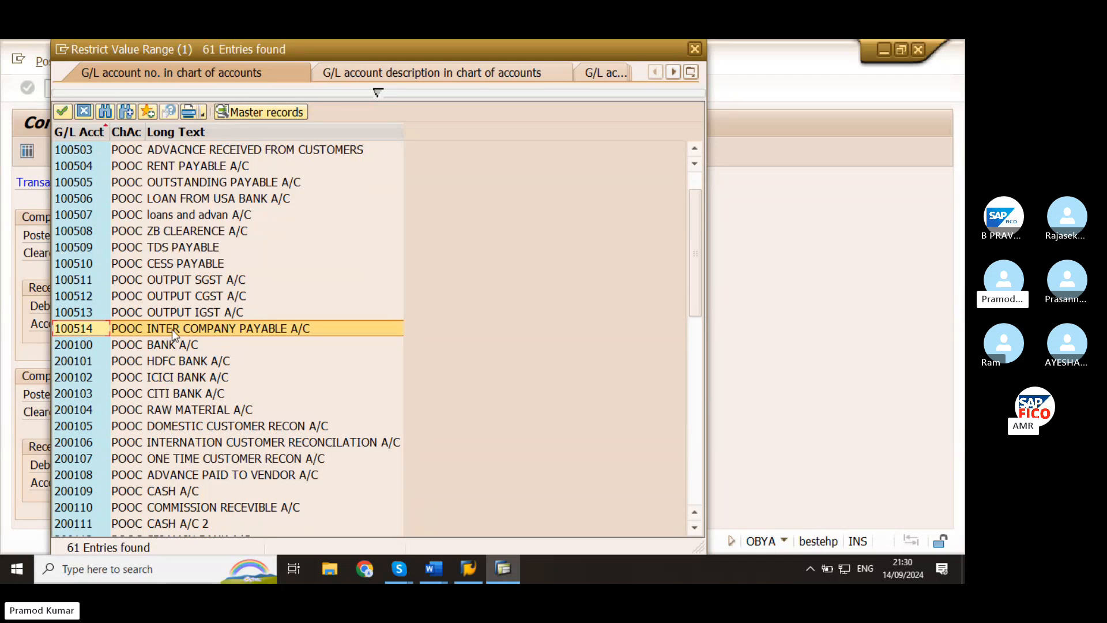
{"action": "key", "text": "Escape"}
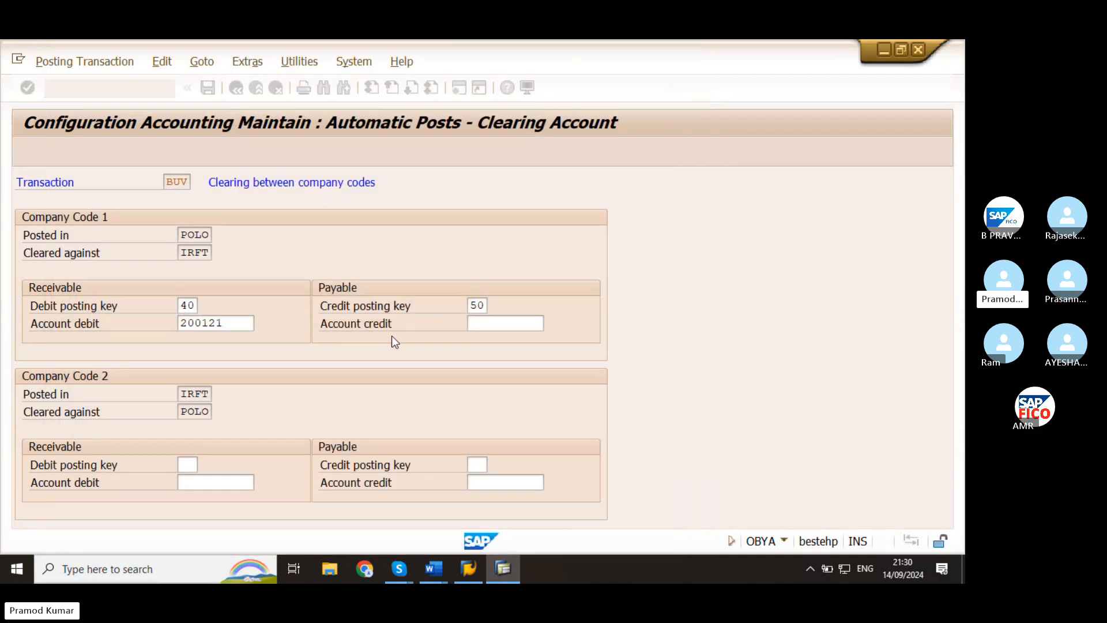
{"action": "left_click", "coordinate": [505, 324]}
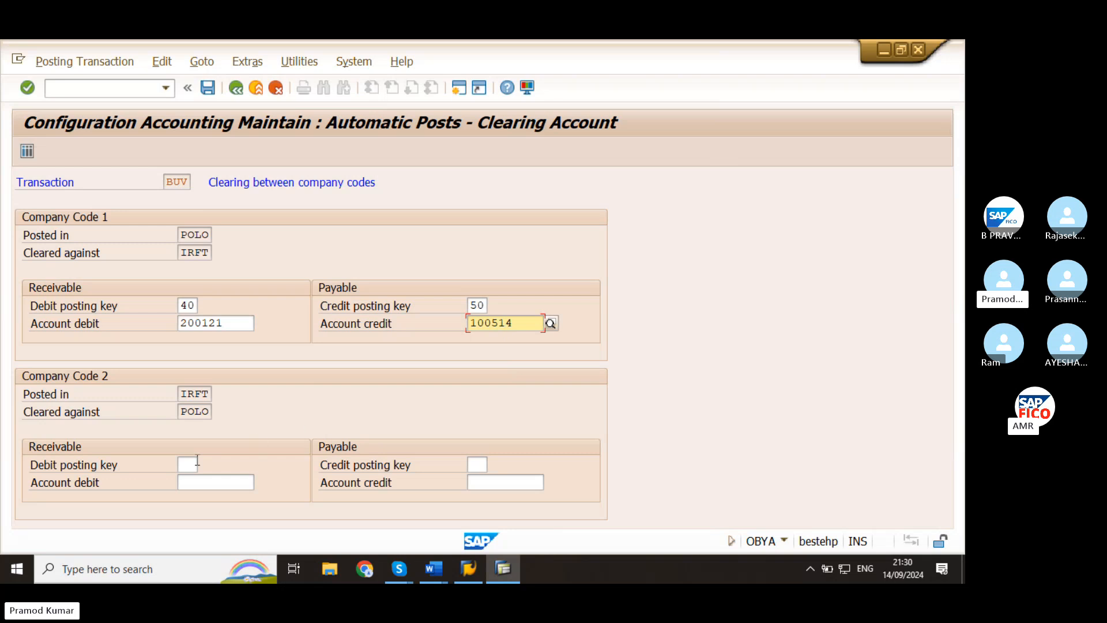
Step: Set IRFT's receivable debit posting key to 40
{"action": "left_click", "coordinate": [191, 465]}
{"action": "type", "text": "40"}
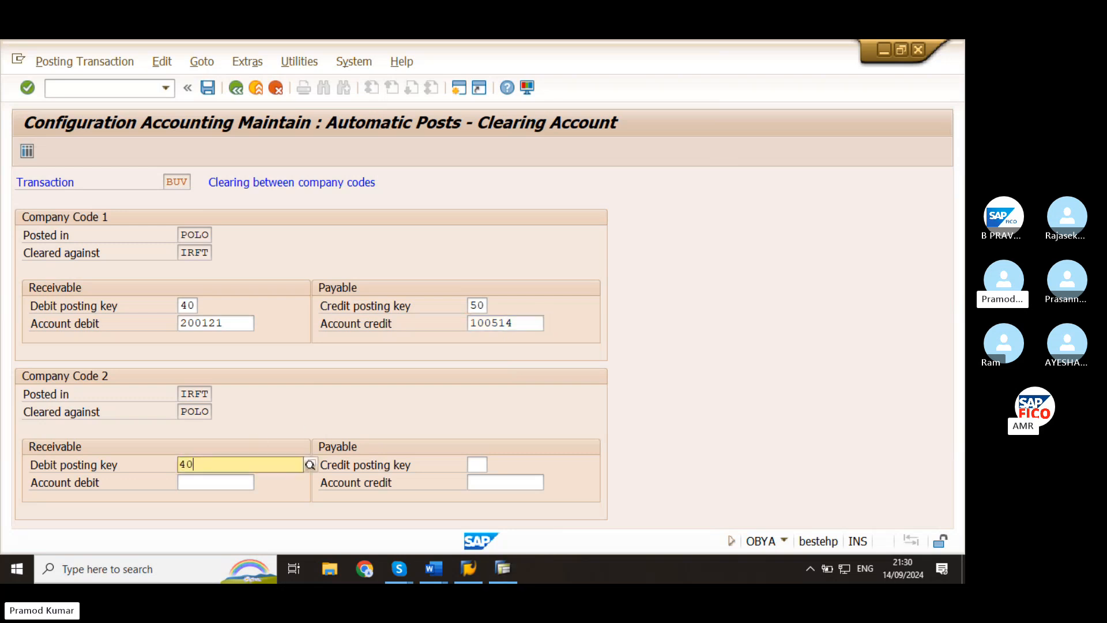
{"action": "left_click", "coordinate": [210, 492]}
{"action": "left_click", "coordinate": [210, 484]}
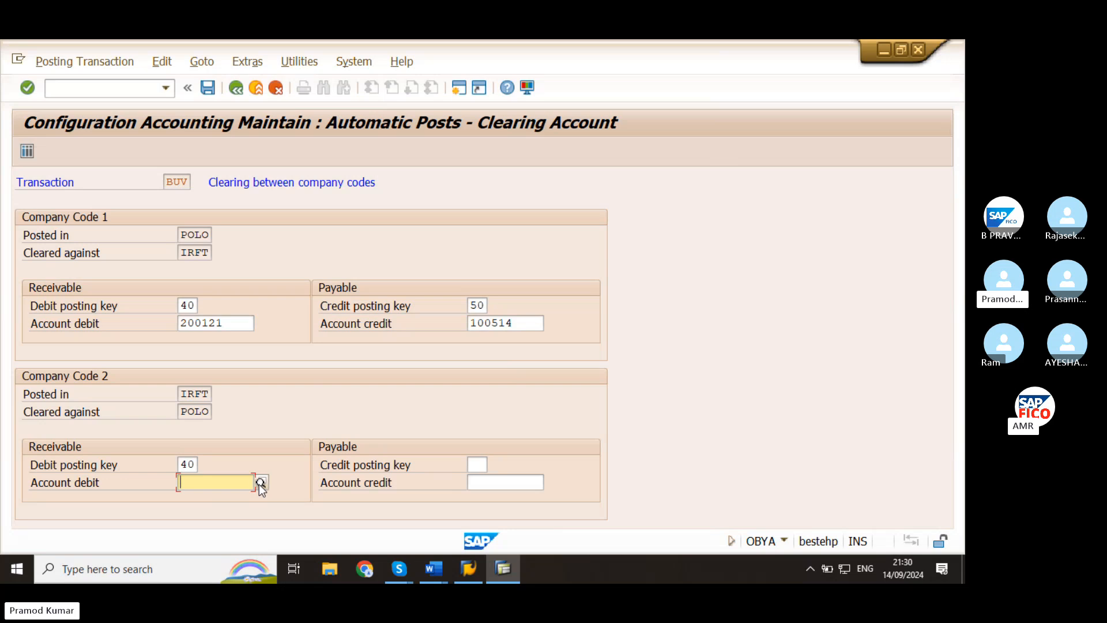
Step: Look up the accounts of chart of accounts IROC and enter inter company receivable account 200108 as IRFT's debit account
{"action": "left_click", "coordinate": [261, 482]}
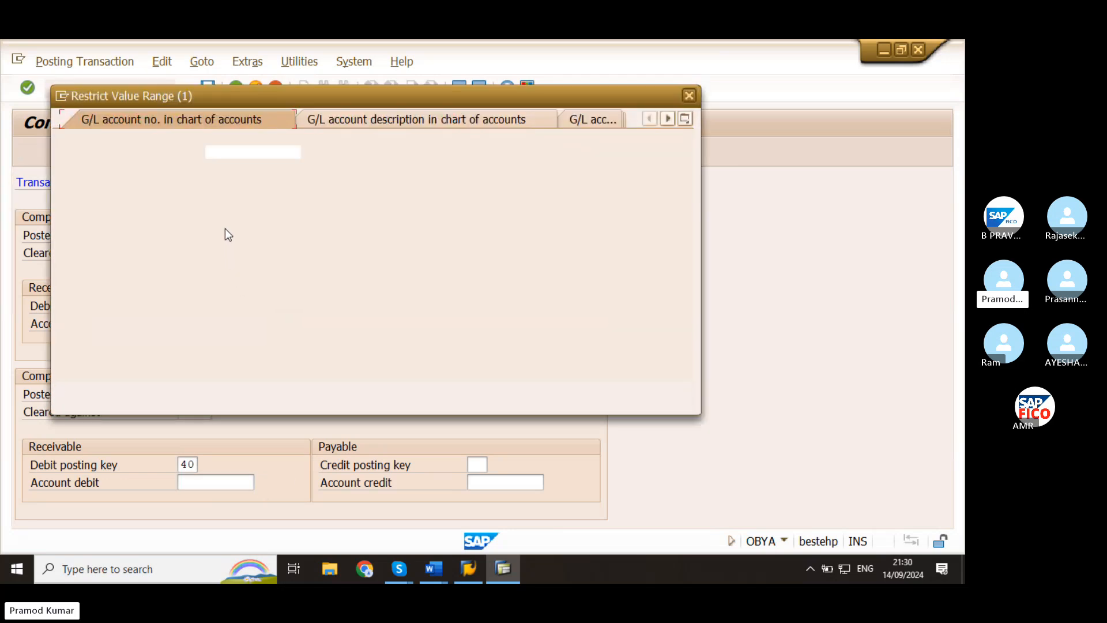
{"action": "key", "text": "Tab"}
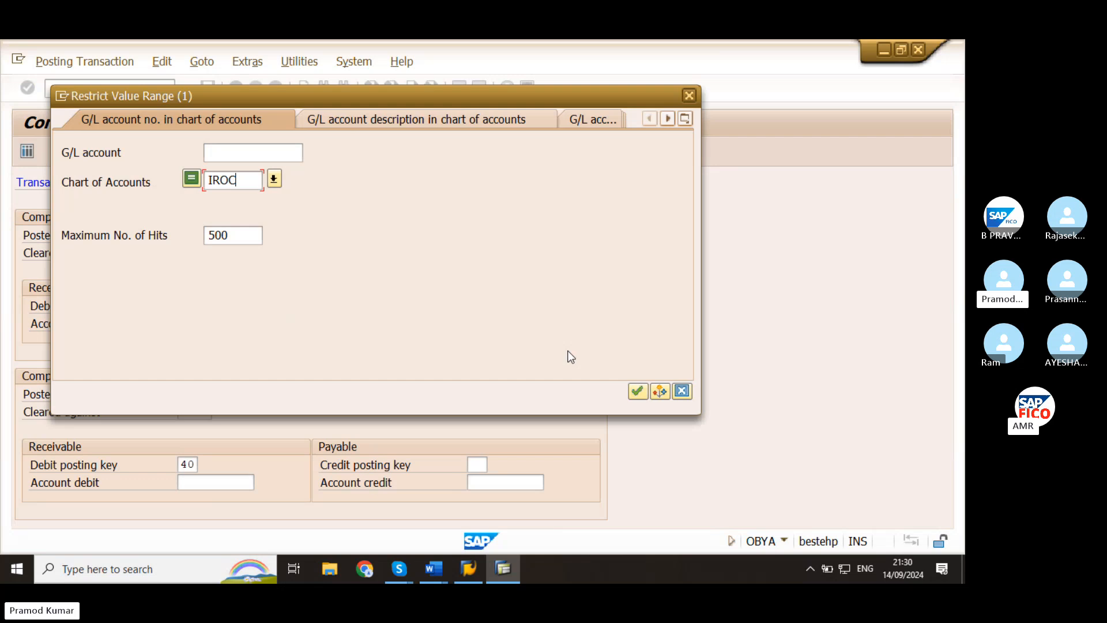
{"action": "left_click", "coordinate": [637, 393]}
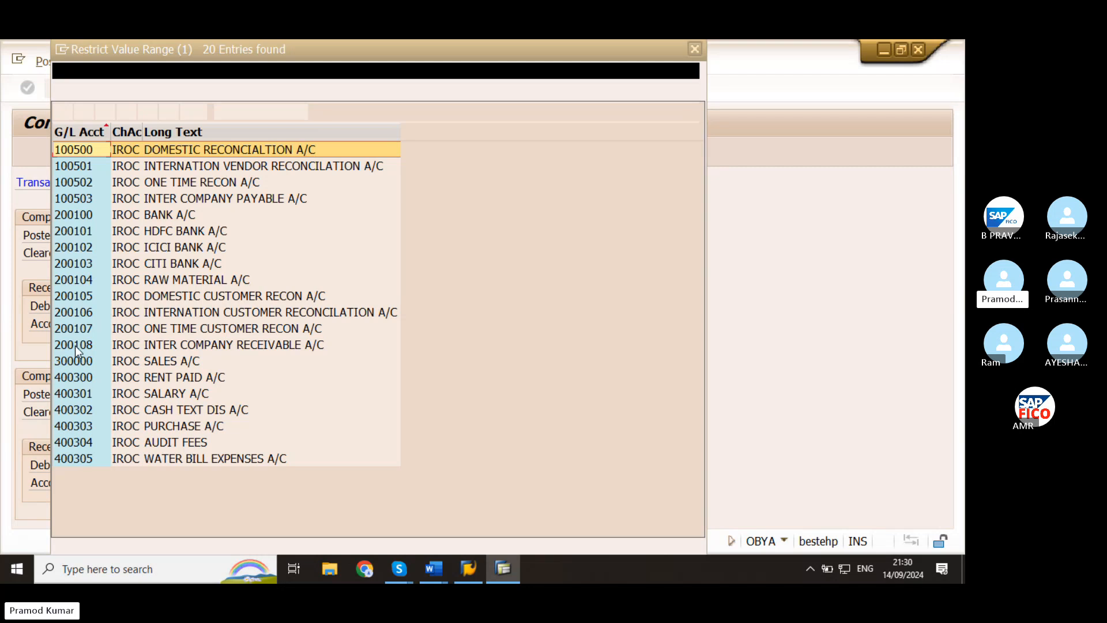
{"action": "key", "text": "Escape"}
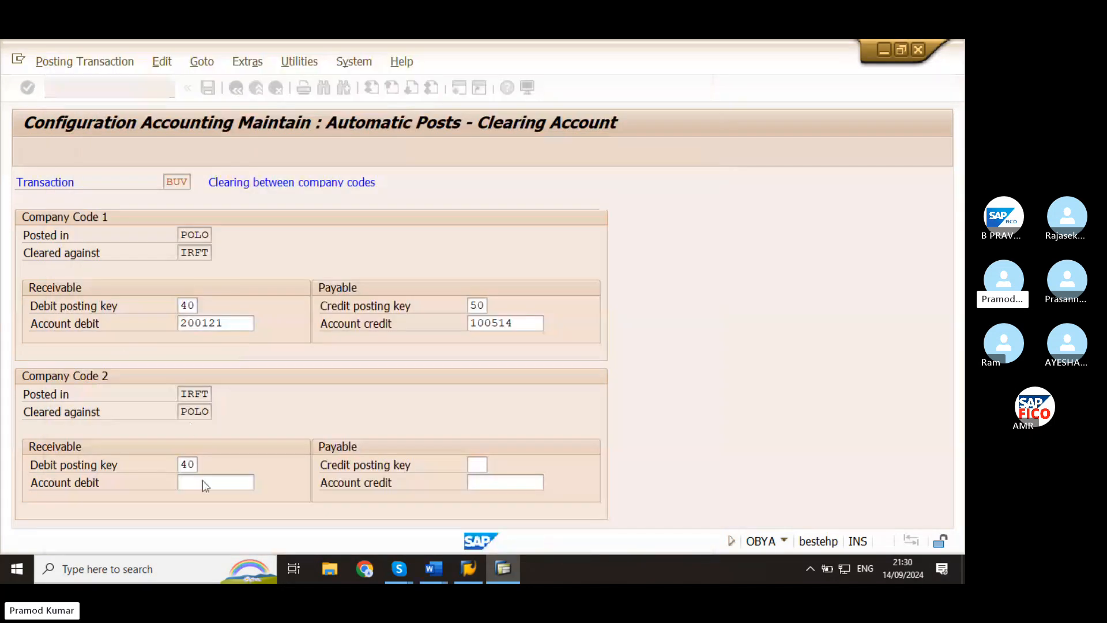
{"action": "left_click", "coordinate": [230, 483]}
{"action": "type", "text": "200108"}
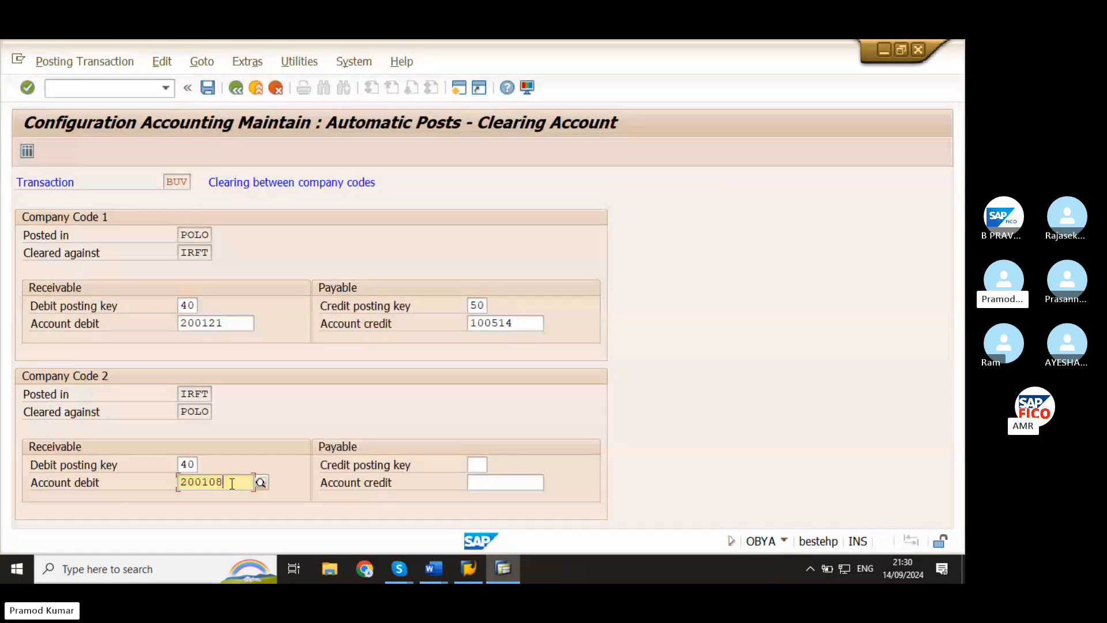
Step: Set IRFT's payable credit posting key to 50 with inter company payable account 100503 from chart IROC, and save the clearing configuration
{"action": "left_click", "coordinate": [477, 465]}
{"action": "type", "text": "50"}
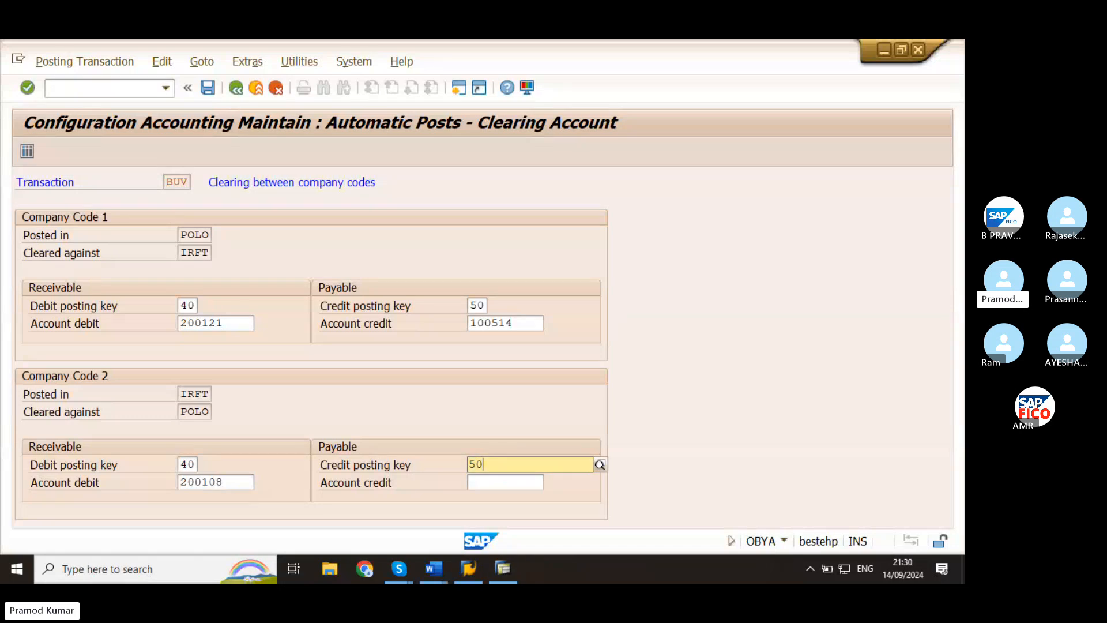
{"action": "left_click", "coordinate": [513, 493]}
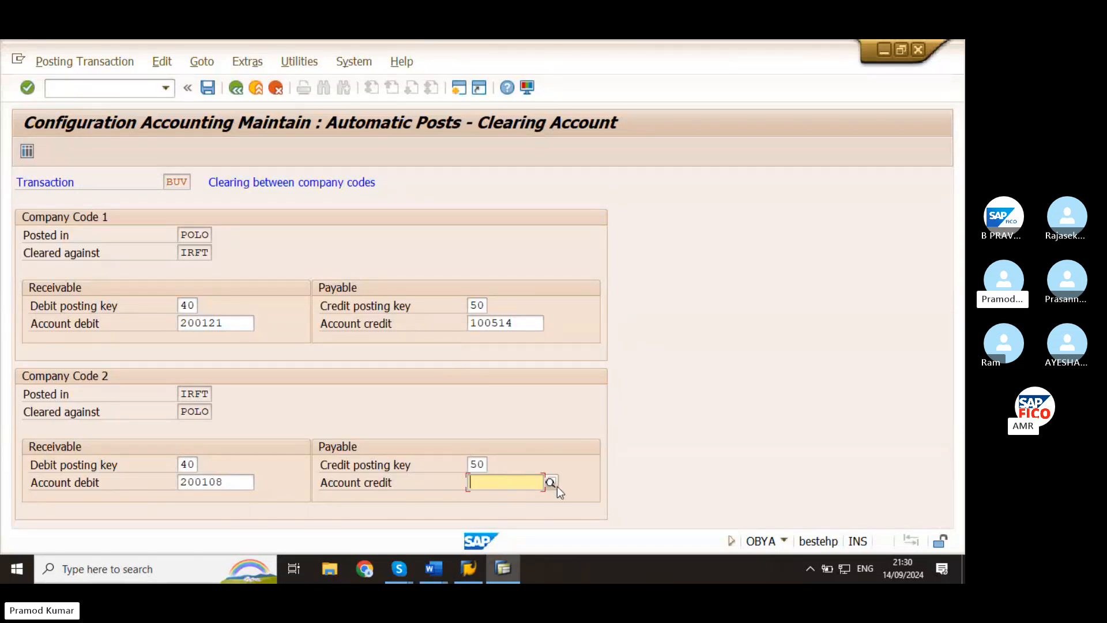
{"action": "key", "text": "F4"}
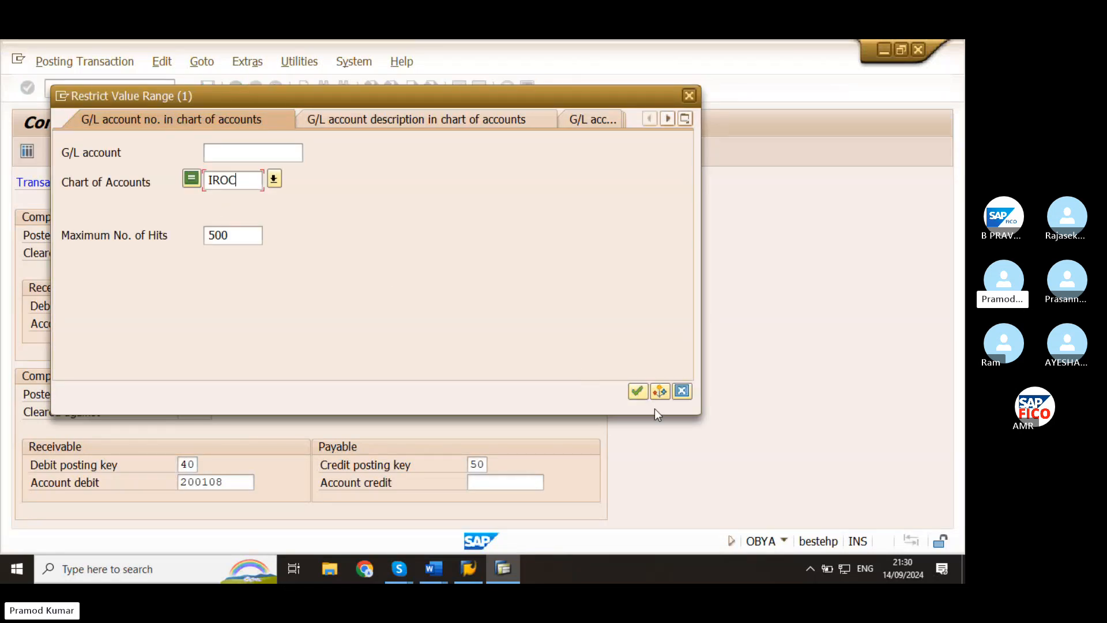
{"action": "left_click", "coordinate": [638, 391]}
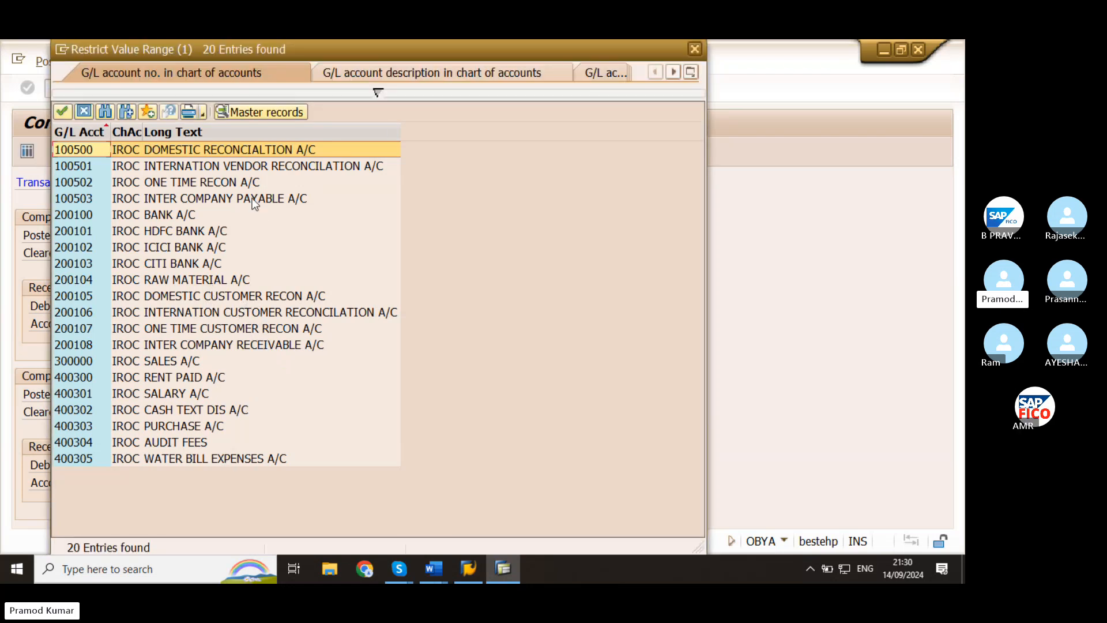
{"action": "left_click", "coordinate": [84, 200]}
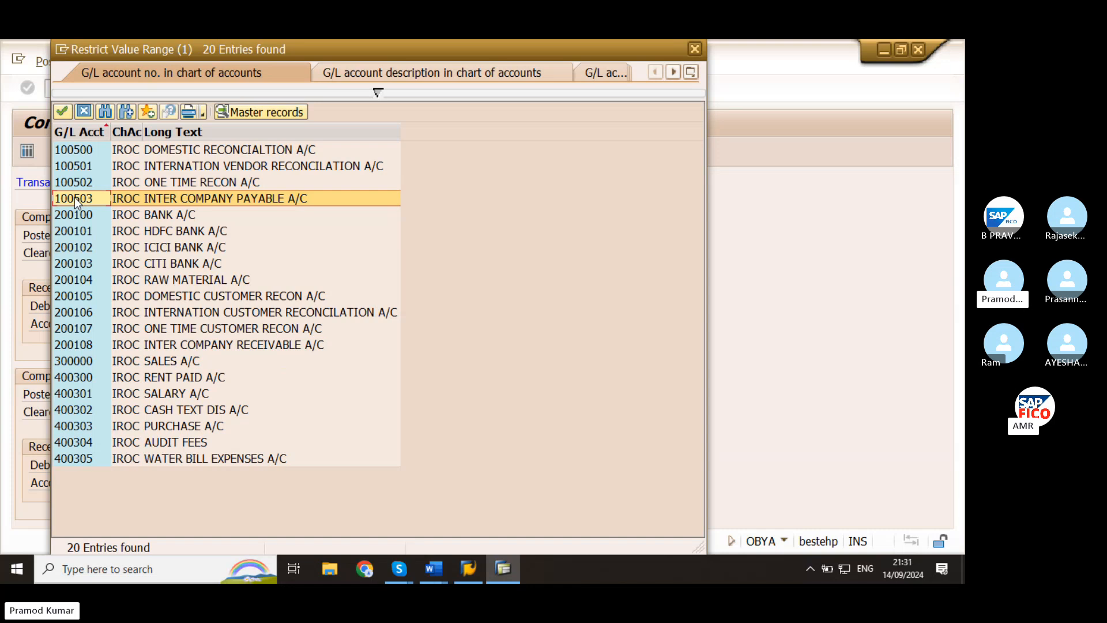
{"action": "double_click", "coordinate": [75, 198]}
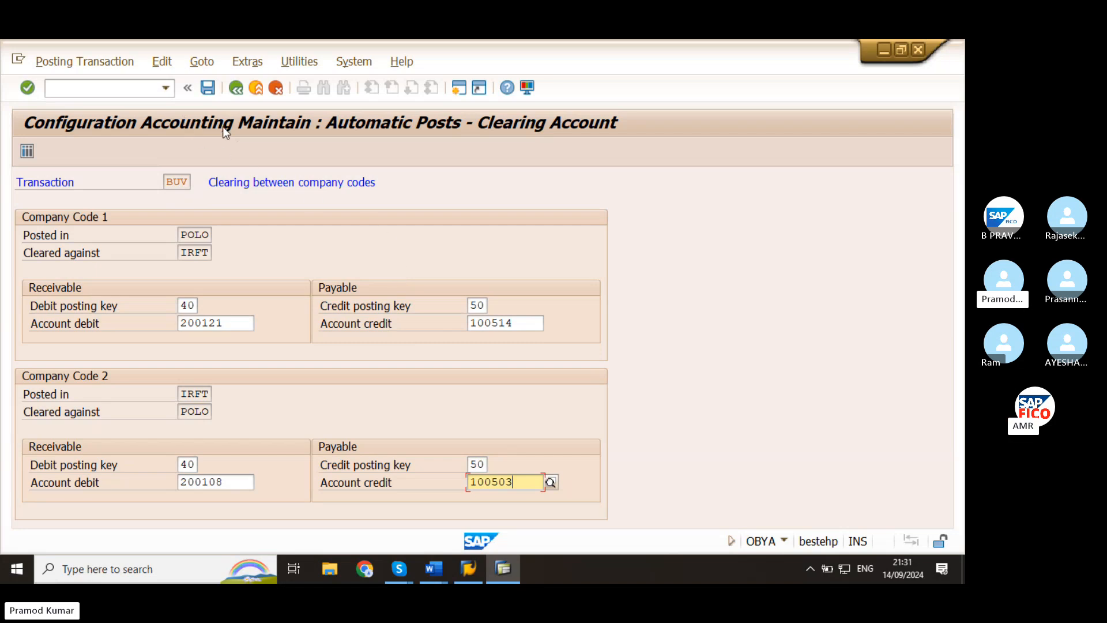
{"action": "left_click", "coordinate": [208, 88]}
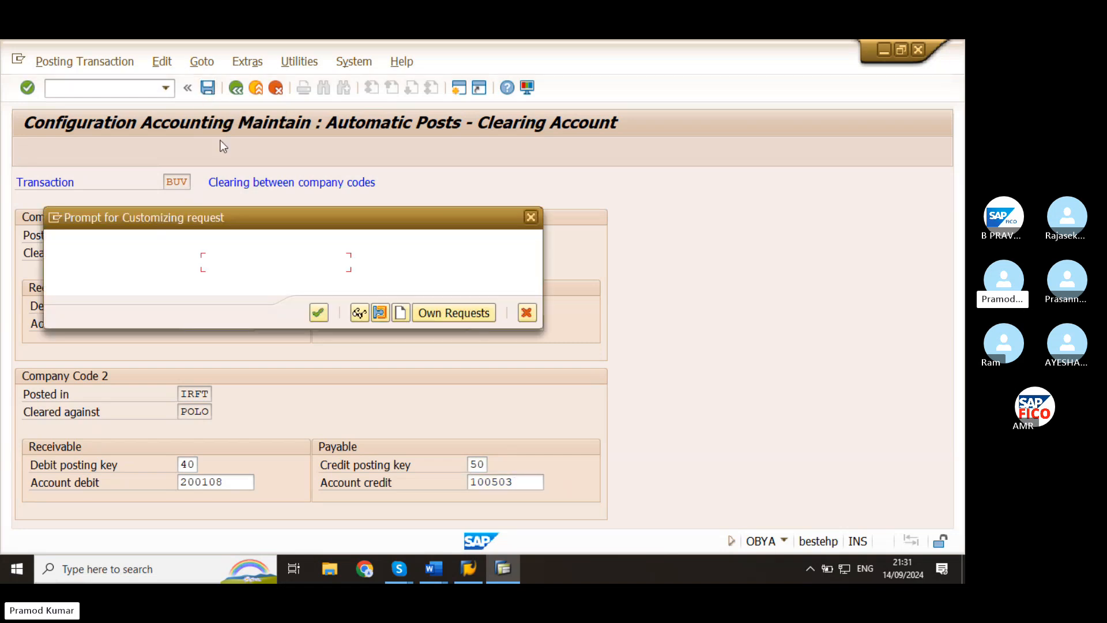
{"action": "left_click", "coordinate": [319, 313]}
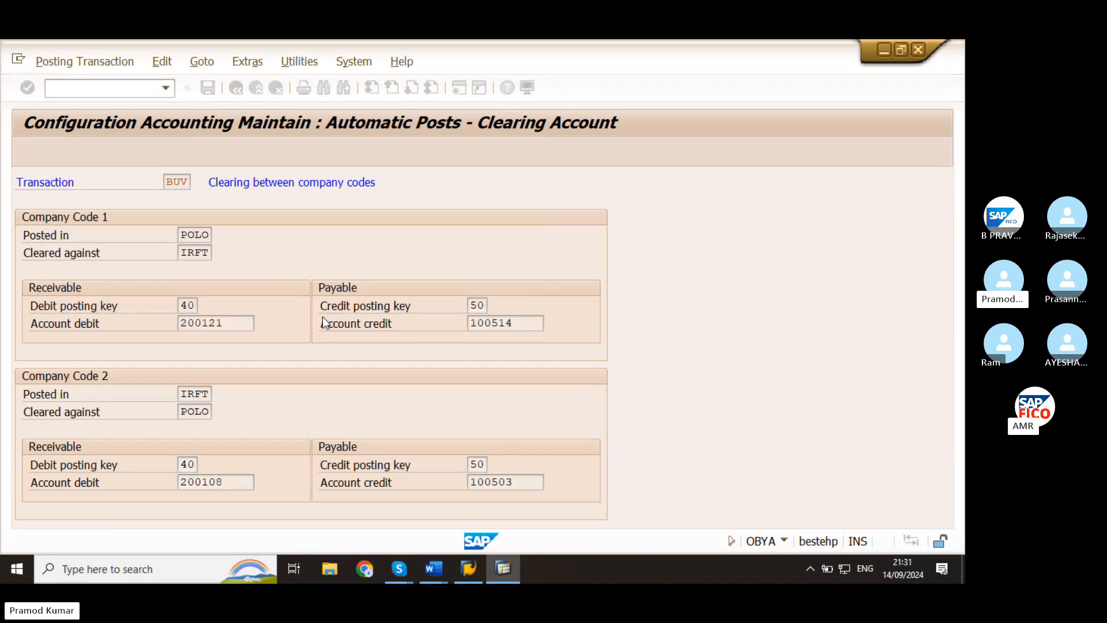
{"action": "left_click", "coordinate": [85, 88]}
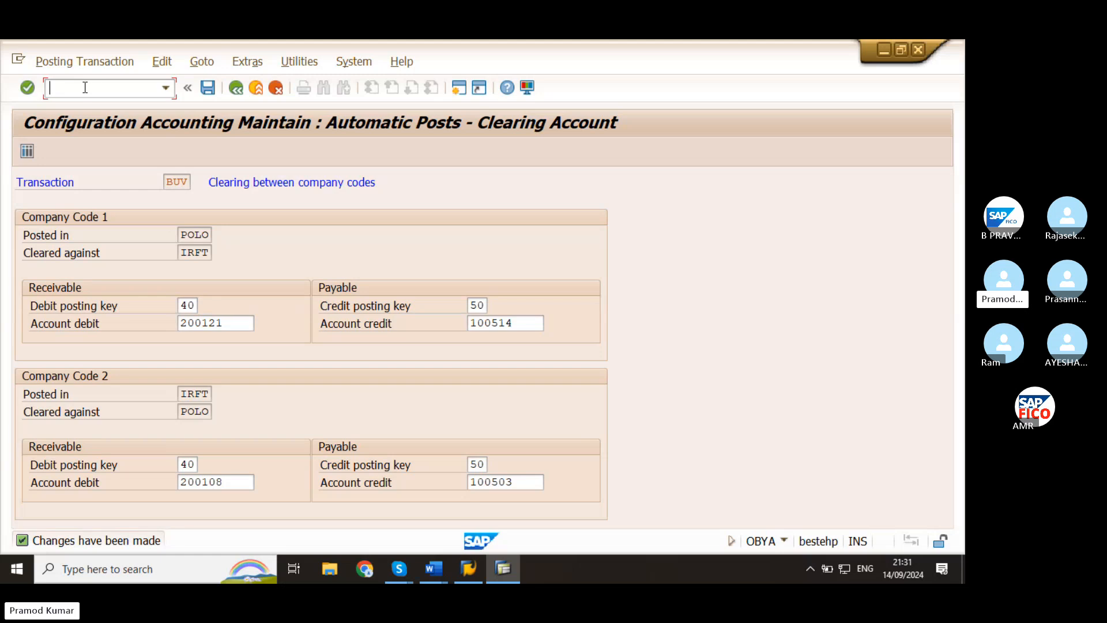
{"action": "type", "text": "/NF-02"}
{"action": "key", "text": "Return"}
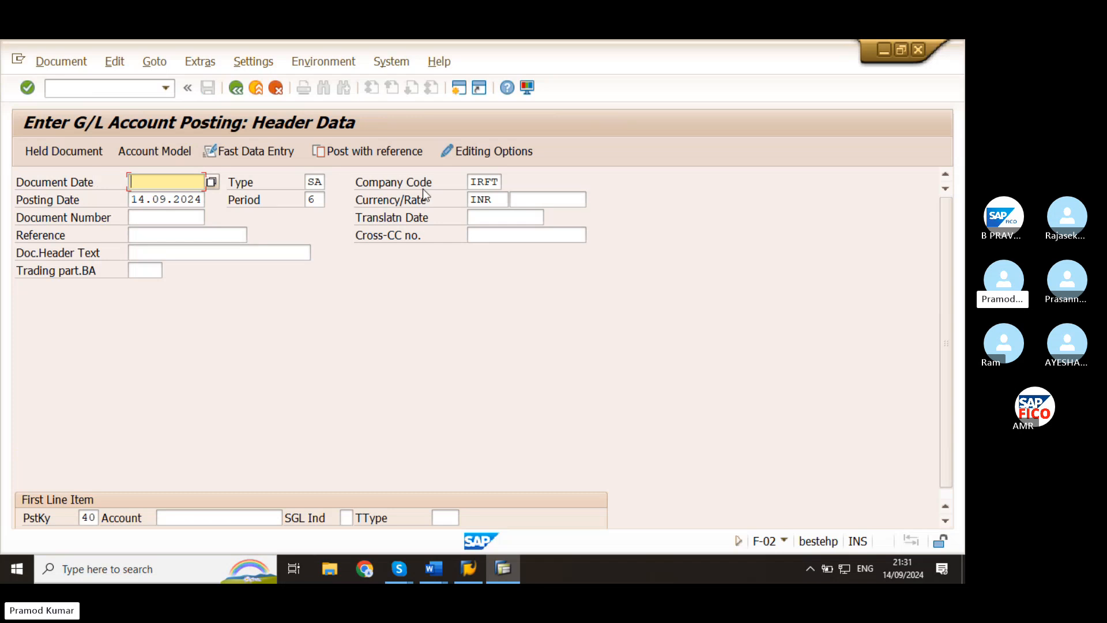
{"action": "left_click", "coordinate": [485, 181]}
{"action": "key", "text": "BackSpace"}
{"action": "key", "text": "BackSpace"}
{"action": "key", "text": "BackSpace"}
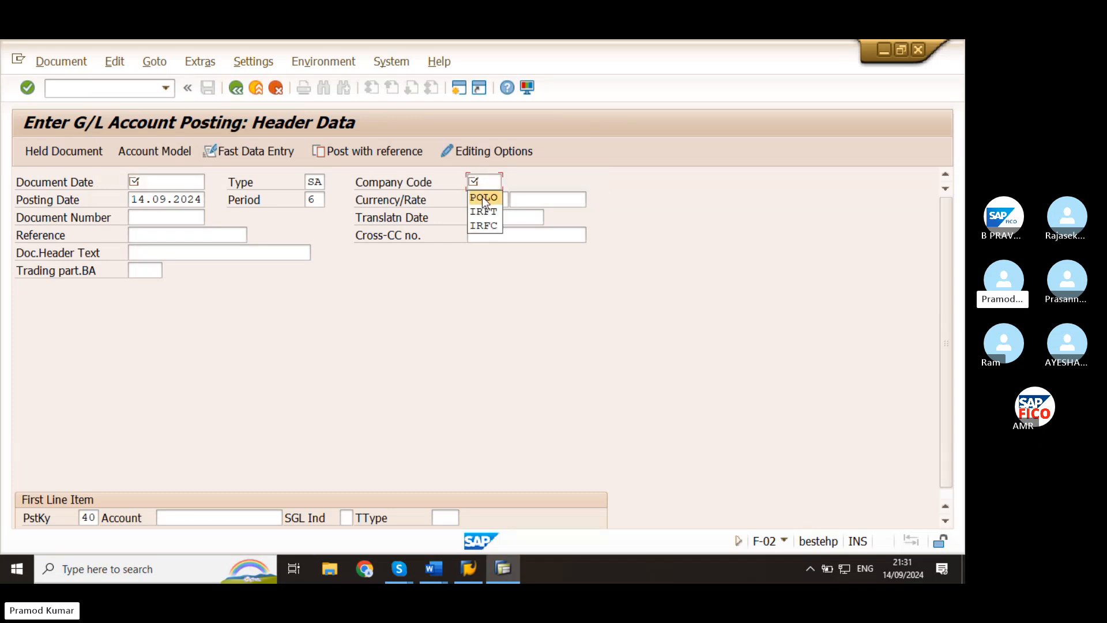
{"action": "left_click", "coordinate": [485, 197]}
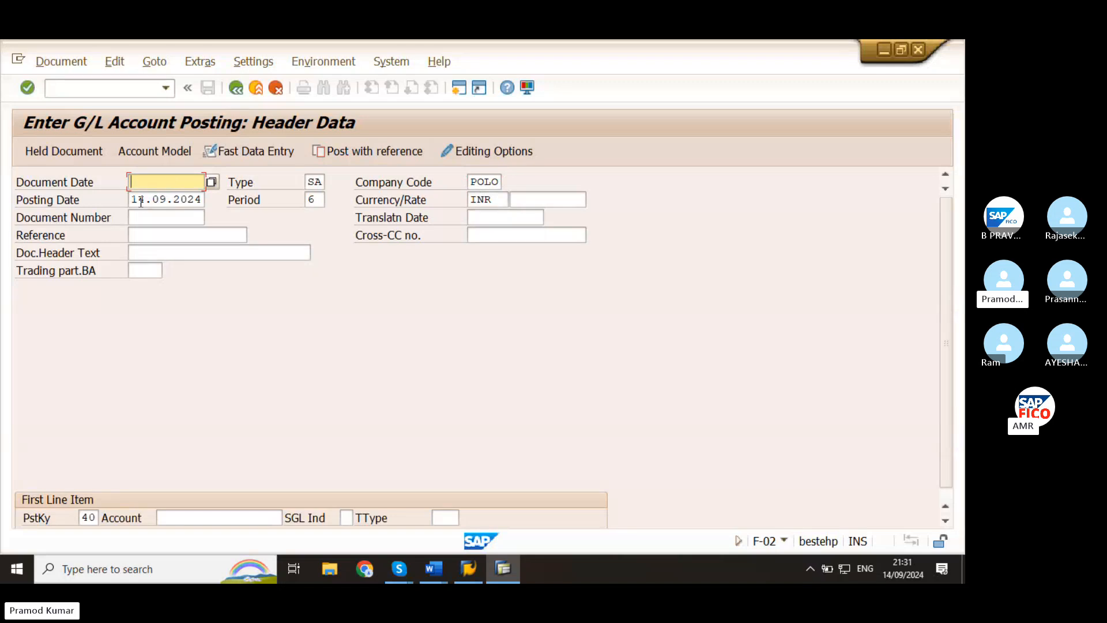
{"action": "key", "text": "Tab"}
Step: Start G/L document entry with transaction FB50 and switch the company code to POLO
{"action": "left_click", "coordinate": [119, 90]}
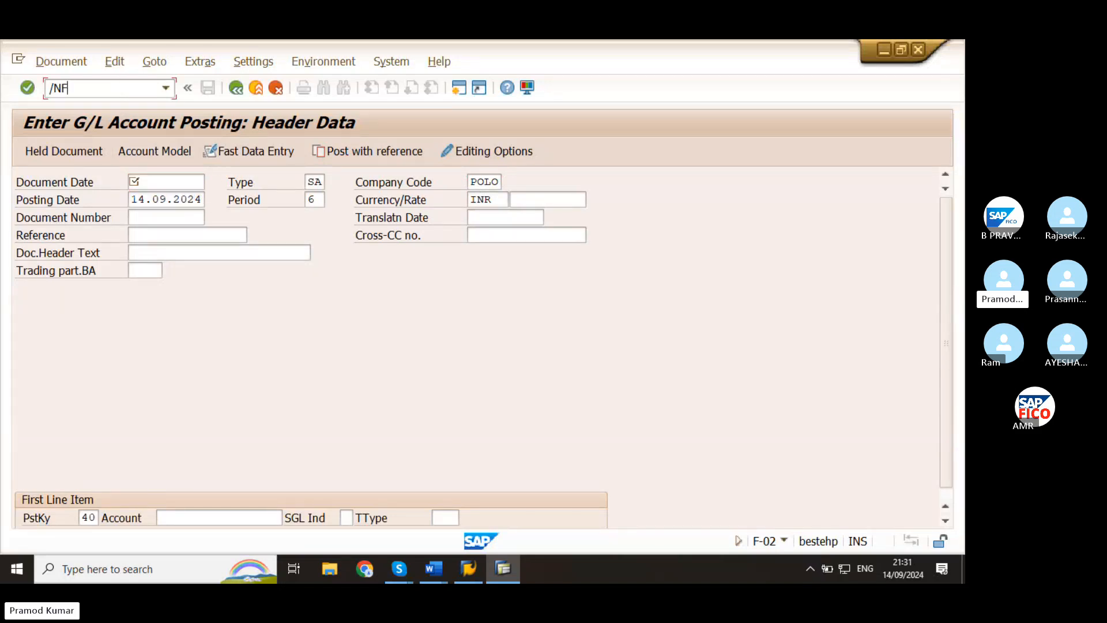
{"action": "type", "text": "/NFB50"}
{"action": "key", "text": "Return"}
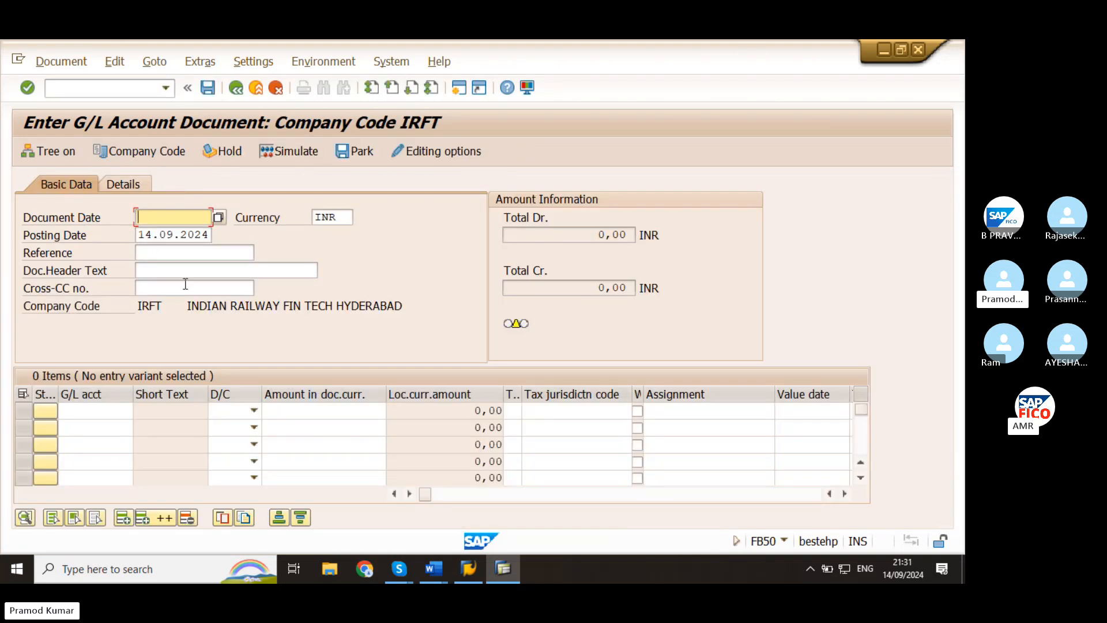
{"action": "left_click", "coordinate": [147, 162]}
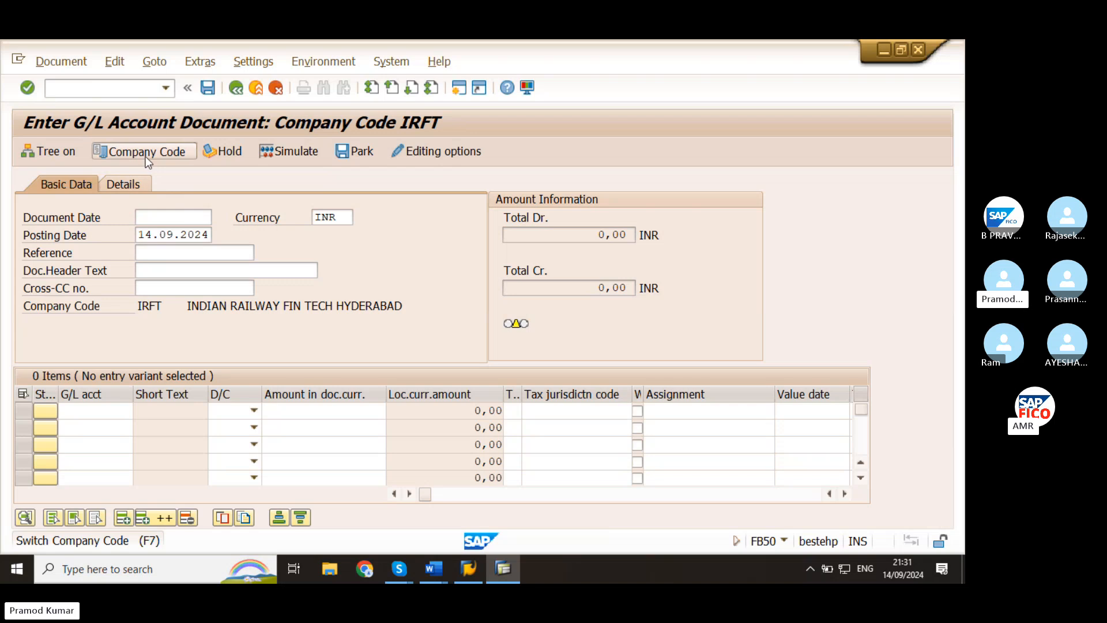
{"action": "left_click", "coordinate": [147, 162]}
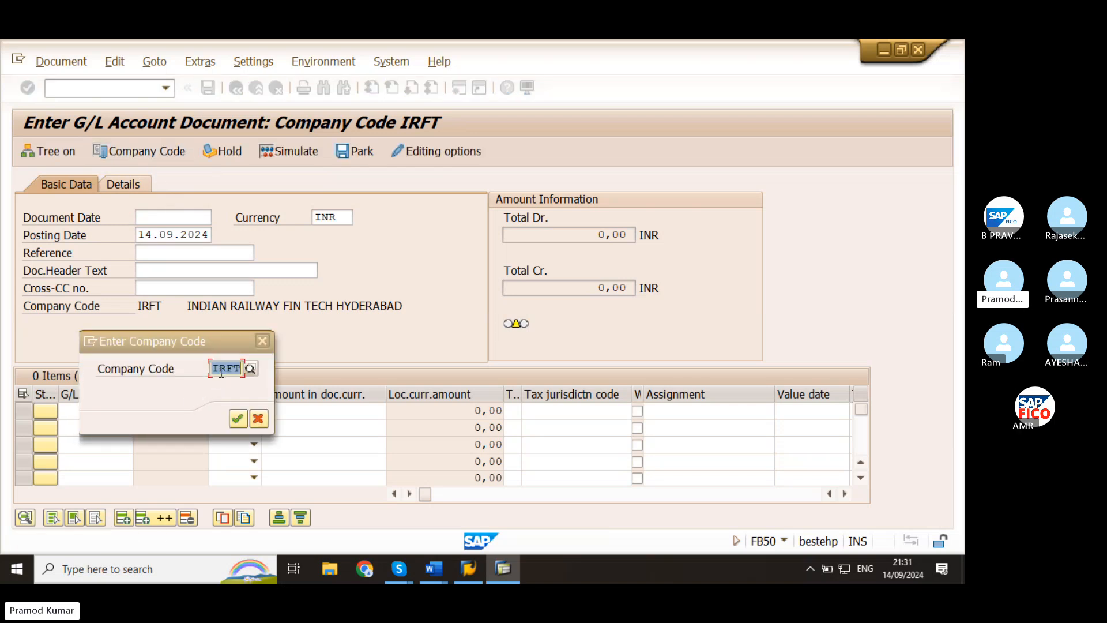
{"action": "type", "text": "POLO"}
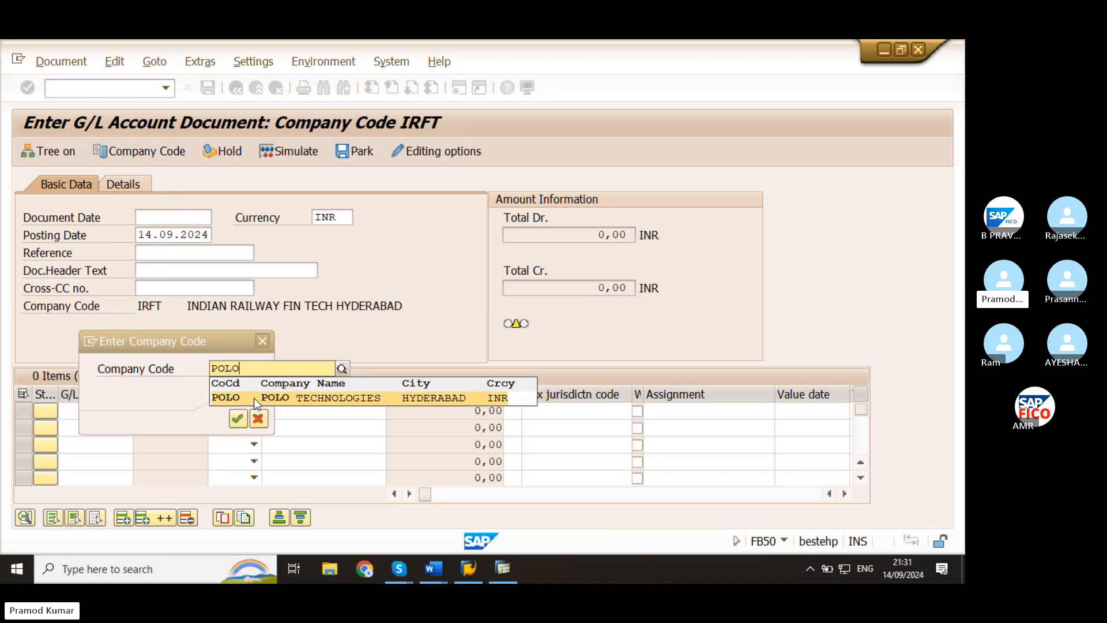
{"action": "left_click", "coordinate": [256, 398]}
{"action": "left_click", "coordinate": [237, 418]}
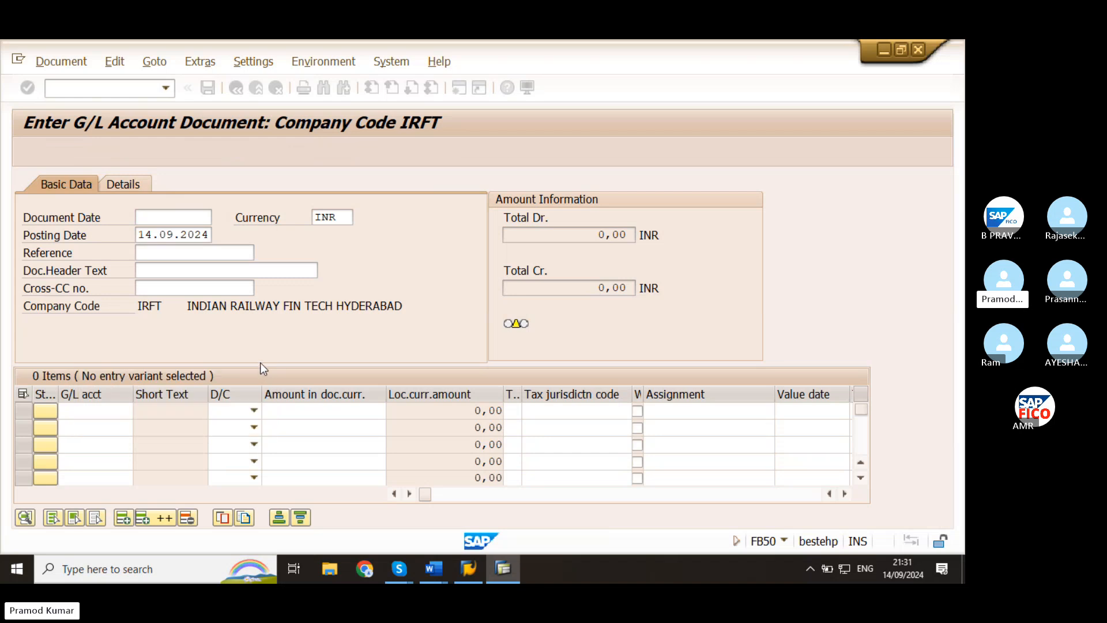
Step: Copy the posting date 14.09.2024 into the document date
{"action": "left_click_drag", "start_coordinate": [139, 235], "coordinate": [219, 234]}
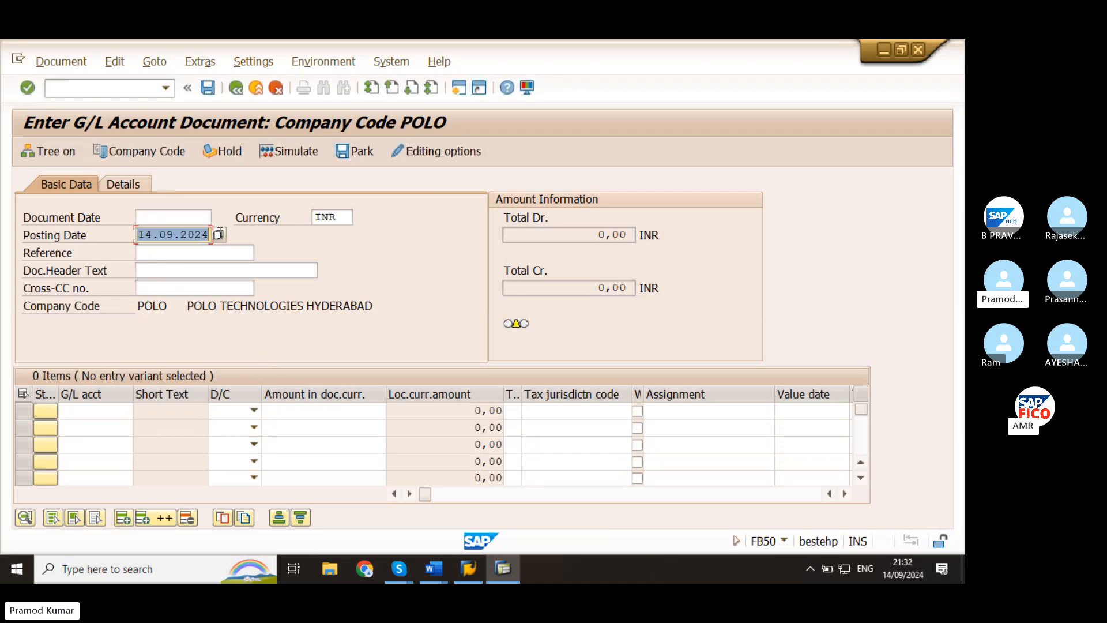
{"action": "key", "text": "ctrl+c"}
{"action": "left_click", "coordinate": [176, 217]}
{"action": "key", "text": "ctrl+v"}
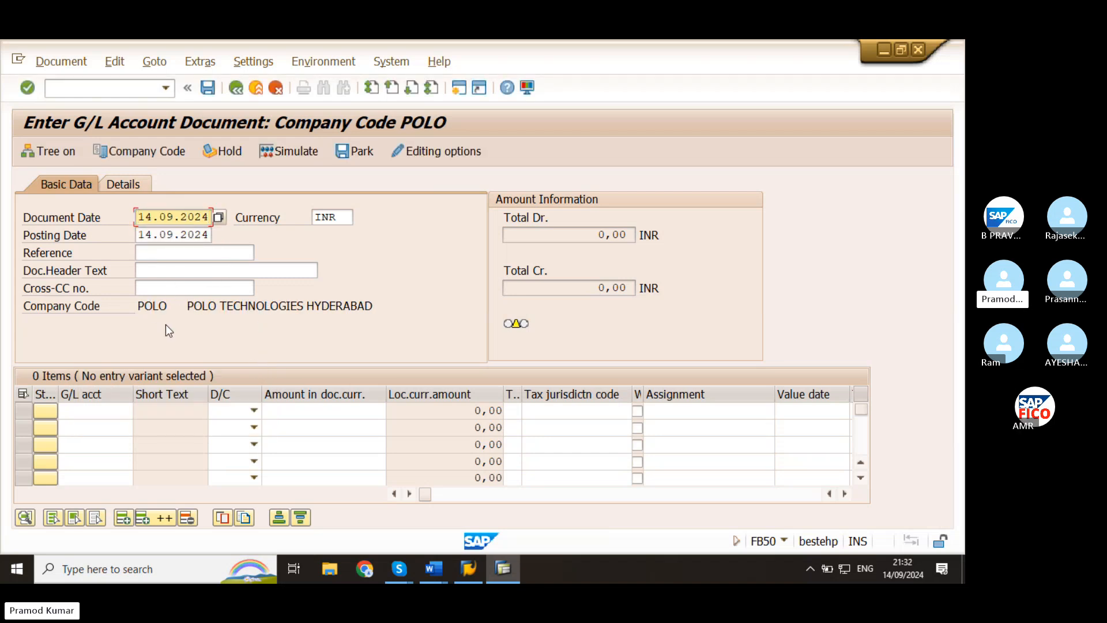
Step: Look up rent paid account 400300 for the first line item and enter an amount of 10000
{"action": "left_click", "coordinate": [94, 417]}
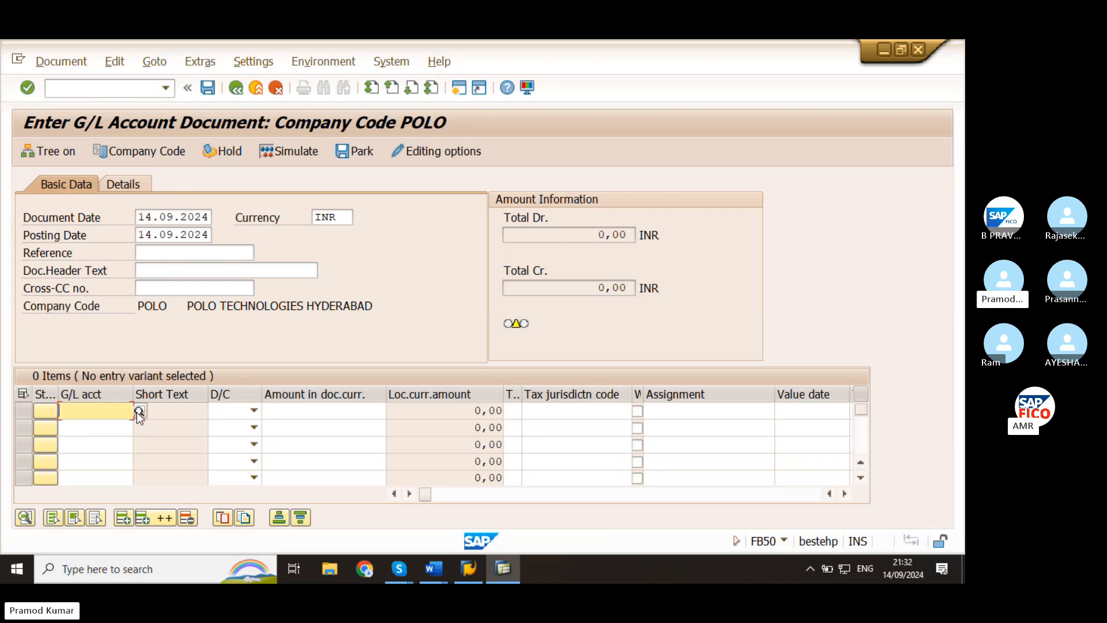
{"action": "left_click", "coordinate": [139, 411]}
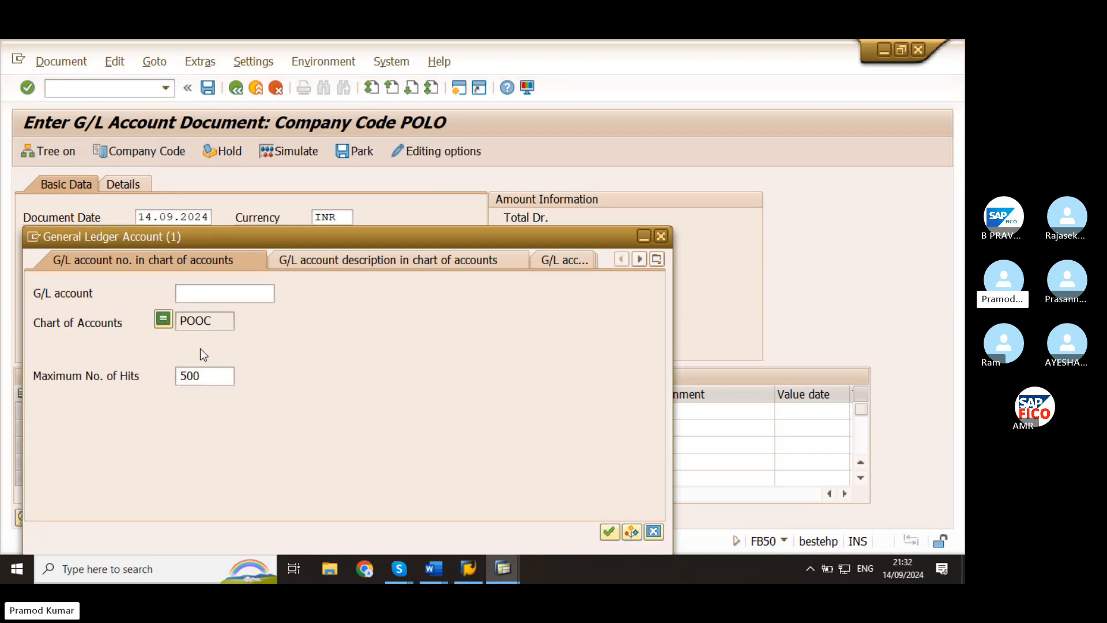
{"action": "left_click", "coordinate": [609, 531]}
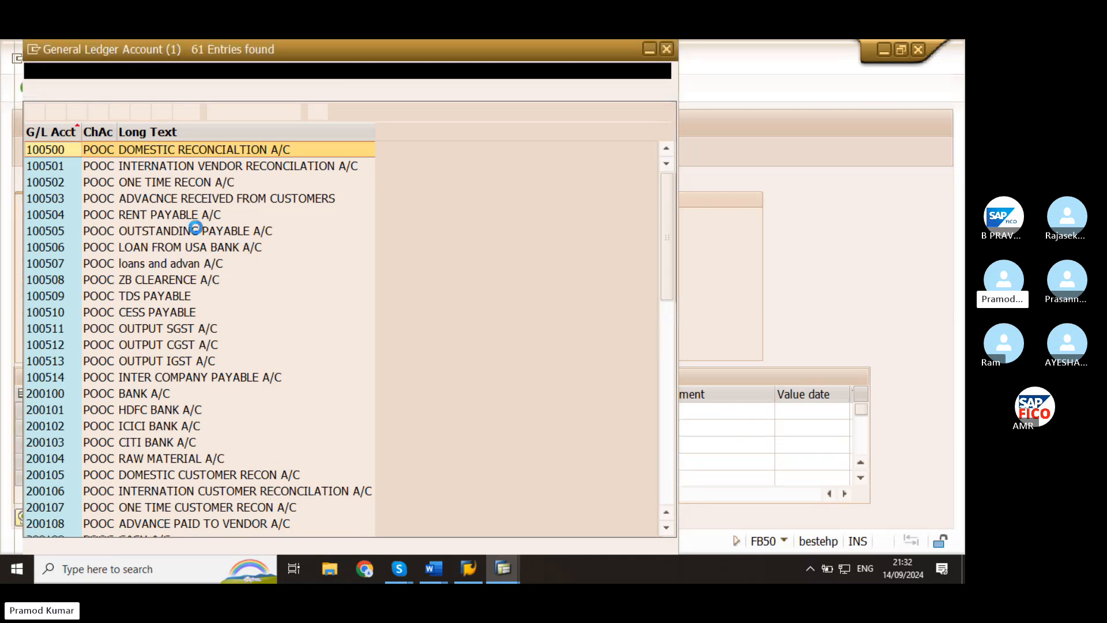
{"action": "scroll", "coordinate": [126, 277], "scroll_direction": "down", "scroll_amount": 2}
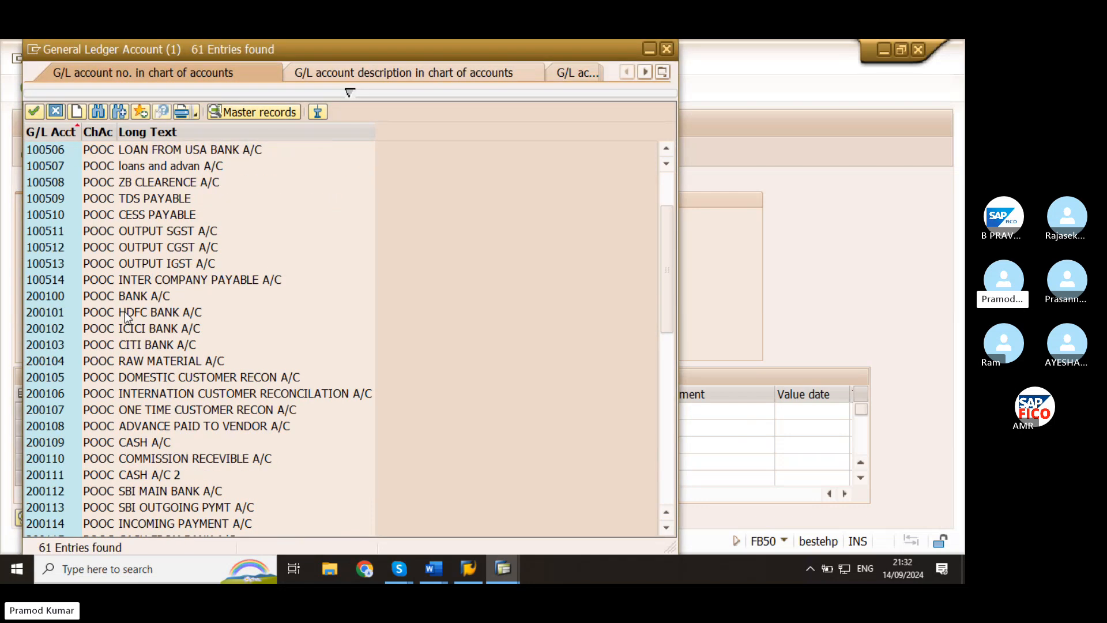
{"action": "scroll", "coordinate": [125, 316], "scroll_direction": "down", "scroll_amount": 4}
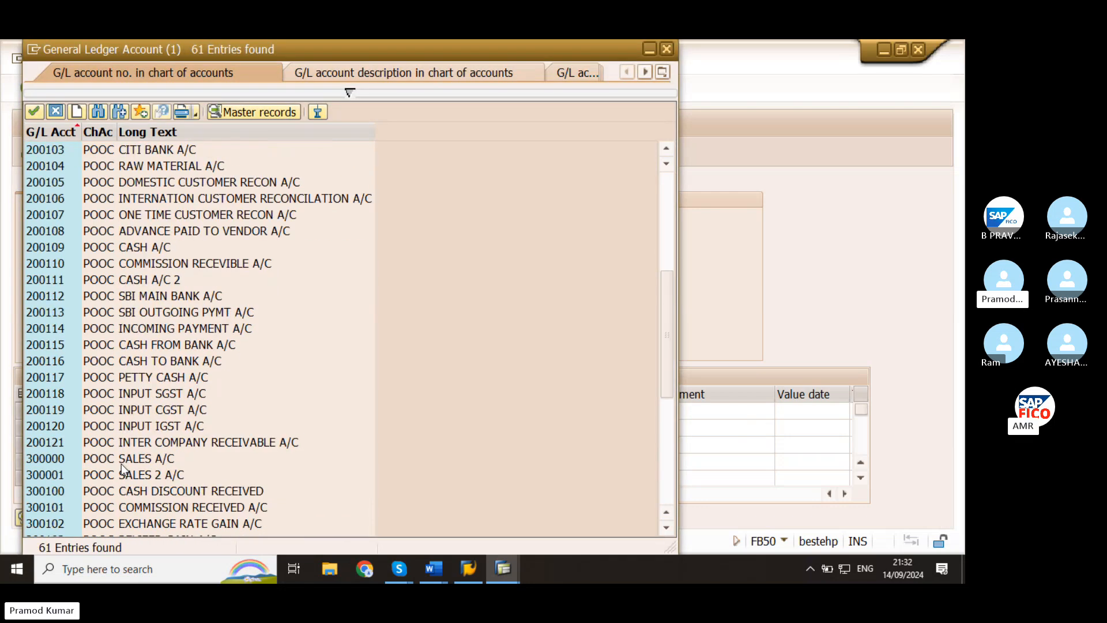
{"action": "scroll", "coordinate": [122, 470], "scroll_direction": "down", "scroll_amount": 2}
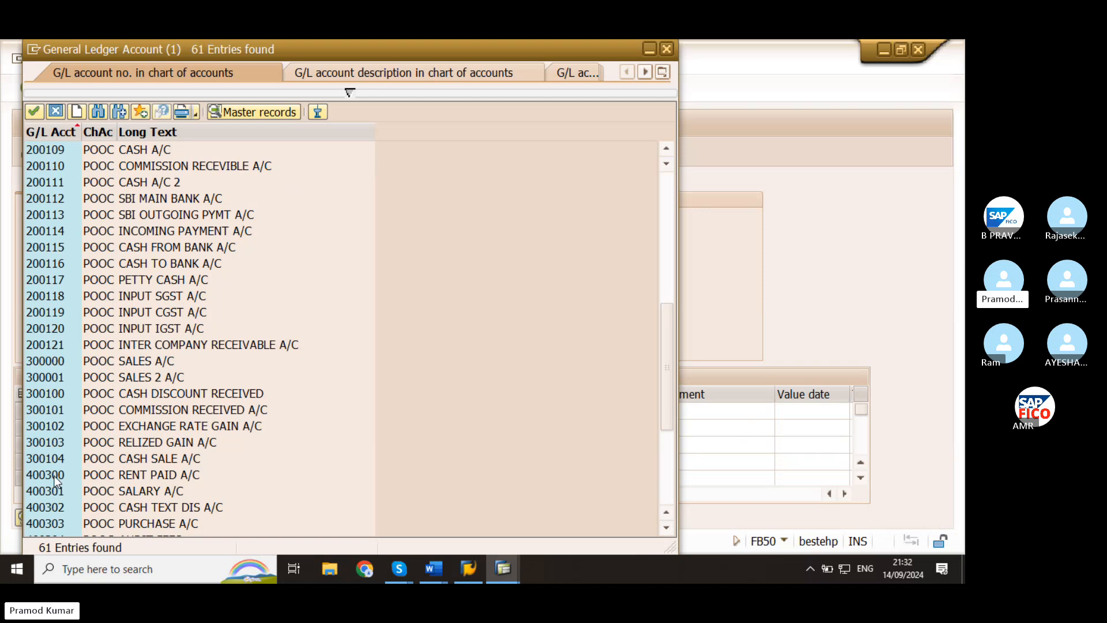
{"action": "scroll", "coordinate": [54, 476], "scroll_direction": "down", "scroll_amount": 1}
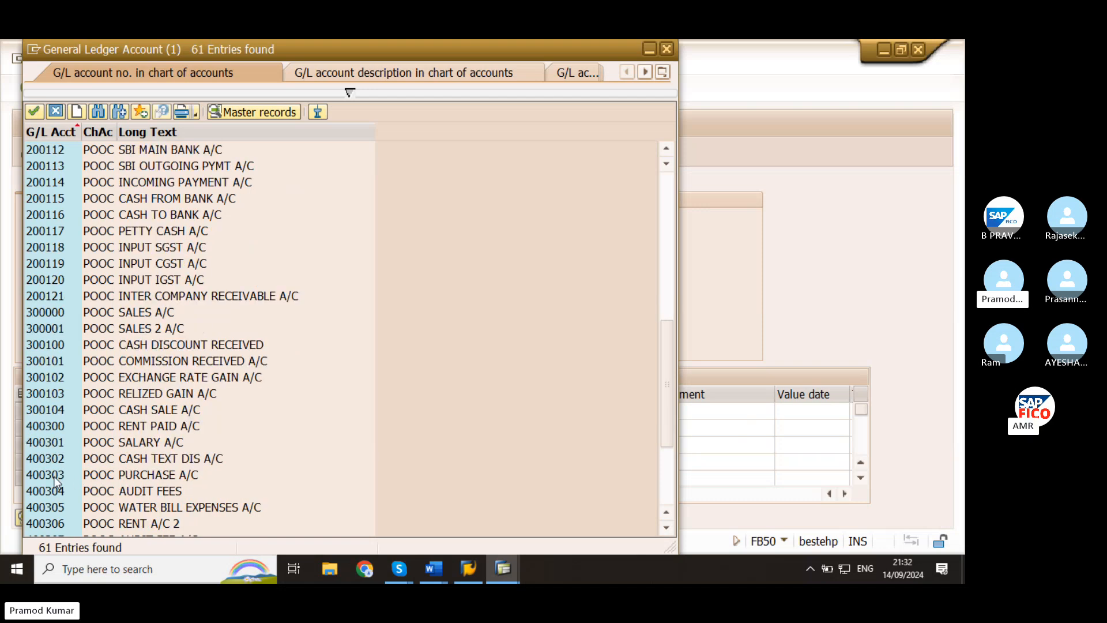
{"action": "double_click", "coordinate": [53, 426]}
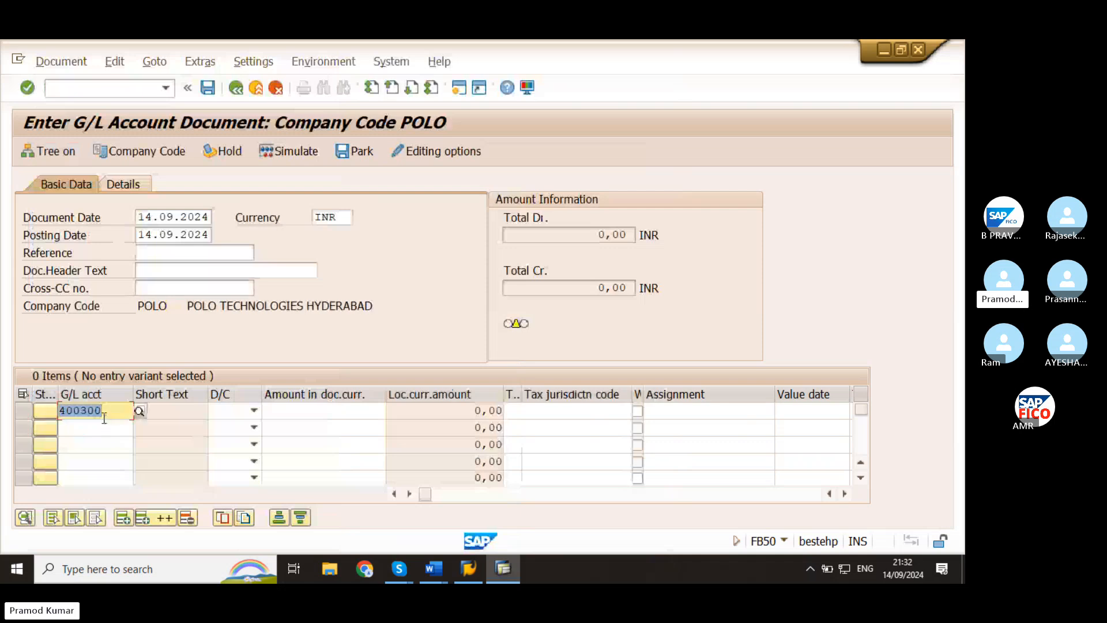
{"action": "left_click", "coordinate": [267, 412]}
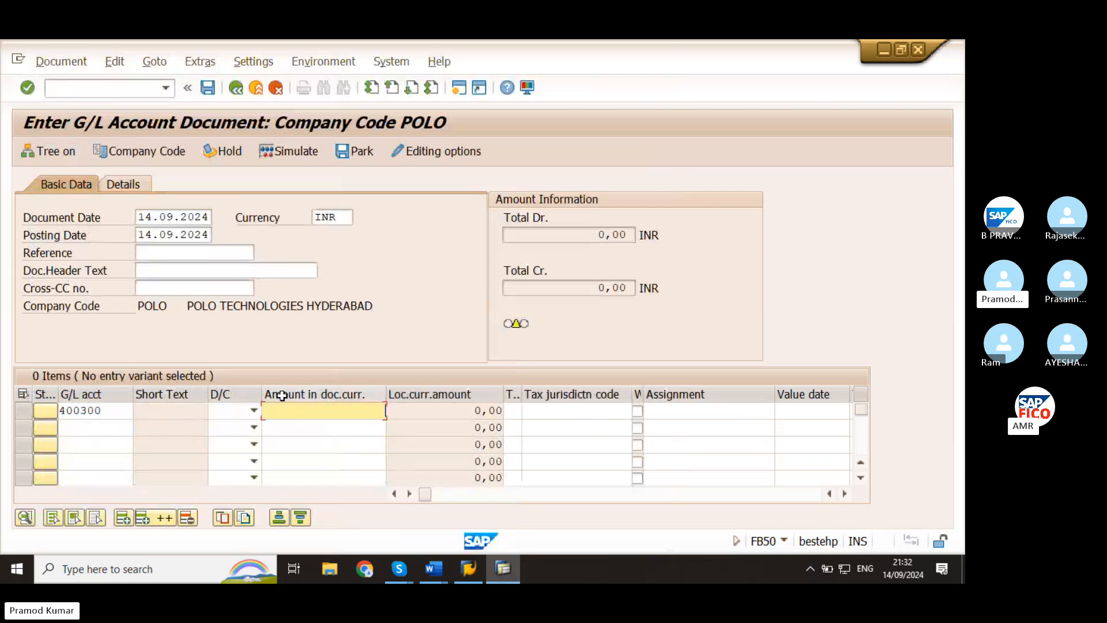
{"action": "type", "text": "10000"}
Step: Check which company code is assigned to the rent paid line item
{"action": "left_click", "coordinate": [106, 428]}
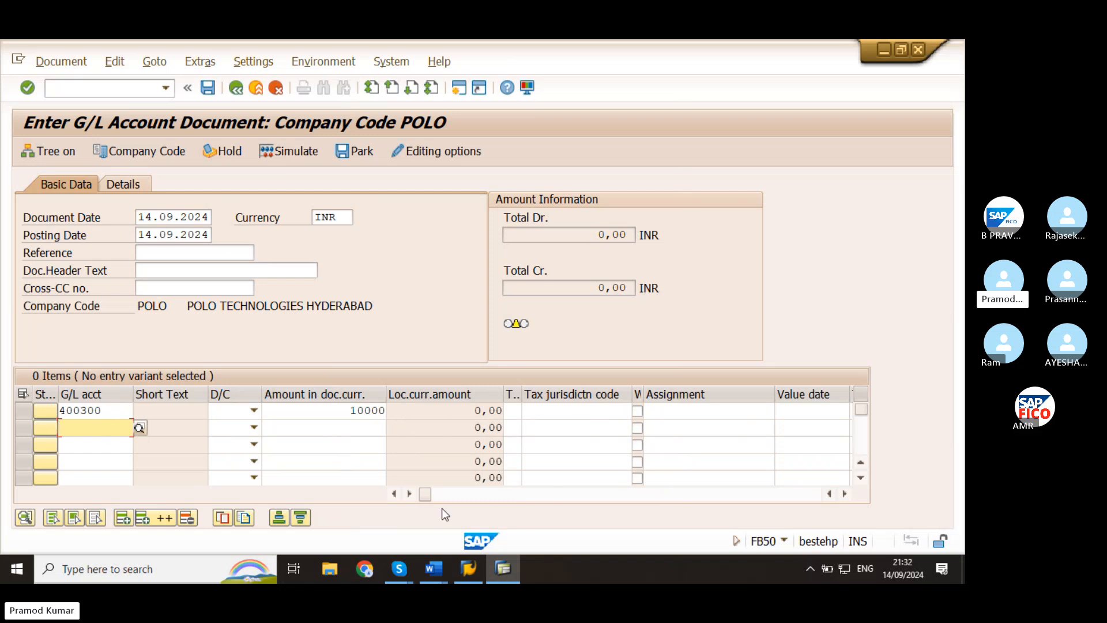
{"action": "left_click_drag", "start_coordinate": [425, 494], "coordinate": [445, 495]}
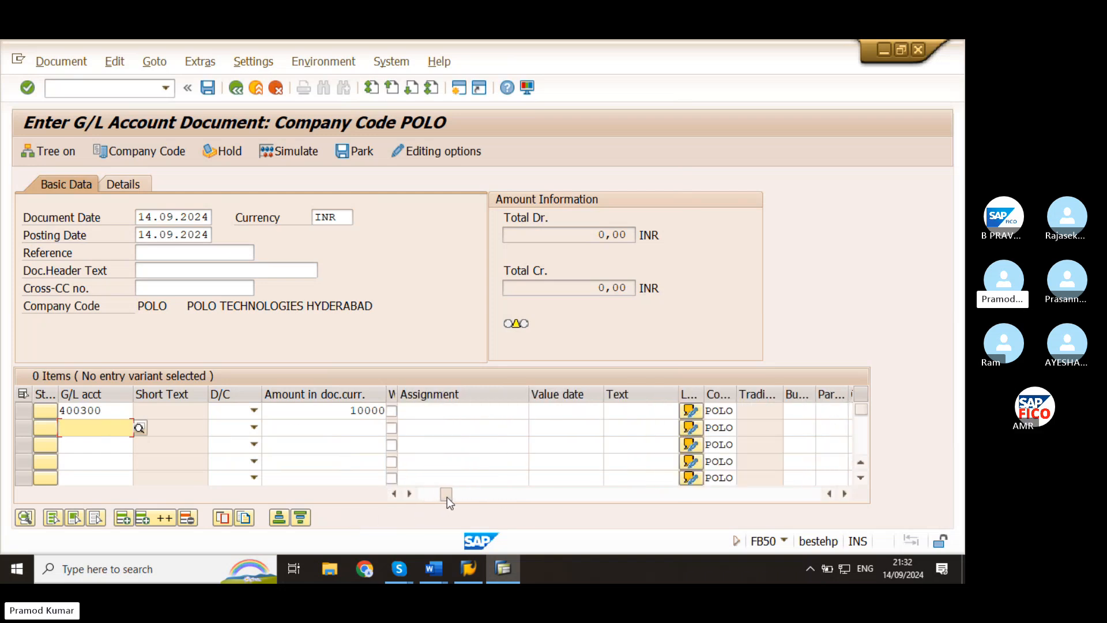
{"action": "left_click", "coordinate": [720, 411]}
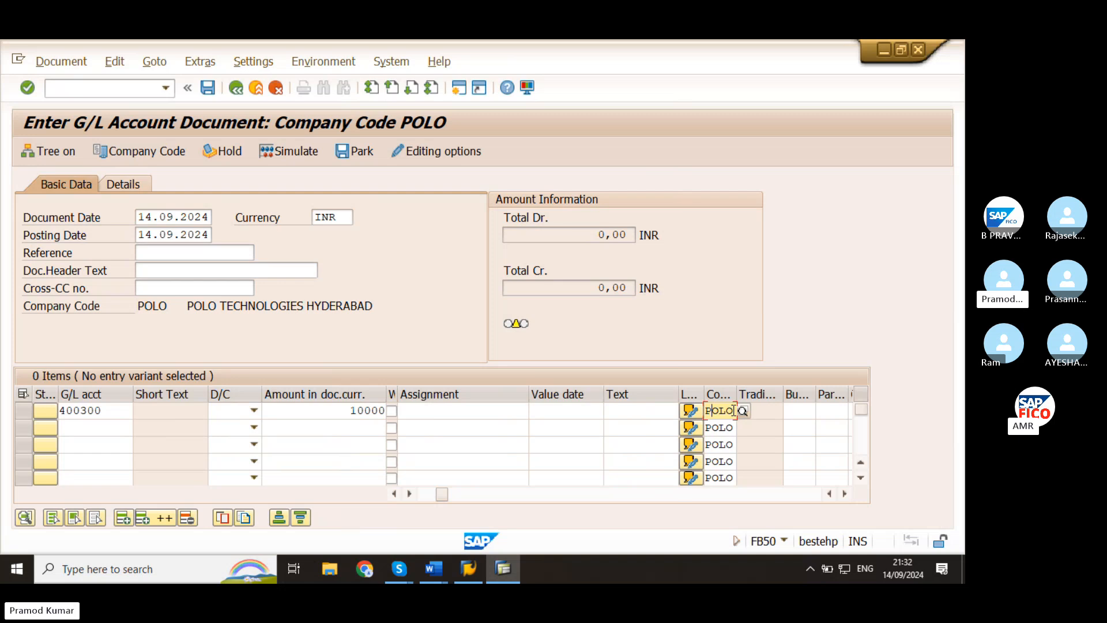
{"action": "double_click", "coordinate": [720, 411]}
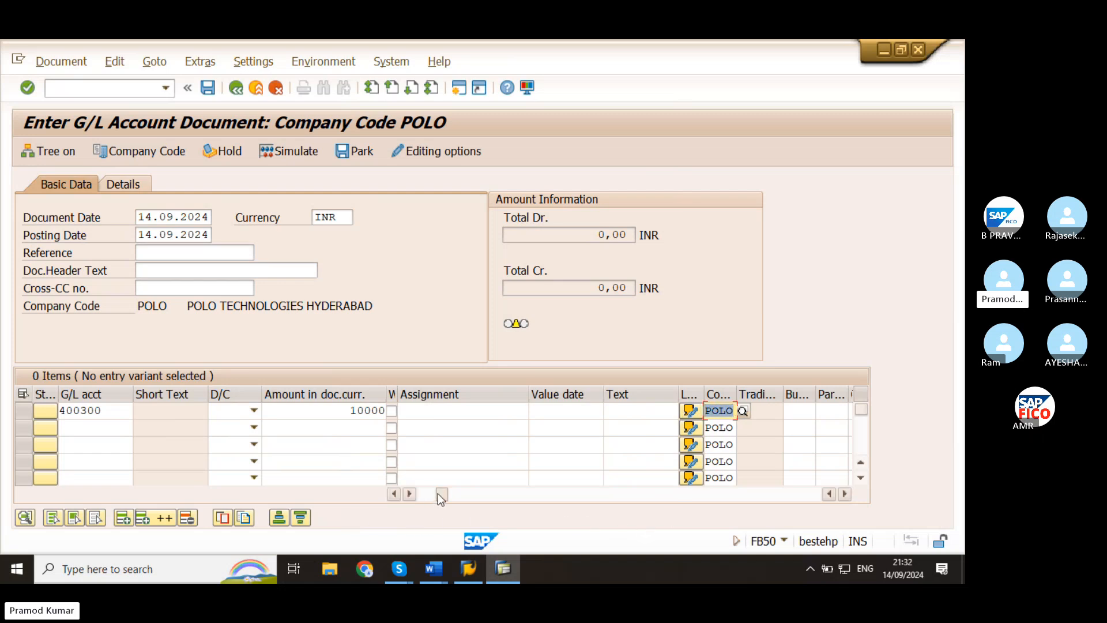
{"action": "left_click_drag", "start_coordinate": [437, 493], "coordinate": [425, 495]}
Step: Look up bank account 200100 for the second line item and enter an amount of 10000
{"action": "left_click", "coordinate": [99, 428]}
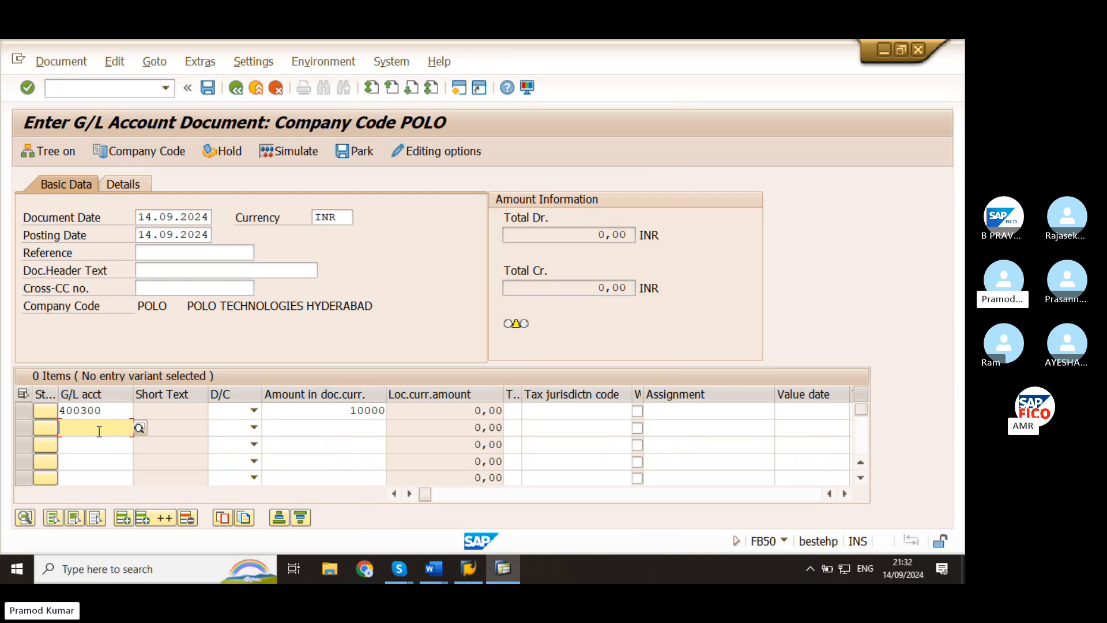
{"action": "left_click", "coordinate": [165, 424]}
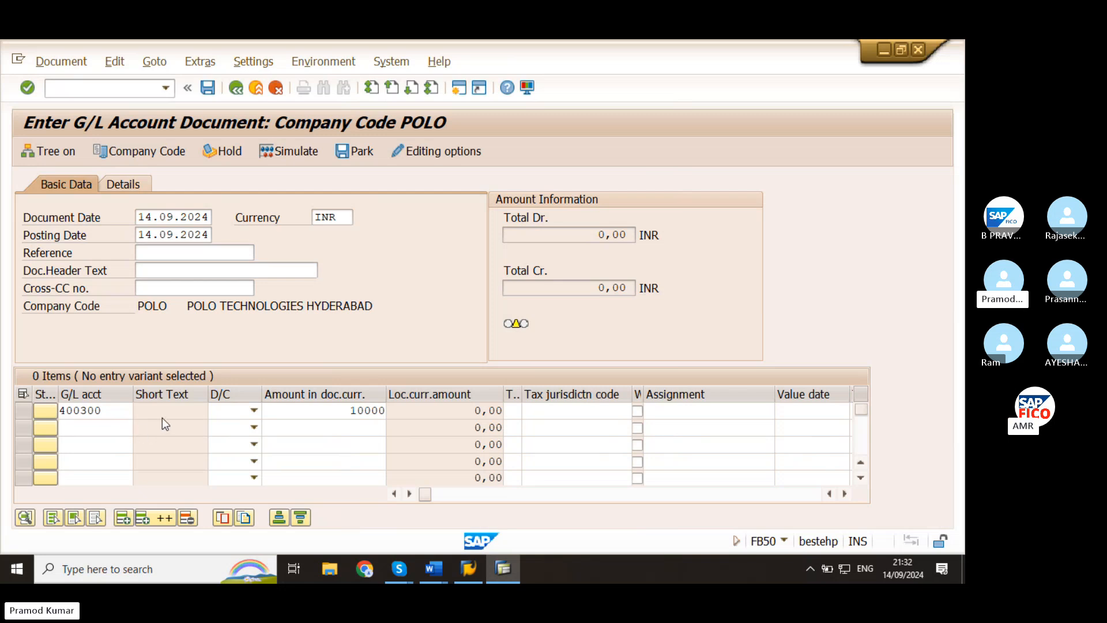
{"action": "key", "text": "F4"}
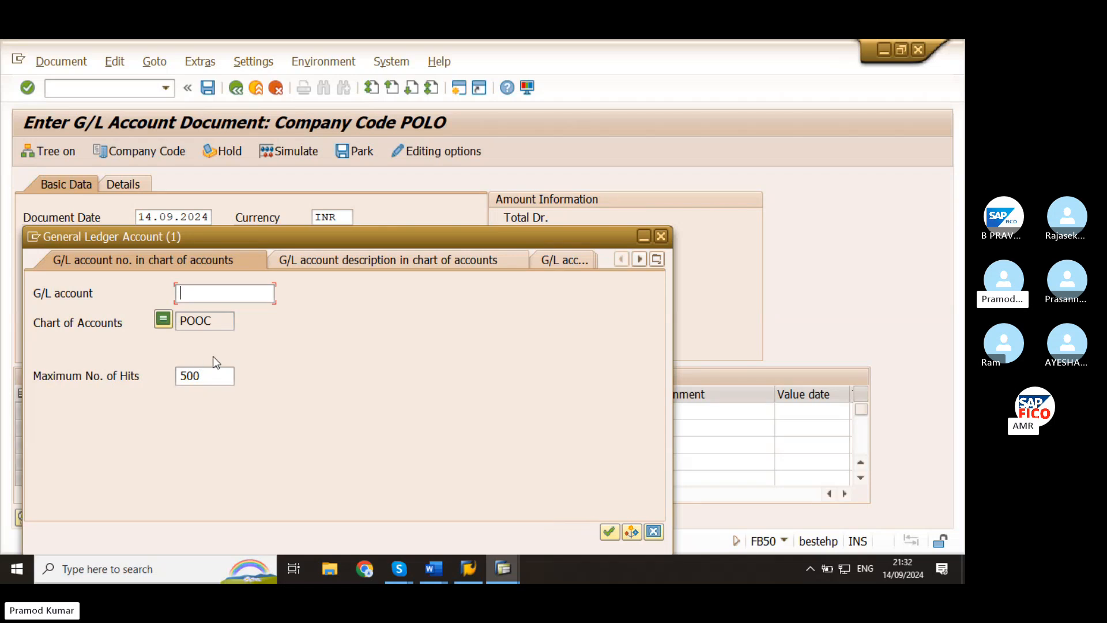
{"action": "left_click", "coordinate": [610, 531]}
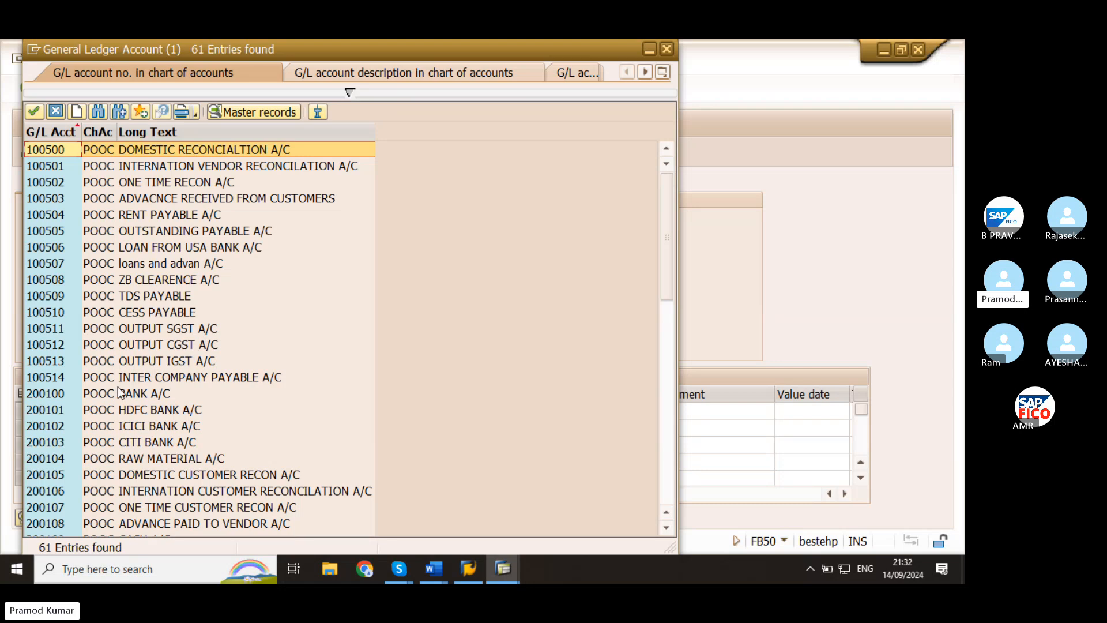
{"action": "left_click", "coordinate": [49, 393]}
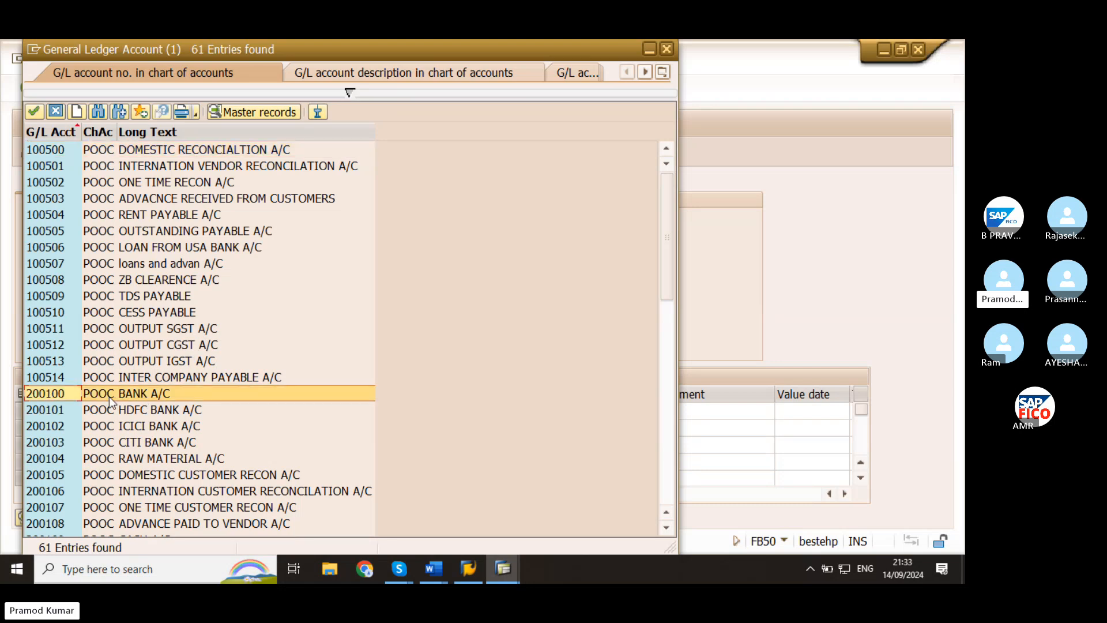
{"action": "double_click", "coordinate": [50, 397]}
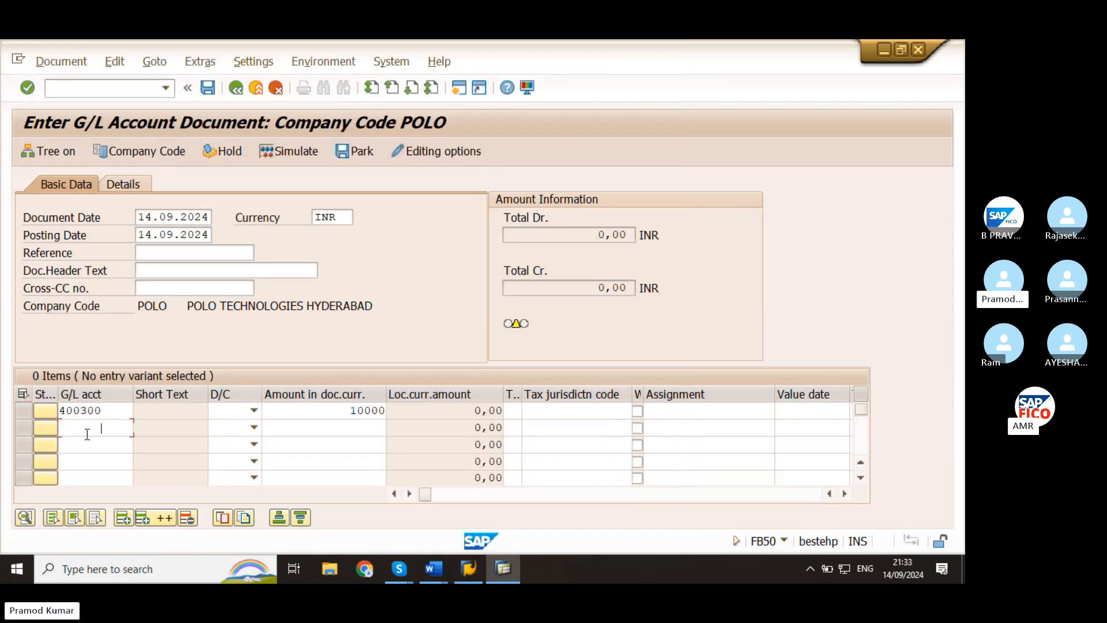
{"action": "left_click", "coordinate": [297, 427]}
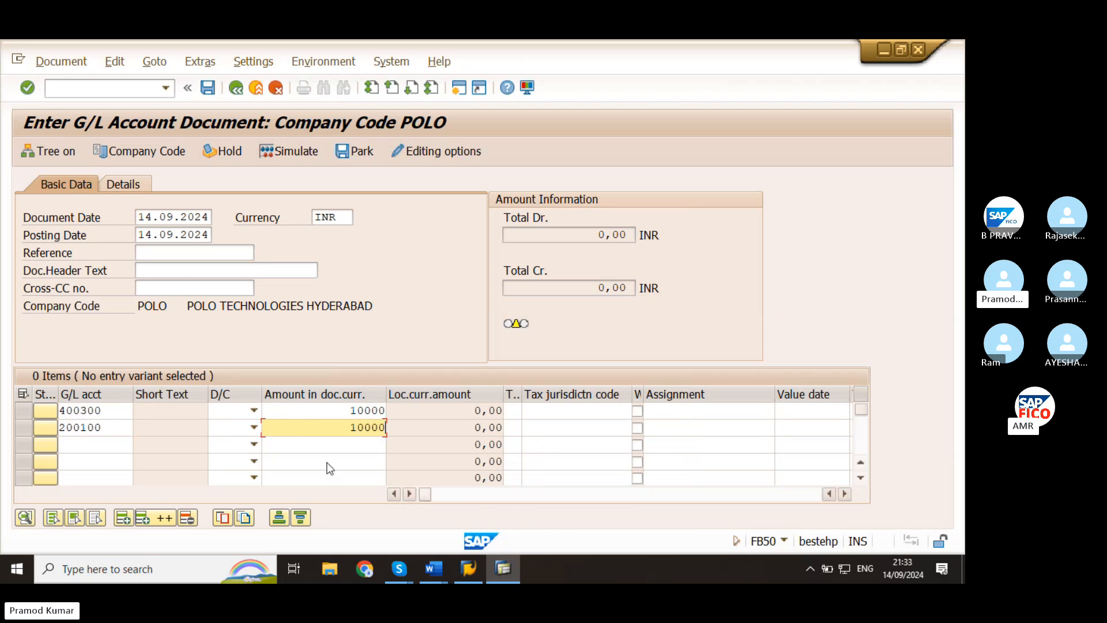
Step: Mark the rent paid line item as Debit and the bank line item as Credit
{"action": "left_click", "coordinate": [191, 412]}
{"action": "left_click", "coordinate": [254, 410]}
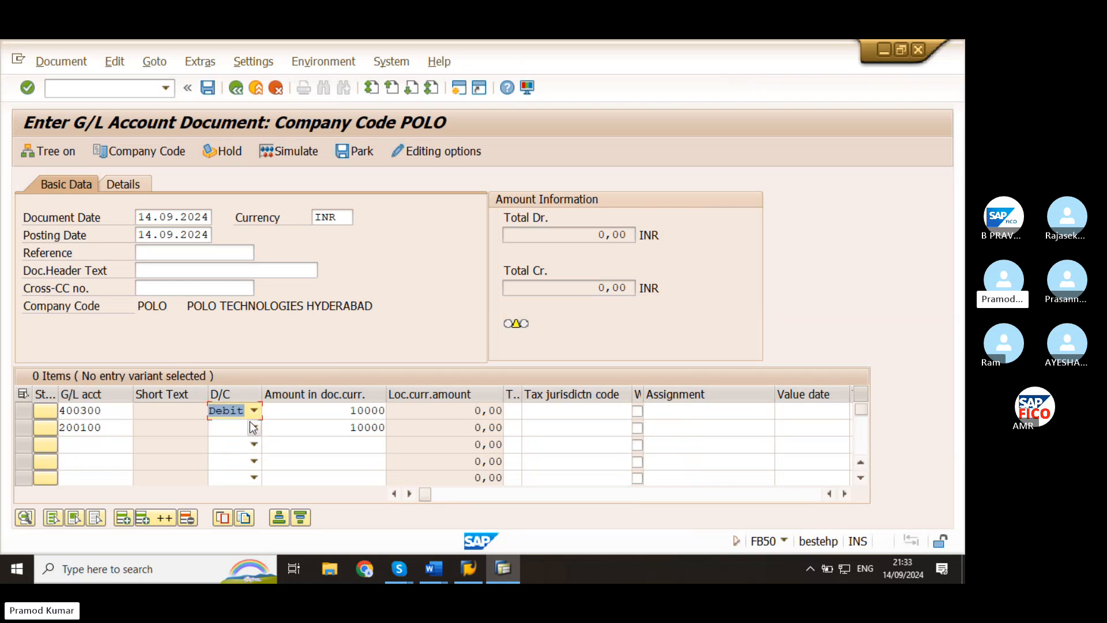
{"action": "left_click", "coordinate": [253, 427]}
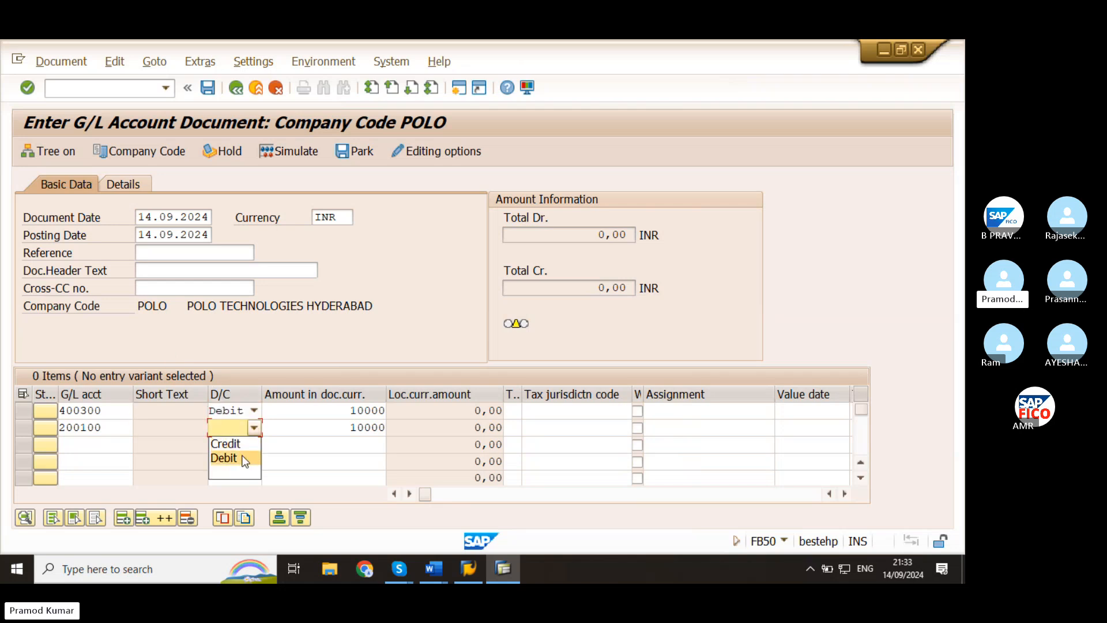
{"action": "left_click", "coordinate": [244, 458]}
{"action": "left_click", "coordinate": [253, 427]}
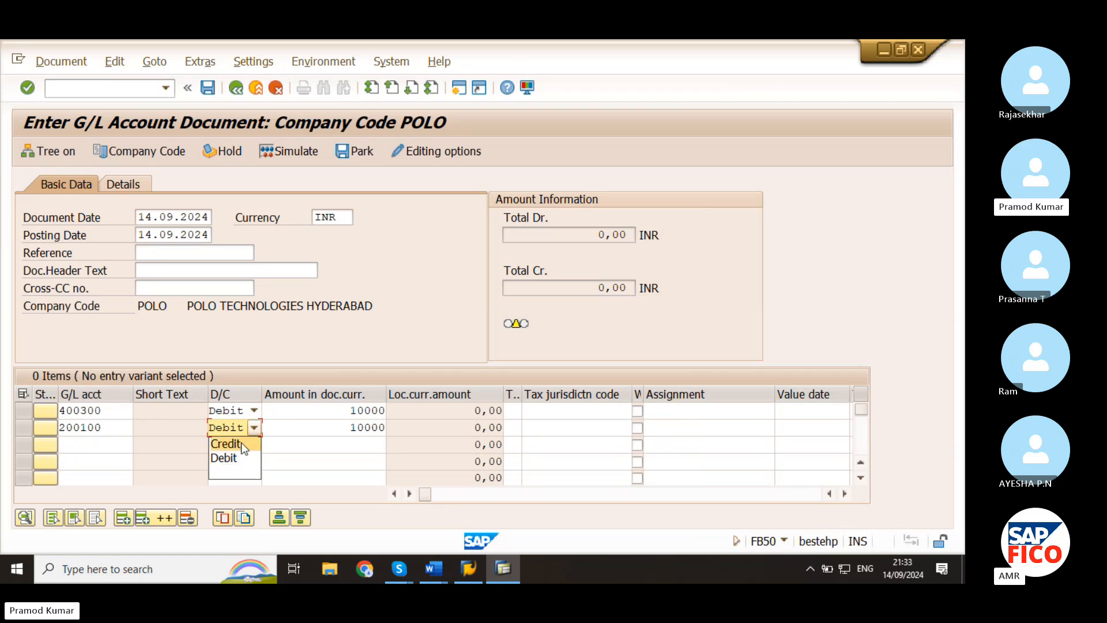
{"action": "left_click", "coordinate": [241, 443]}
{"action": "left_click", "coordinate": [323, 428]}
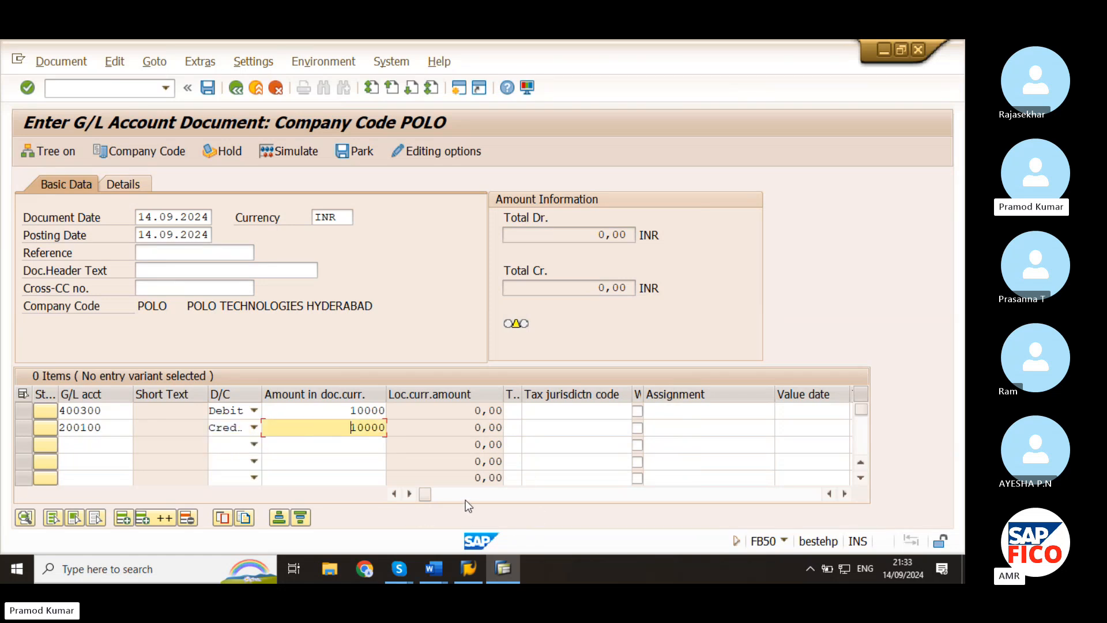
Step: Change the bank line item's company code to IRFT and validate both line items
{"action": "left_click_drag", "start_coordinate": [428, 492], "coordinate": [449, 494]}
{"action": "left_click", "coordinate": [701, 427]}
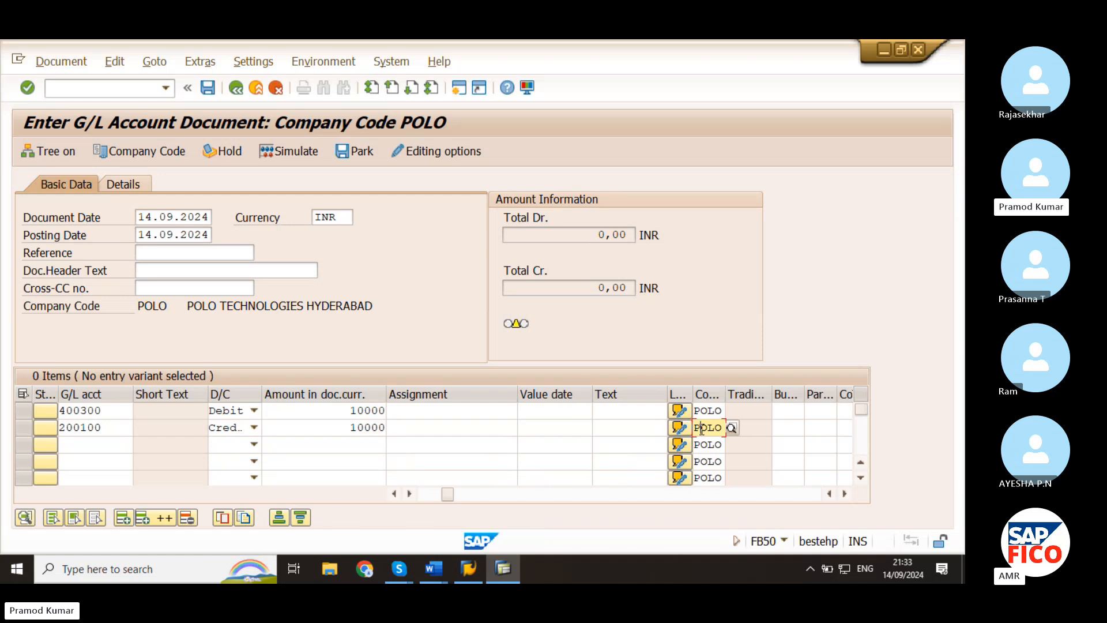
{"action": "left_click_drag", "start_coordinate": [722, 428], "coordinate": [691, 430]}
{"action": "key", "text": "BackSpace"}
{"action": "type", "text": "IR"}
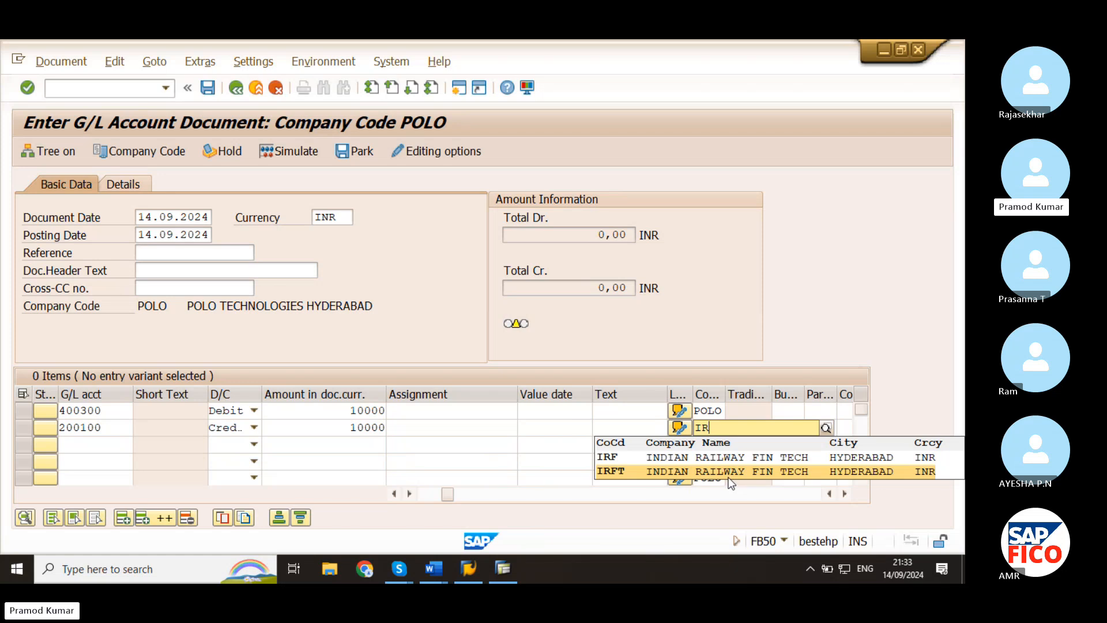
{"action": "left_click", "coordinate": [732, 471]}
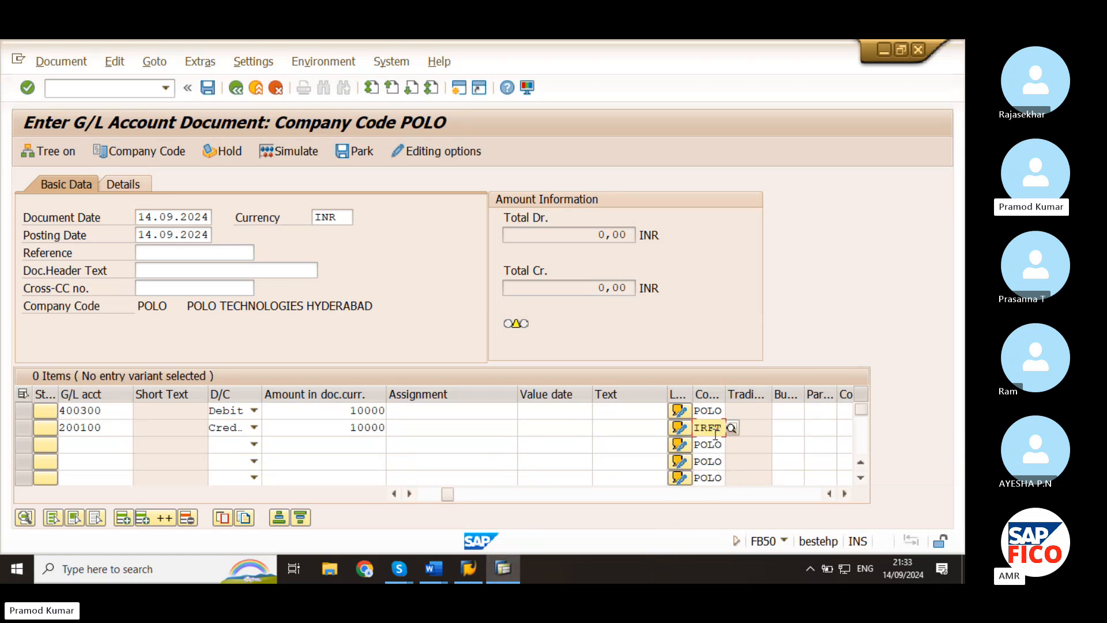
{"action": "left_click_drag", "start_coordinate": [451, 495], "coordinate": [420, 491]}
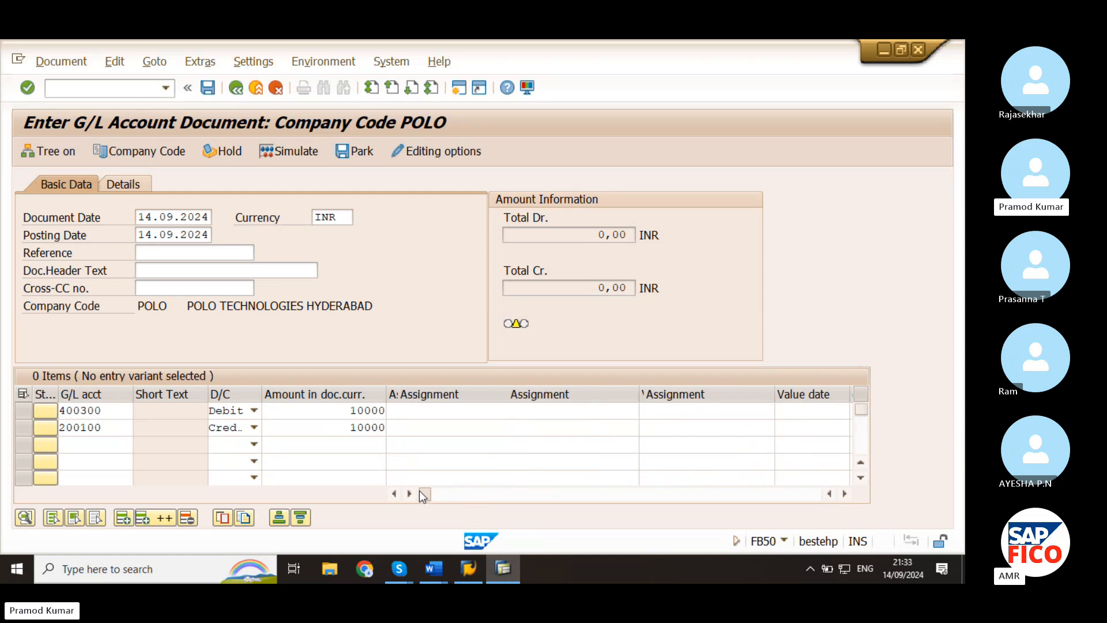
{"action": "left_click", "coordinate": [367, 428]}
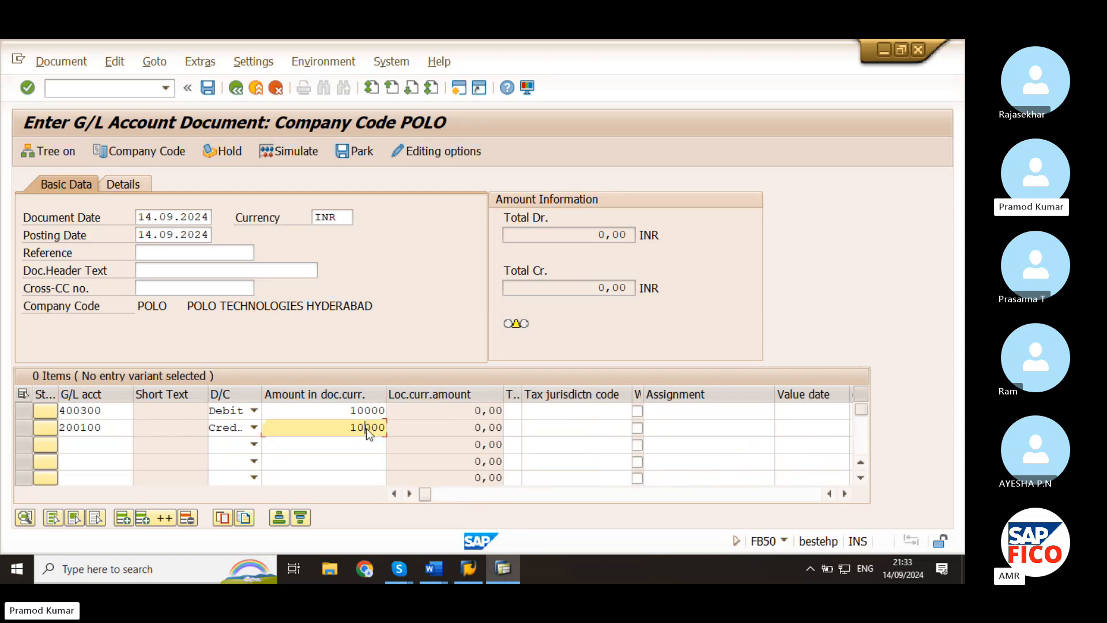
{"action": "key", "text": "Return"}
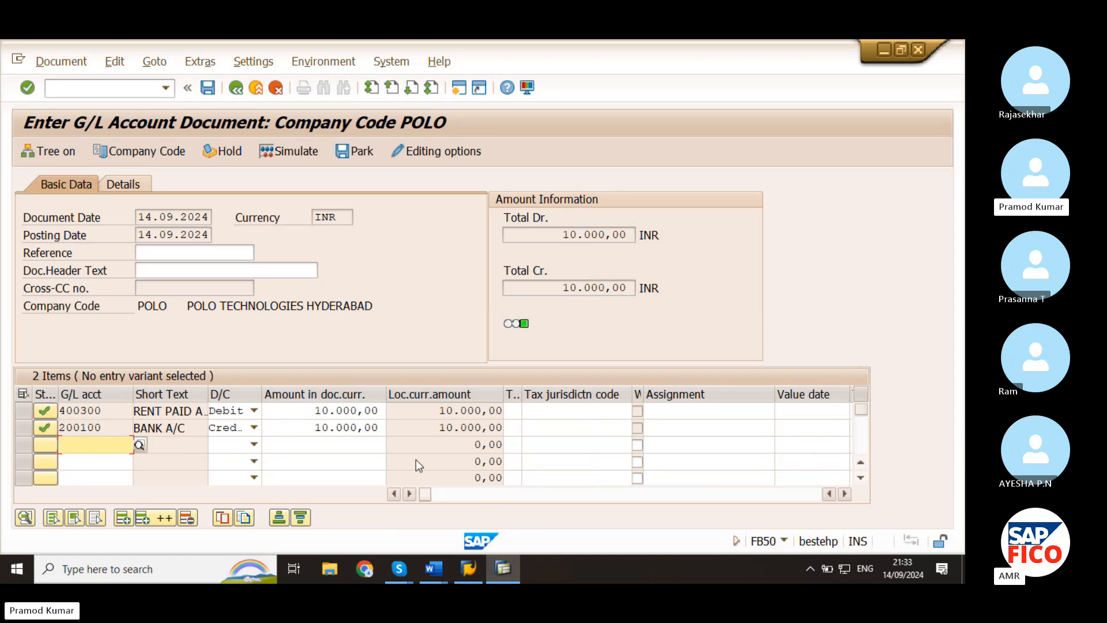
Step: Simulate the cross-company rent document and post it, closing the list of posted documents
{"action": "left_click", "coordinate": [297, 151]}
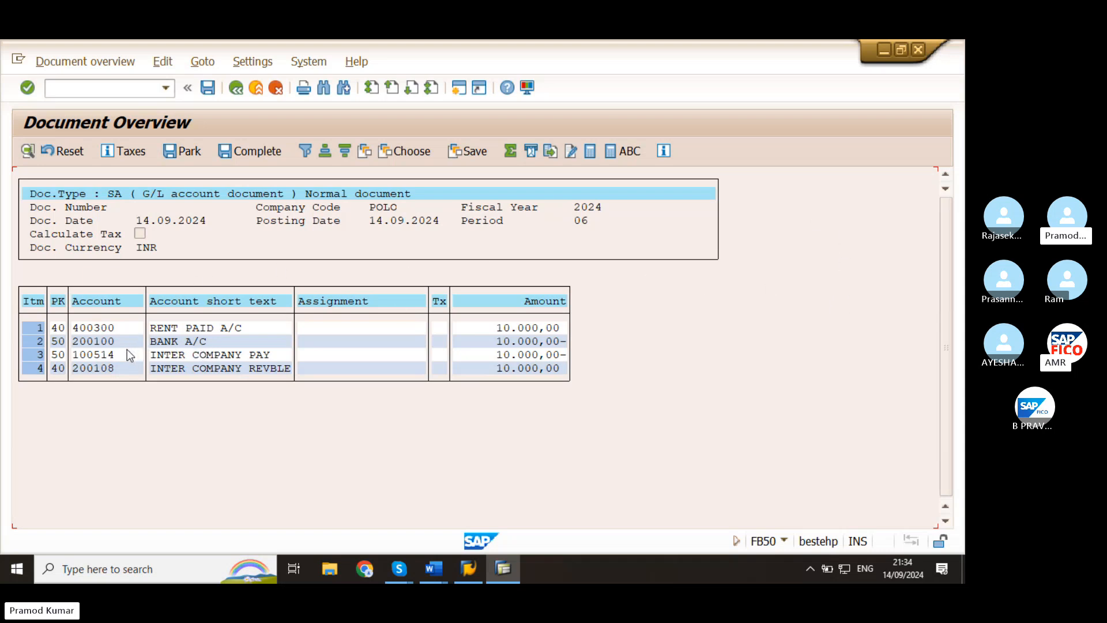
{"action": "left_click", "coordinate": [213, 88]}
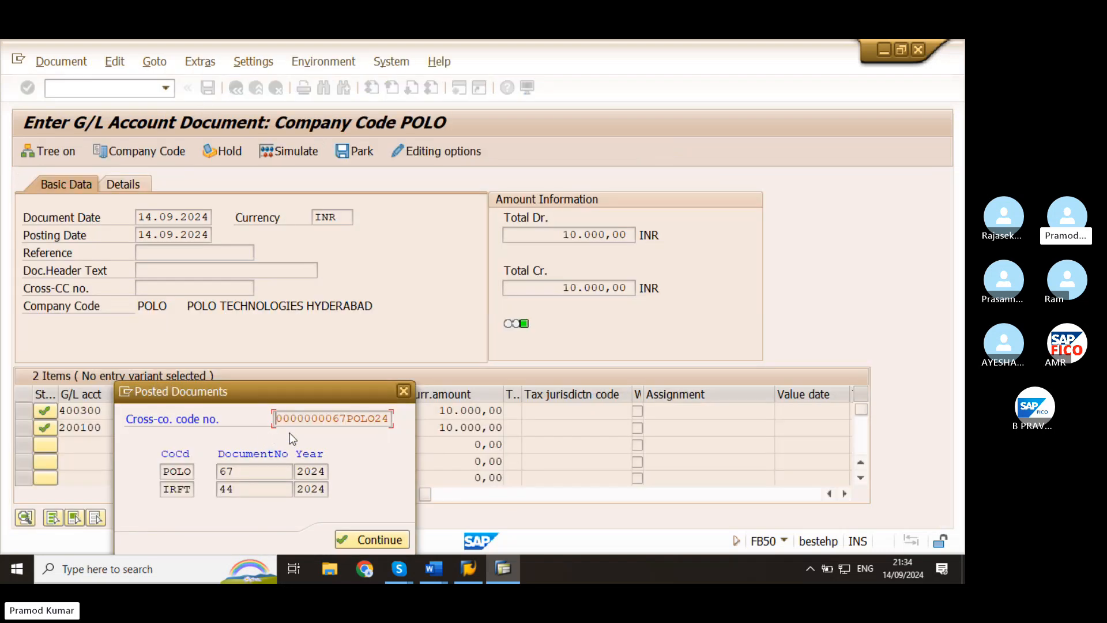
{"action": "left_click_drag", "start_coordinate": [300, 392], "coordinate": [320, 278]}
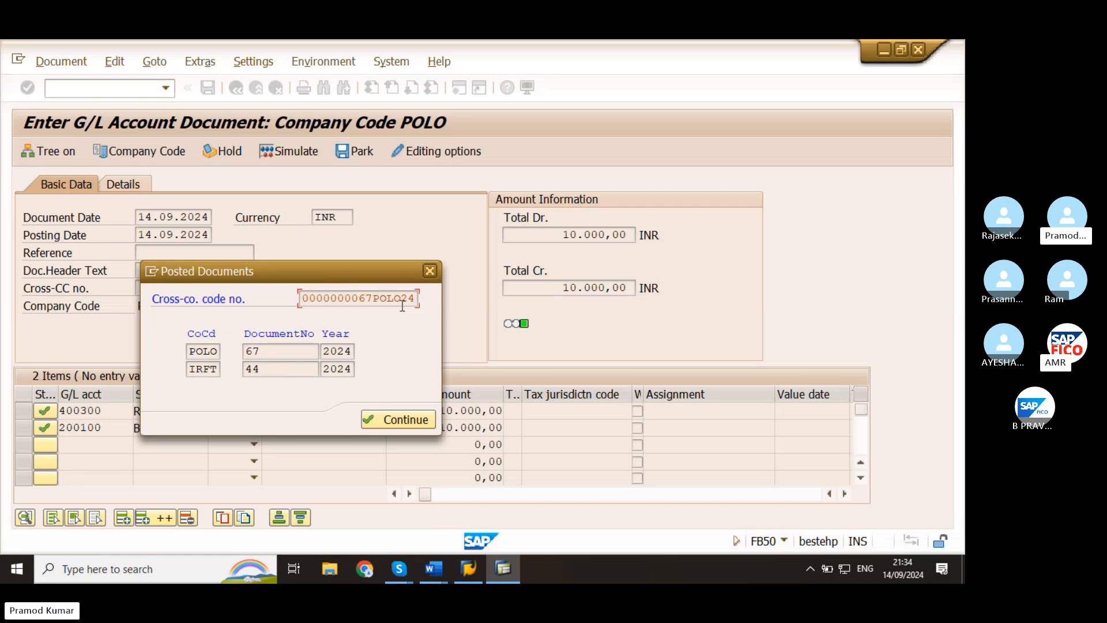
{"action": "left_click", "coordinate": [408, 424]}
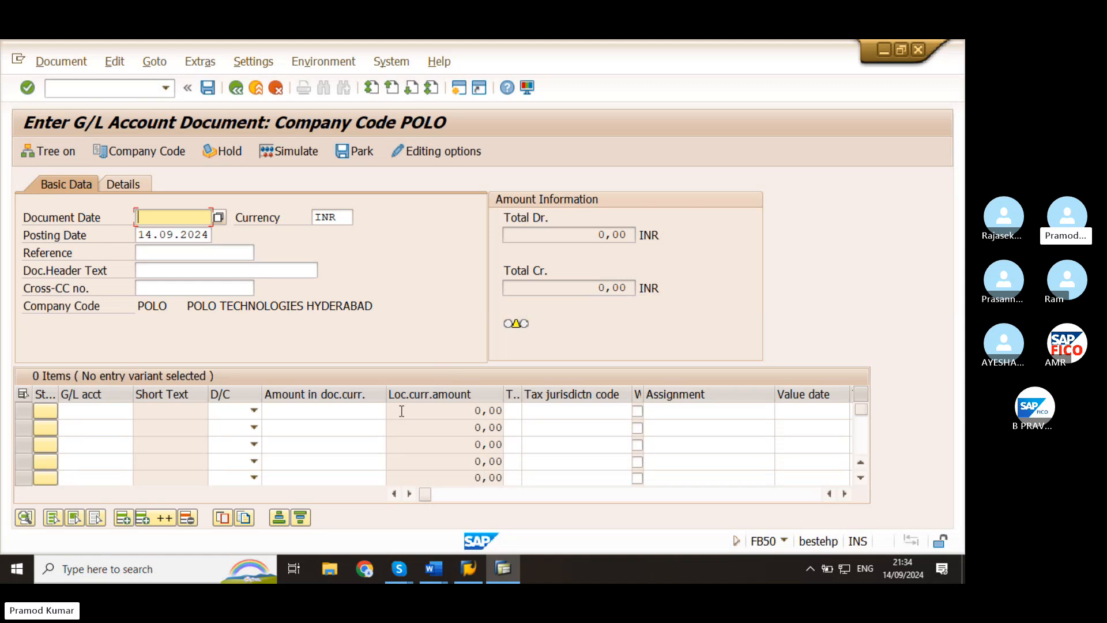
Step: Display the posted POLO document and open its cross-company transaction overview to examine the line items in both company codes
{"action": "left_click", "coordinate": [96, 88]}
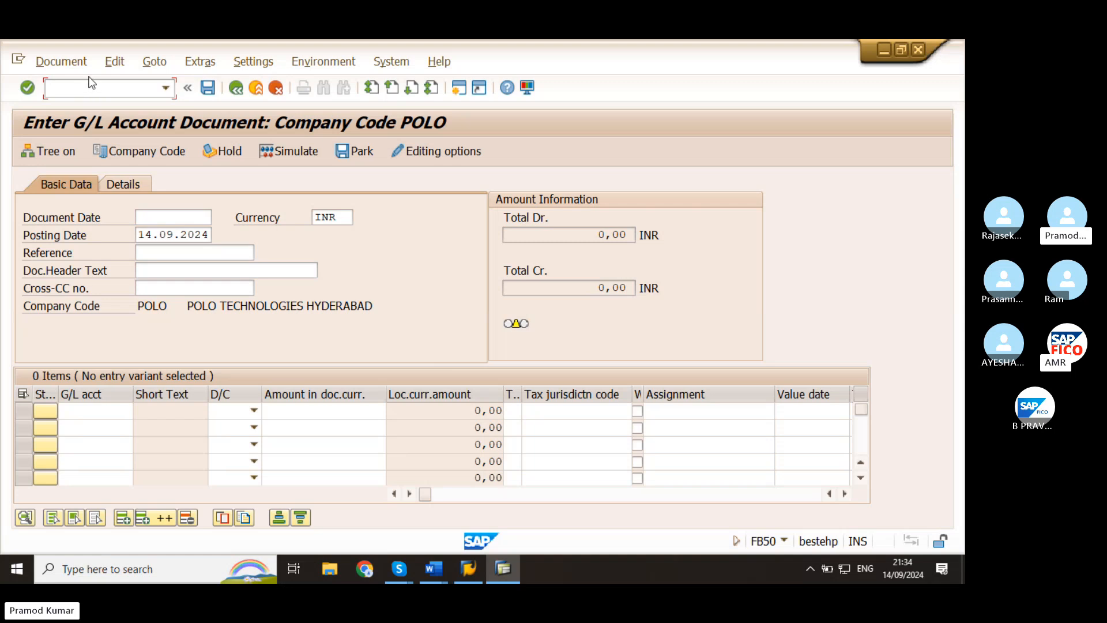
{"action": "left_click", "coordinate": [75, 64]}
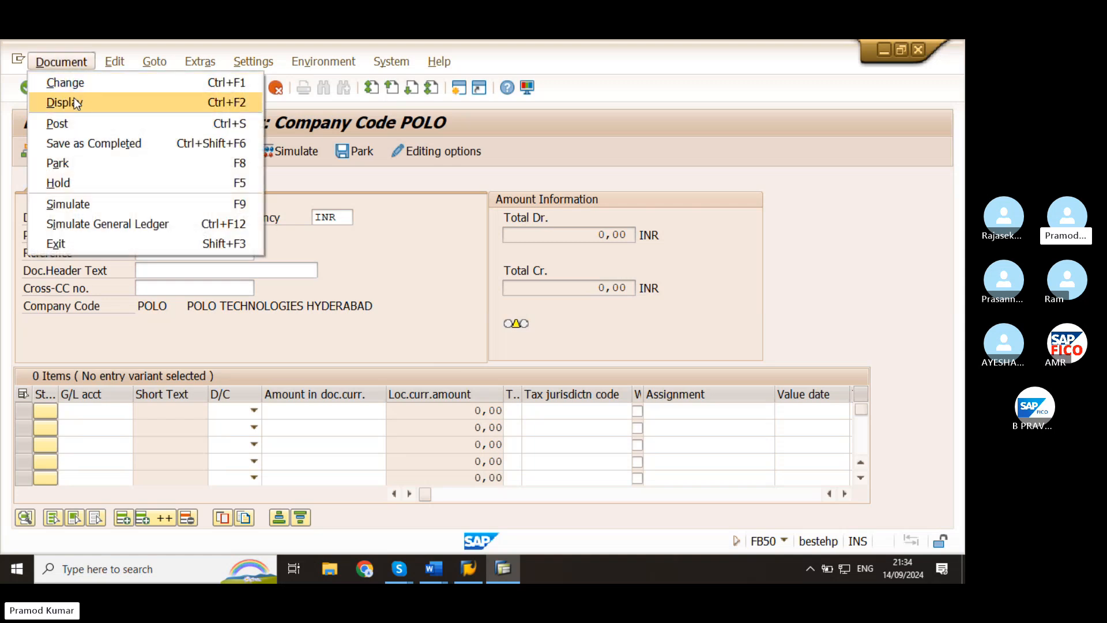
{"action": "left_click", "coordinate": [75, 101]}
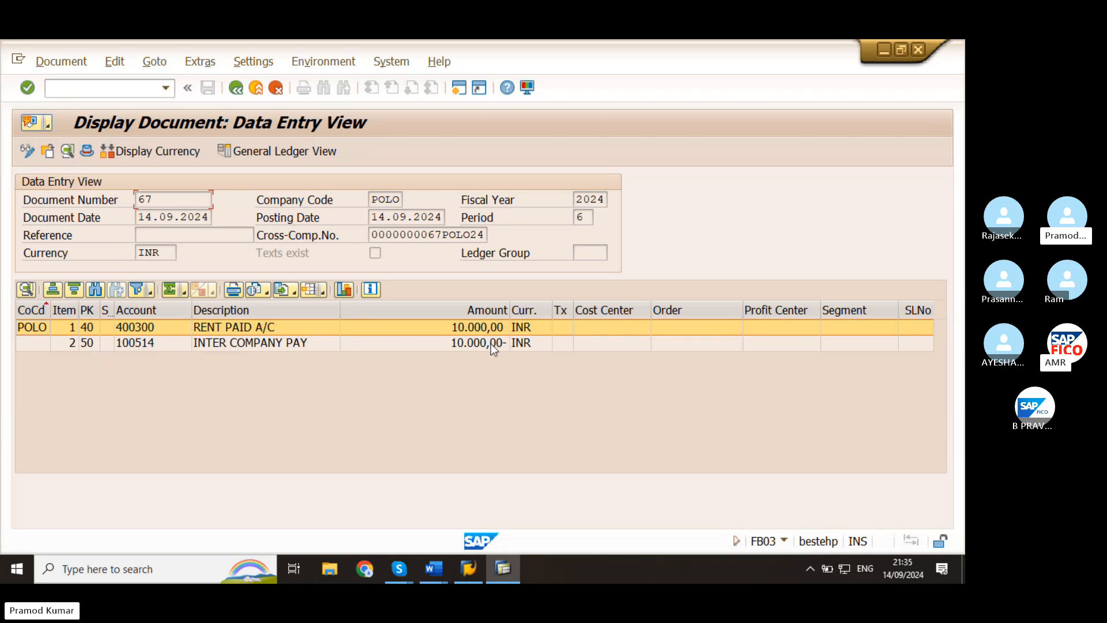
{"action": "double_click", "coordinate": [403, 238]}
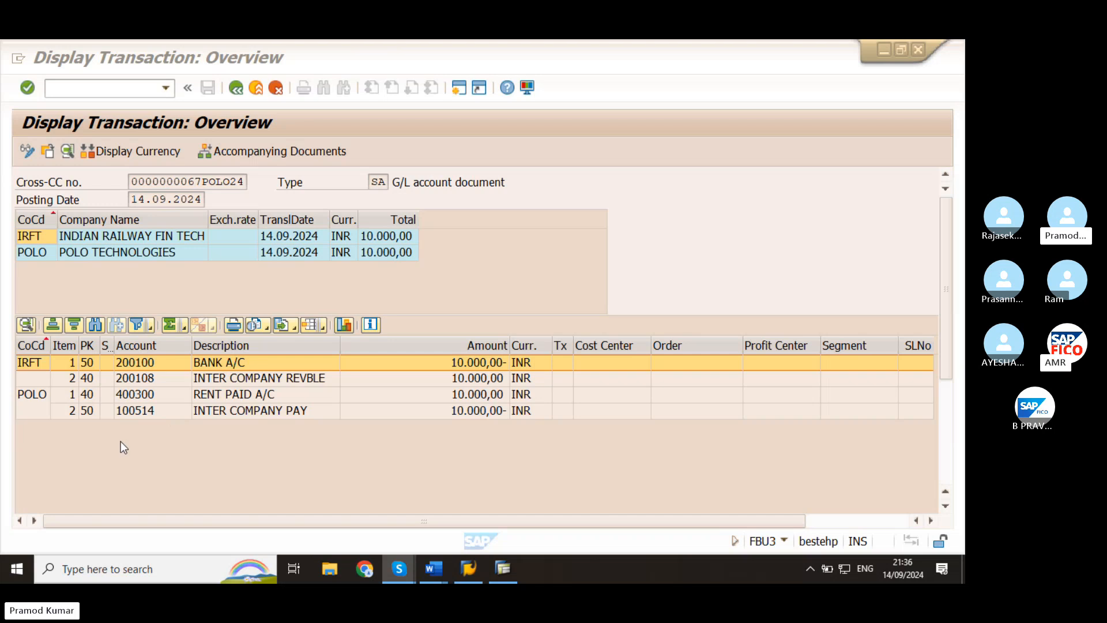
Step: Start G/L account posting with transaction F-02 and copy the posting date 14.09.2024 into the document date
{"action": "left_click", "coordinate": [93, 87]}
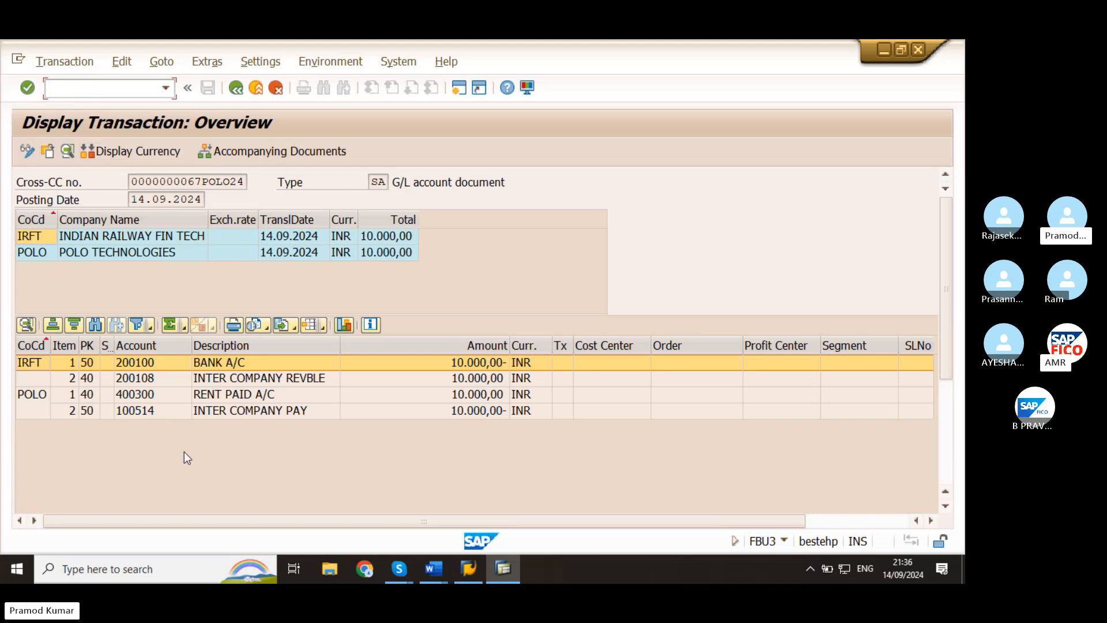
{"action": "type", "text": "/NF-02"}
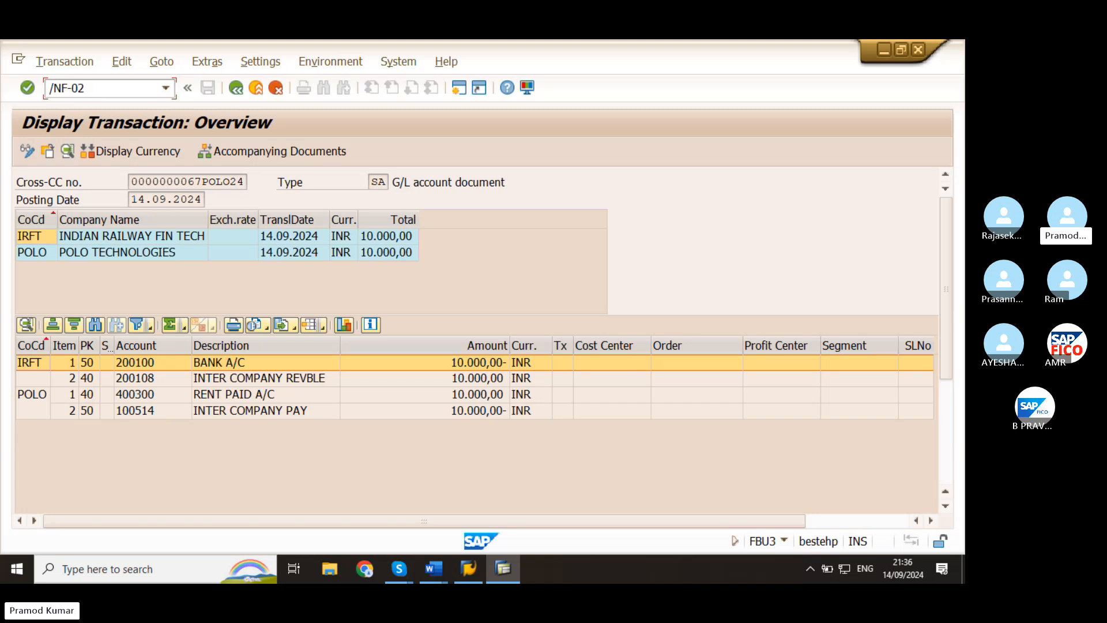
{"action": "key", "text": "Return"}
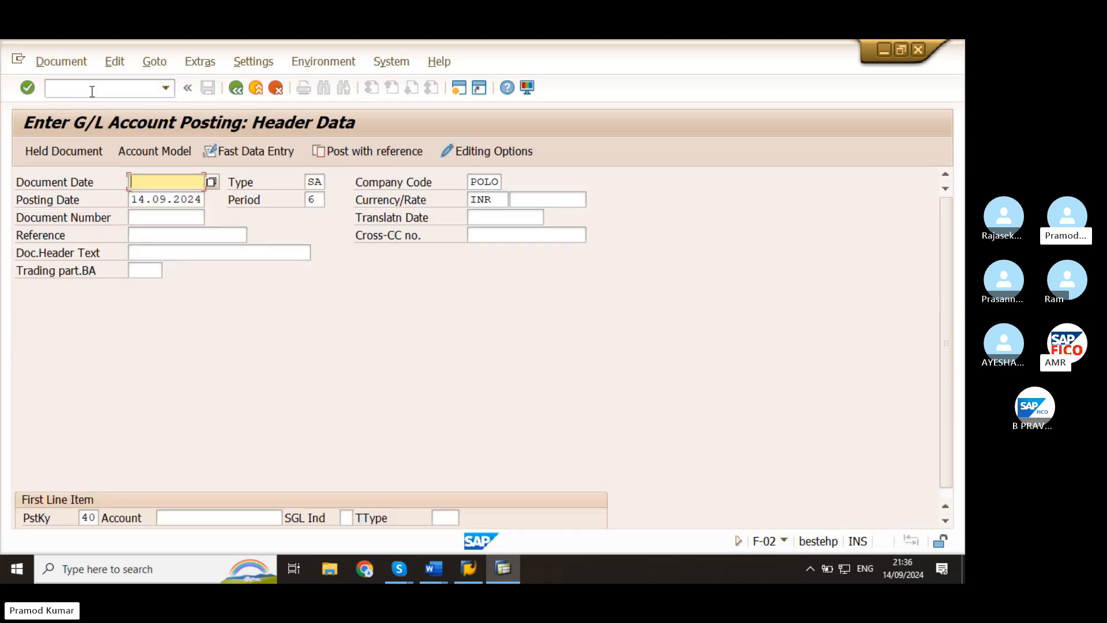
{"action": "mouse_move", "coordinate": [130, 203]}
{"action": "left_mouse_down"}
{"action": "mouse_move", "coordinate": [199, 199]}
{"action": "mouse_move", "coordinate": [130, 199]}
{"action": "left_mouse_up"}
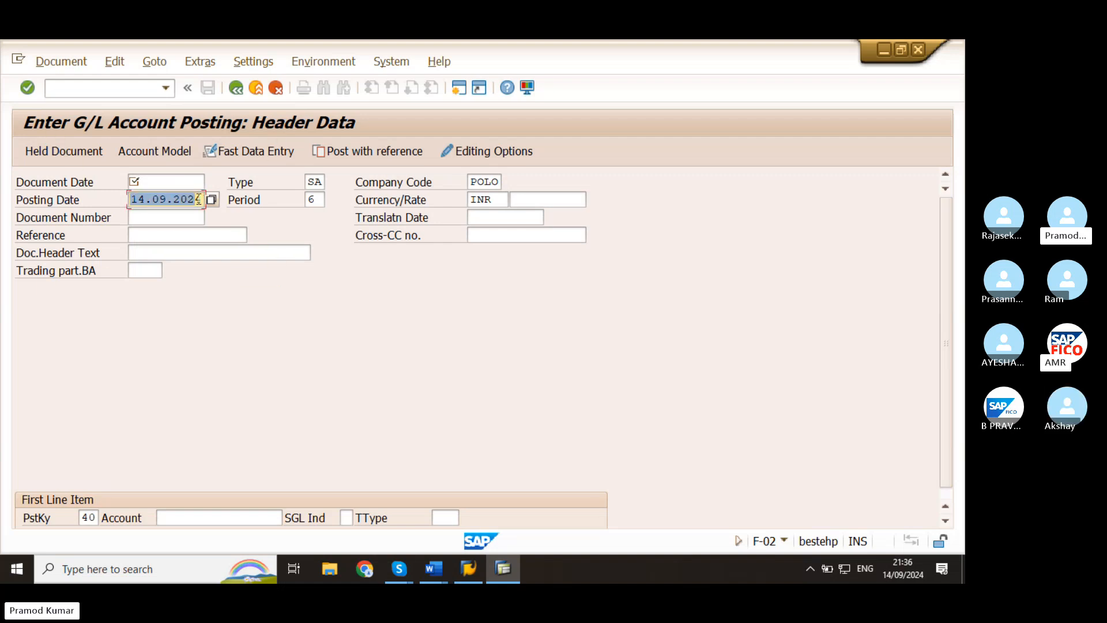
{"action": "key", "text": "ctrl+c"}
{"action": "left_click", "coordinate": [176, 181]}
{"action": "key", "text": "ctrl+v"}
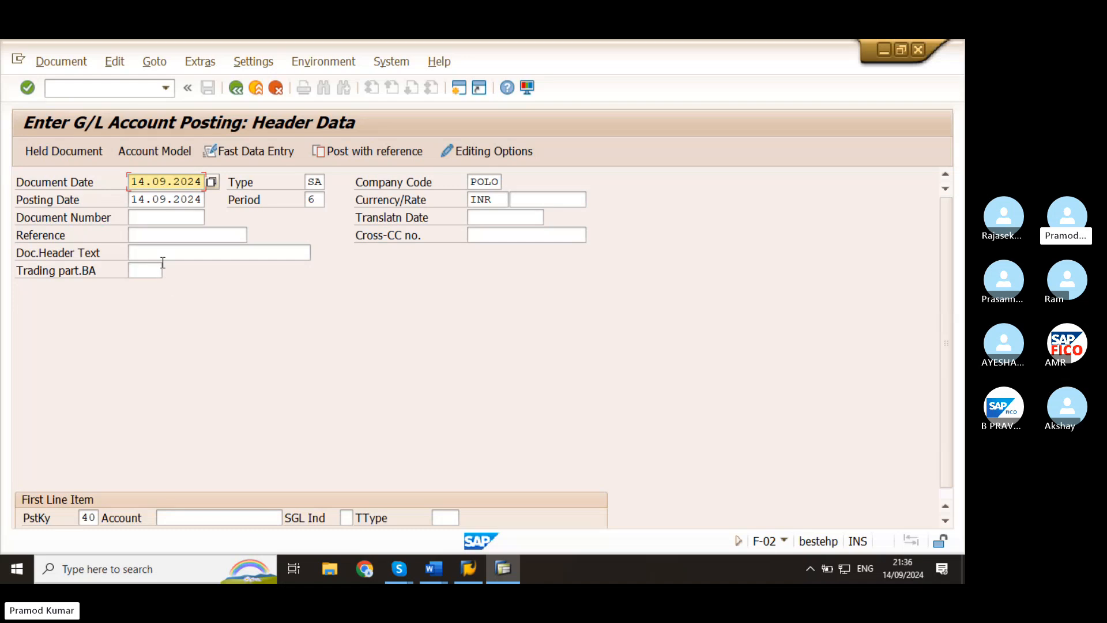
Step: Choose RENT PAID A/C from chart of accounts POOC for the first line item with posting key 40 and open its item entry
{"action": "left_click", "coordinate": [182, 519]}
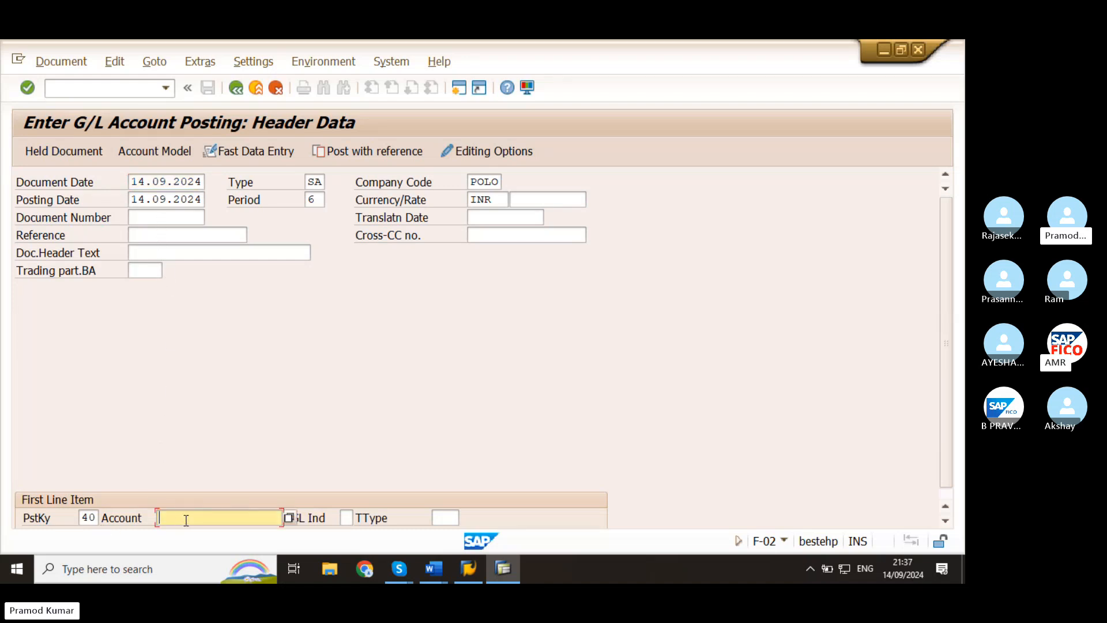
{"action": "left_click", "coordinate": [289, 519]}
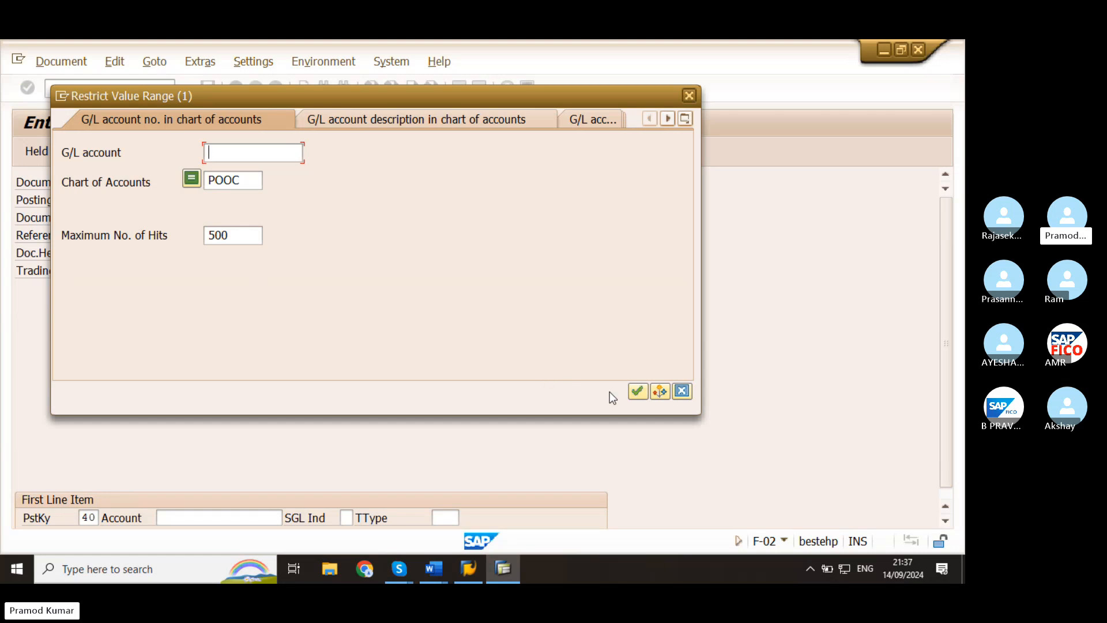
{"action": "left_click", "coordinate": [638, 391]}
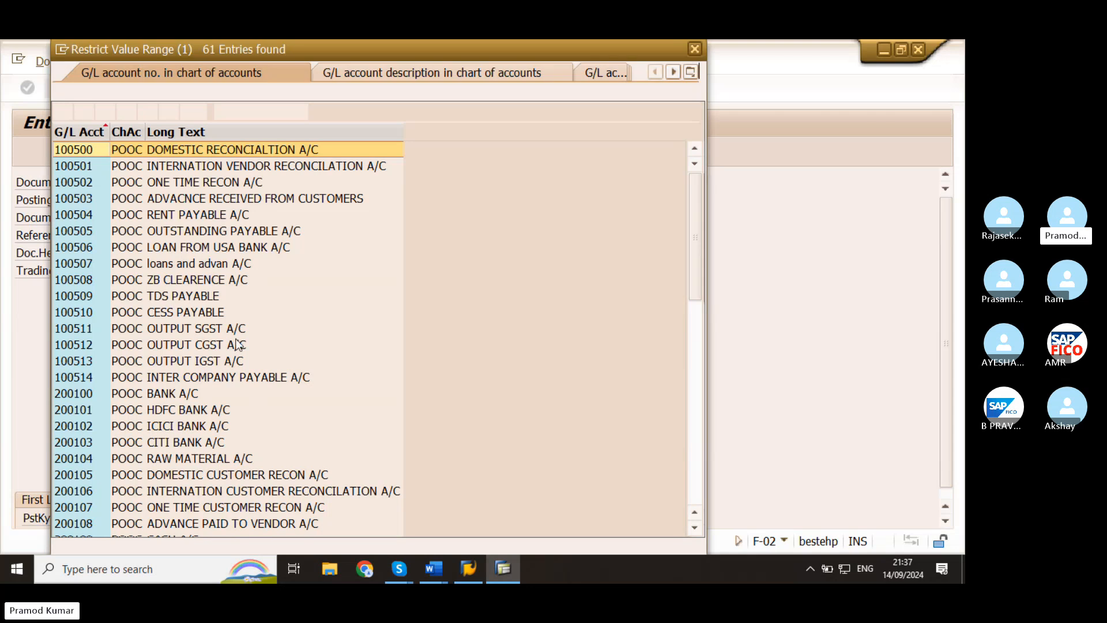
{"action": "scroll", "coordinate": [238, 344], "scroll_direction": "down", "scroll_amount": 5}
{"action": "scroll", "coordinate": [214, 364], "scroll_direction": "down", "scroll_amount": 2}
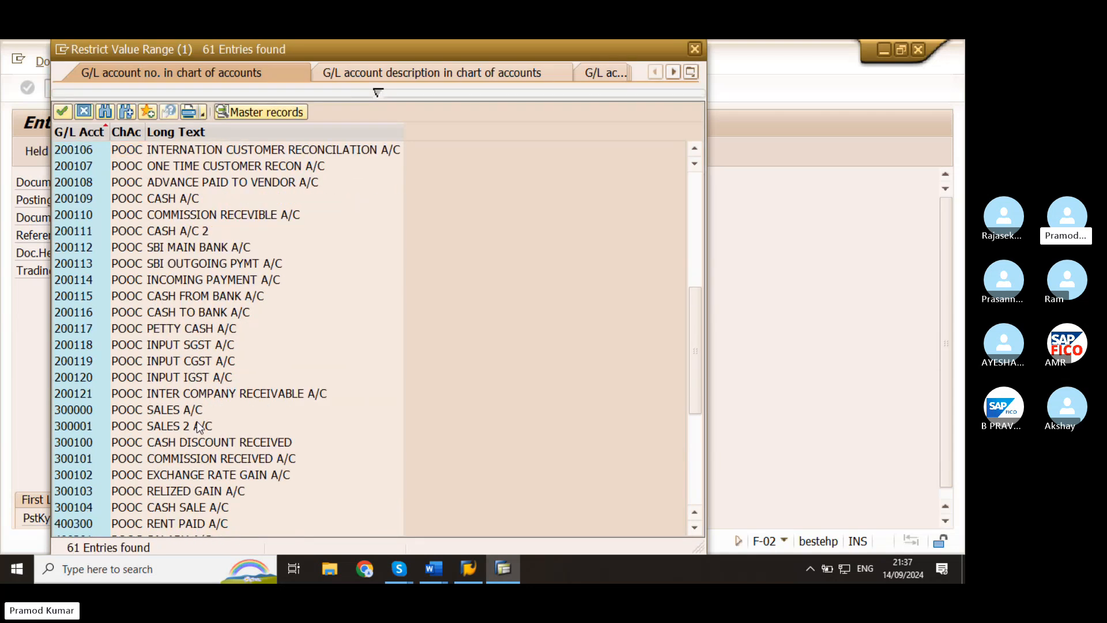
{"action": "scroll", "coordinate": [194, 433], "scroll_direction": "down", "scroll_amount": 2}
{"action": "scroll", "coordinate": [173, 433], "scroll_direction": "down", "scroll_amount": 1}
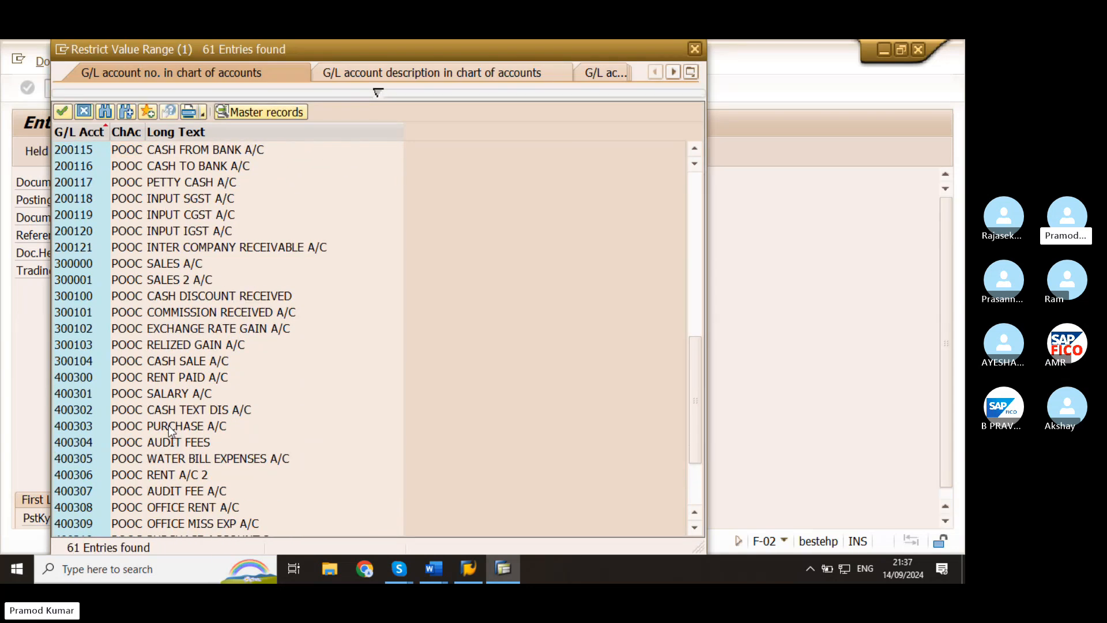
{"action": "double_click", "coordinate": [82, 378]}
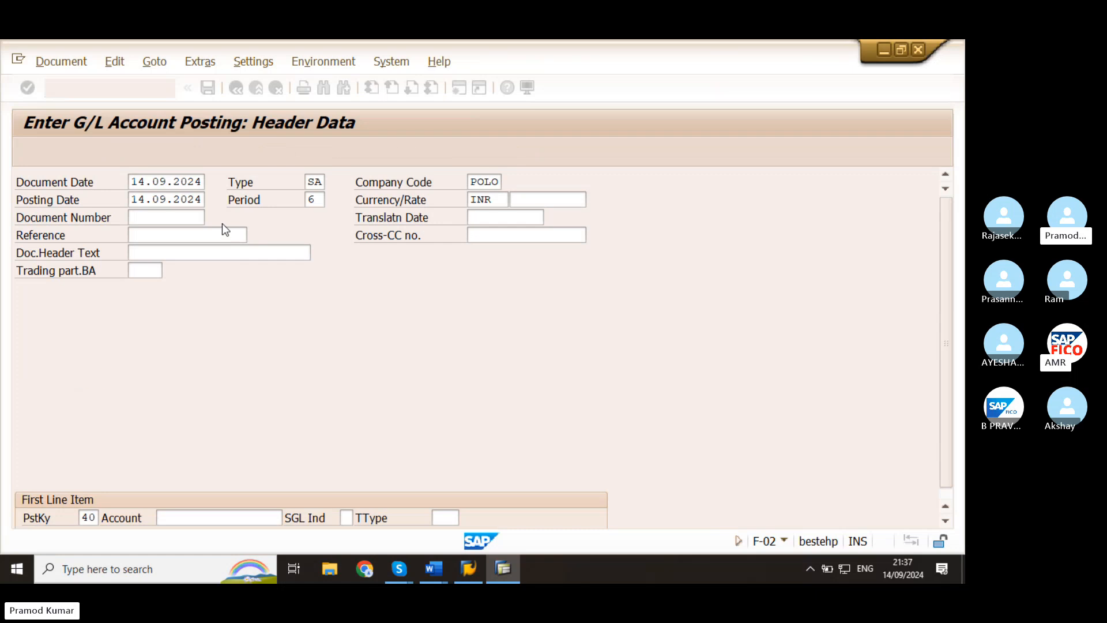
{"action": "left_click", "coordinate": [232, 521]}
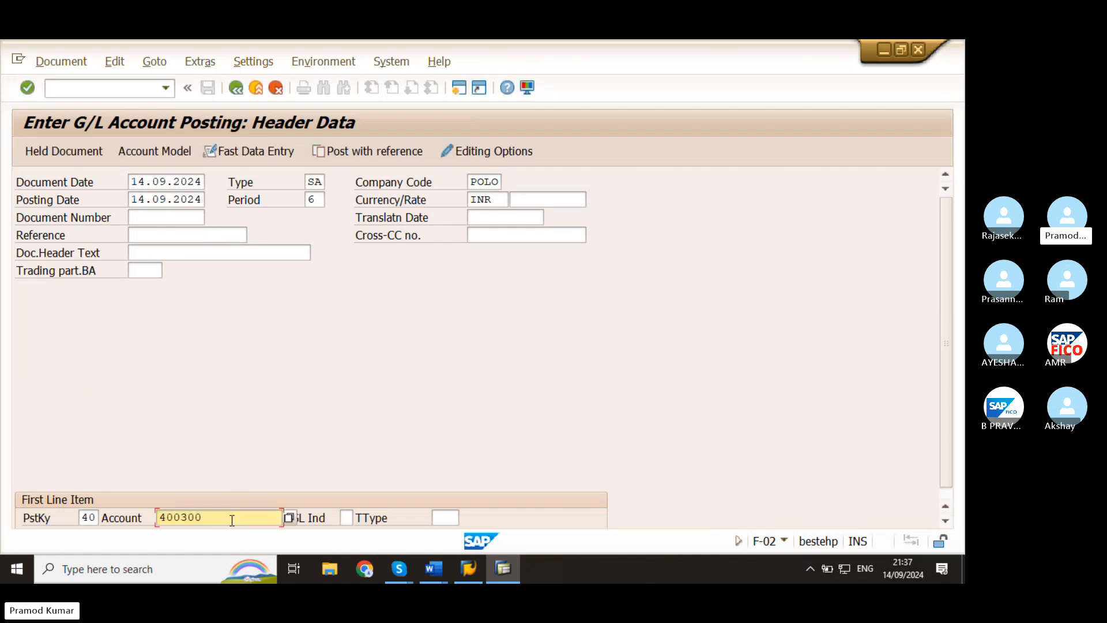
{"action": "key", "text": "Return"}
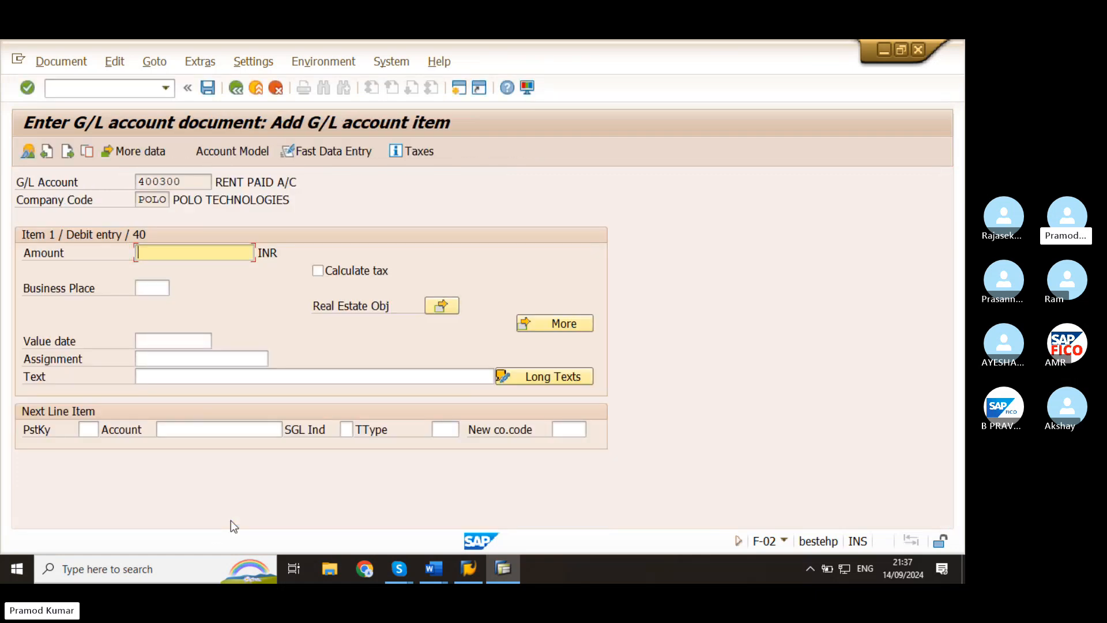
Step: Set the rent debit item's amount to 10000 INR and its text to CROSS COMPANY POSTING
{"action": "type", "text": "100"}
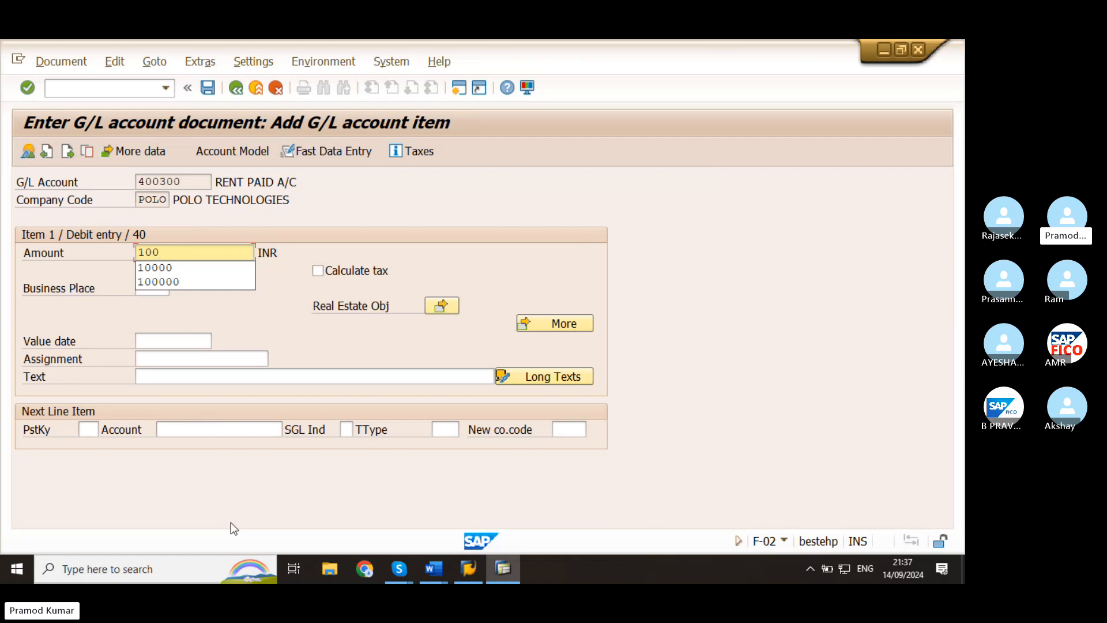
{"action": "left_click", "coordinate": [169, 271]}
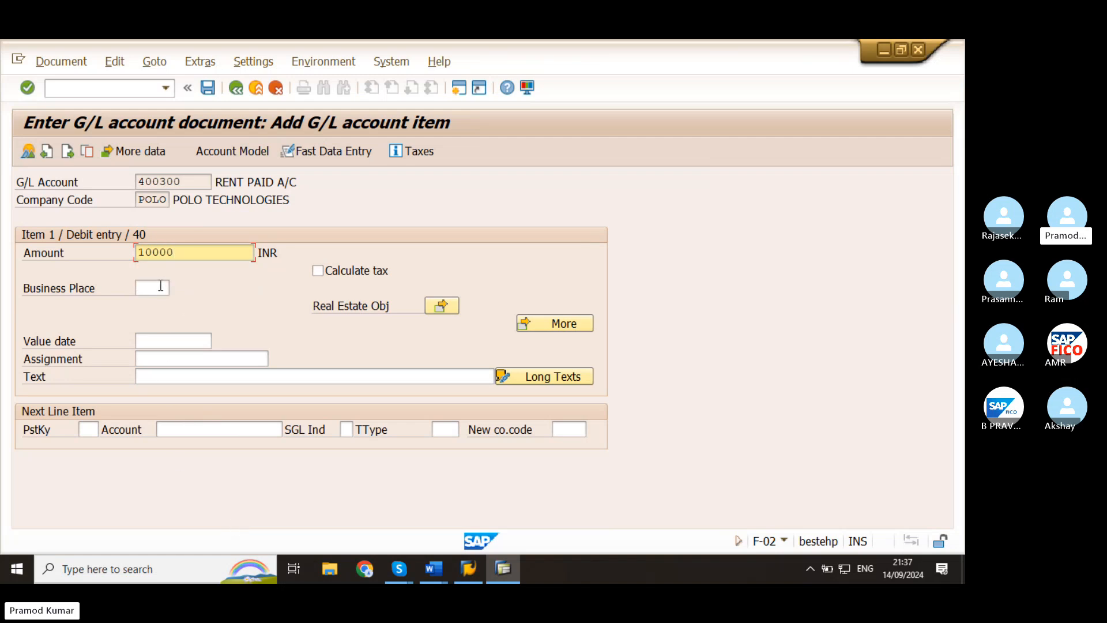
{"action": "left_click", "coordinate": [155, 378]}
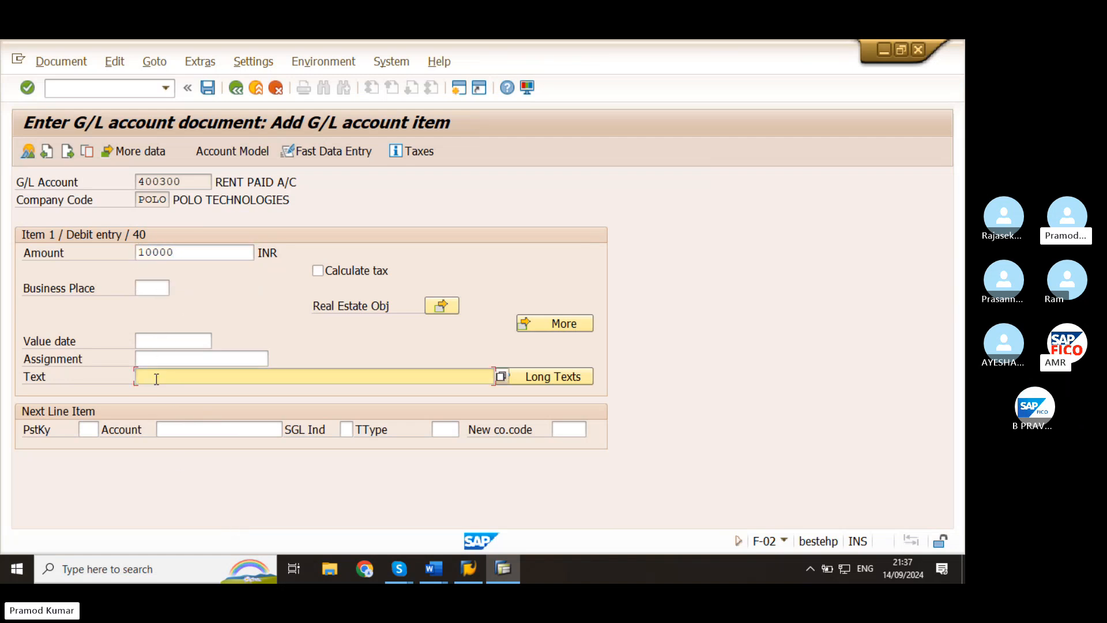
{"action": "type", "text": "CRS"}
{"action": "key", "text": "BackSpace"}
{"action": "type", "text": "OSS COMPANY "}
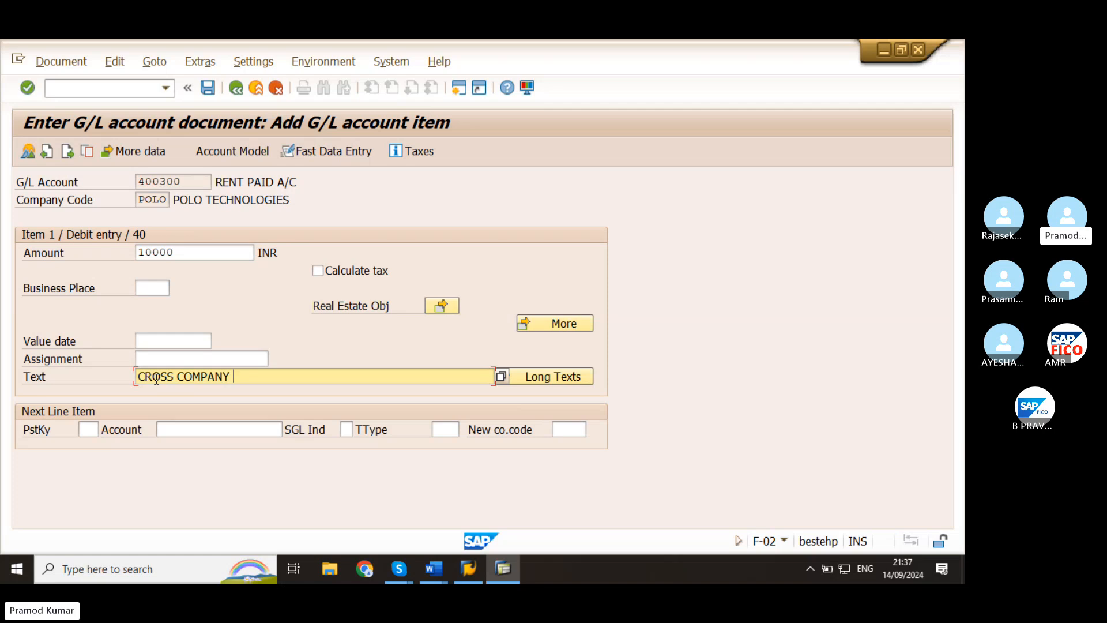
{"action": "type", "text": "POSTING"}
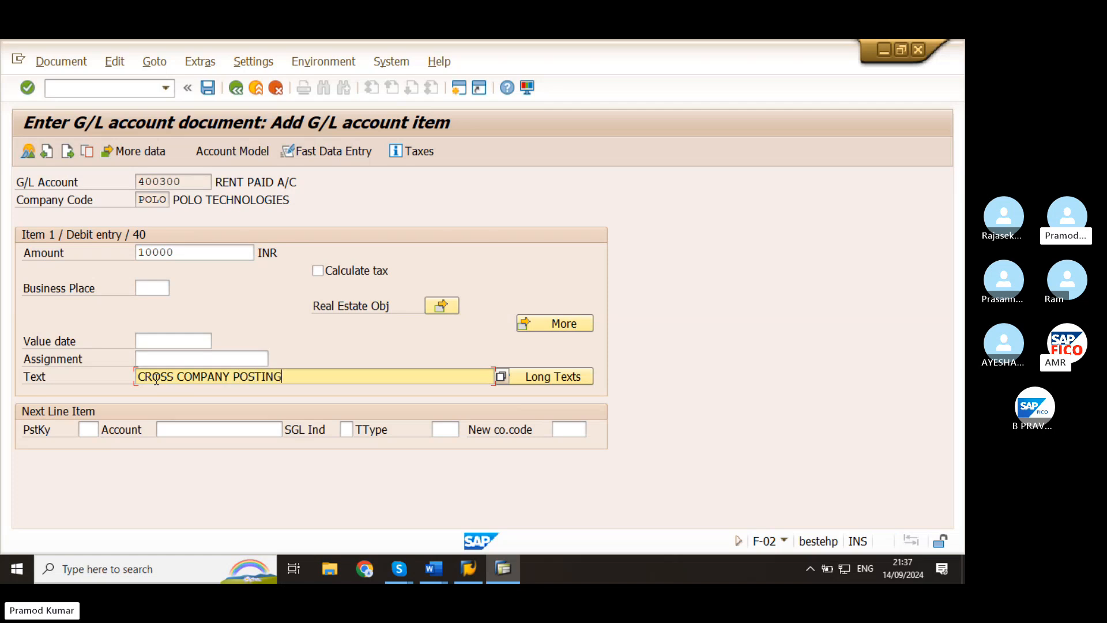
{"action": "key", "text": "Tab"}
Step: Set the next line item to posting key 50 with BANK A/C from chart of accounts POOC
{"action": "left_click", "coordinate": [90, 429]}
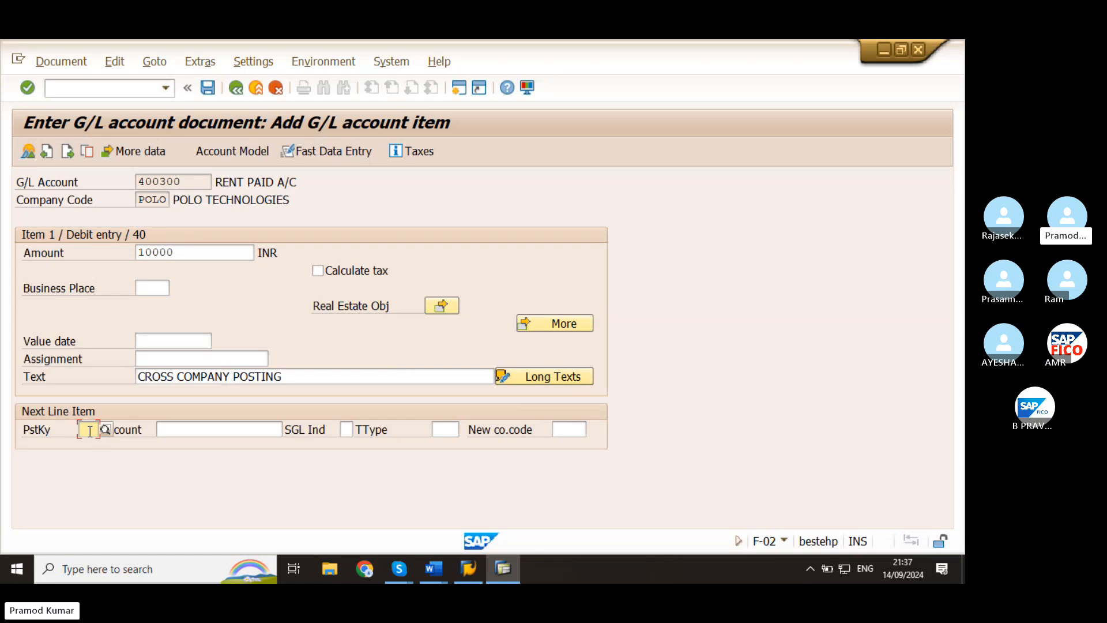
{"action": "type", "text": "50"}
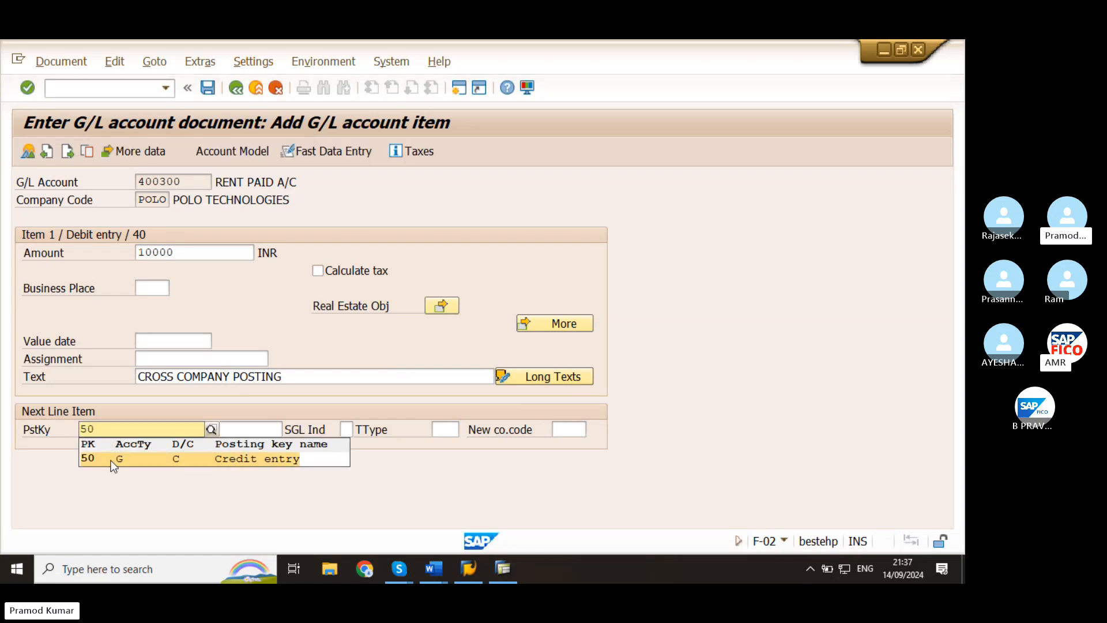
{"action": "left_click", "coordinate": [112, 458]}
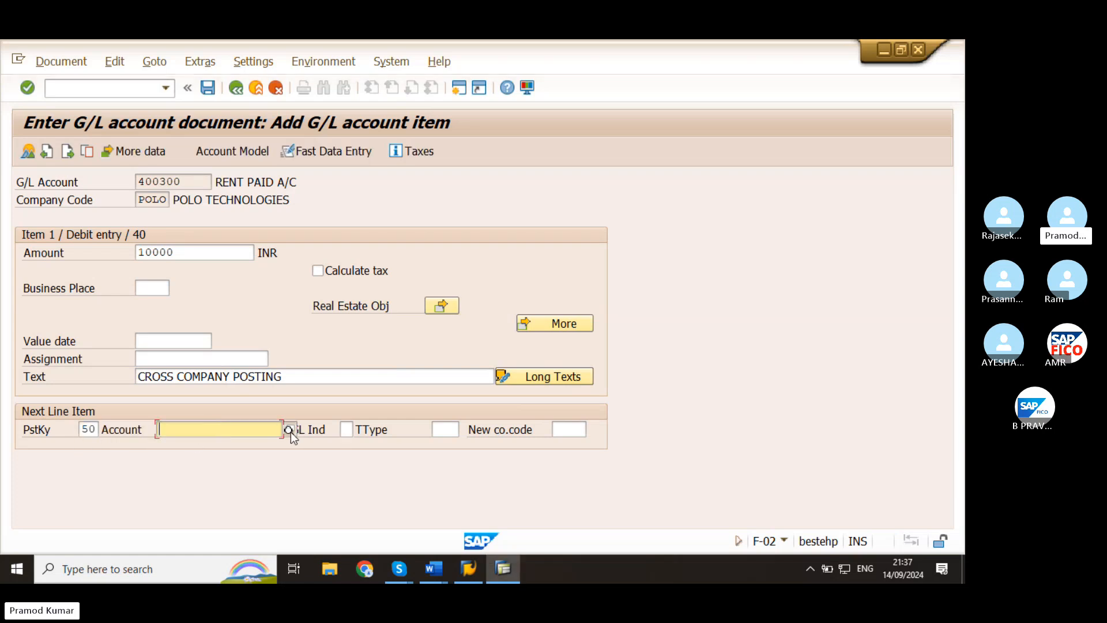
{"action": "left_click", "coordinate": [290, 431]}
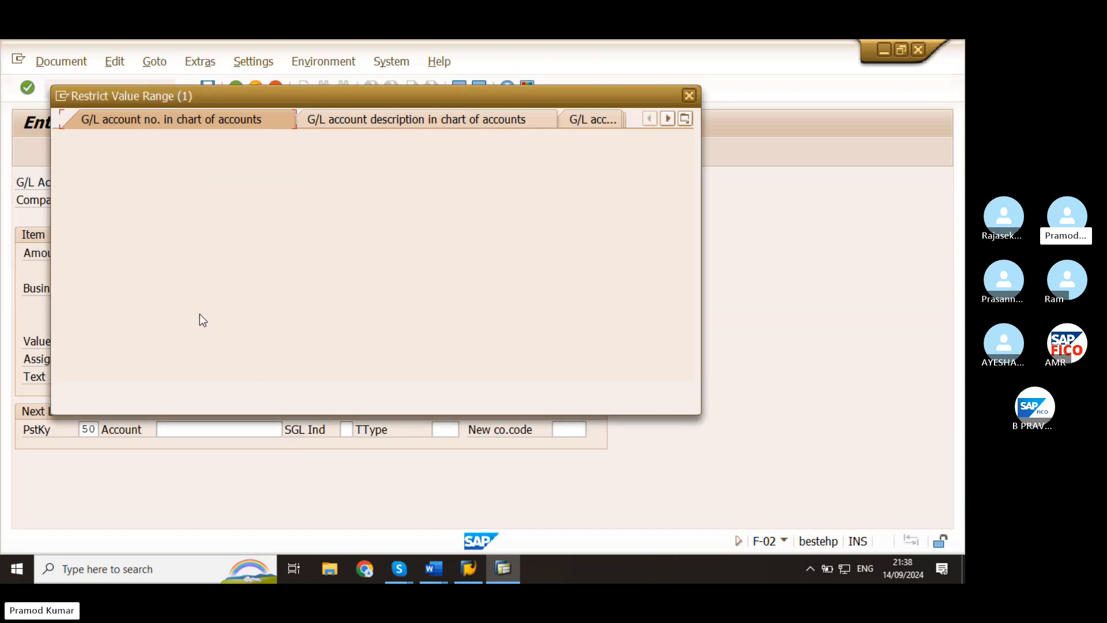
{"action": "left_click", "coordinate": [638, 391]}
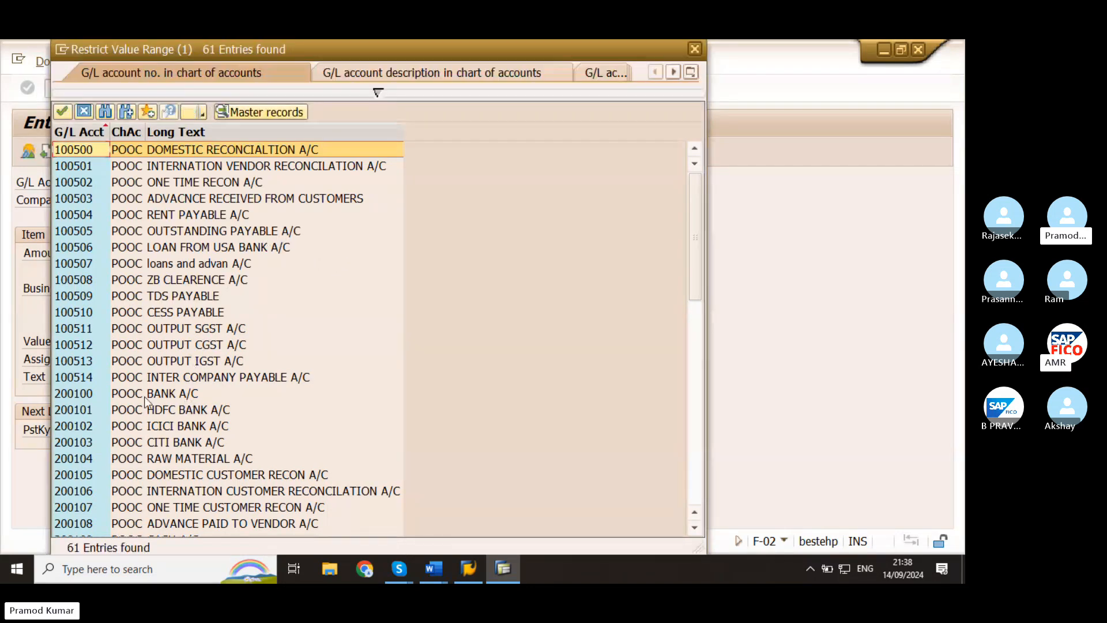
{"action": "left_click", "coordinate": [82, 393]}
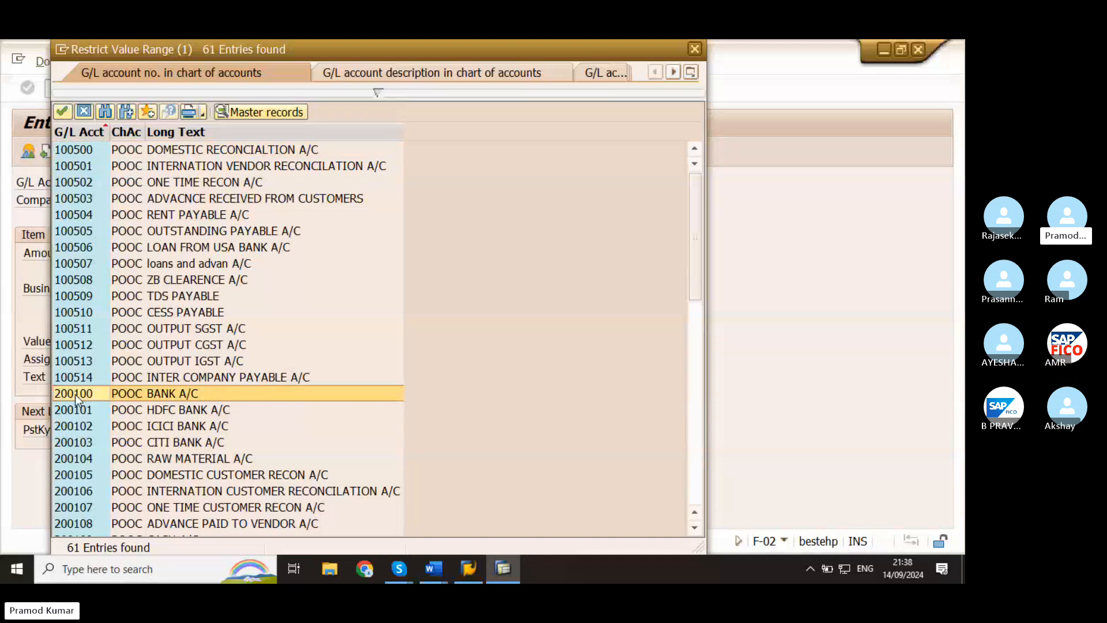
{"action": "double_click", "coordinate": [75, 395]}
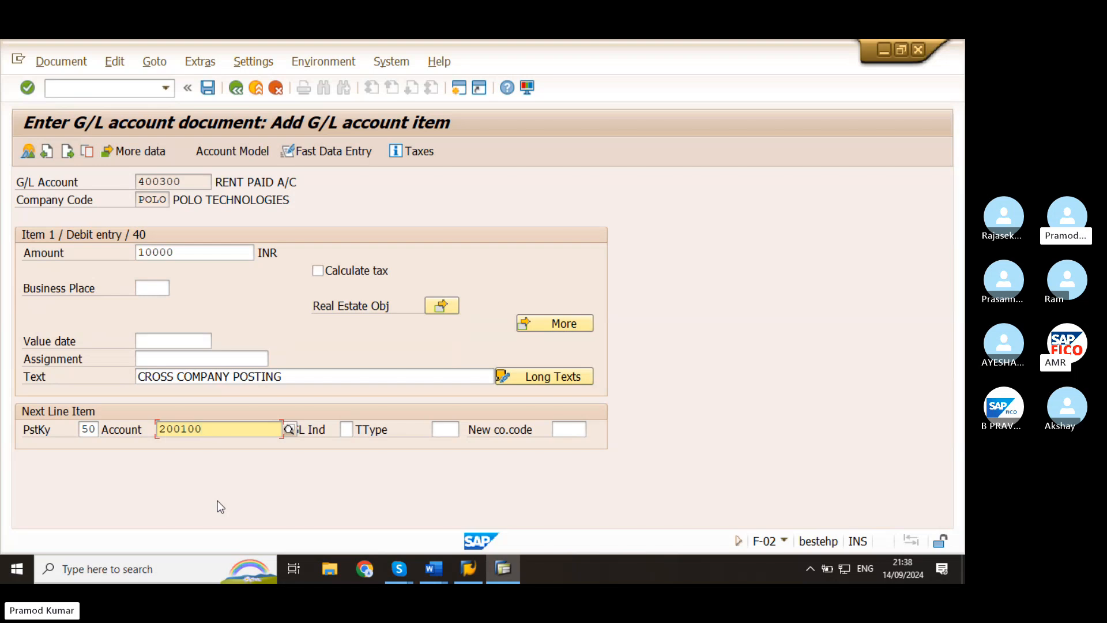
Step: Assign new company code IRFT to the bank line item and open its credit entry
{"action": "left_click", "coordinate": [444, 431]}
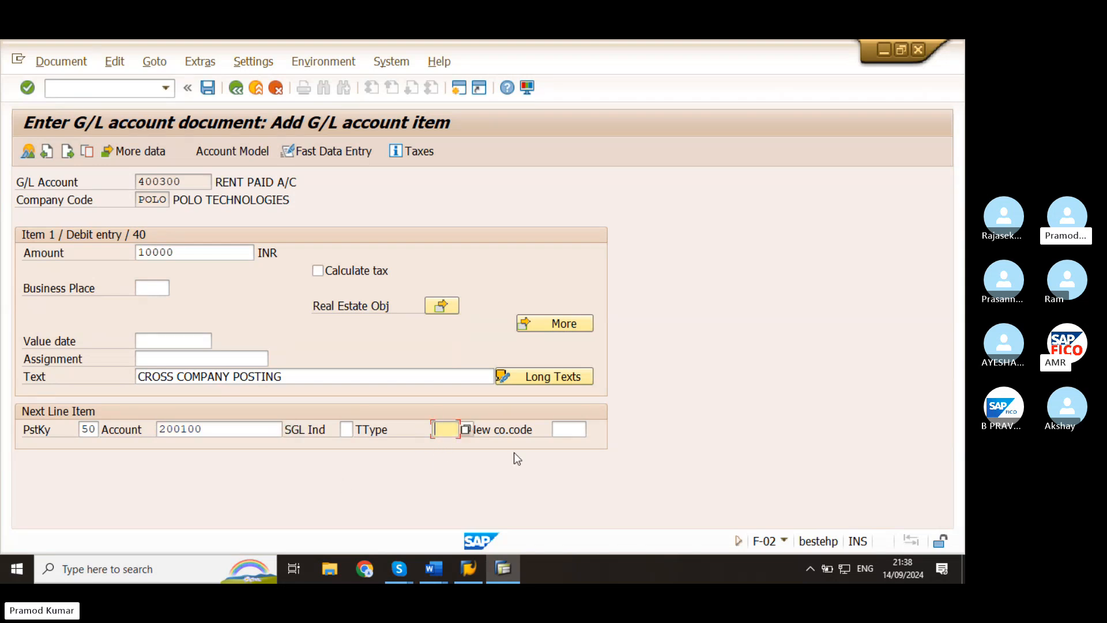
{"action": "left_click", "coordinate": [569, 431]}
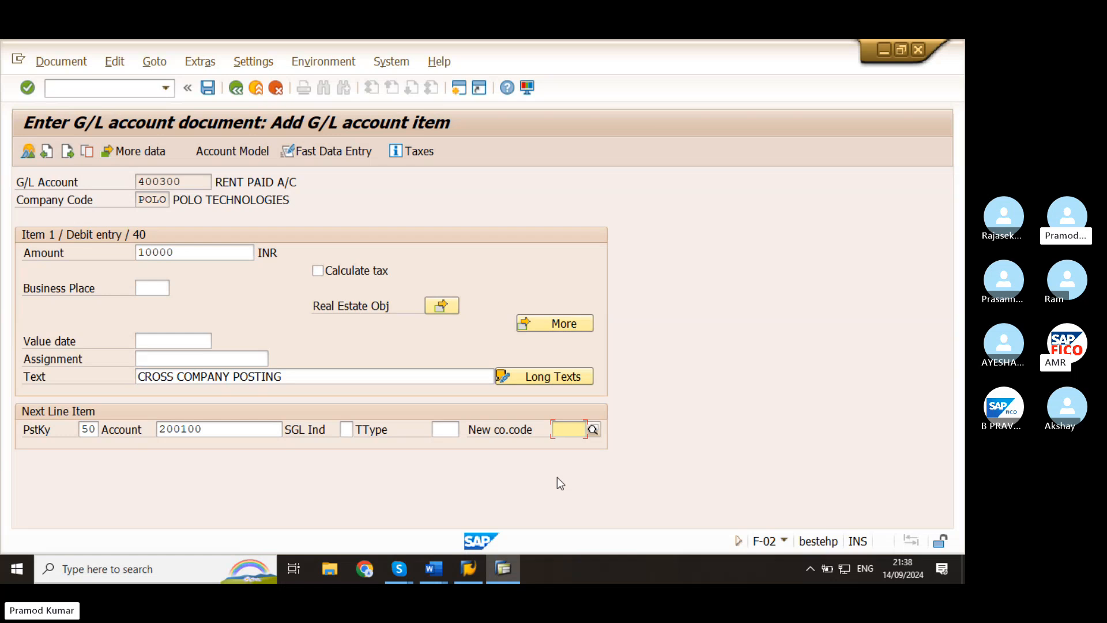
{"action": "type", "text": "IRFT"}
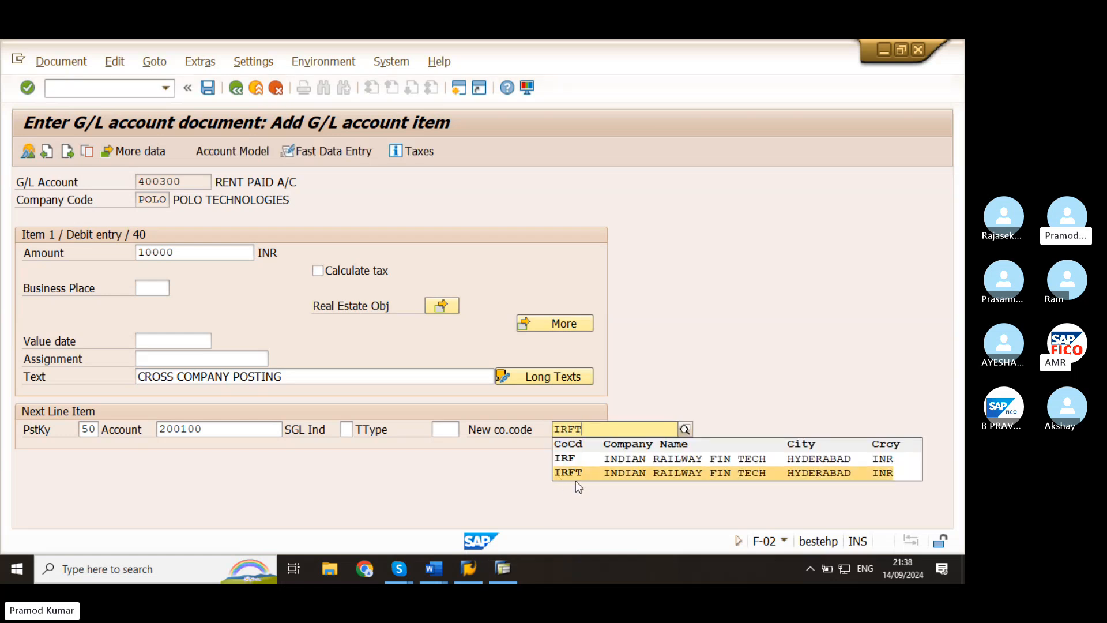
{"action": "left_click", "coordinate": [592, 459]}
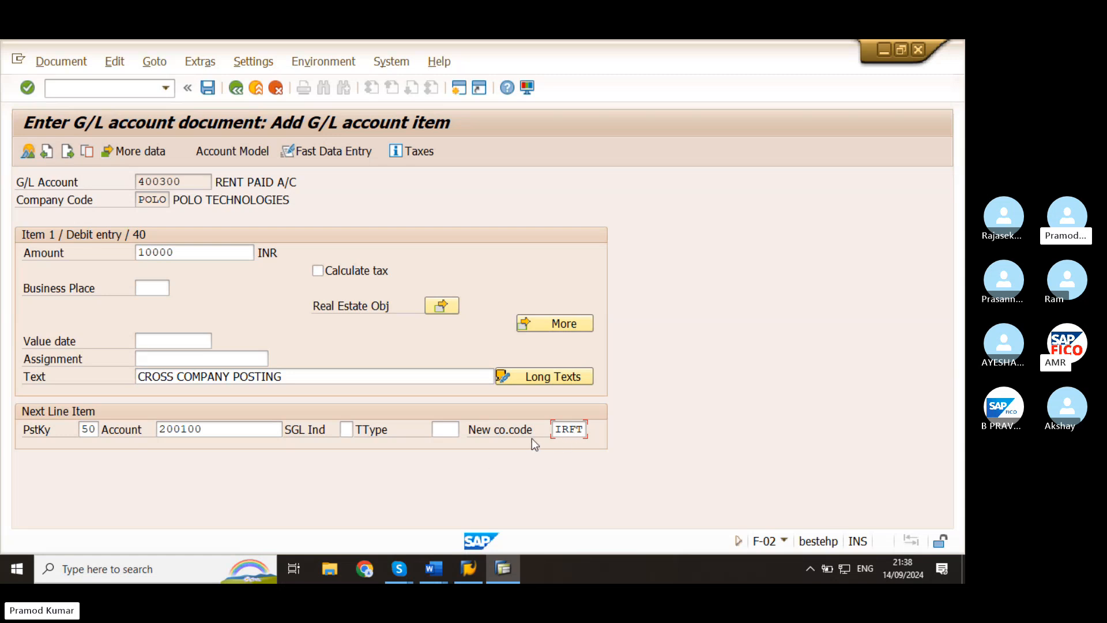
{"action": "left_click", "coordinate": [562, 429]}
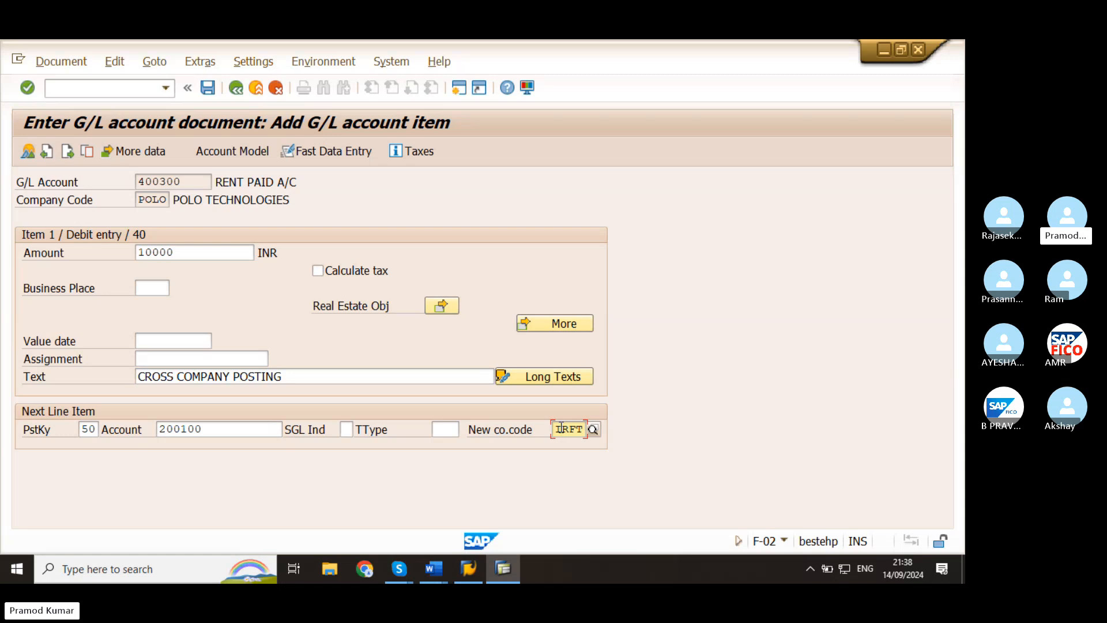
{"action": "key", "text": "Return"}
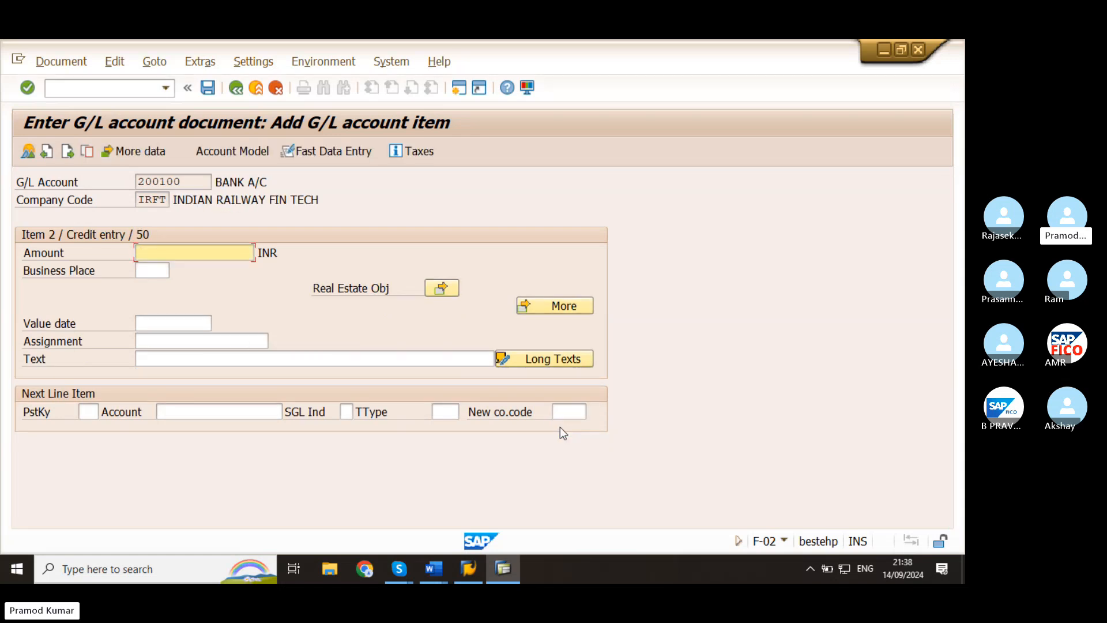
Step: Fill the bank credit item with * for the balancing amount and + to copy the previous item's text, and confirm
{"action": "type", "text": "100"}
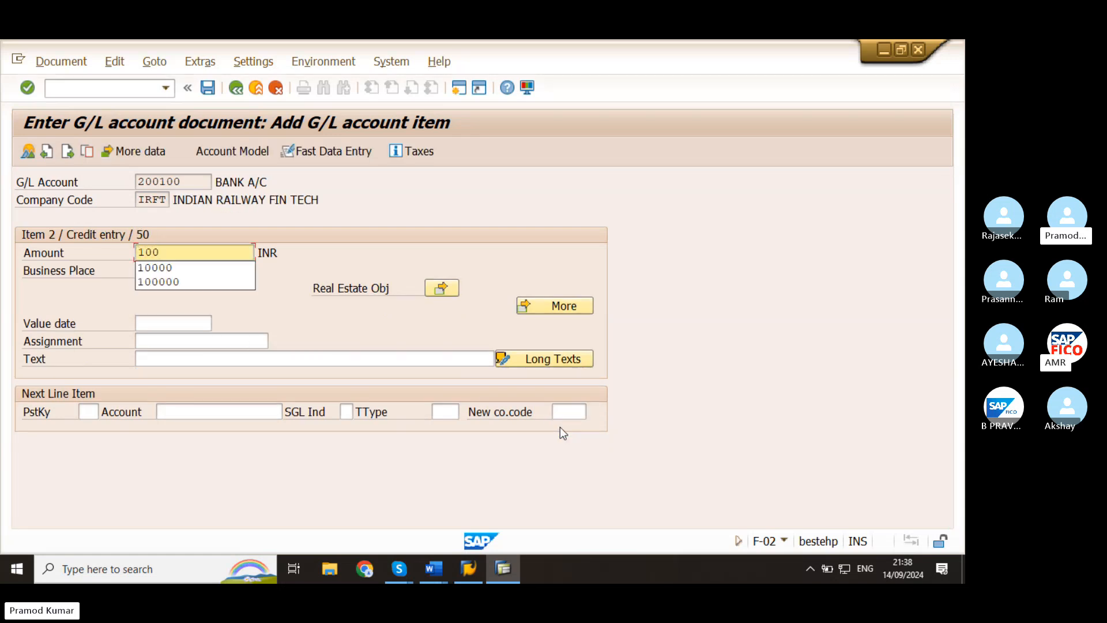
{"action": "key", "text": "BackSpace"}
{"action": "key", "text": "BackSpace"}
{"action": "key", "text": "BackSpace"}
{"action": "type", "text": "-"}
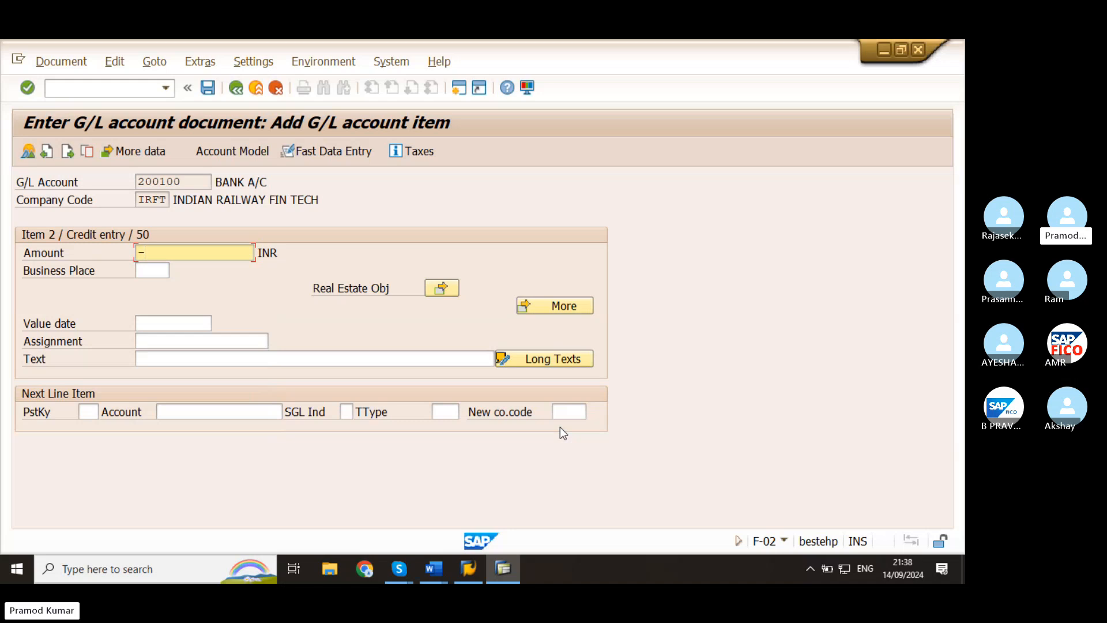
{"action": "key", "text": "BackSpace"}
{"action": "type", "text": "*"}
{"action": "left_click", "coordinate": [177, 360]}
{"action": "type", "text": "+"}
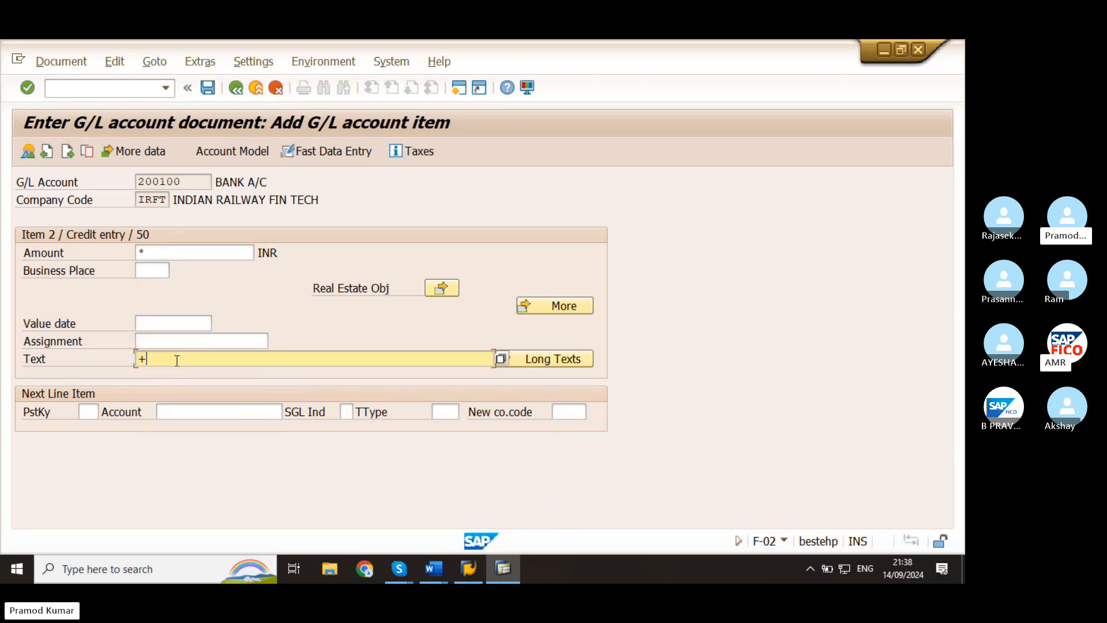
{"action": "key", "text": "Return"}
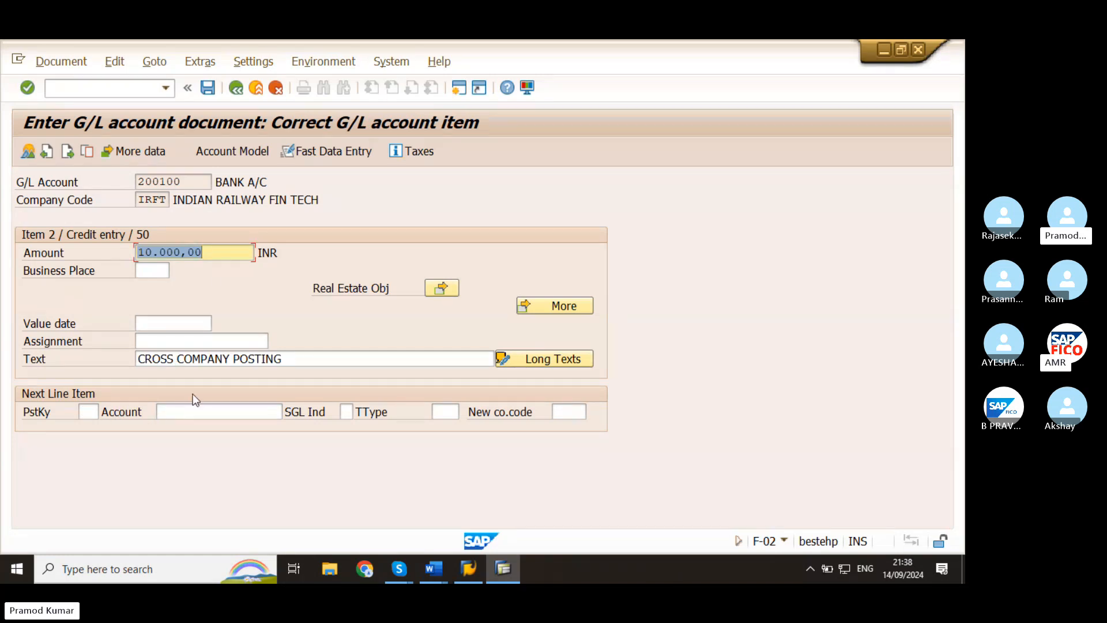
Step: Simulate the cross-company rent document and post it, moving the list of posted documents clear of the line items
{"action": "left_click", "coordinate": [213, 253]}
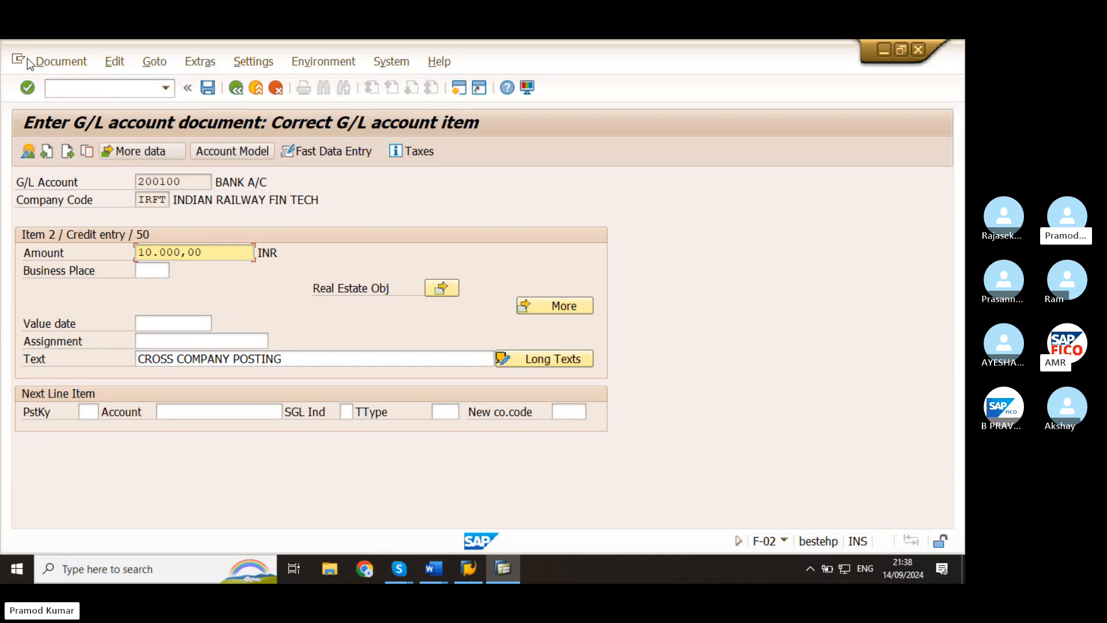
{"action": "left_click", "coordinate": [74, 62]}
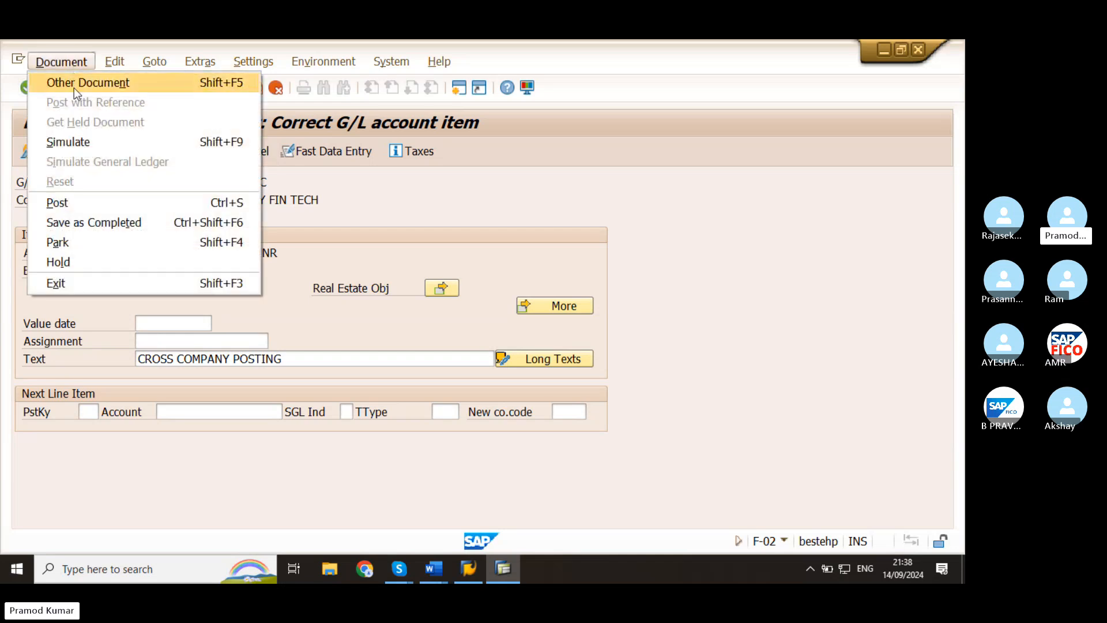
{"action": "left_click", "coordinate": [74, 143]}
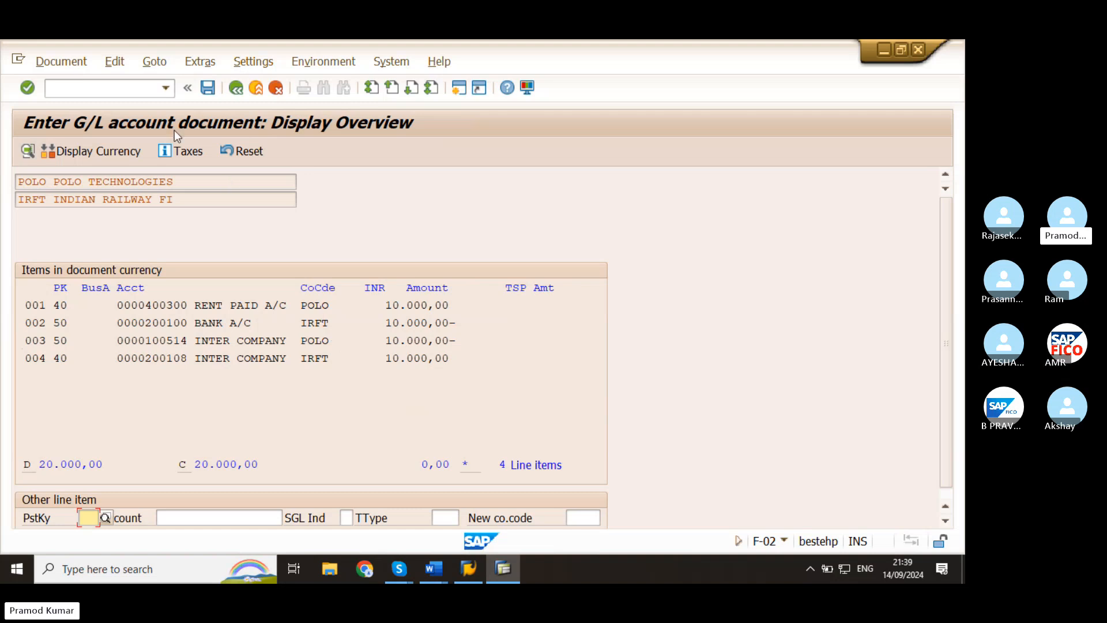
{"action": "left_click", "coordinate": [207, 87]}
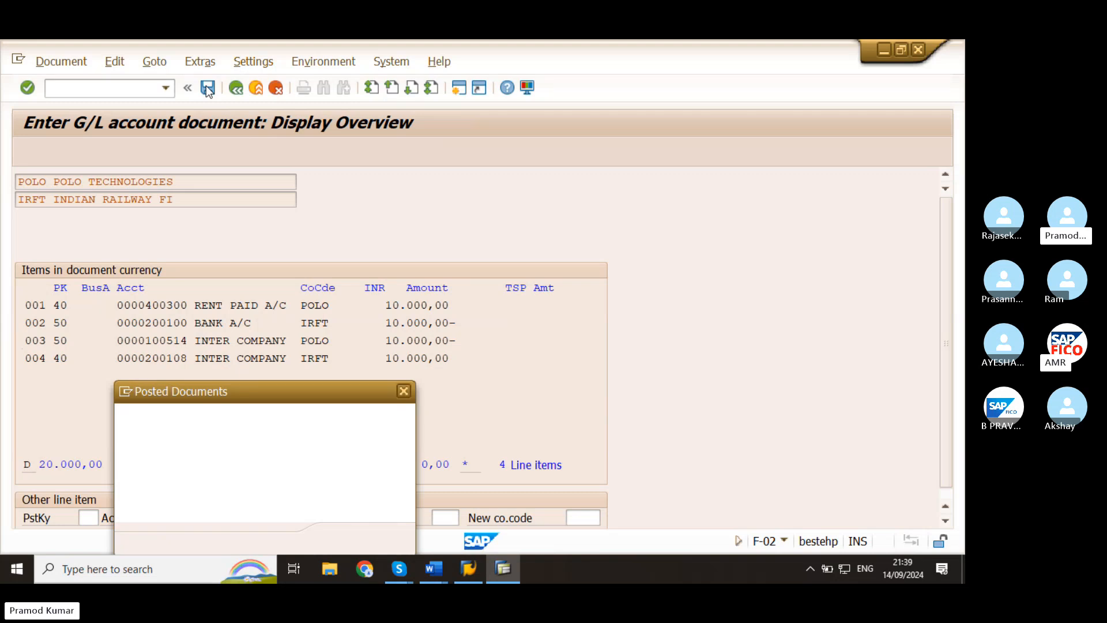
{"action": "left_click_drag", "start_coordinate": [309, 392], "coordinate": [495, 232]}
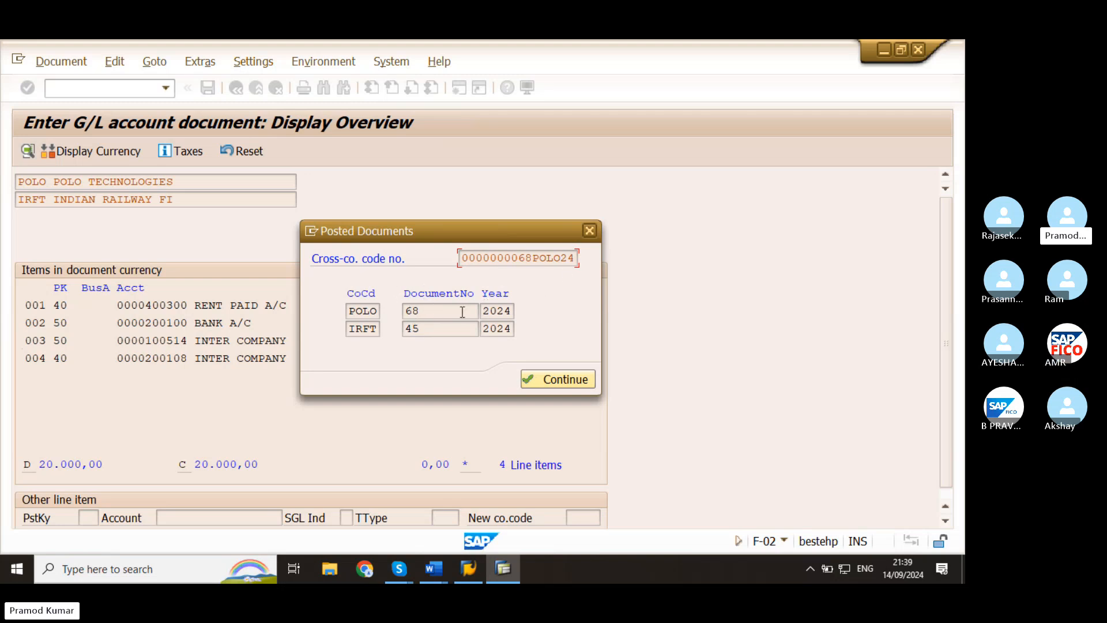
Step: Close the posted documents list, display the posted POLO document, and open its cross-company transaction overview from the cross-company number
{"action": "left_click", "coordinate": [545, 379]}
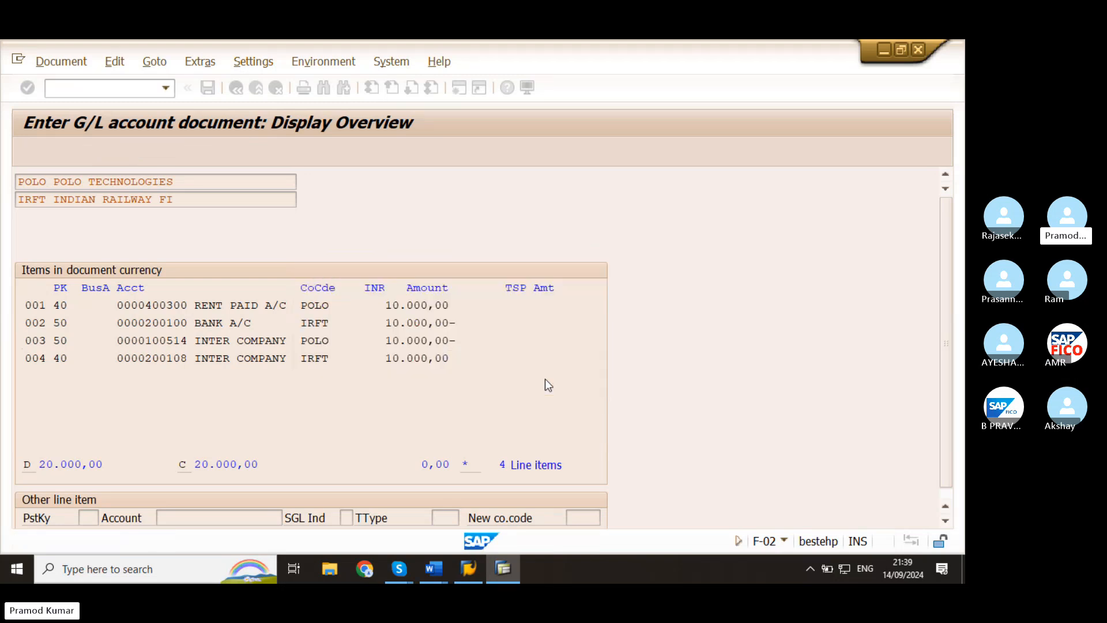
{"action": "left_click", "coordinate": [59, 63]}
{"action": "left_click", "coordinate": [77, 124]}
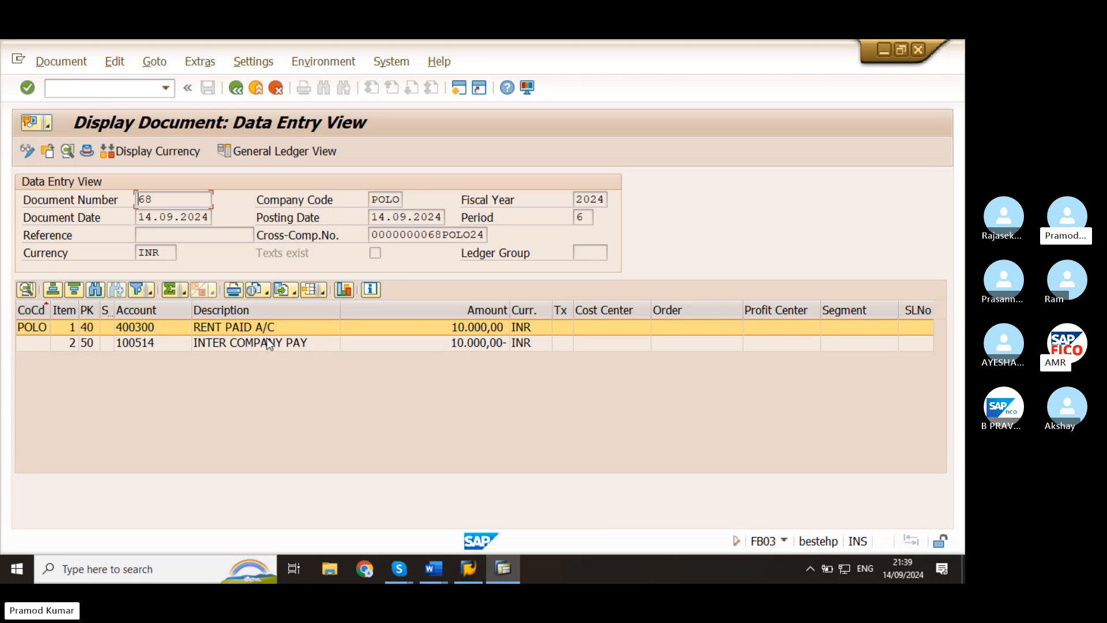
{"action": "double_click", "coordinate": [416, 236]}
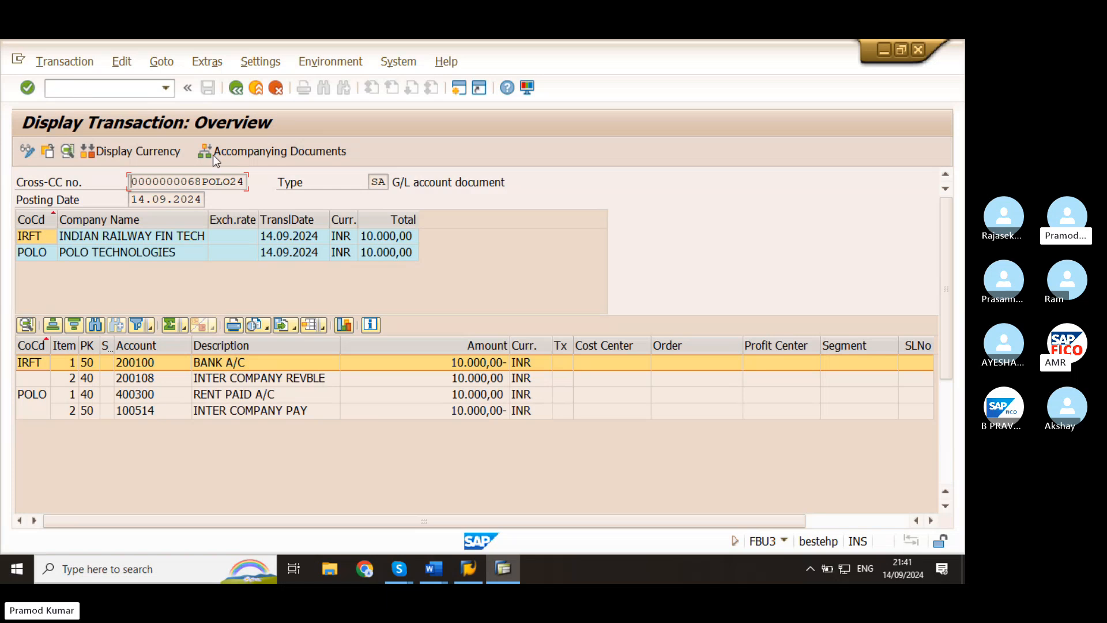
Step: Return to SAP Easy Access with /N and expand Accounting > Financial Accounting > General Ledger > Document Entry in the SAP menu tree
{"action": "left_click", "coordinate": [85, 90]}
{"action": "type", "text": "/N"}
{"action": "key", "text": "Return"}
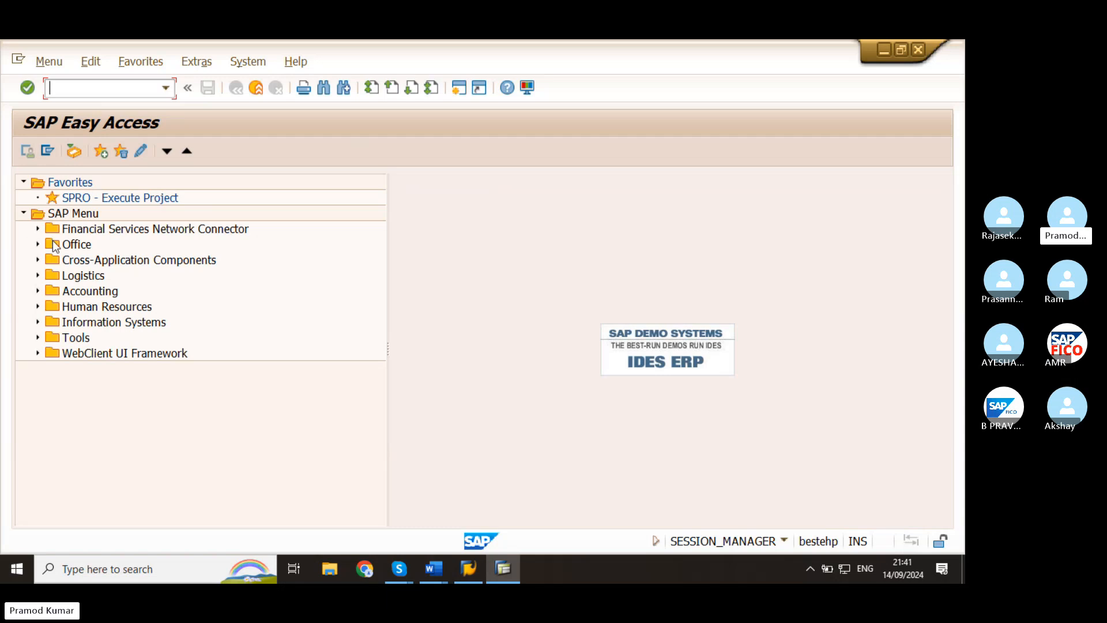
{"action": "left_click", "coordinate": [38, 291]}
{"action": "left_click", "coordinate": [52, 306]}
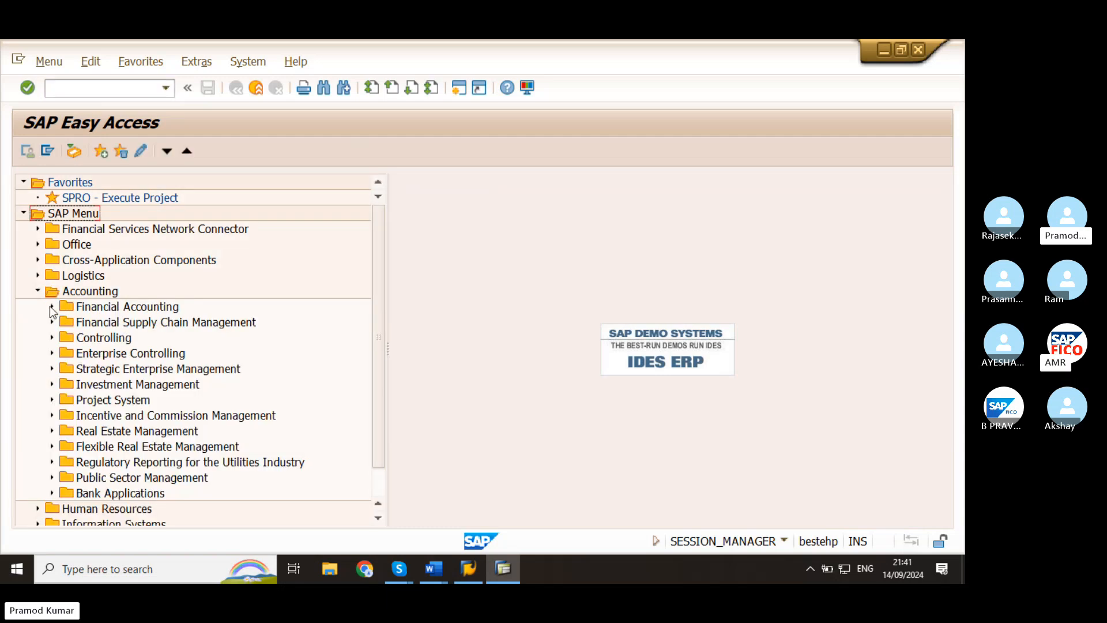
{"action": "left_click", "coordinate": [66, 322]}
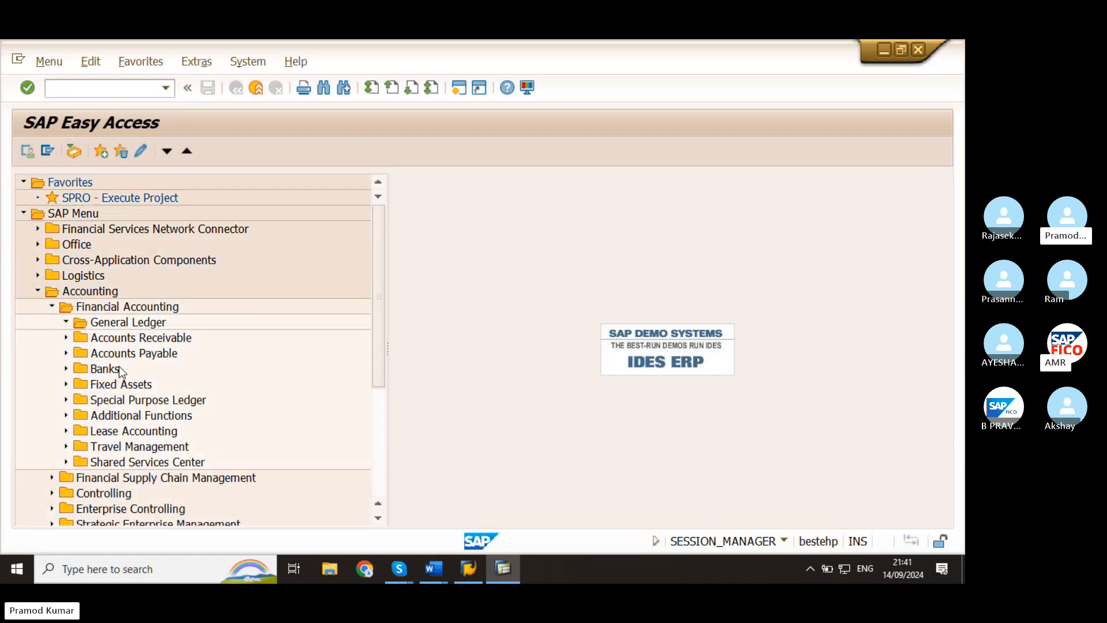
{"action": "double_click", "coordinate": [101, 344]}
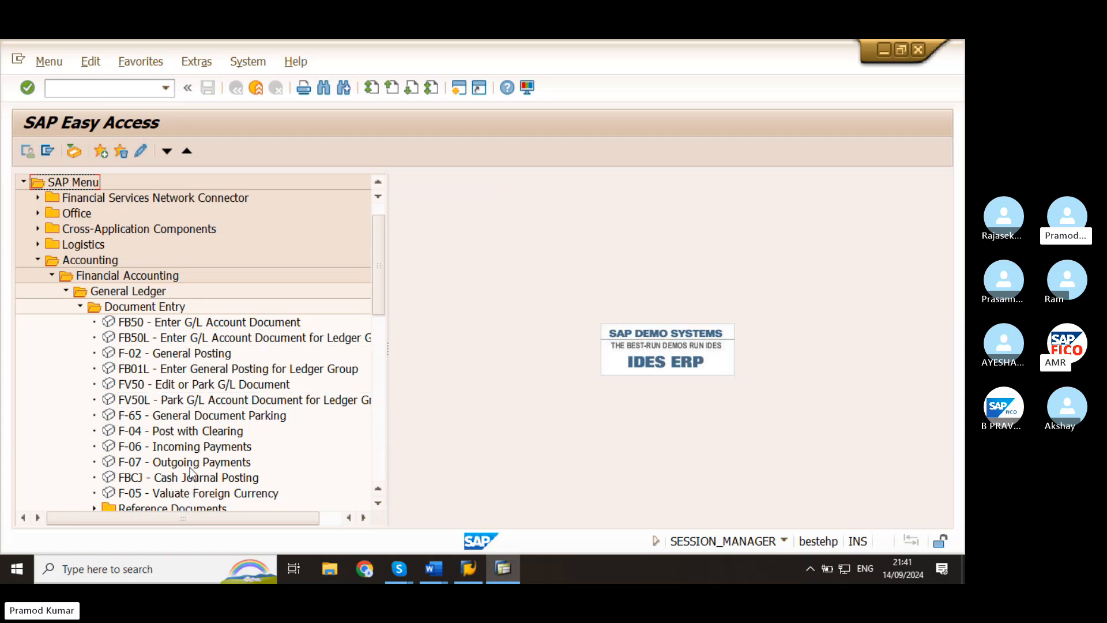
Step: Expand the General Ledger Document folder and its Cross-Company Code Transaction subfolder to view the available transactions
{"action": "scroll", "coordinate": [196, 447], "scroll_direction": "down", "scroll_amount": 1}
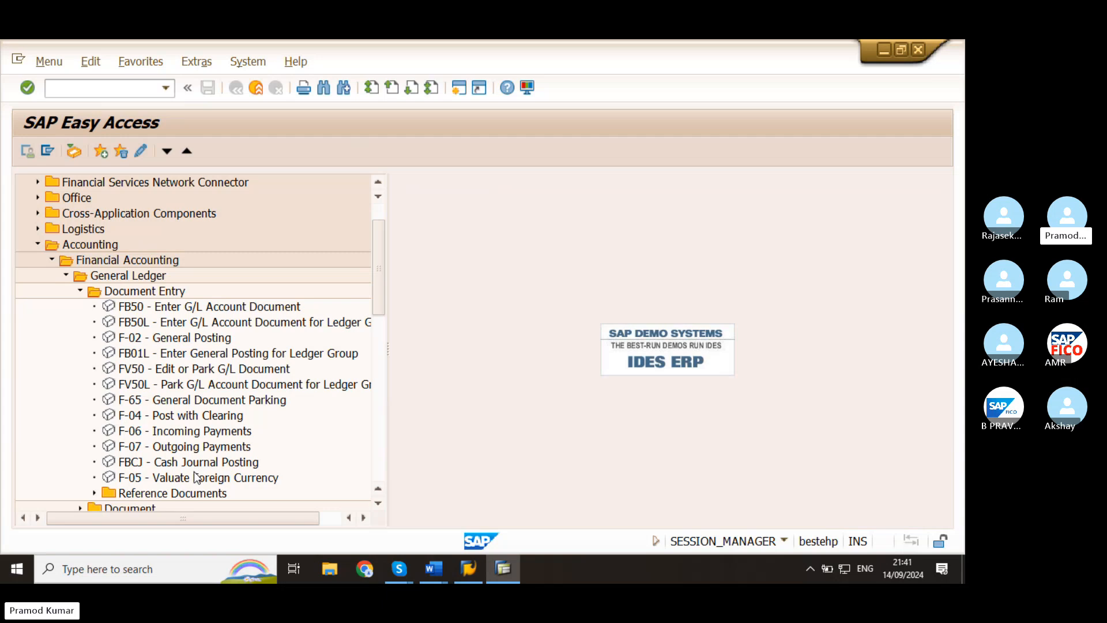
{"action": "scroll", "coordinate": [197, 476], "scroll_direction": "down", "scroll_amount": 1}
{"action": "scroll", "coordinate": [195, 476], "scroll_direction": "down", "scroll_amount": 2}
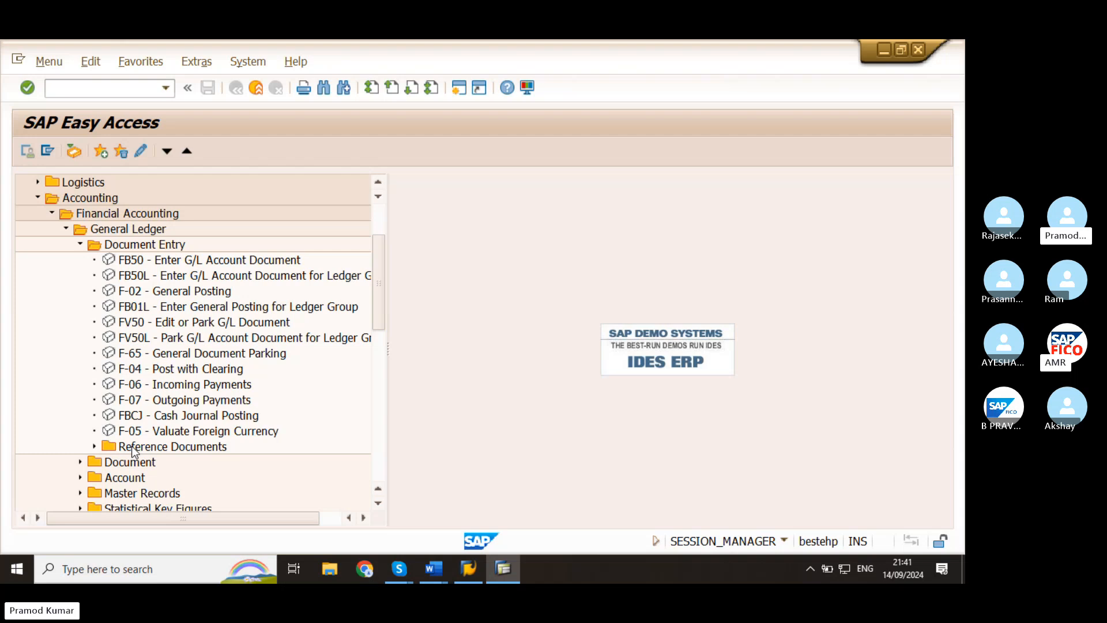
{"action": "left_click", "coordinate": [80, 462]}
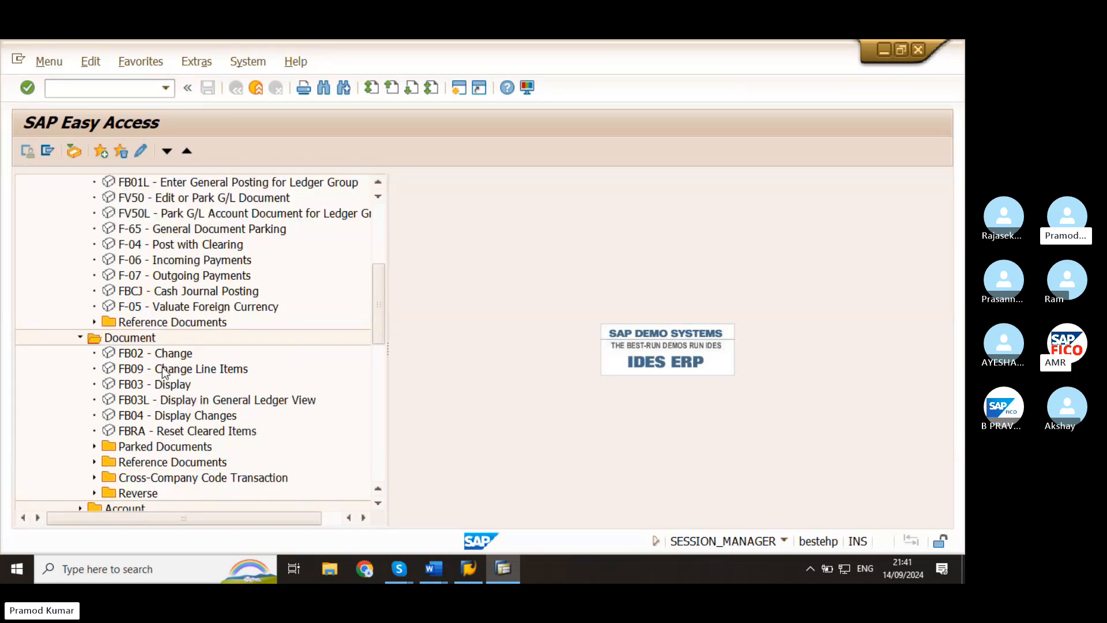
{"action": "left_click", "coordinate": [96, 478]}
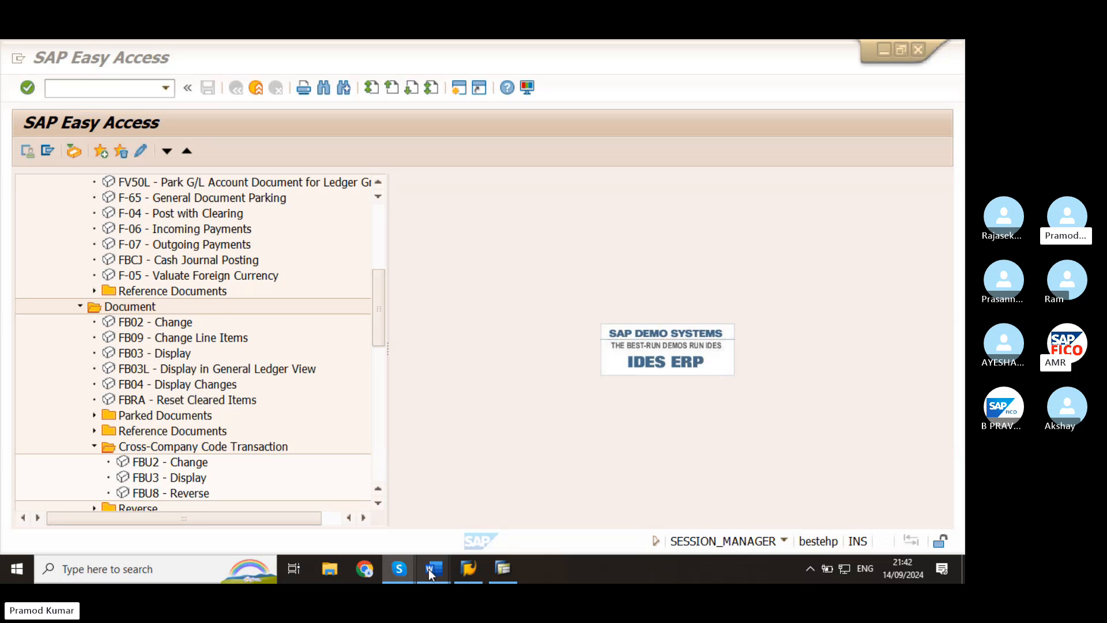
Step: Switch to the SAP FICO syllabus in Word and select topic 55's text, CROSS COMPANY POSTING & TESTING(R2R), then clear the selection
{"action": "mouse_move", "coordinate": [430, 570]}
{"action": "left_click", "coordinate": [378, 469]}
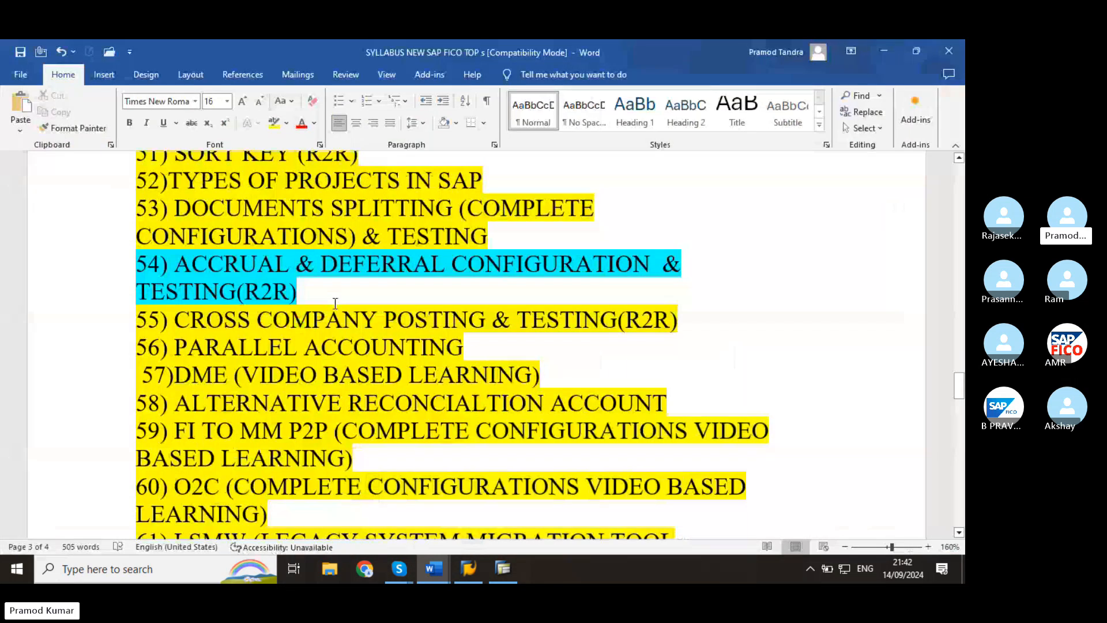
{"action": "left_click", "coordinate": [466, 353]}
{"action": "left_click_drag", "start_coordinate": [685, 317], "coordinate": [173, 321]}
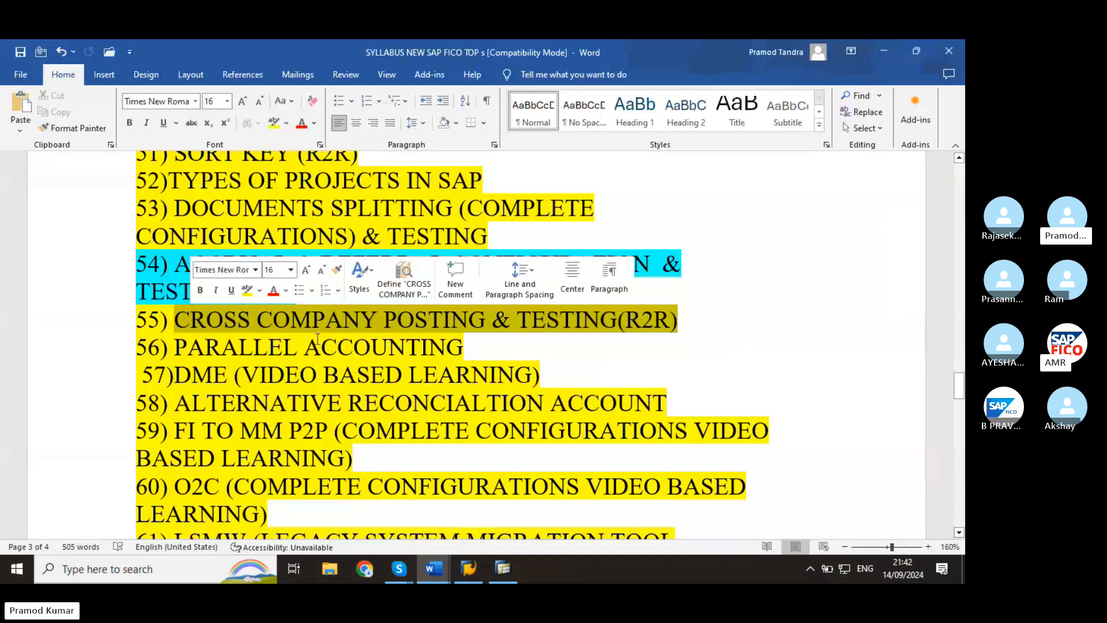
{"action": "left_click", "coordinate": [556, 360]}
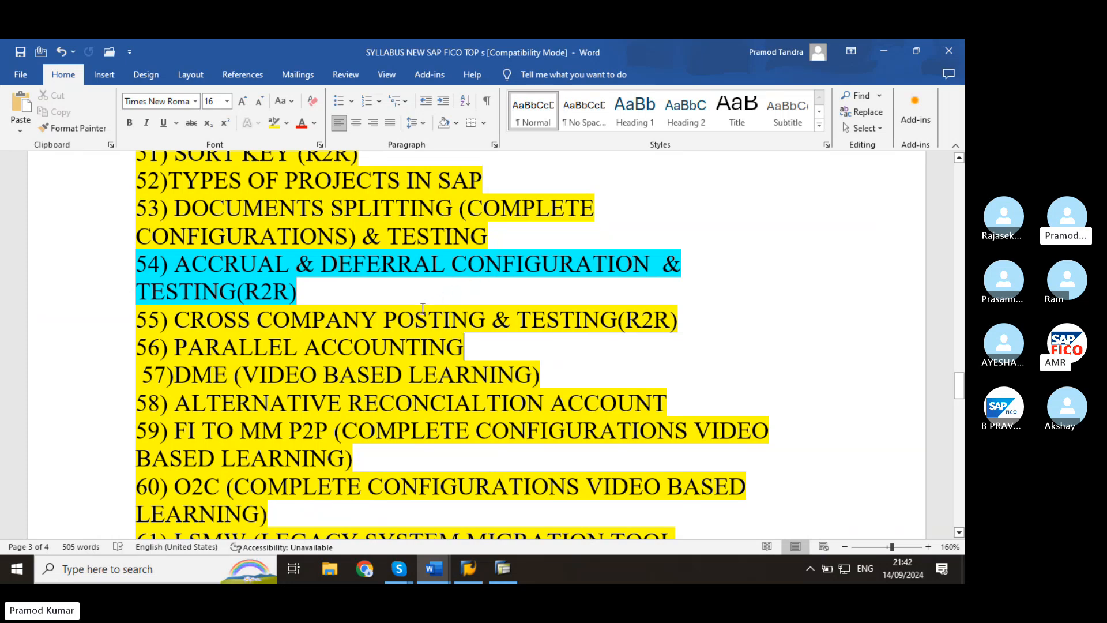
Step: Review the syllabus topics before Parallel Accounting and place the cursor at the end of topic 54, Accrual & Deferral Configuration & Testing
{"action": "scroll", "coordinate": [409, 309], "scroll_direction": "up", "scroll_amount": 1}
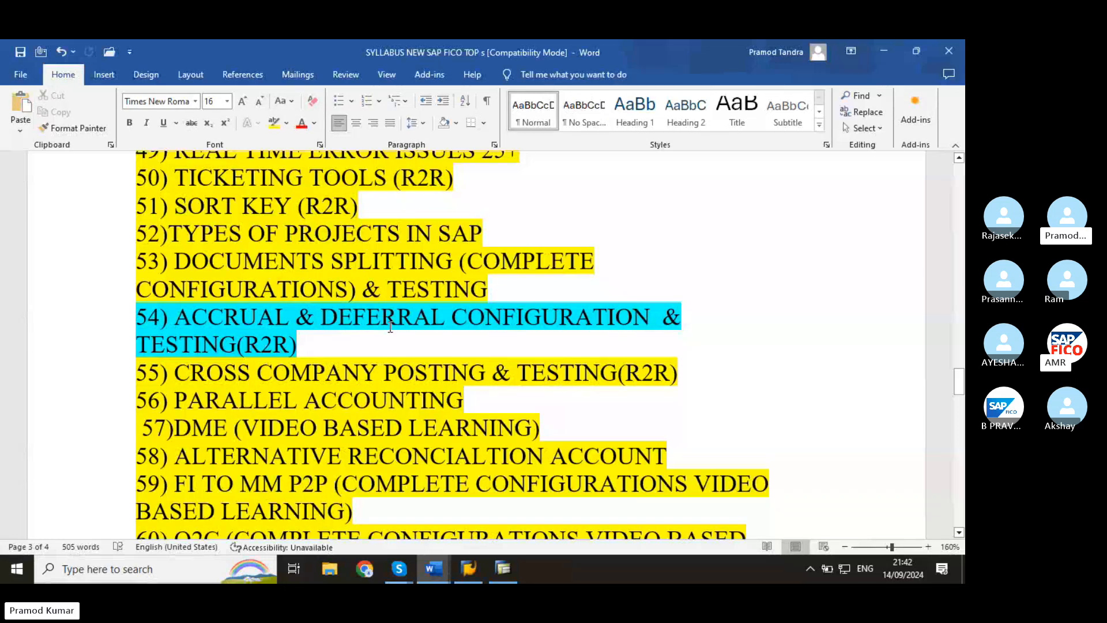
{"action": "scroll", "coordinate": [391, 327], "scroll_direction": "up", "scroll_amount": 2}
{"action": "scroll", "coordinate": [390, 327], "scroll_direction": "up", "scroll_amount": 15}
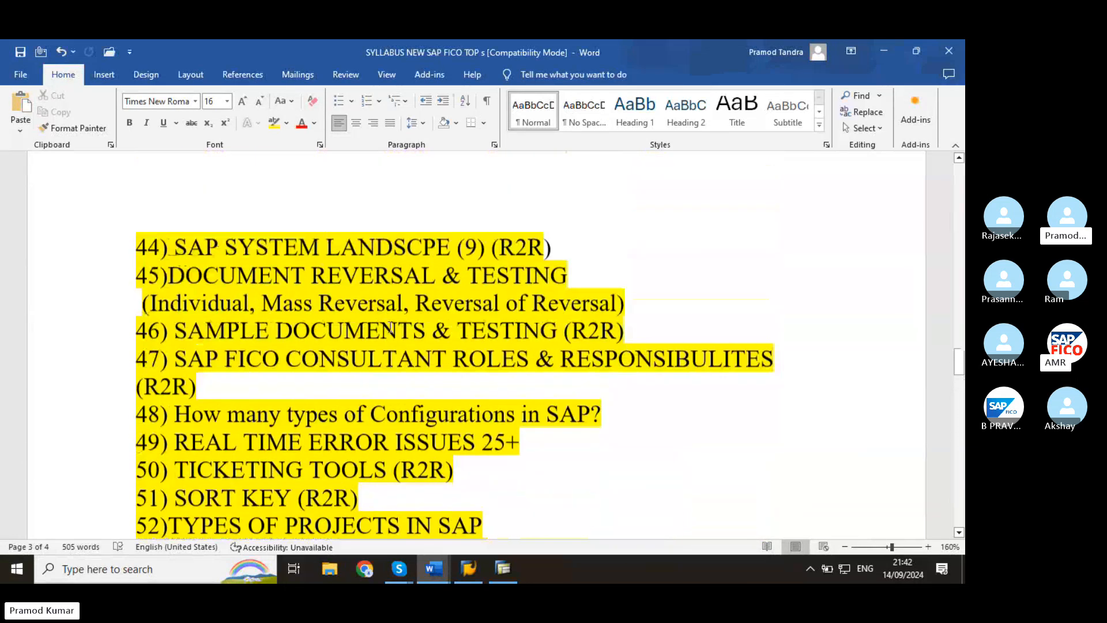
{"action": "scroll", "coordinate": [391, 327], "scroll_direction": "down", "scroll_amount": 7}
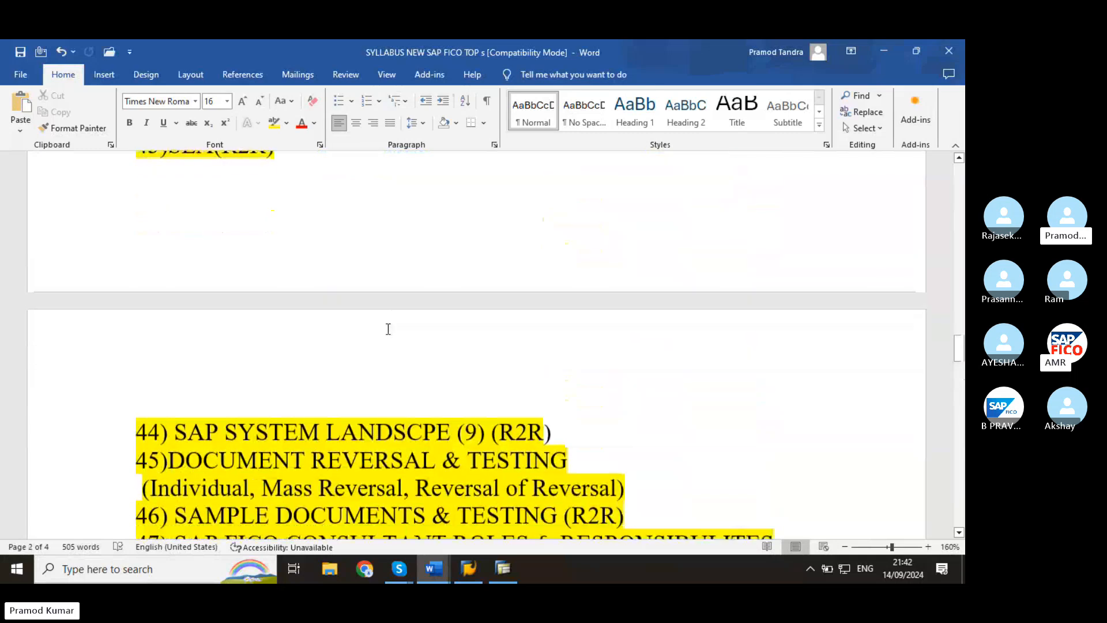
{"action": "scroll", "coordinate": [389, 329], "scroll_direction": "down", "scroll_amount": 9}
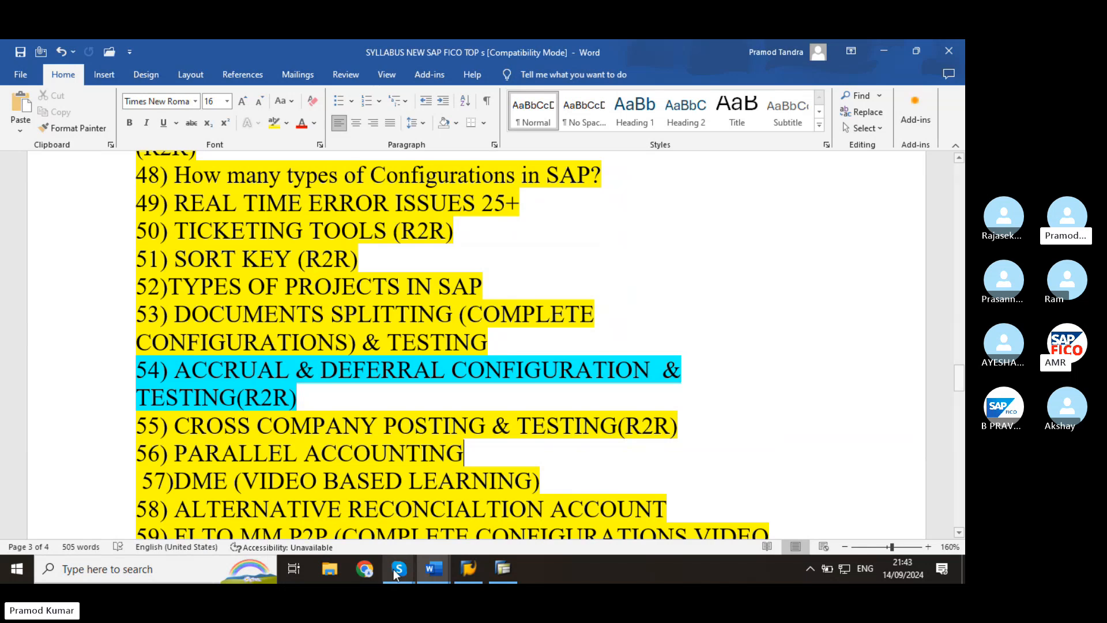
{"action": "mouse_move", "coordinate": [396, 577]}
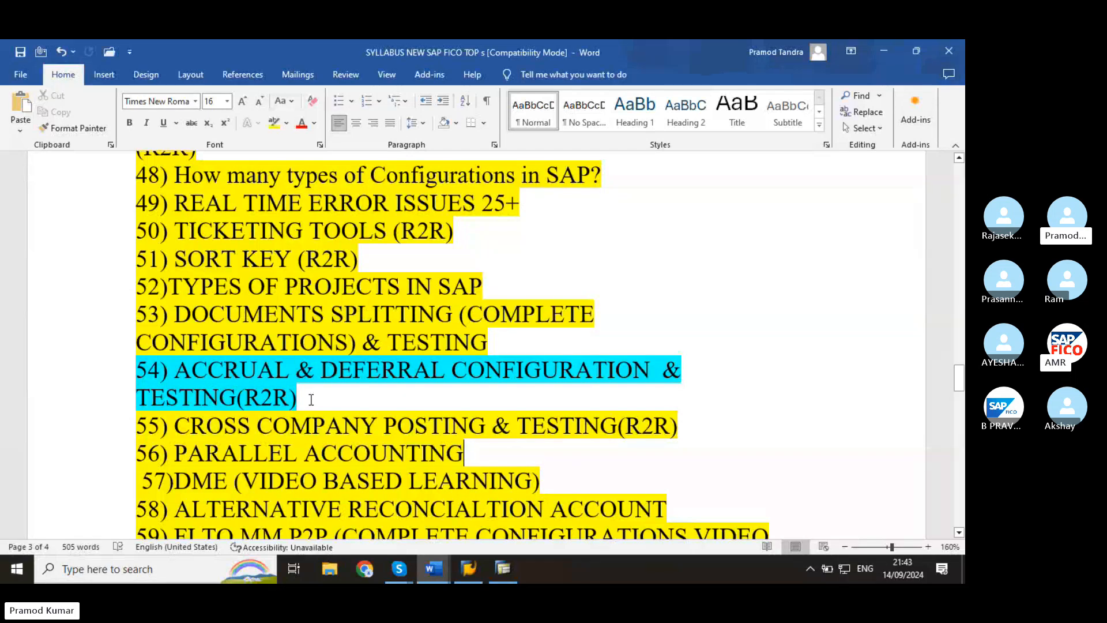
{"action": "left_click", "coordinate": [311, 399]}
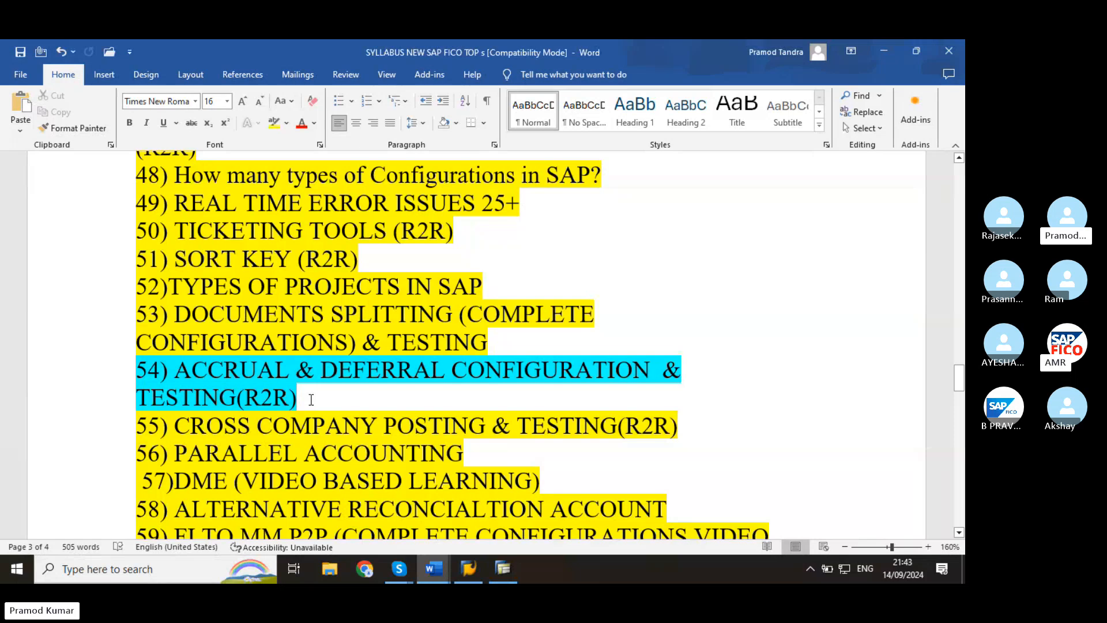